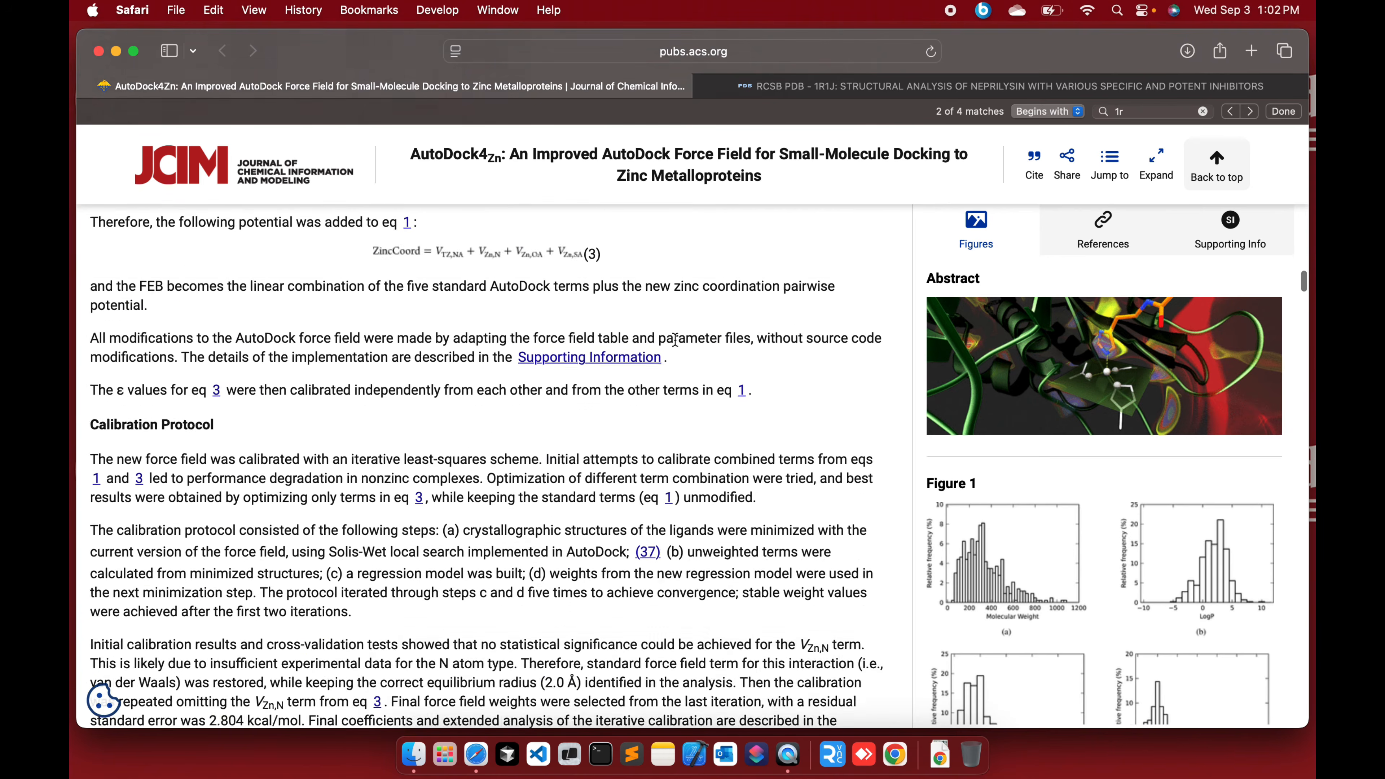
- Look through the AutoDock4Zn article's figures, ending at the Figure 11 redocking comparison for 1r1j
{"action": "scroll", "coordinate": [675, 340], "scroll_direction": "up", "scroll_amount": 8}
{"action": "scroll", "coordinate": [615, 382], "scroll_direction": "down", "scroll_amount": 15}
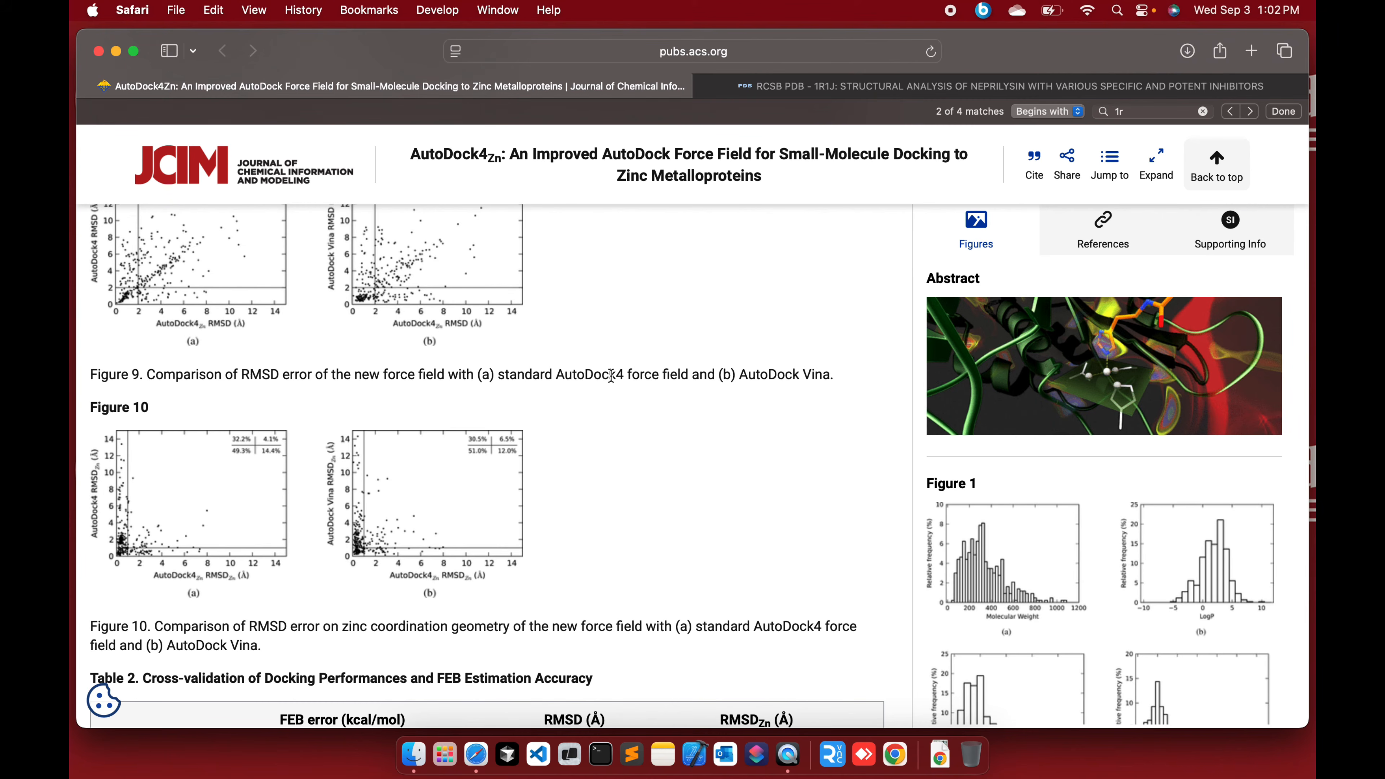
{"action": "scroll", "coordinate": [611, 376], "scroll_direction": "up", "scroll_amount": 20}
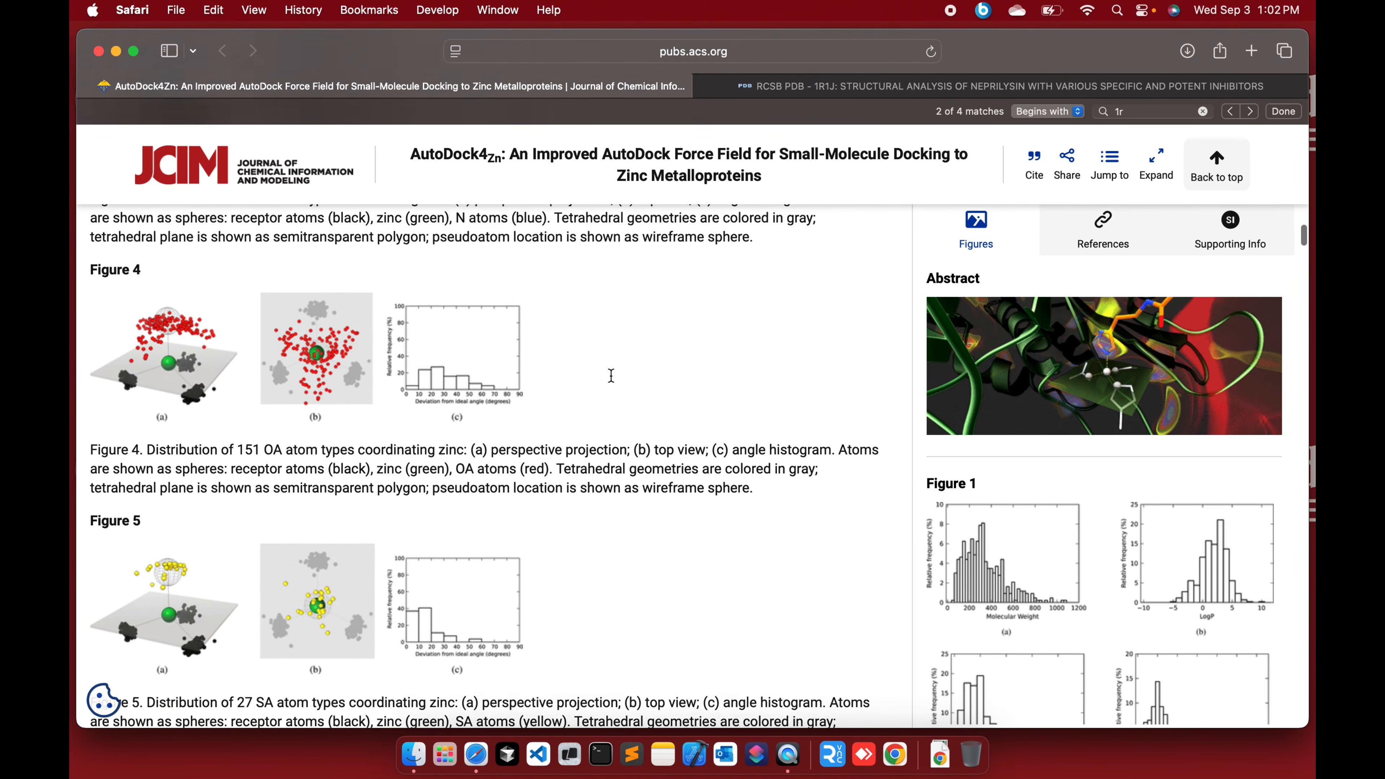
{"action": "scroll", "coordinate": [611, 376], "scroll_direction": "up", "scroll_amount": 15}
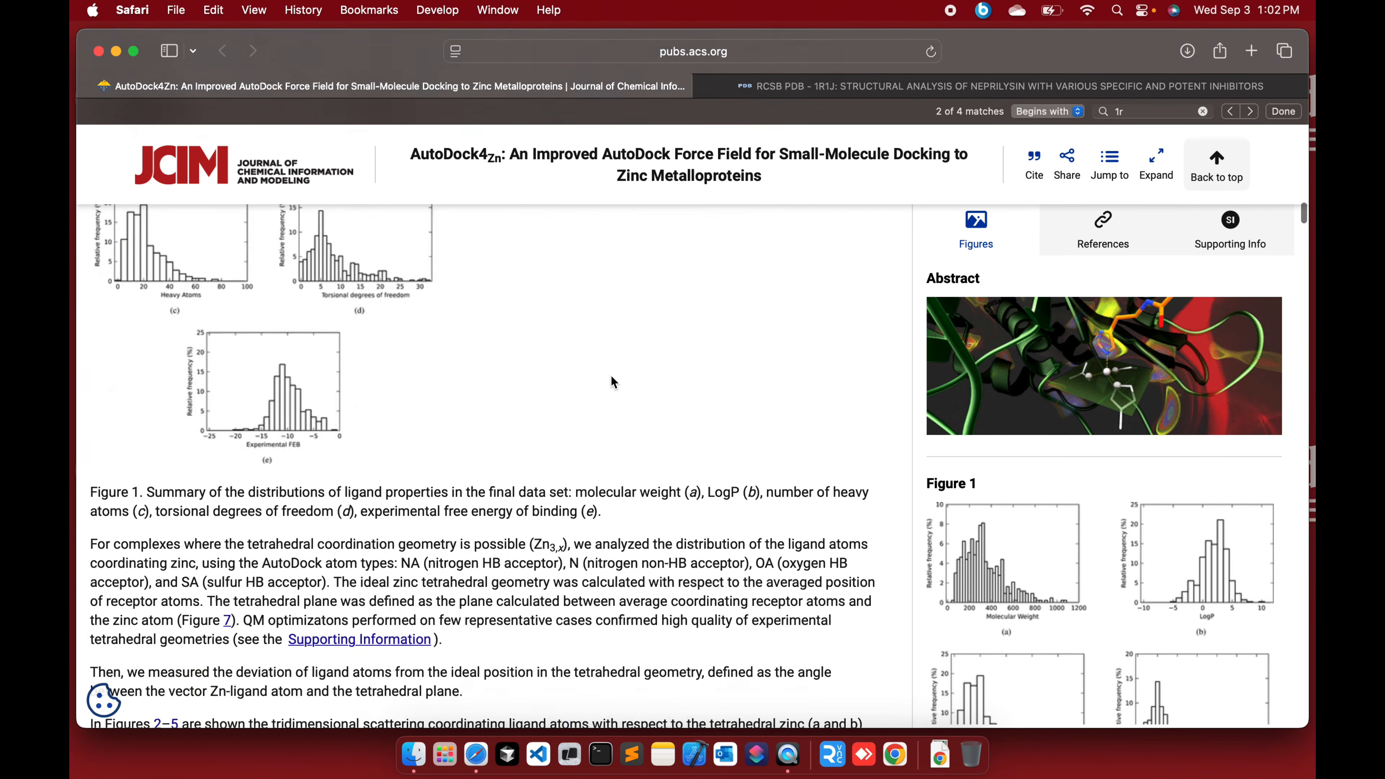
{"action": "scroll", "coordinate": [613, 382], "scroll_direction": "down", "scroll_amount": 20}
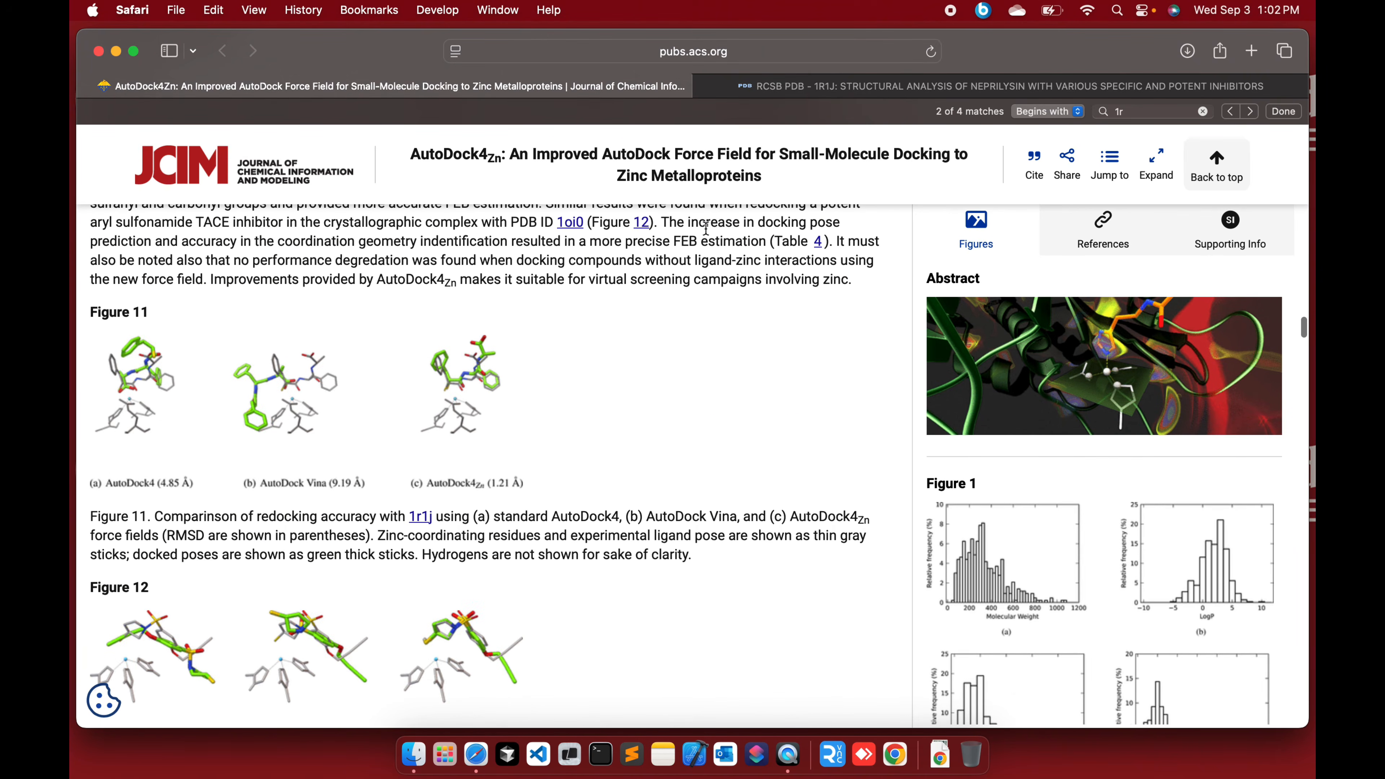
- Switch to the RCSB PDB entry 1R1J and review its summary, zinc ion ligand entry and experimental data
{"action": "left_click", "coordinate": [889, 86]}
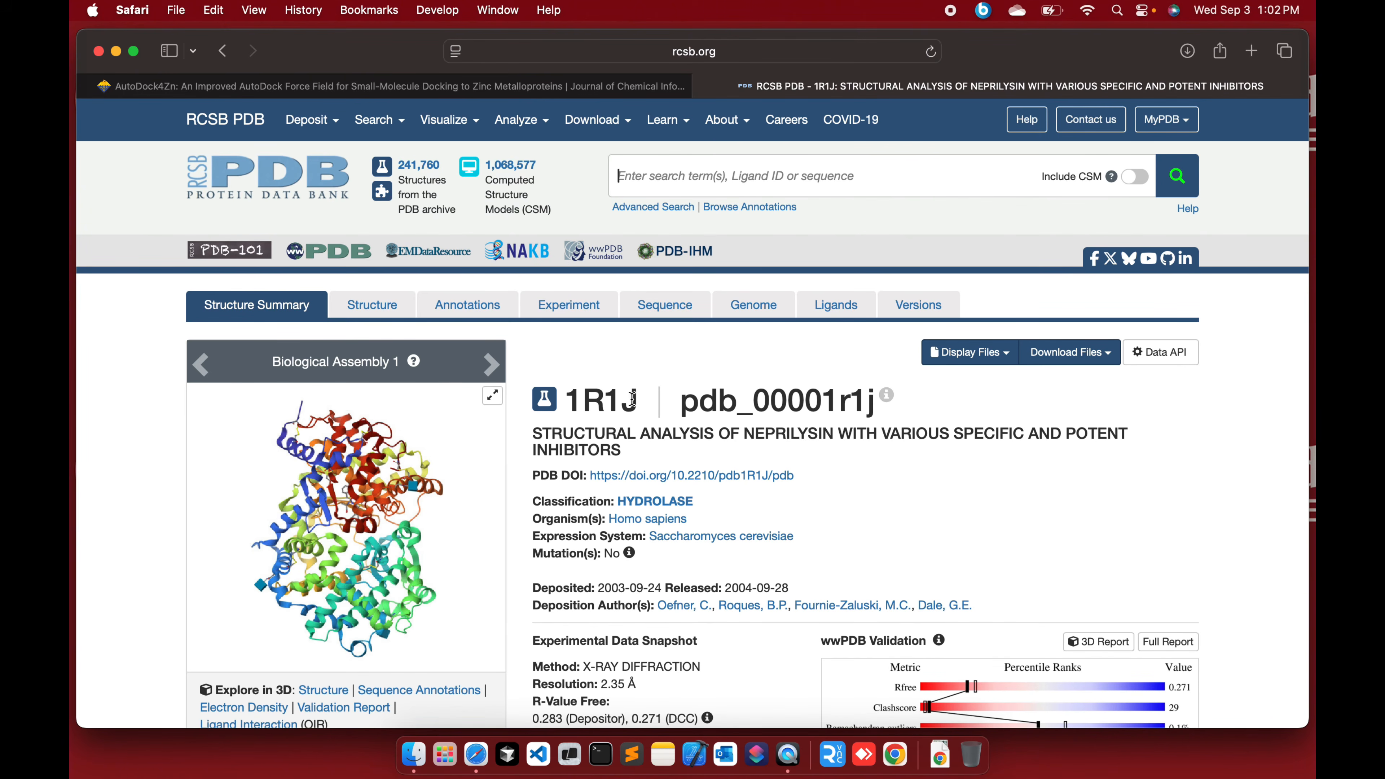
{"action": "scroll", "coordinate": [633, 398], "scroll_direction": "down", "scroll_amount": 2}
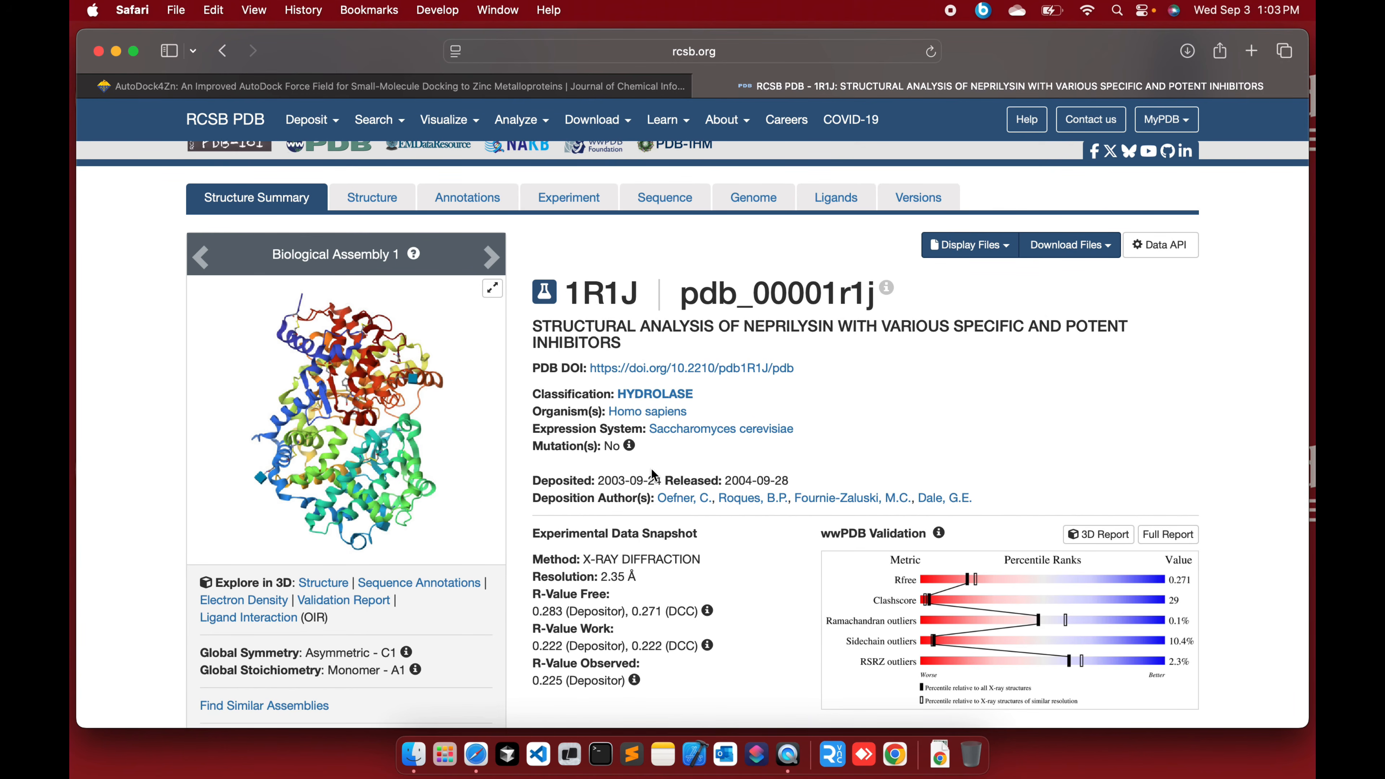
{"action": "scroll", "coordinate": [653, 474], "scroll_direction": "down", "scroll_amount": 5}
{"action": "scroll", "coordinate": [653, 474], "scroll_direction": "up", "scroll_amount": 3}
{"action": "scroll", "coordinate": [383, 309], "scroll_direction": "up", "scroll_amount": 2}
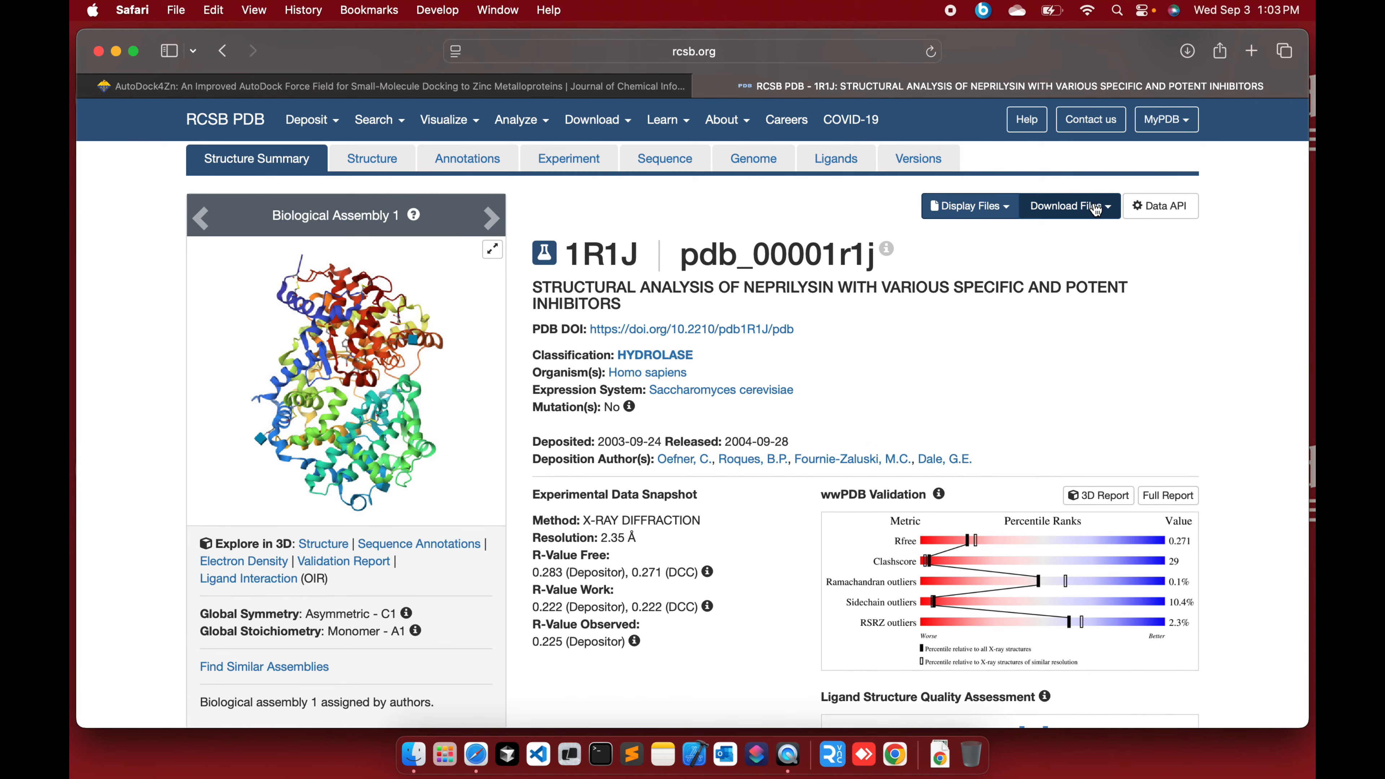
{"action": "scroll", "coordinate": [621, 409], "scroll_direction": "down", "scroll_amount": 15}
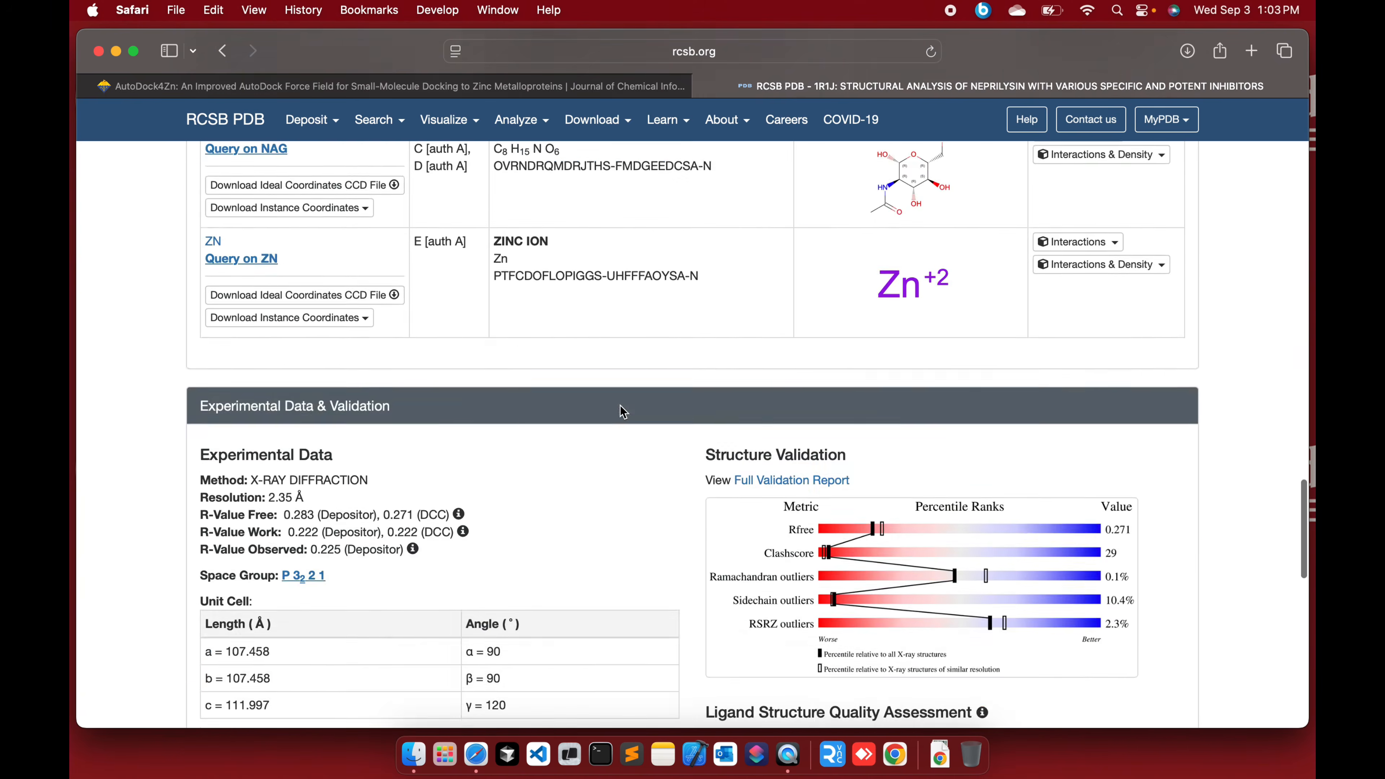
{"action": "scroll", "coordinate": [624, 412], "scroll_direction": "up", "scroll_amount": 2}
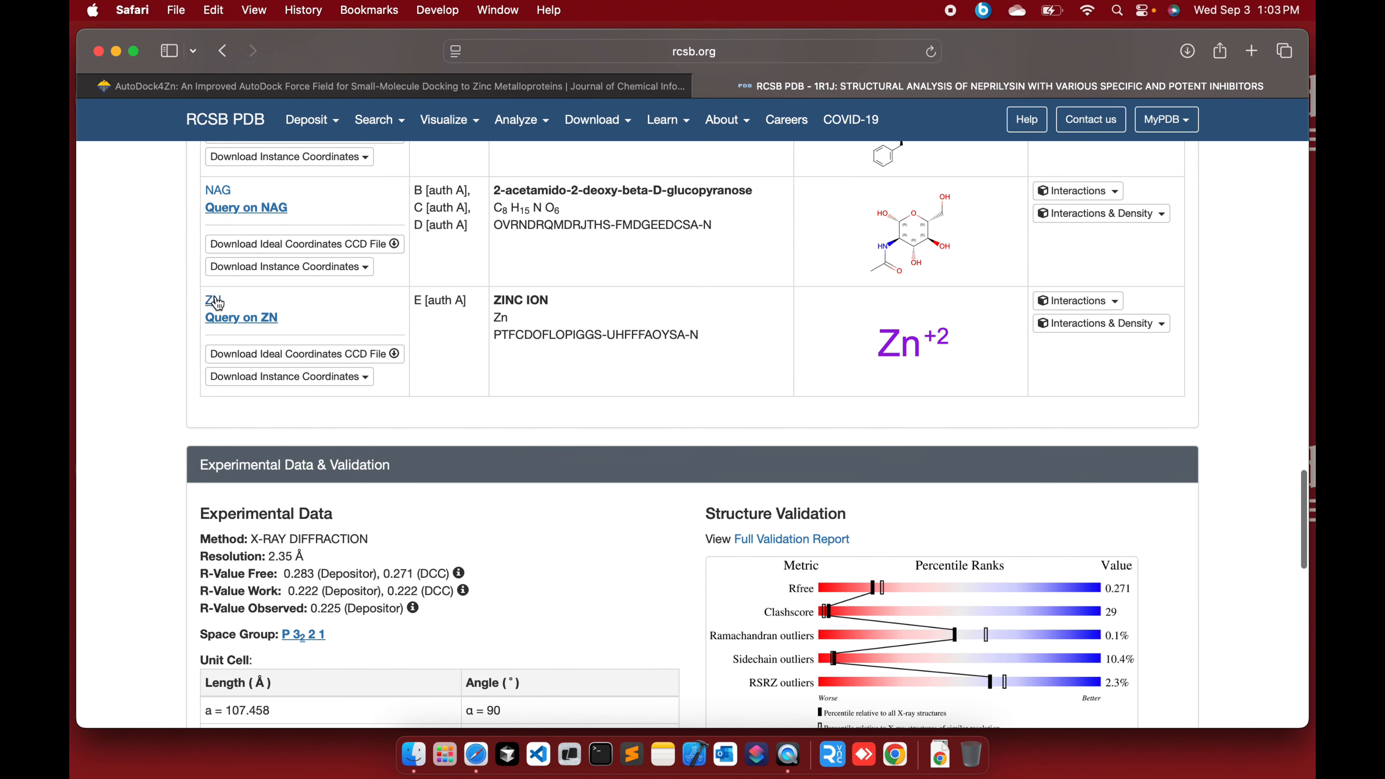
{"action": "scroll", "coordinate": [676, 445], "scroll_direction": "down", "scroll_amount": 10}
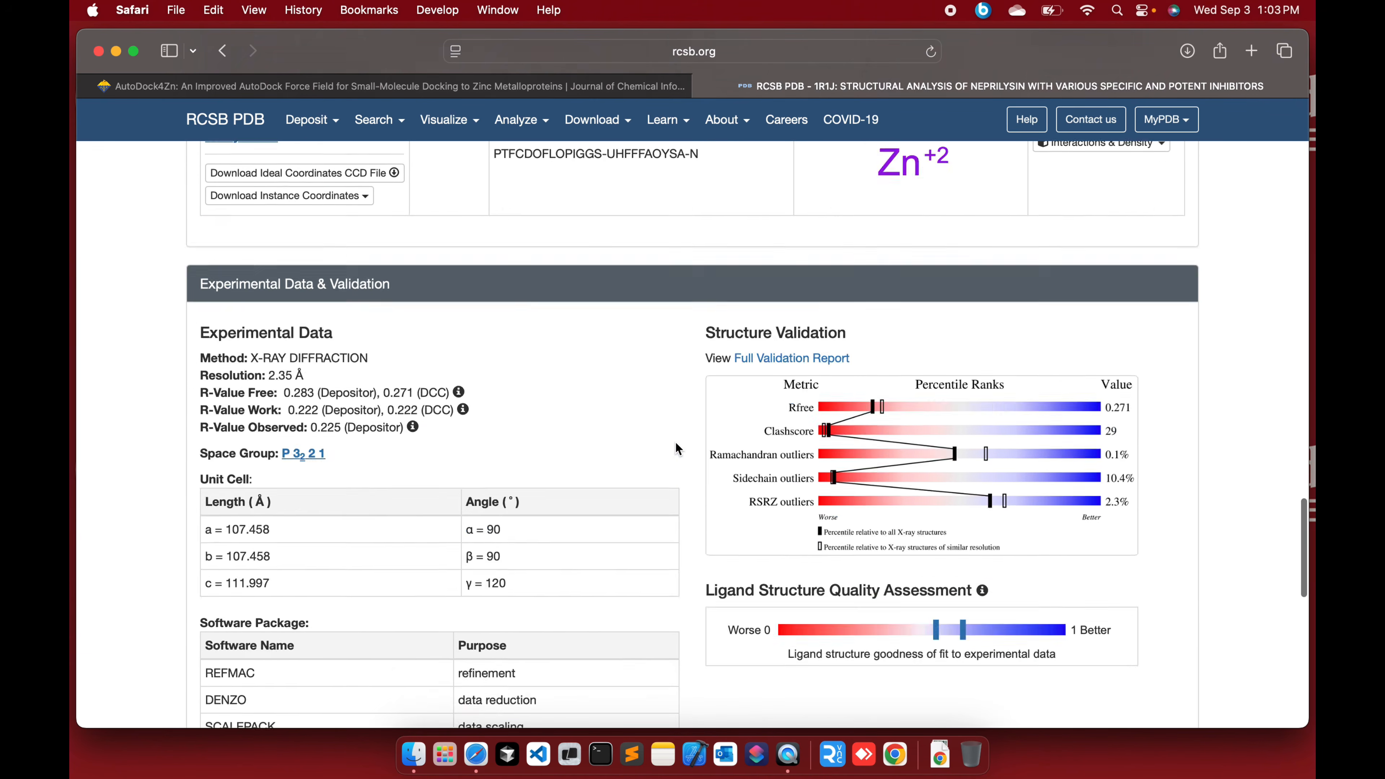
{"action": "scroll", "coordinate": [676, 444], "scroll_direction": "down", "scroll_amount": 5}
{"action": "scroll", "coordinate": [676, 444], "scroll_direction": "up", "scroll_amount": 20}
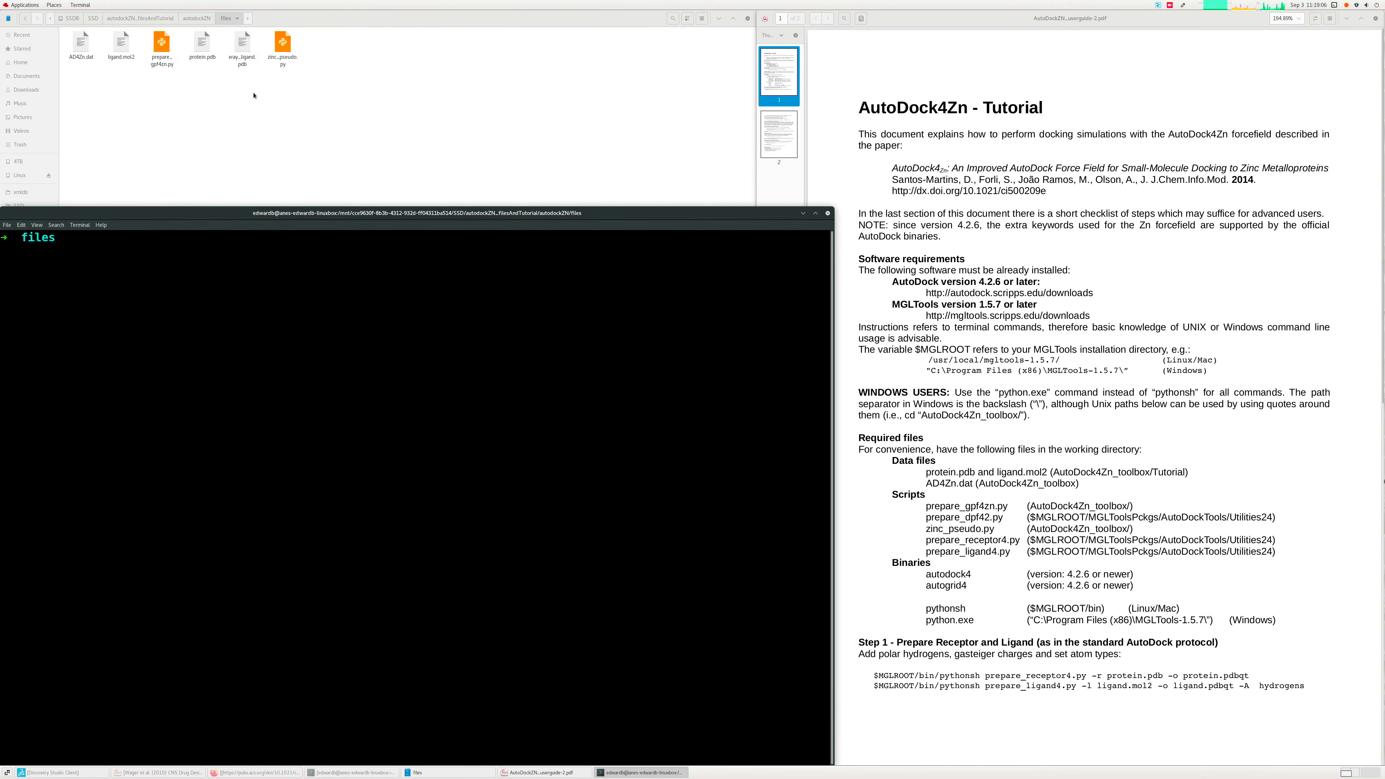
- Open protein.pdb in ChimeraX, maximize the viewer and rotate the structure to expose the zinc site
{"action": "left_click", "coordinate": [204, 50]}
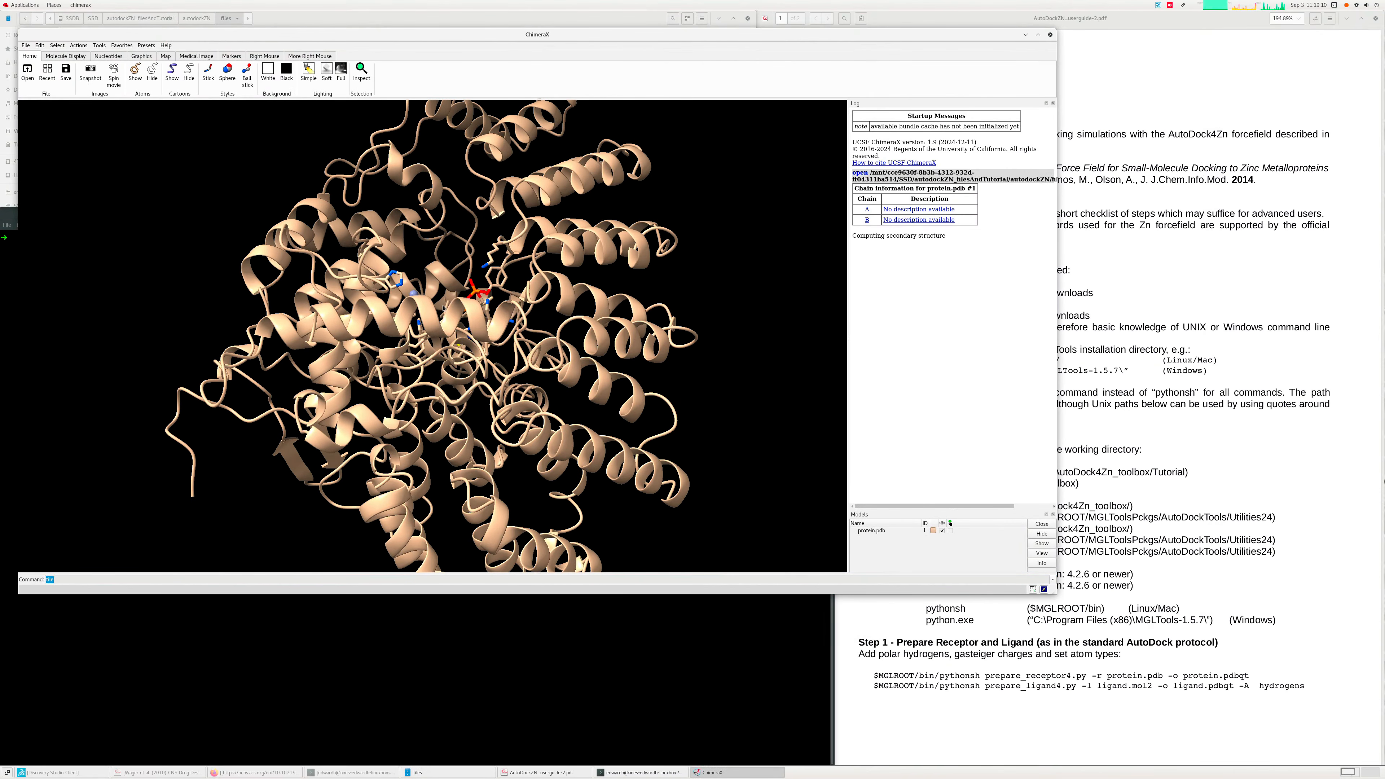
{"action": "double_click", "coordinate": [599, 37]}
{"action": "scroll", "coordinate": [582, 411], "scroll_direction": "down", "scroll_amount": 6}
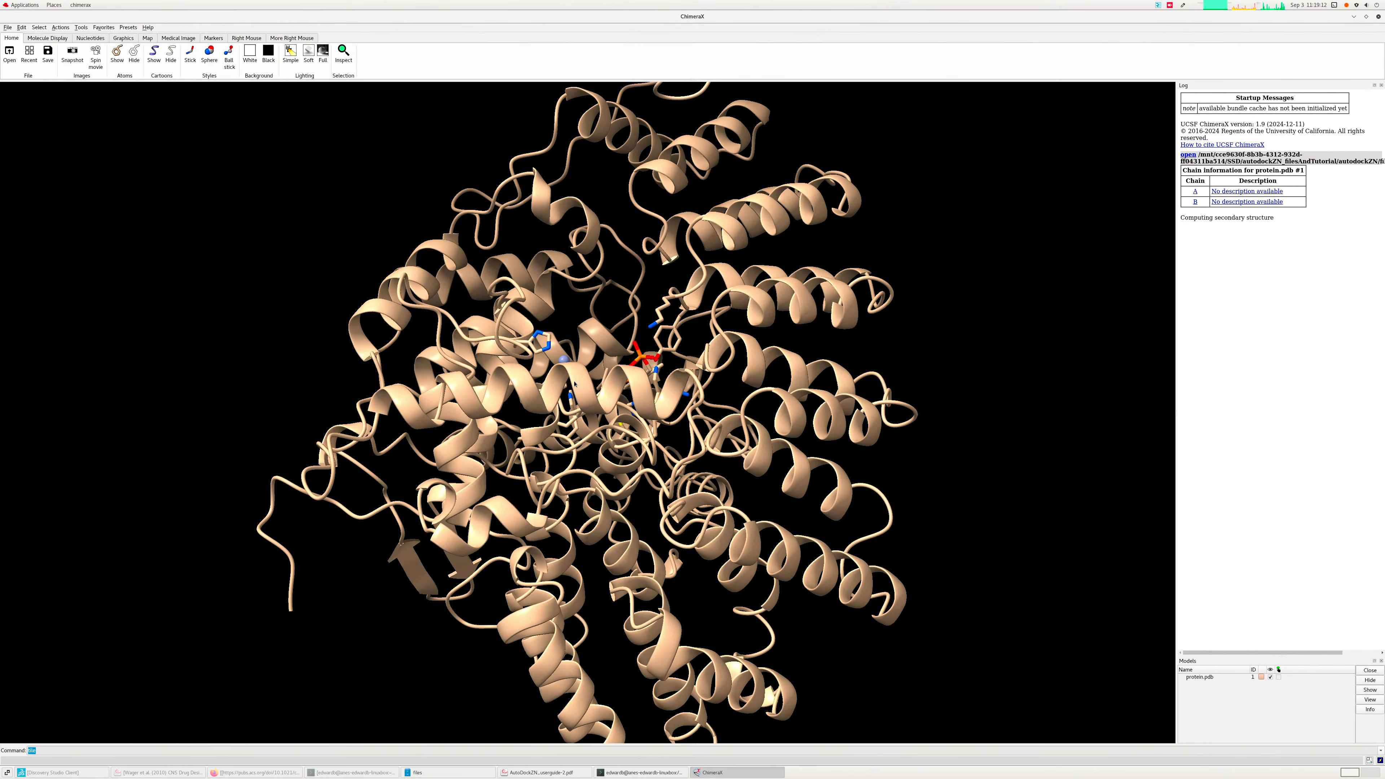
{"action": "left_click_drag", "start_coordinate": [582, 411], "coordinate": [558, 422]}
{"action": "mouse_move", "coordinate": [571, 388]}
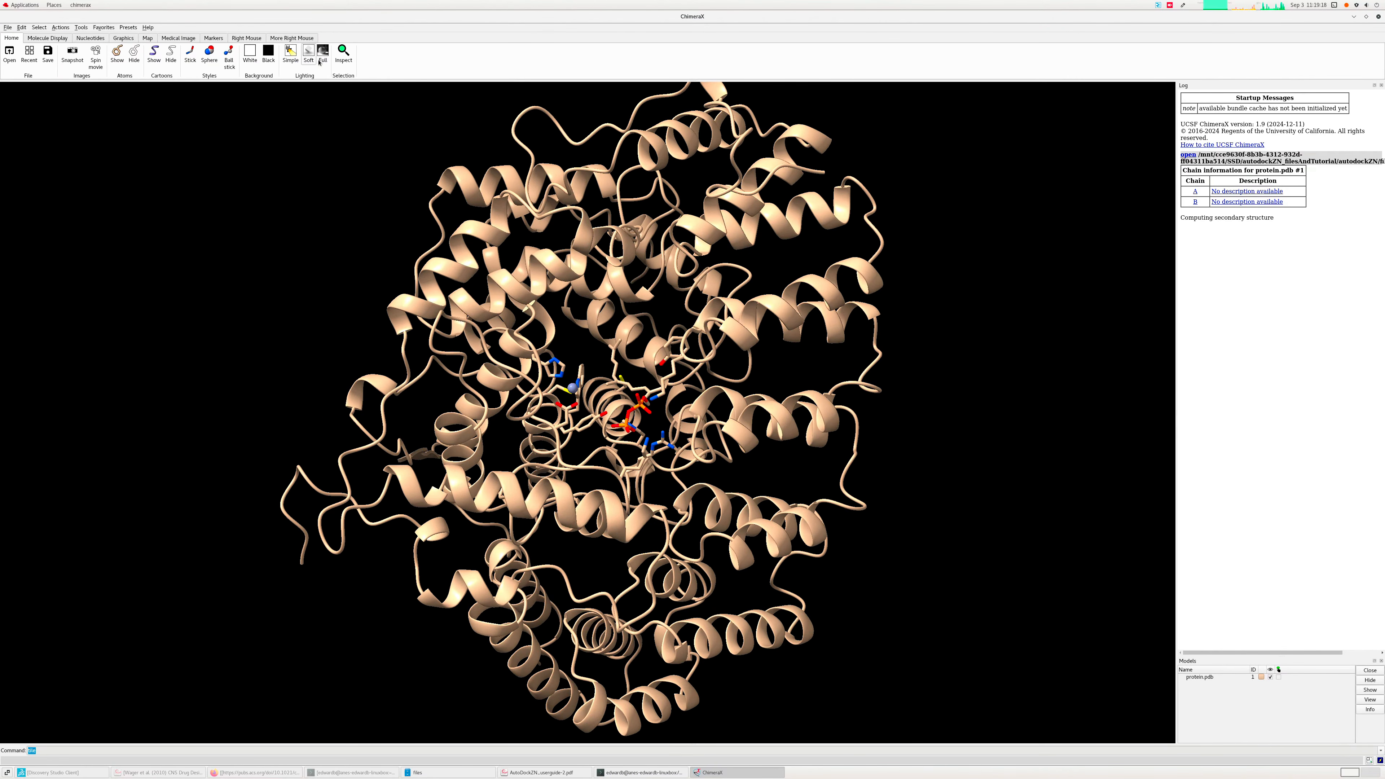
- Apply soft lighting to the protein, identify the zinc atom in the binding site up close, and close ChimeraX
{"action": "left_click", "coordinate": [309, 53]}
{"action": "scroll", "coordinate": [592, 419], "scroll_direction": "up", "scroll_amount": 10}
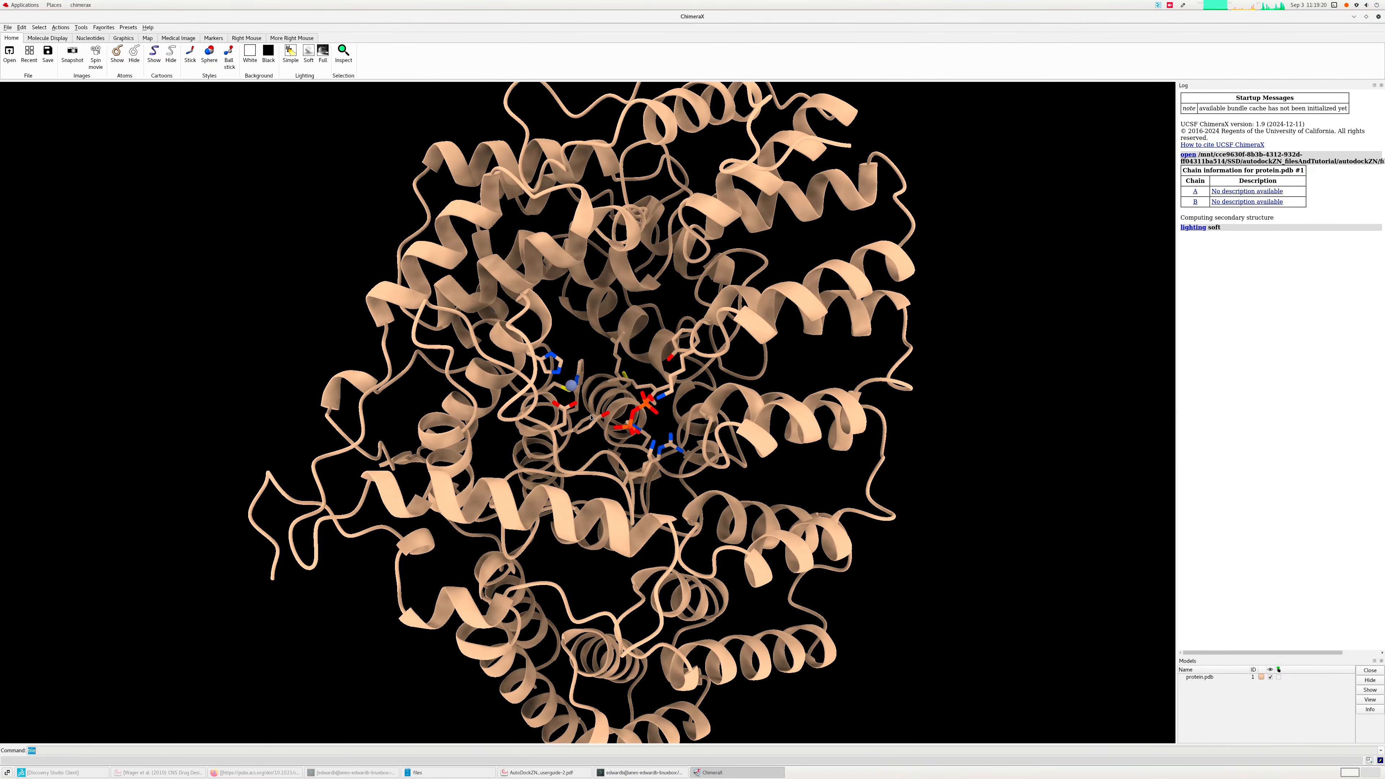
{"action": "mouse_move", "coordinate": [592, 420]}
{"action": "left_mouse_down"}
{"action": "mouse_move", "coordinate": [578, 417]}
{"action": "mouse_move", "coordinate": [608, 415]}
{"action": "mouse_move", "coordinate": [568, 416]}
{"action": "left_mouse_up"}
{"action": "mouse_move", "coordinate": [536, 384]}
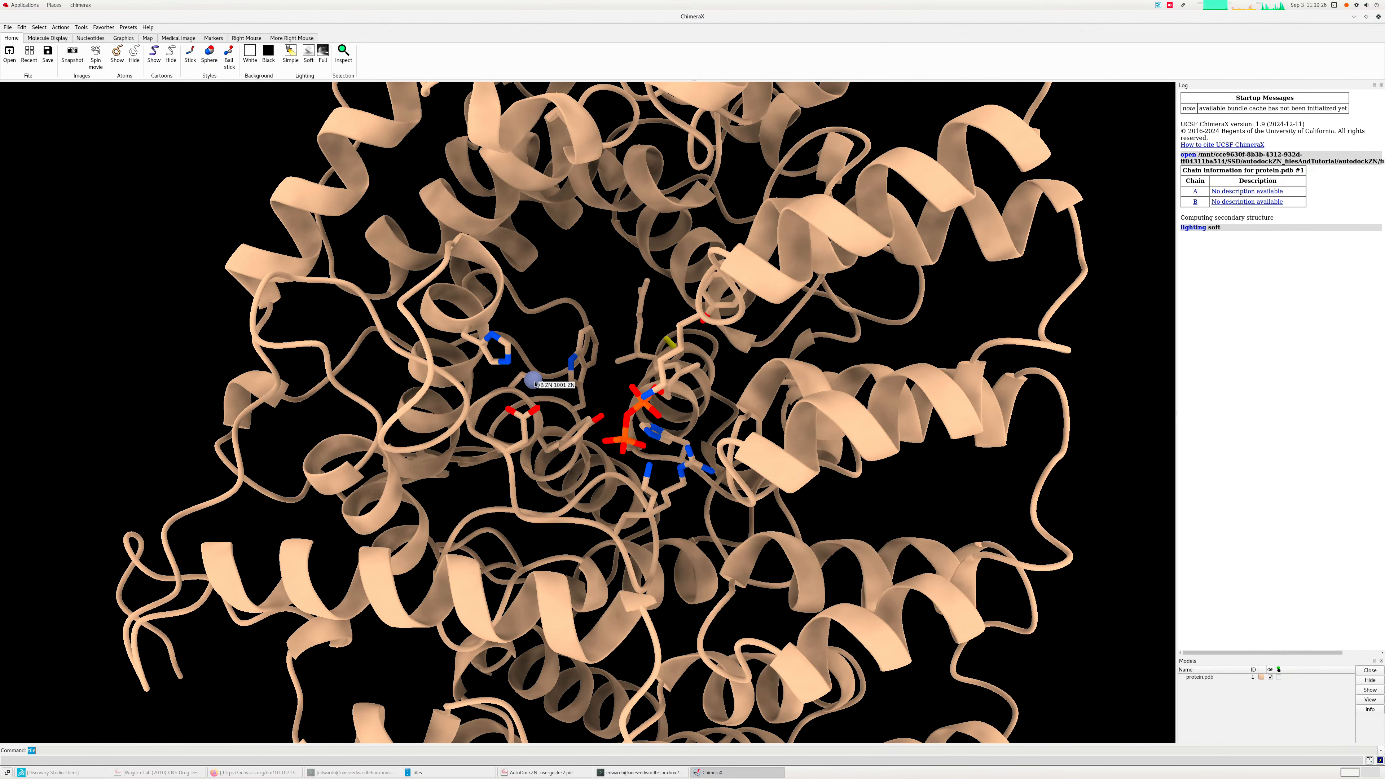
{"action": "left_click", "coordinate": [1379, 16]}
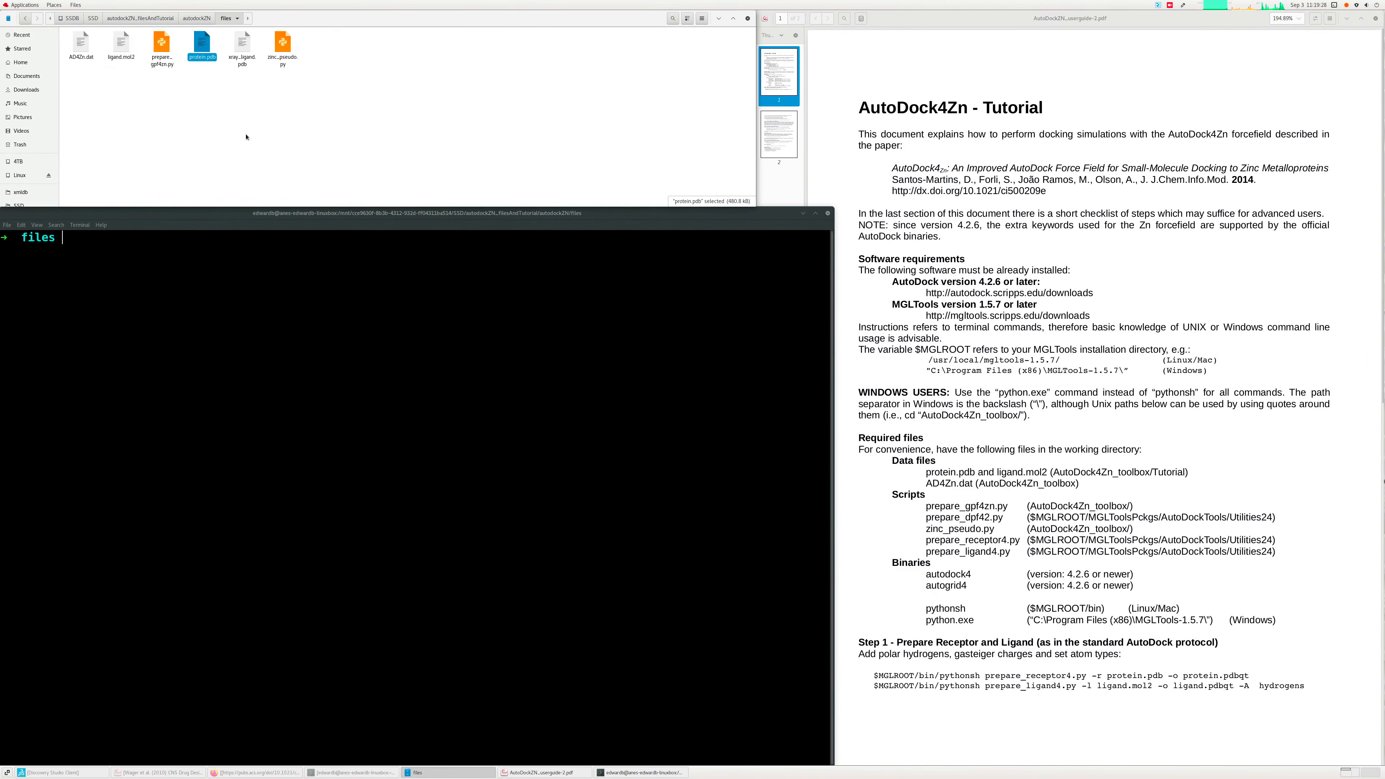
- Open ligand.mol2 in ChimeraX, inspect the ligand structure and close the viewer
{"action": "left_click", "coordinate": [121, 43]}
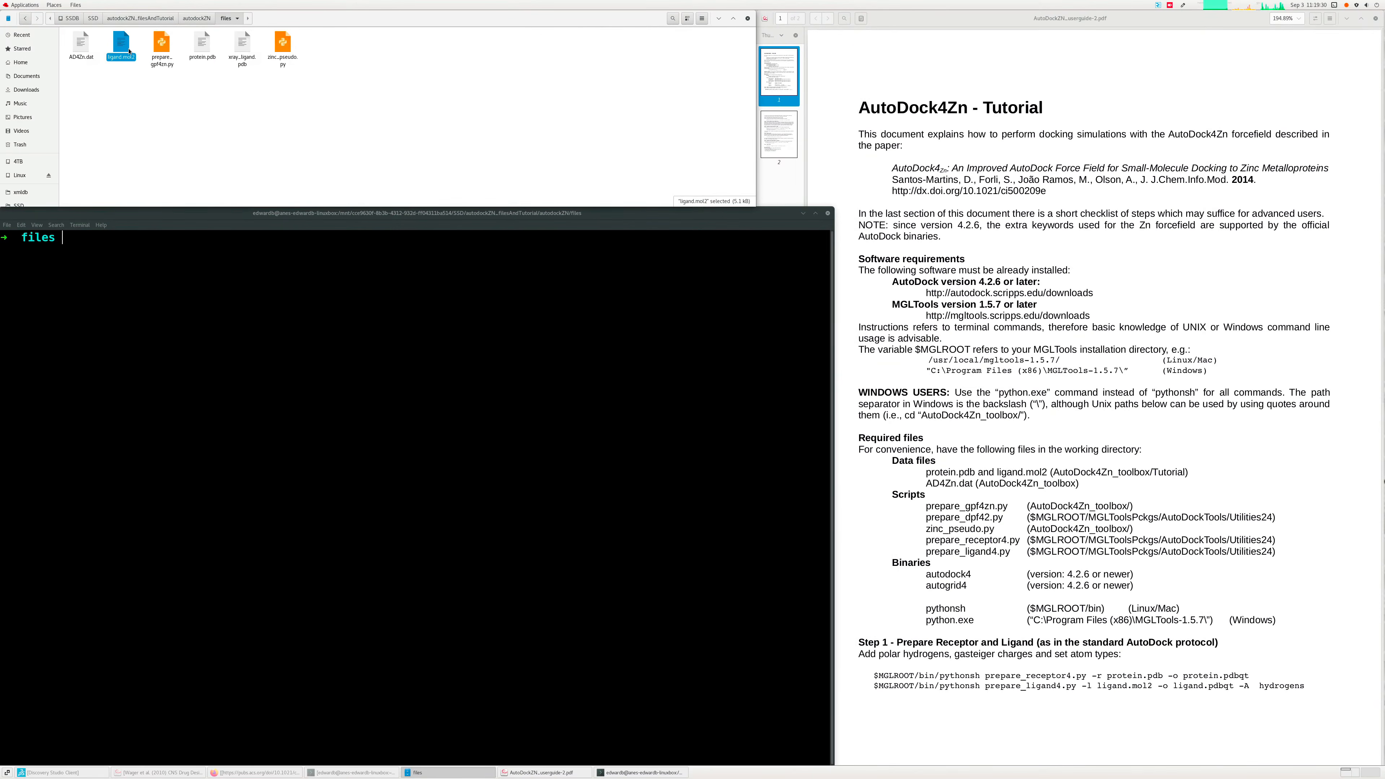
{"action": "double_click", "coordinate": [125, 51]}
{"action": "left_click_drag", "start_coordinate": [562, 379], "coordinate": [555, 536]}
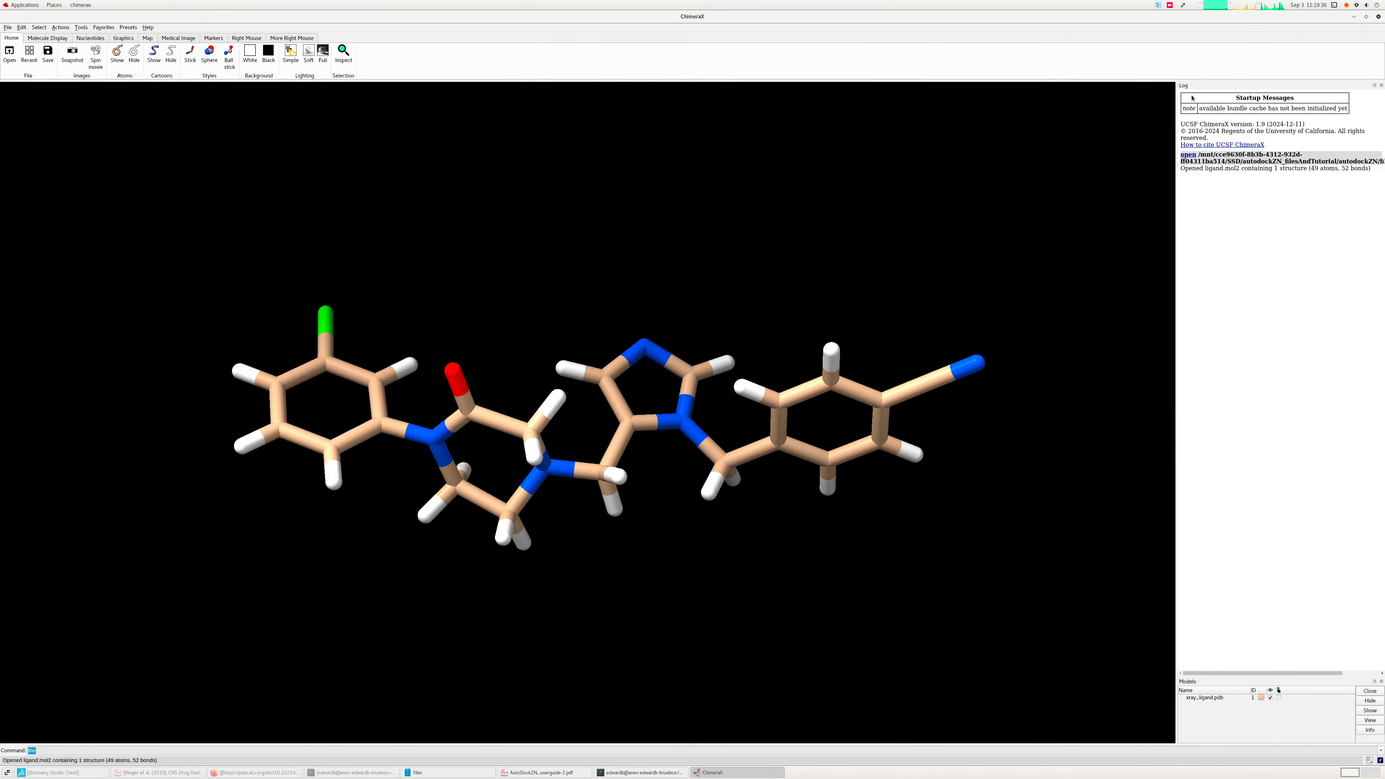
{"action": "left_click", "coordinate": [1379, 18]}
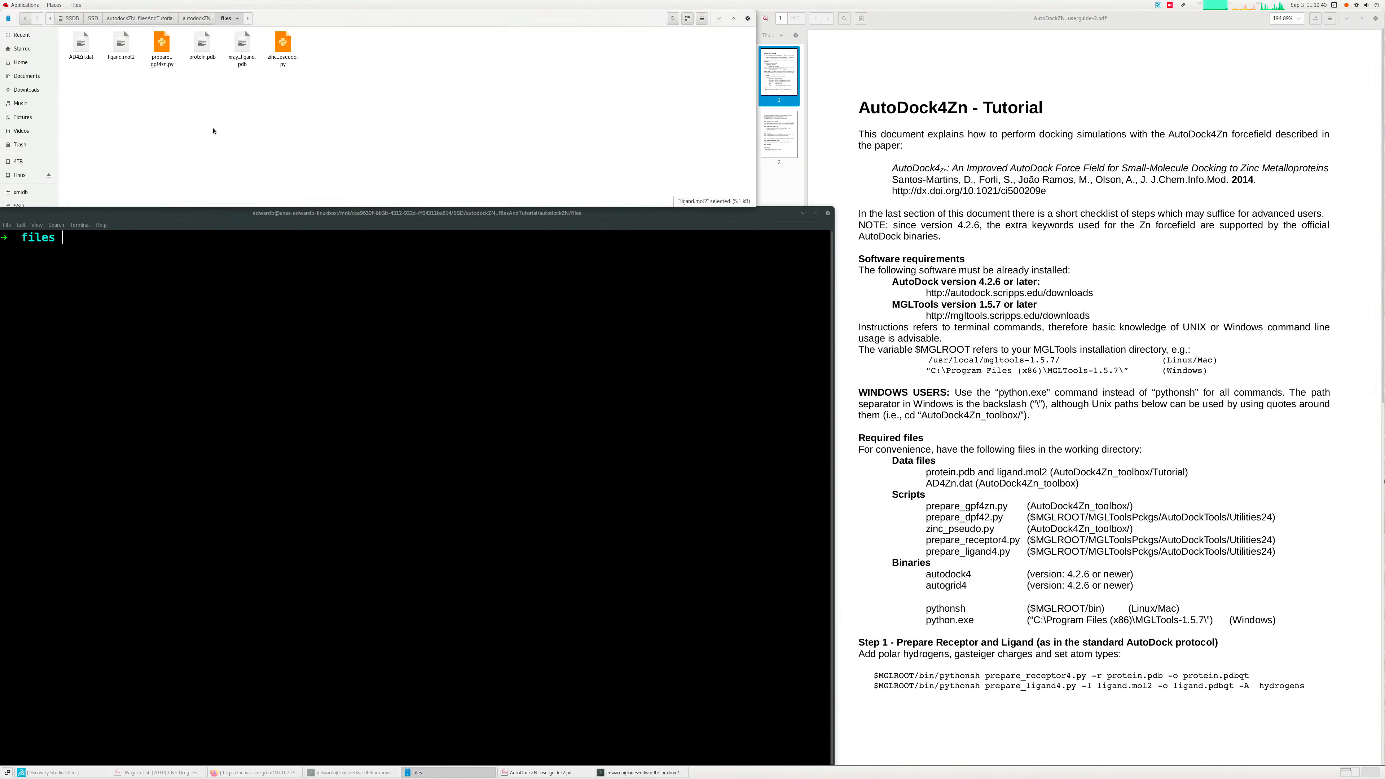
- Point out prepare_gpf4zn.py and zinc_pseudo.py, then open AD4Zn.dat and highlight its TZ tetrahedral zinc pseudo atom line
{"action": "left_click", "coordinate": [162, 43]}
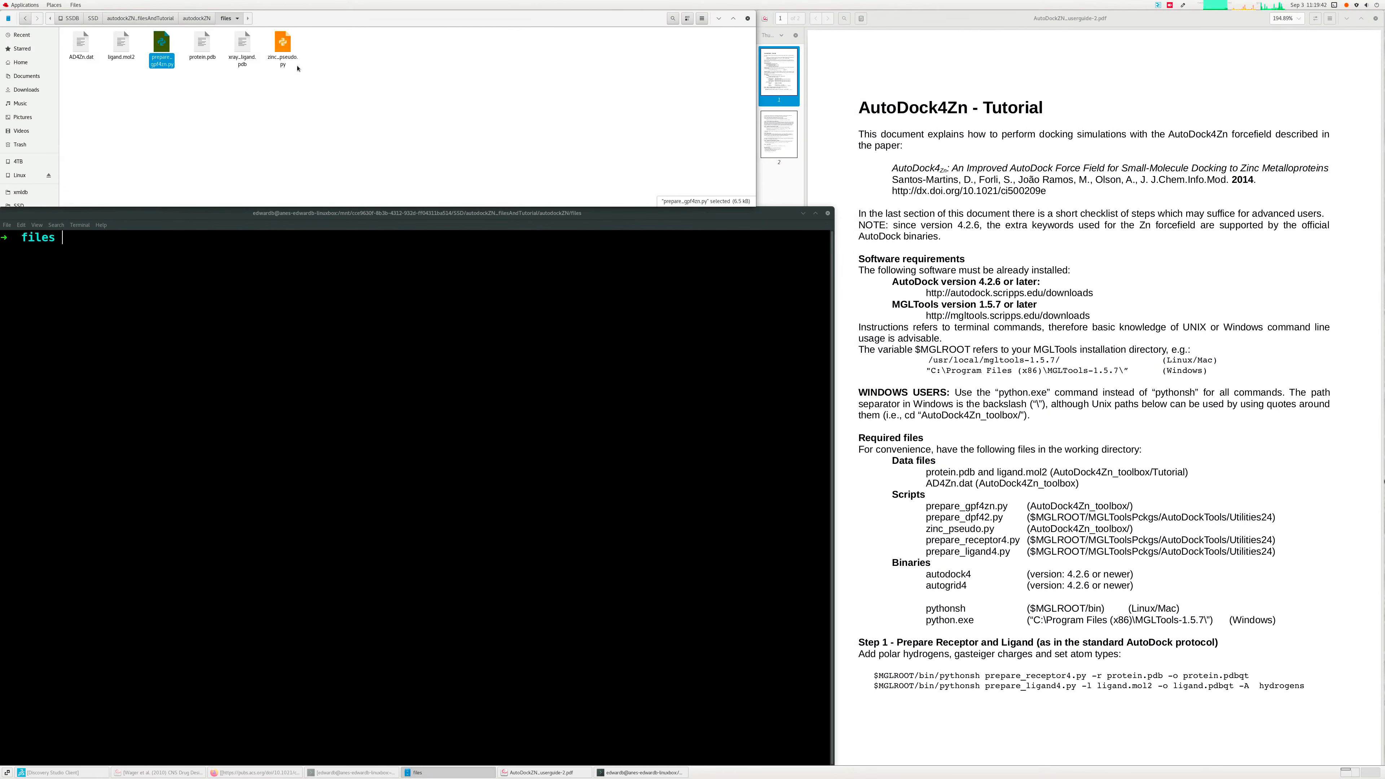
{"action": "left_click", "coordinate": [282, 44]}
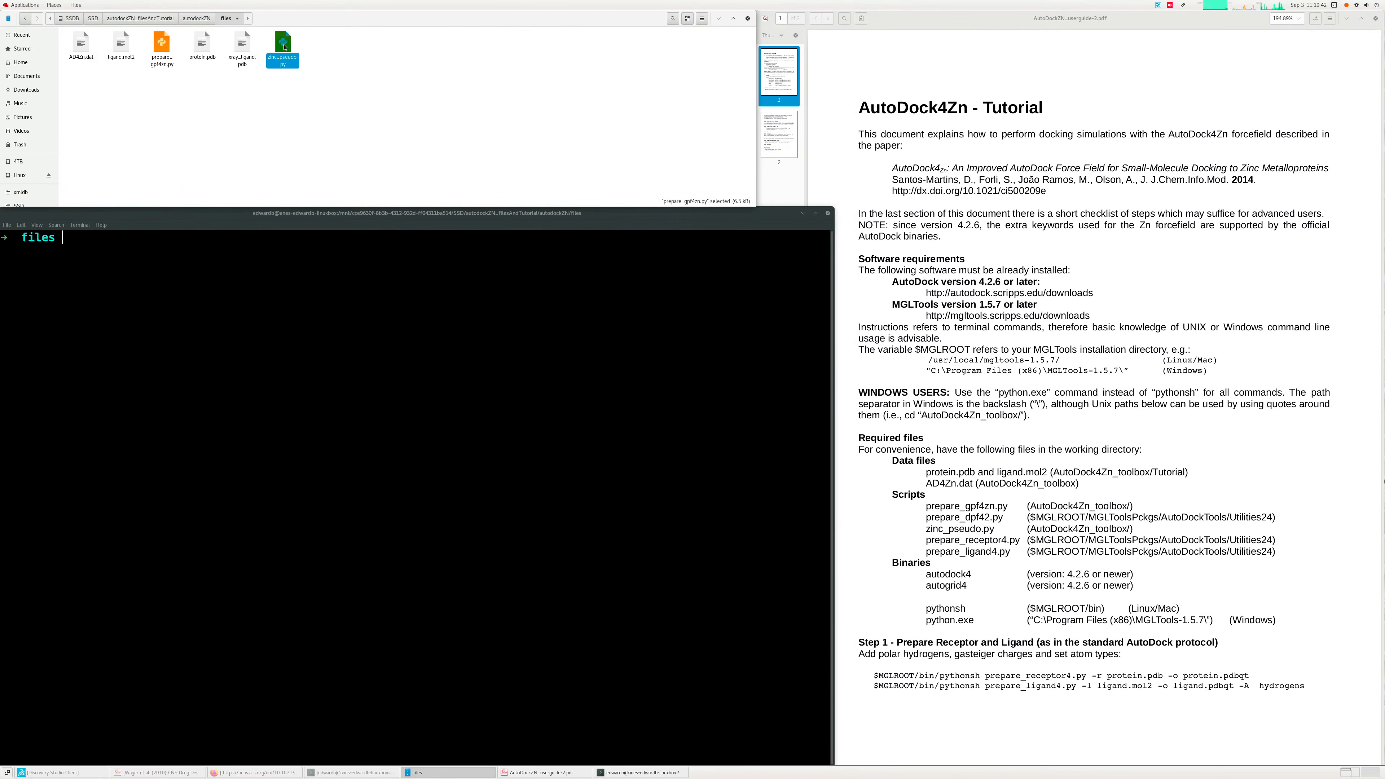
{"action": "double_click", "coordinate": [80, 43]}
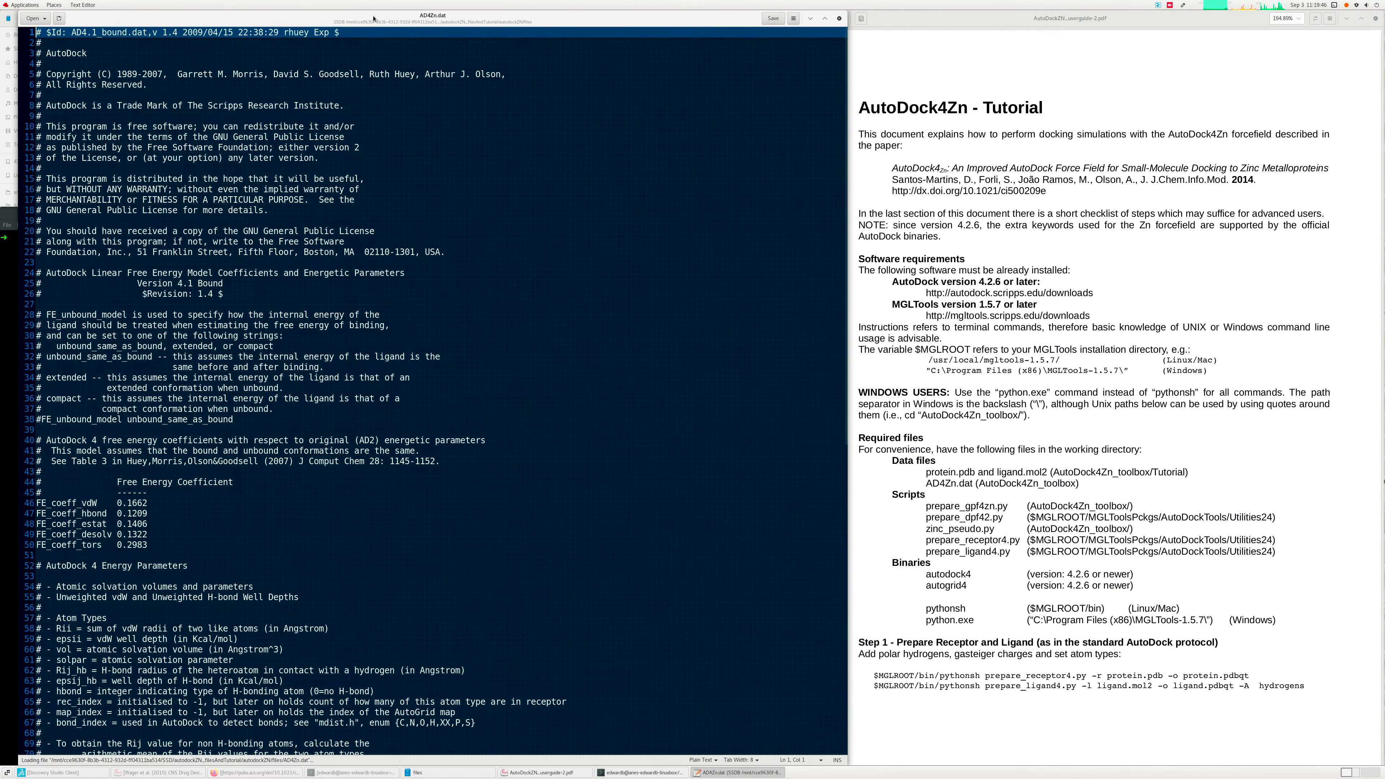
{"action": "left_click_drag", "start_coordinate": [372, 17], "coordinate": [645, 18]}
{"action": "scroll", "coordinate": [485, 354], "scroll_direction": "down", "scroll_amount": 15}
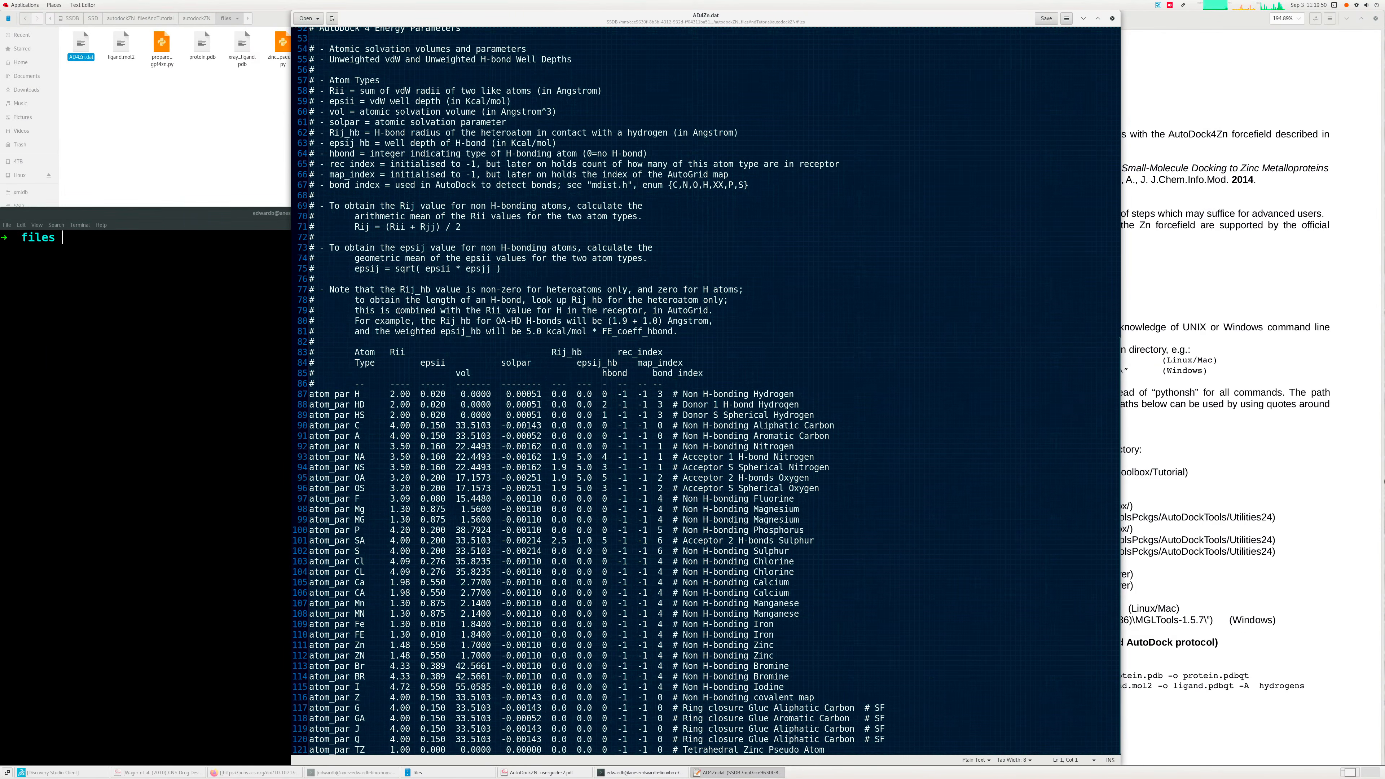
{"action": "left_click_drag", "start_coordinate": [310, 750], "coordinate": [837, 749]}
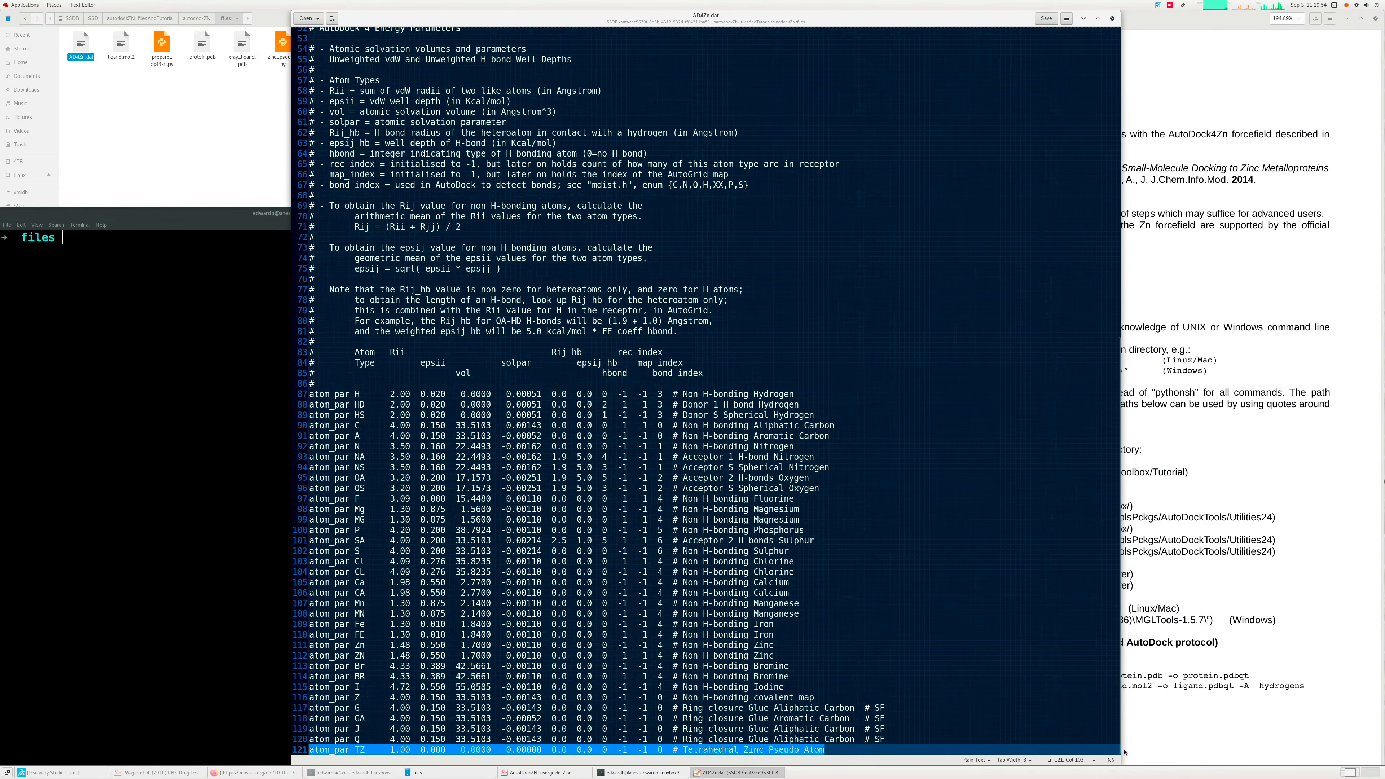
- Resize and reposition the AD4Zn.dat editor window, keeping the atom parameter table down to the TZ line in view
{"action": "left_click_drag", "start_coordinate": [1122, 17], "coordinate": [869, 336]}
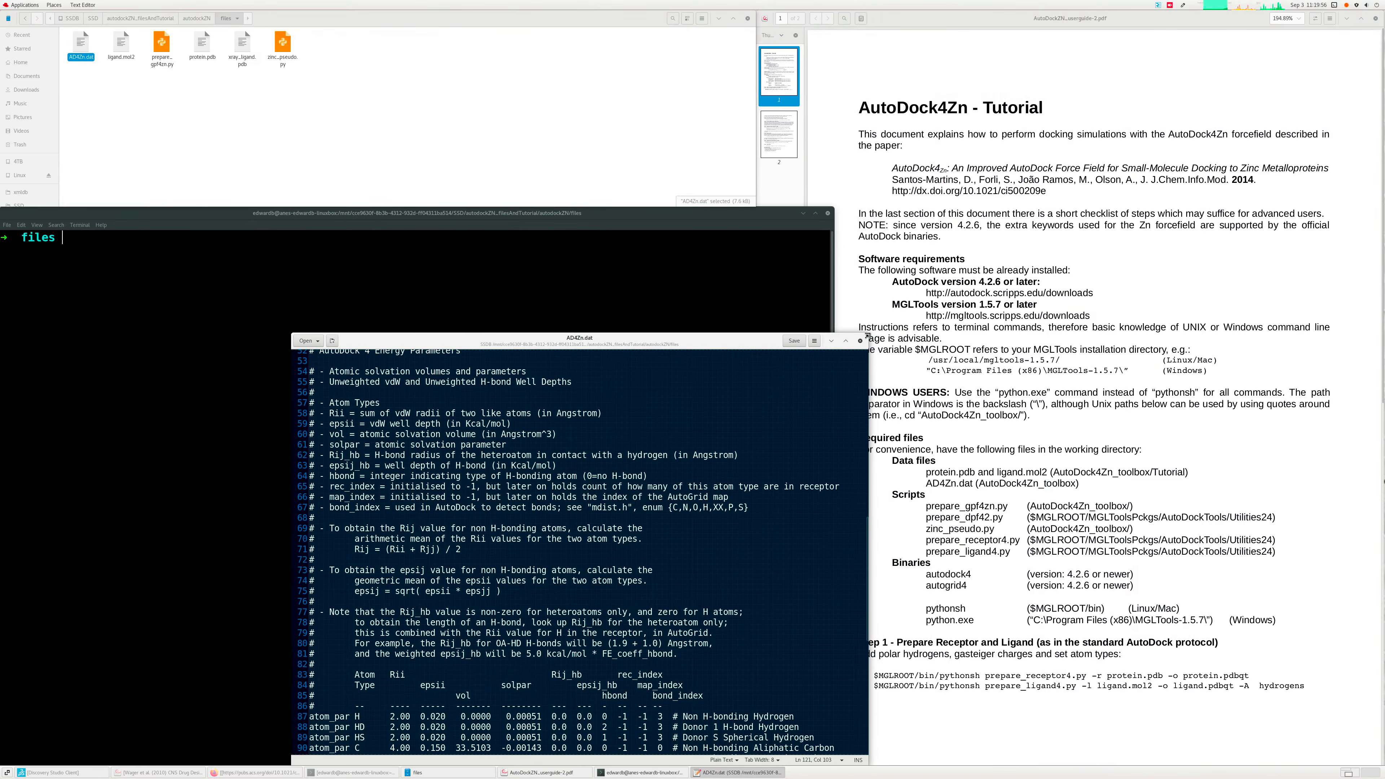
{"action": "left_click_drag", "start_coordinate": [702, 343], "coordinate": [667, 43]}
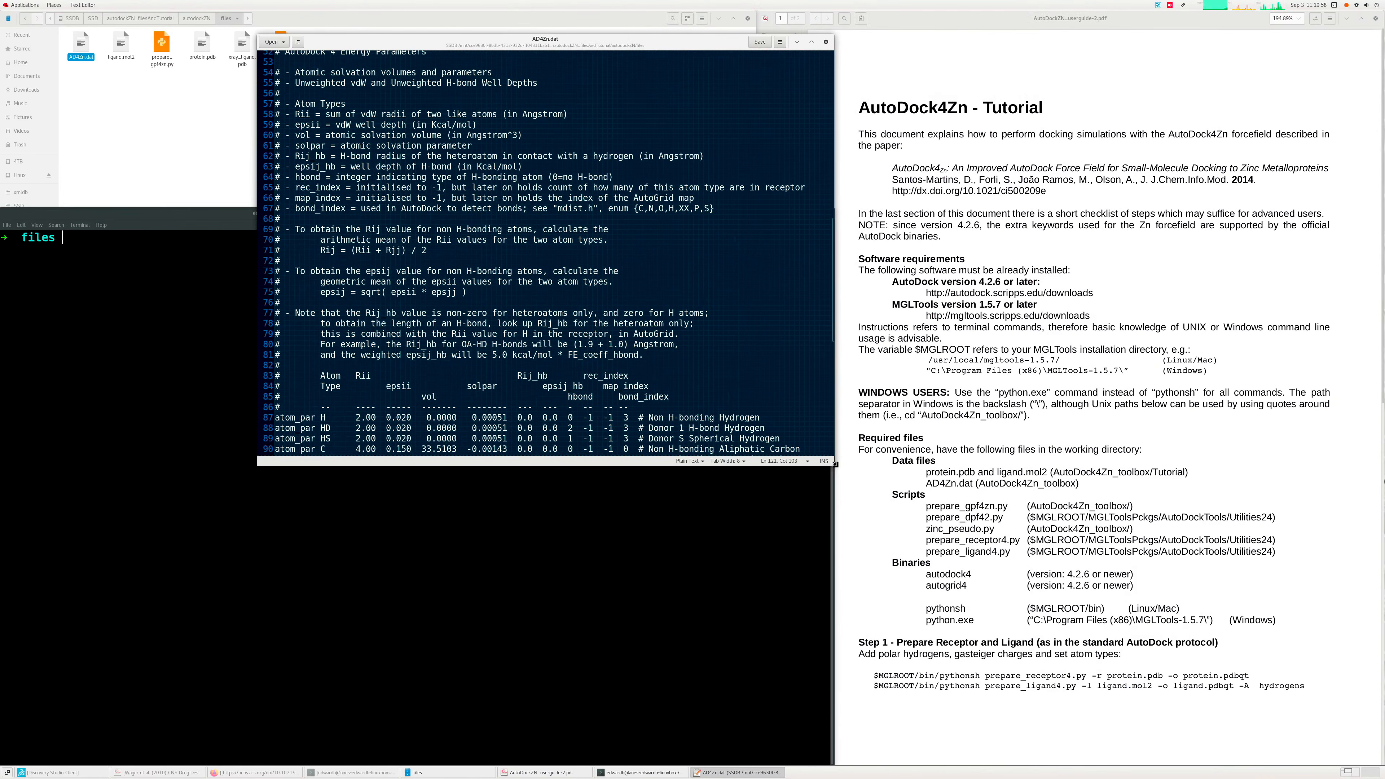
{"action": "left_click_drag", "start_coordinate": [834, 467], "coordinate": [1031, 650]}
{"action": "scroll", "coordinate": [683, 415], "scroll_direction": "down", "scroll_amount": 1}
{"action": "scroll", "coordinate": [684, 415], "scroll_direction": "down", "scroll_amount": 2}
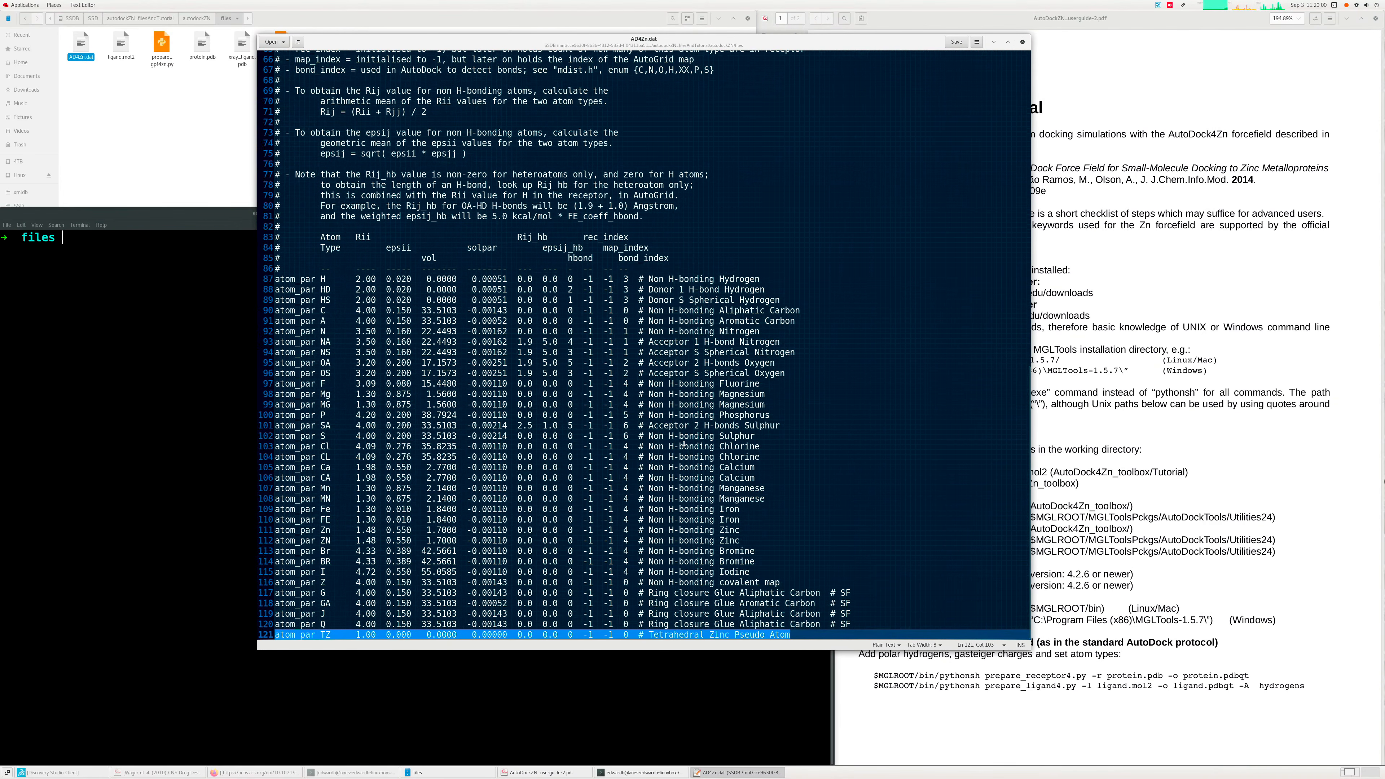
- Highlight the Zn and ZN parameter lines and the TZ line in AD4Zn.dat for comparison, and close the file
{"action": "left_click_drag", "start_coordinate": [275, 530], "coordinate": [764, 541]}
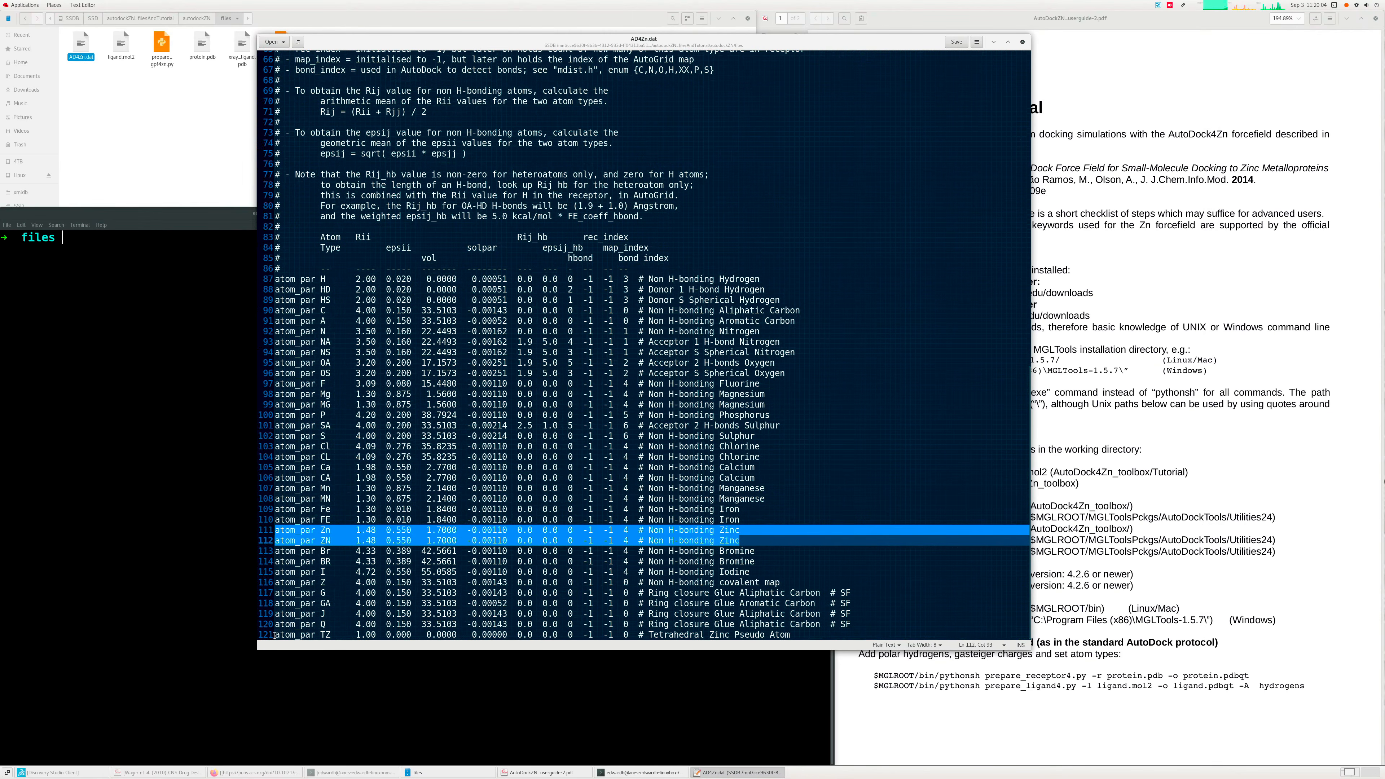
{"action": "left_click_drag", "start_coordinate": [275, 636], "coordinate": [806, 634]}
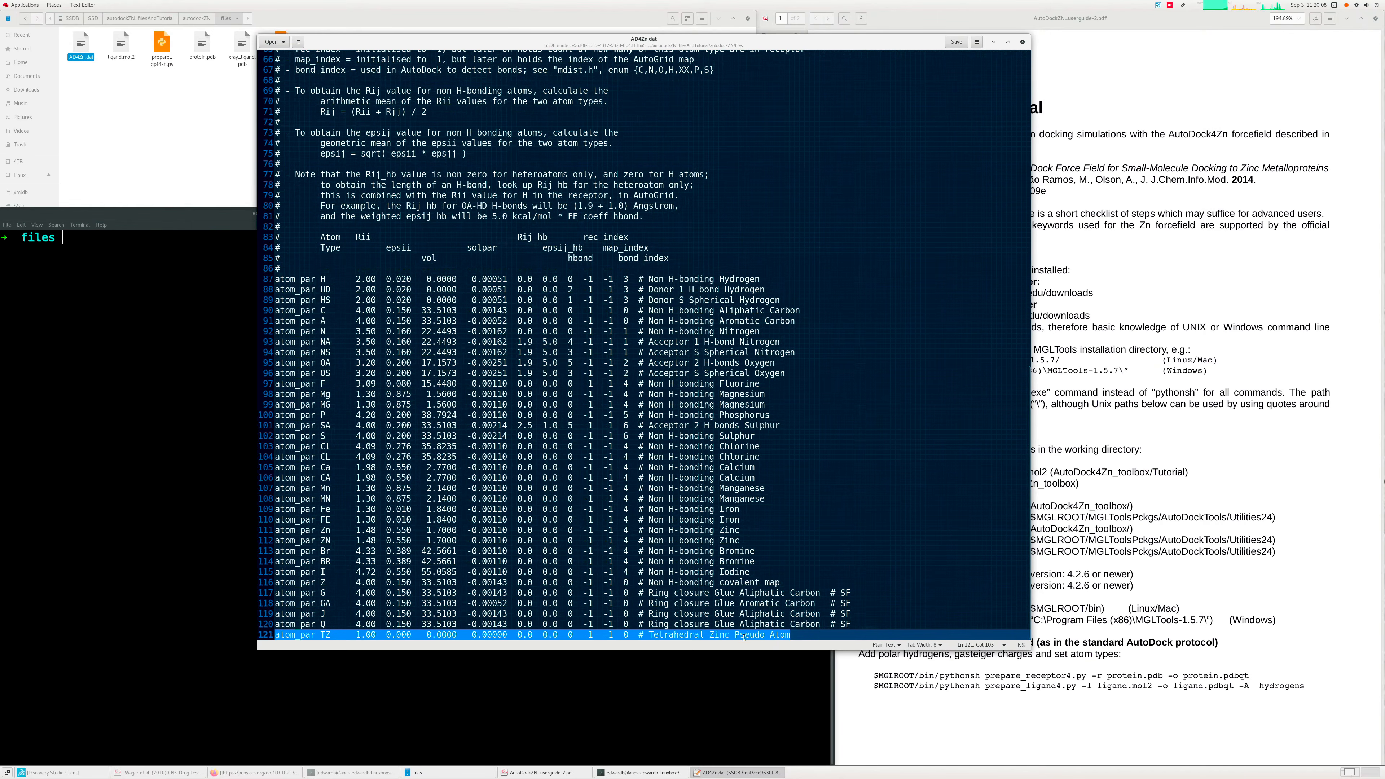
{"action": "left_click", "coordinate": [807, 635]}
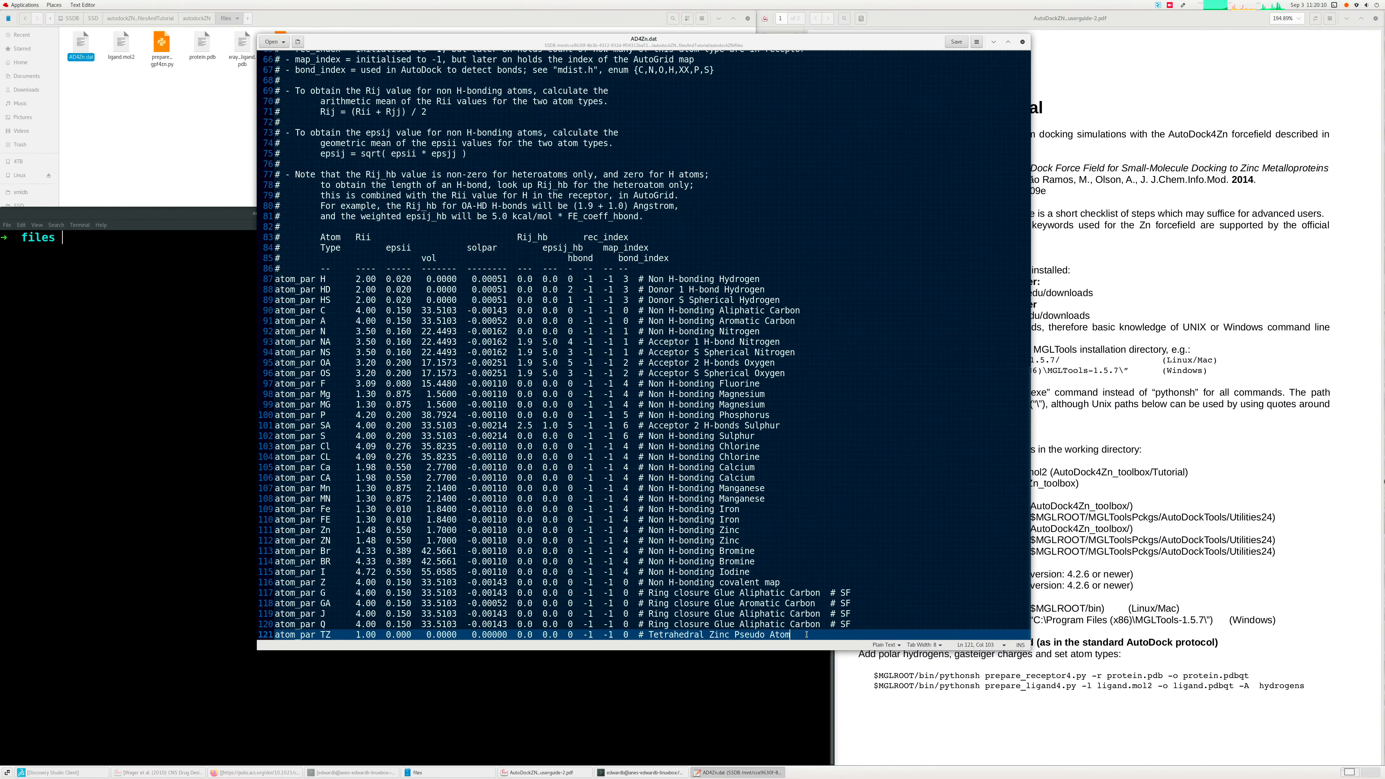
{"action": "scroll", "coordinate": [986, 164], "scroll_direction": "up", "scroll_amount": 20}
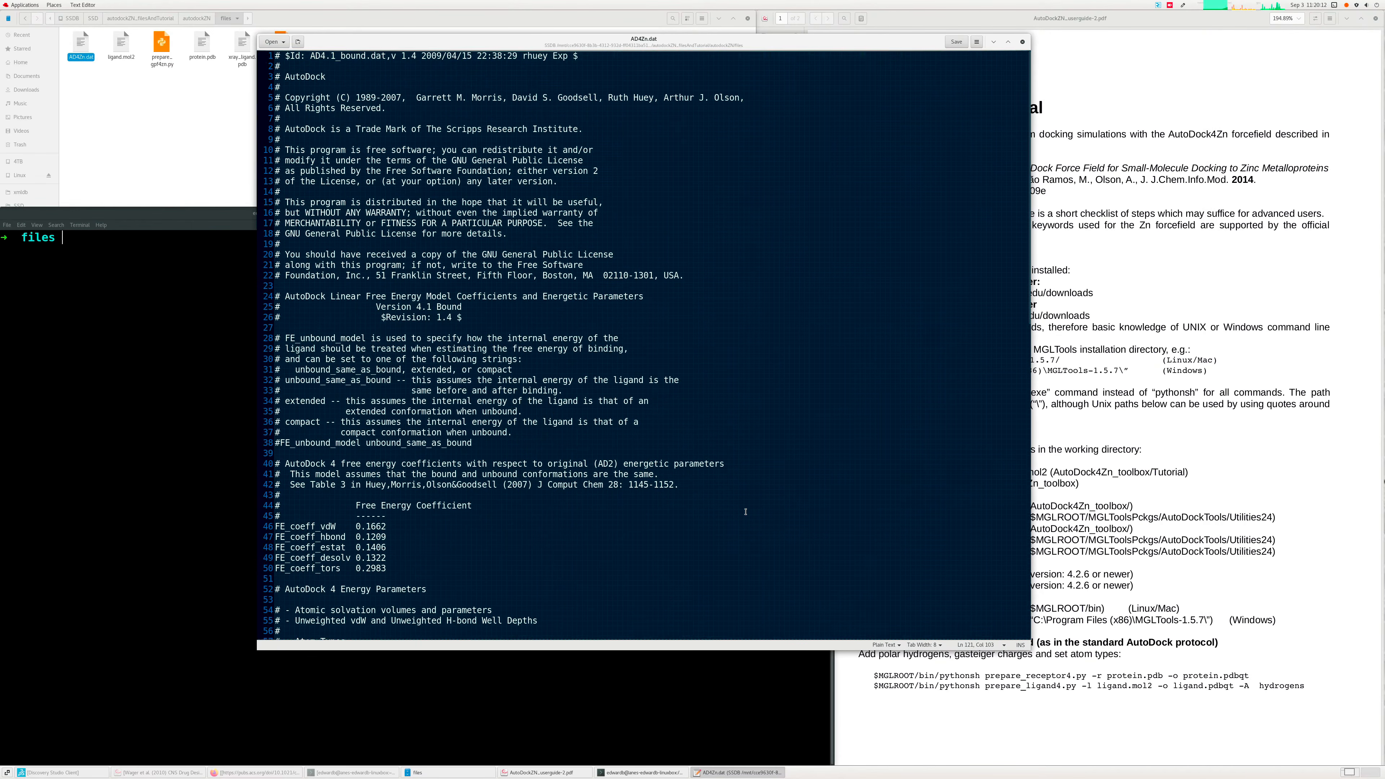
{"action": "left_click", "coordinate": [1023, 42]}
- List the available conda environments in the terminal with conda info --envs
{"action": "left_click", "coordinate": [166, 291]}
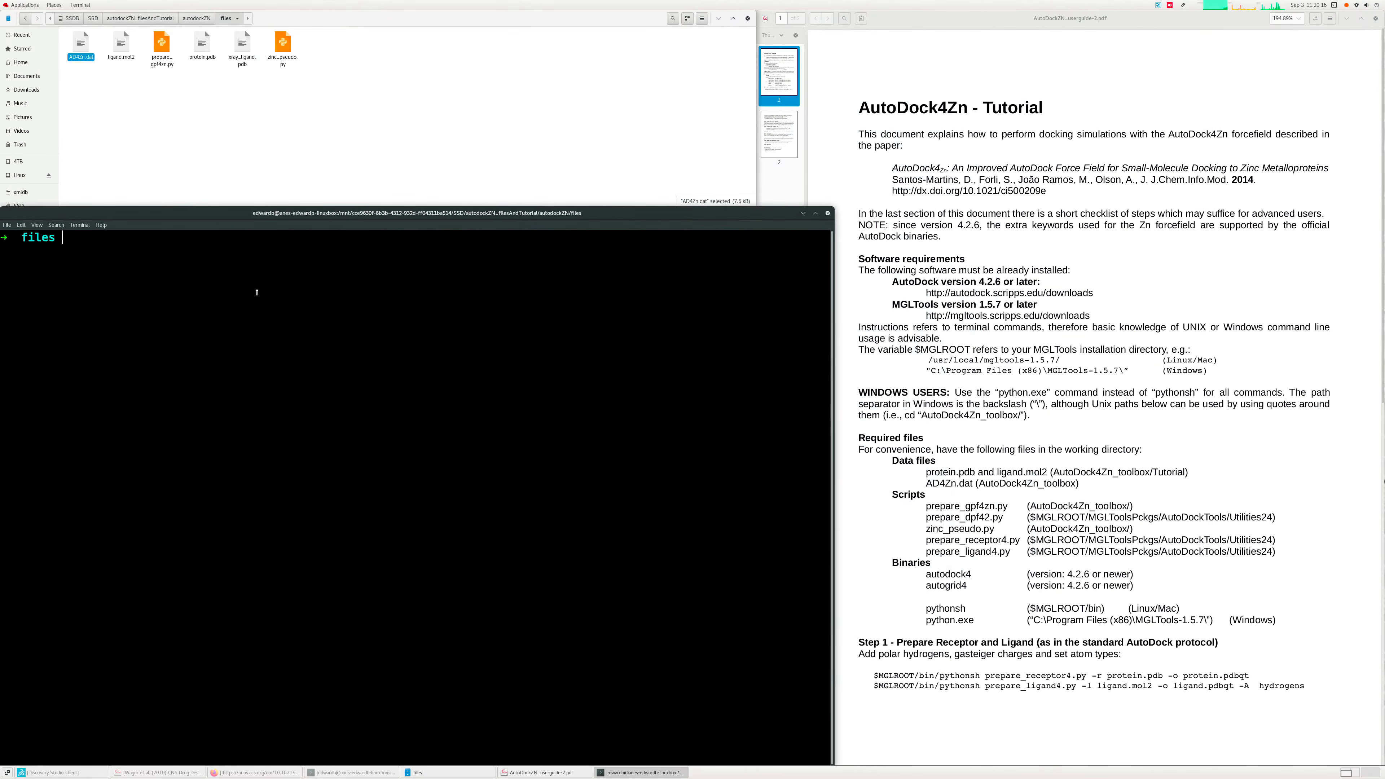
{"action": "type", "text": "co"}
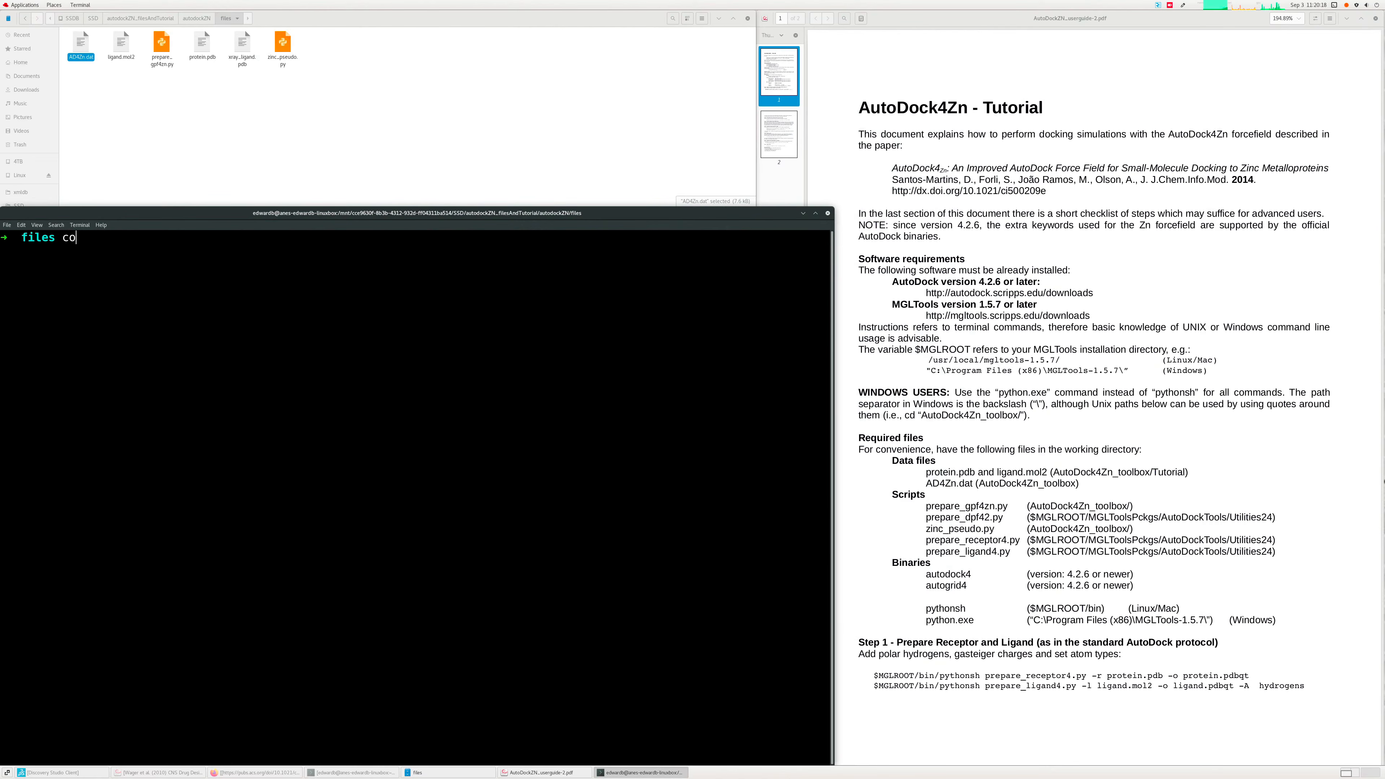
{"action": "type", "text": "nda info --envs"}
{"action": "key", "text": "Return"}
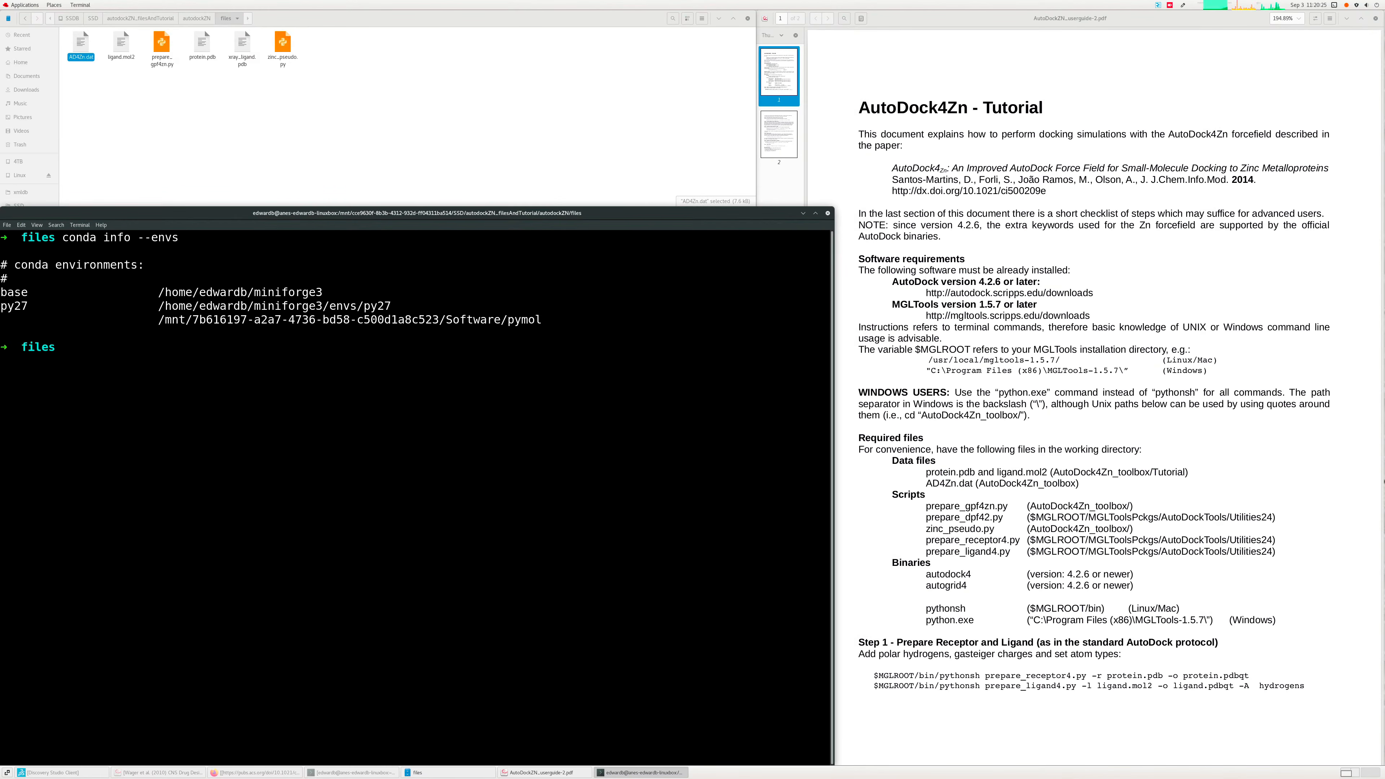
- Clear the terminal and create a conda environment named python27 with python=2.7, accepting the package plan
{"action": "left_click_drag", "start_coordinate": [826, 306], "coordinate": [1, 307]}
{"action": "left_click", "coordinate": [150, 357]}
{"action": "type", "text": "clear"}
{"action": "key", "text": "Return"}
{"action": "type", "text": "conda "}
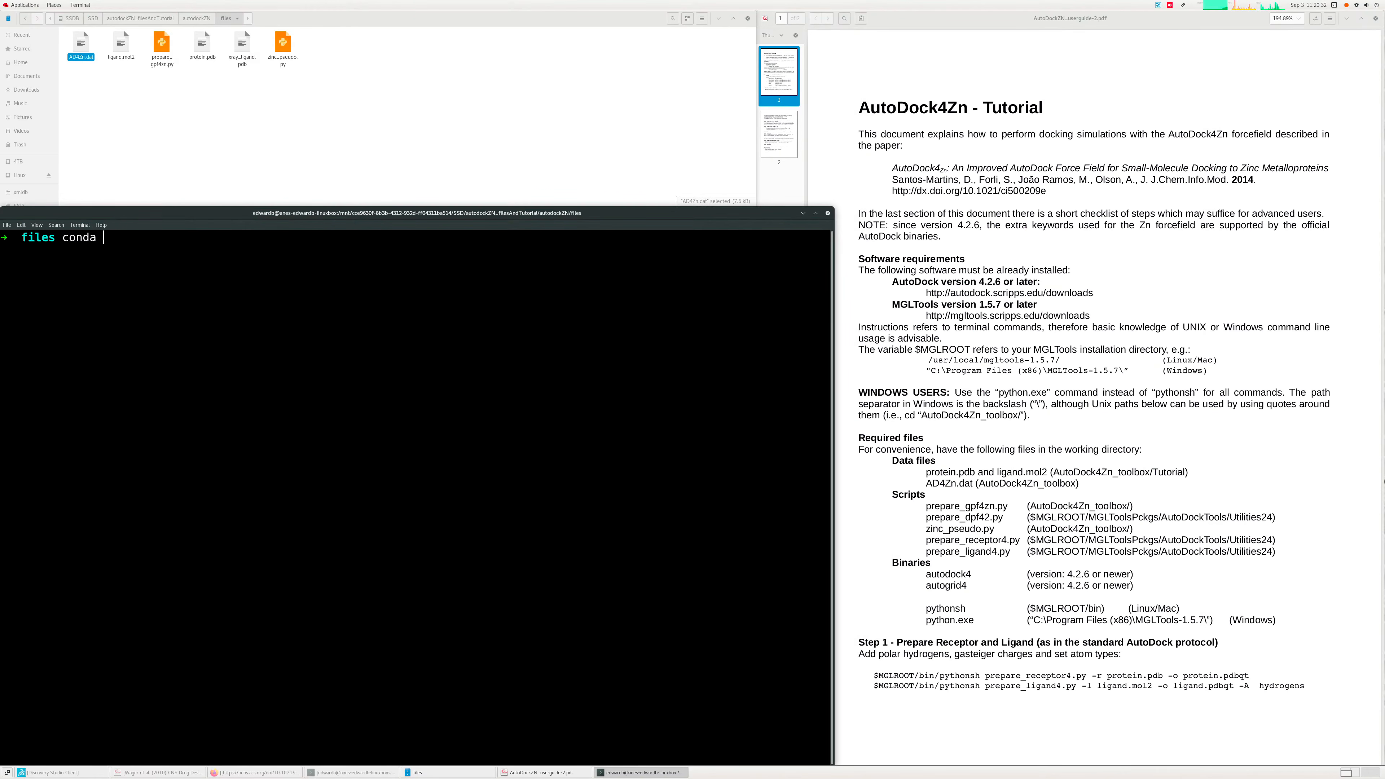
{"action": "type", "text": "create -n python27 python=2.7"}
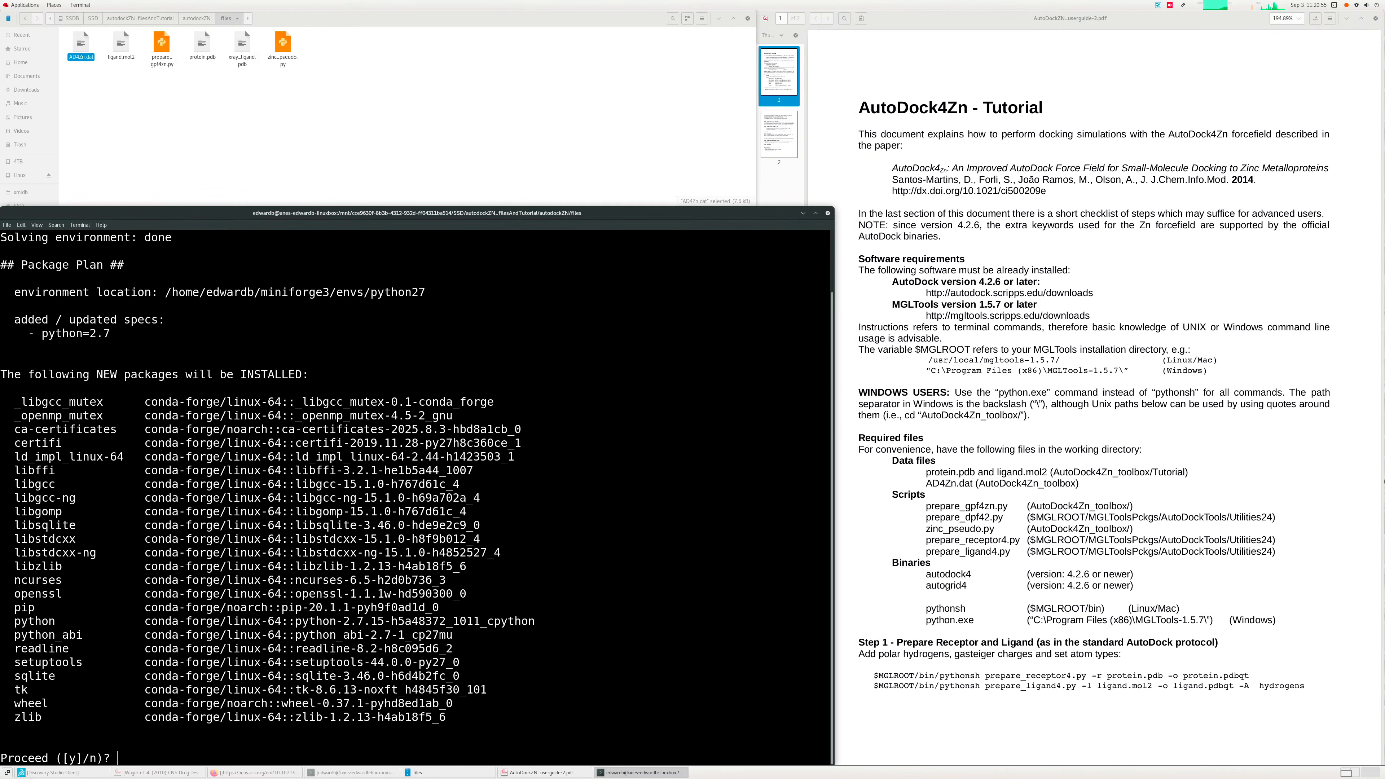
{"action": "key", "text": "Return"}
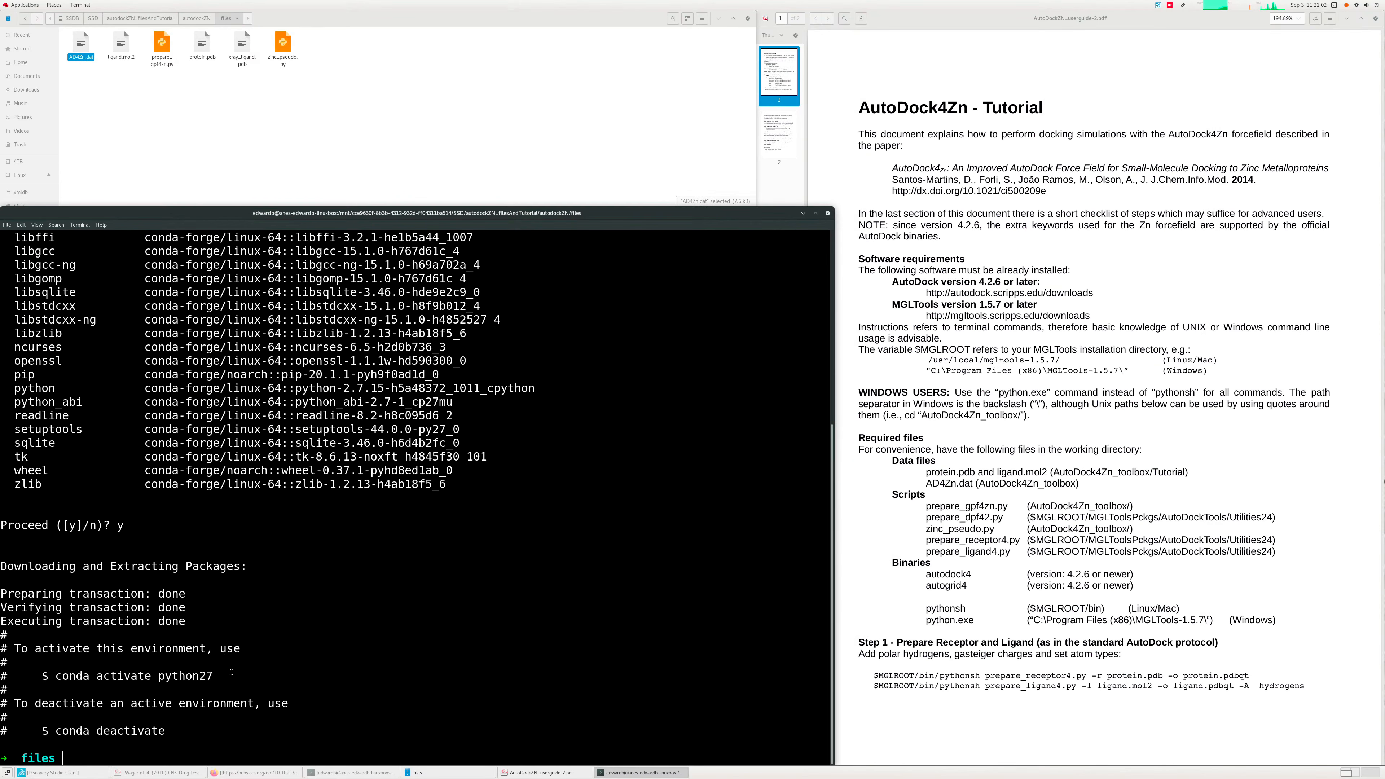
- Copy the conda activate python27 command from the output, clear the terminal, and run it to activate the environment
{"action": "left_click_drag", "start_coordinate": [214, 675], "coordinate": [55, 677]}
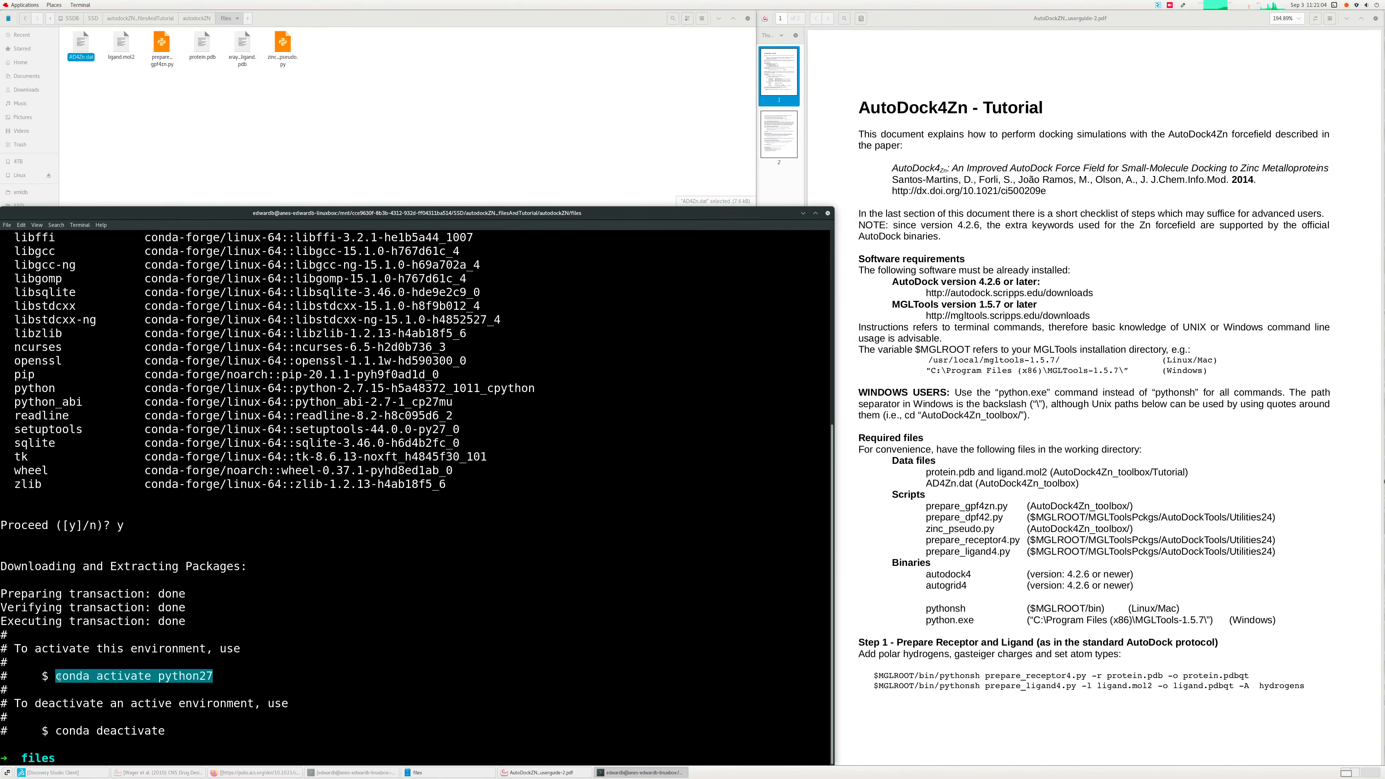
{"action": "right_click", "coordinate": [79, 681]}
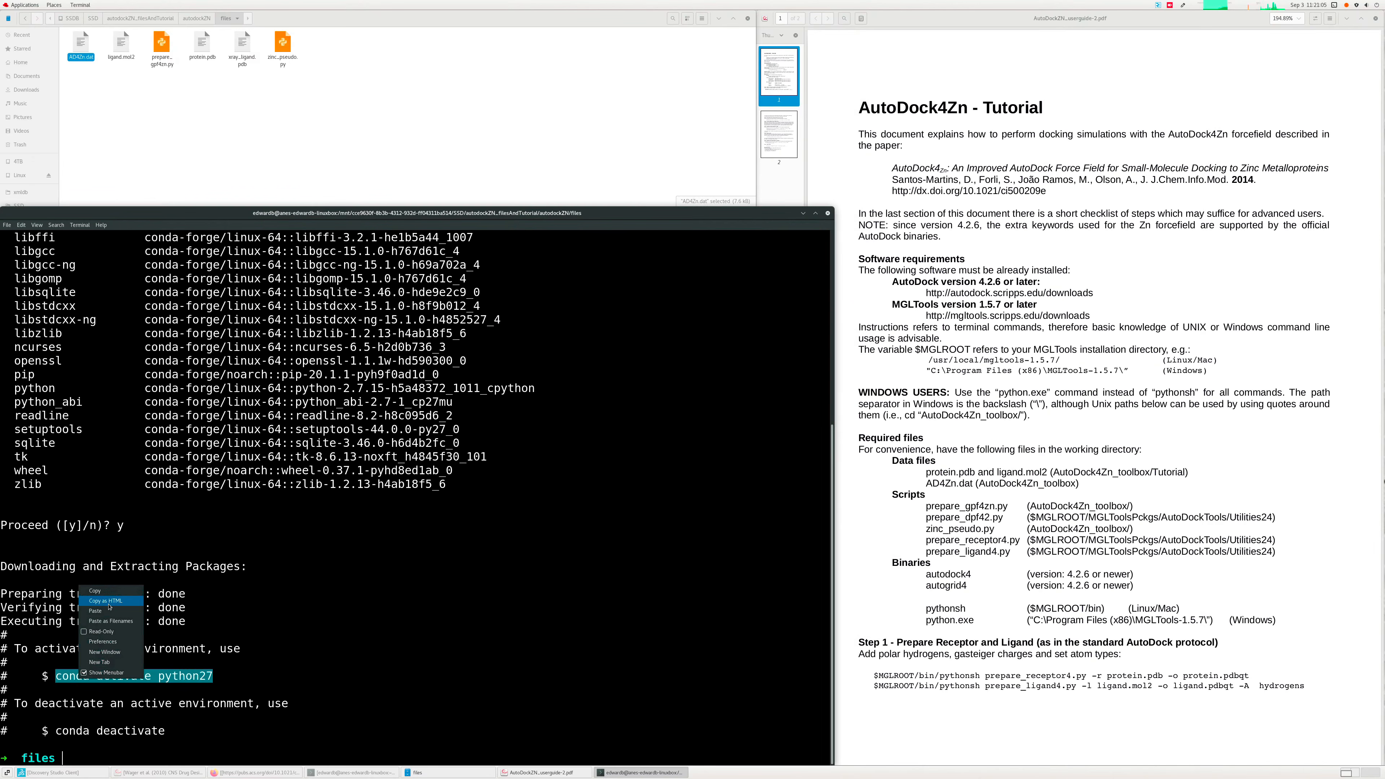
{"action": "left_click", "coordinate": [96, 591]}
{"action": "left_click", "coordinate": [308, 659]}
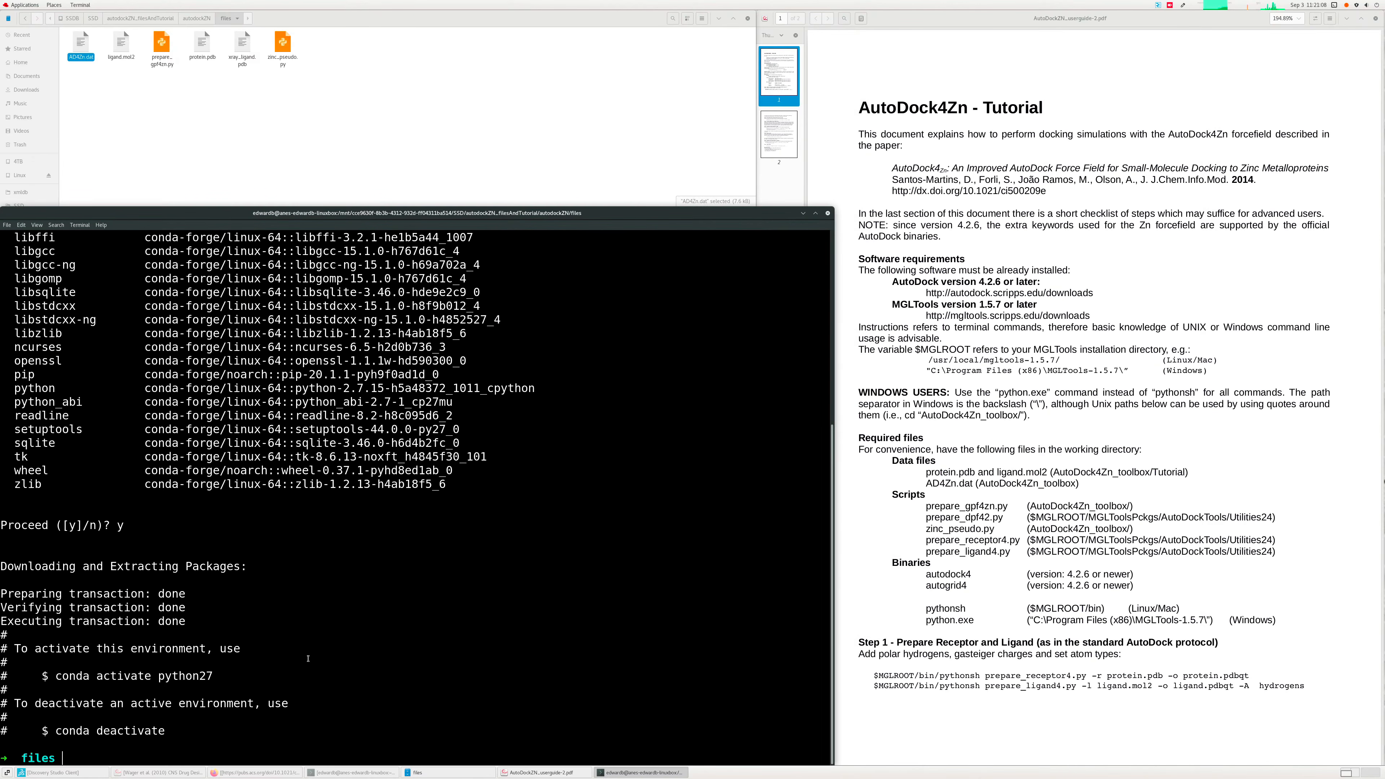
{"action": "type", "text": "clear"}
{"action": "key", "text": "Return"}
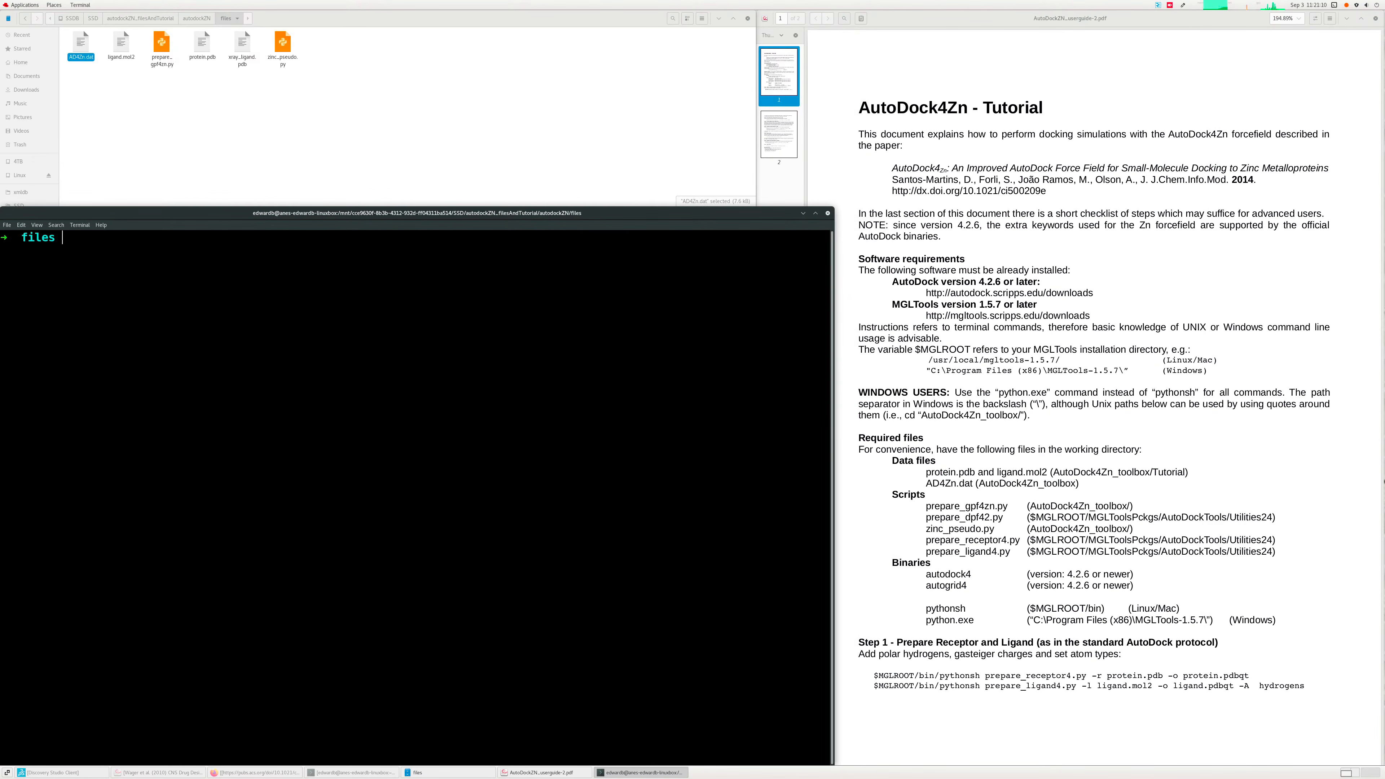
{"action": "key", "text": "ctrl+shift+v"}
{"action": "key", "text": "Return"}
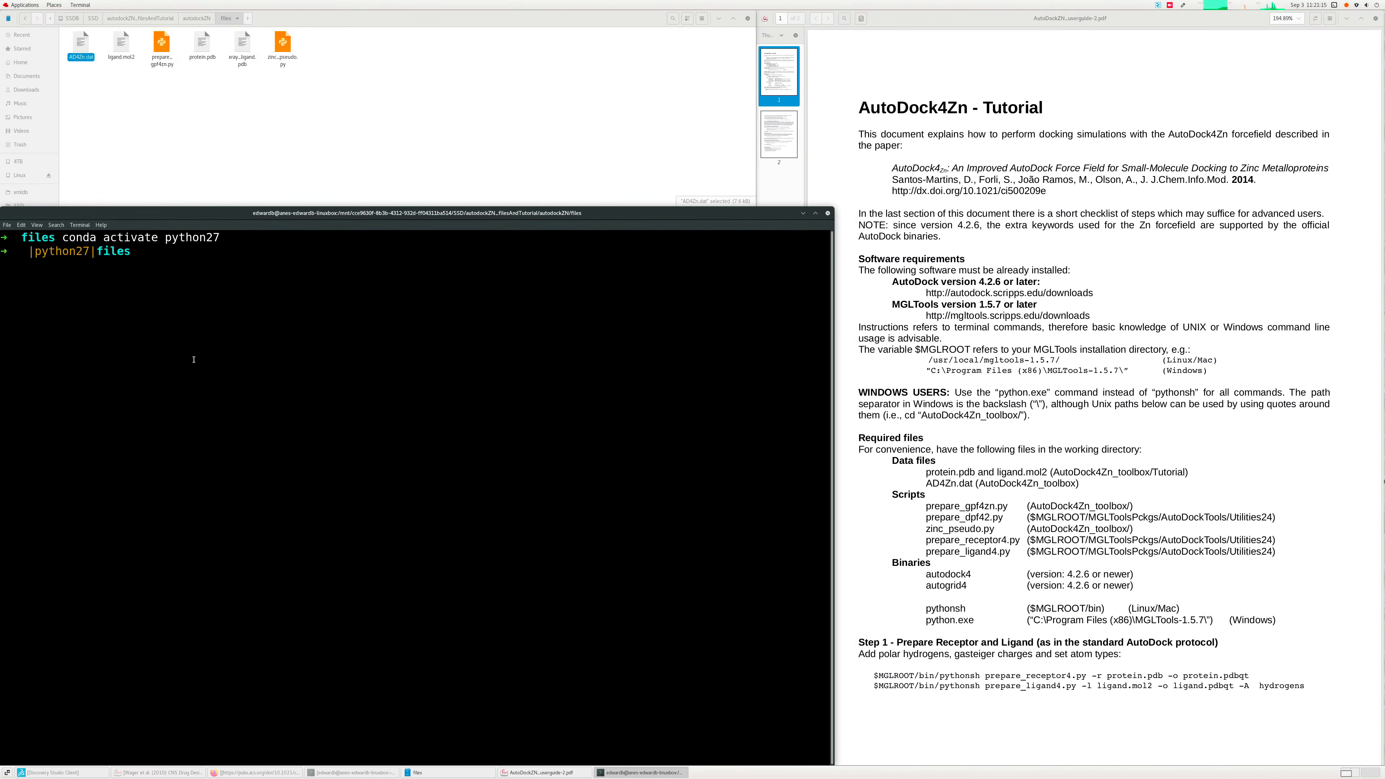
- Install mgltools from the bioconda channel into the active python27 environment and approve the installation
{"action": "type", "text": "conda install -c bioconda mgltool"}
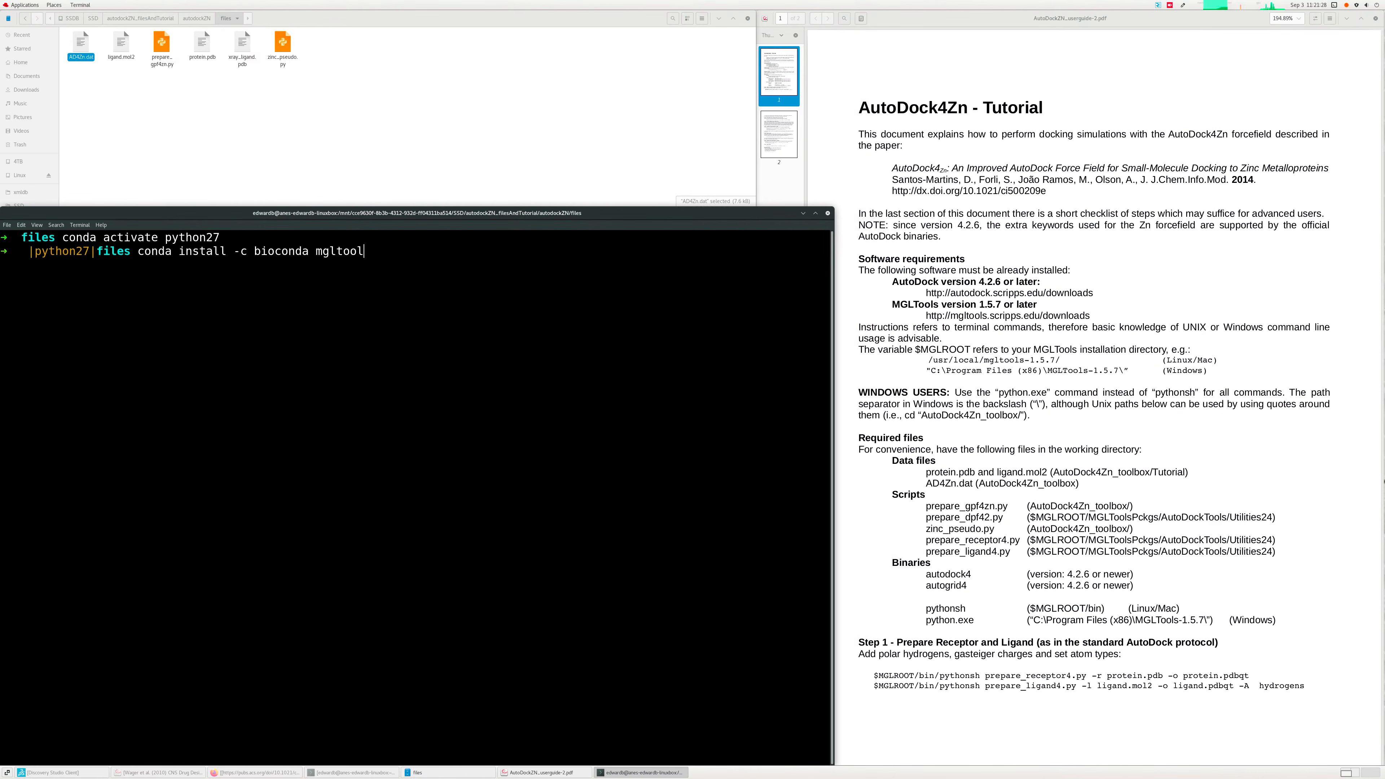
{"action": "type", "text": "s"}
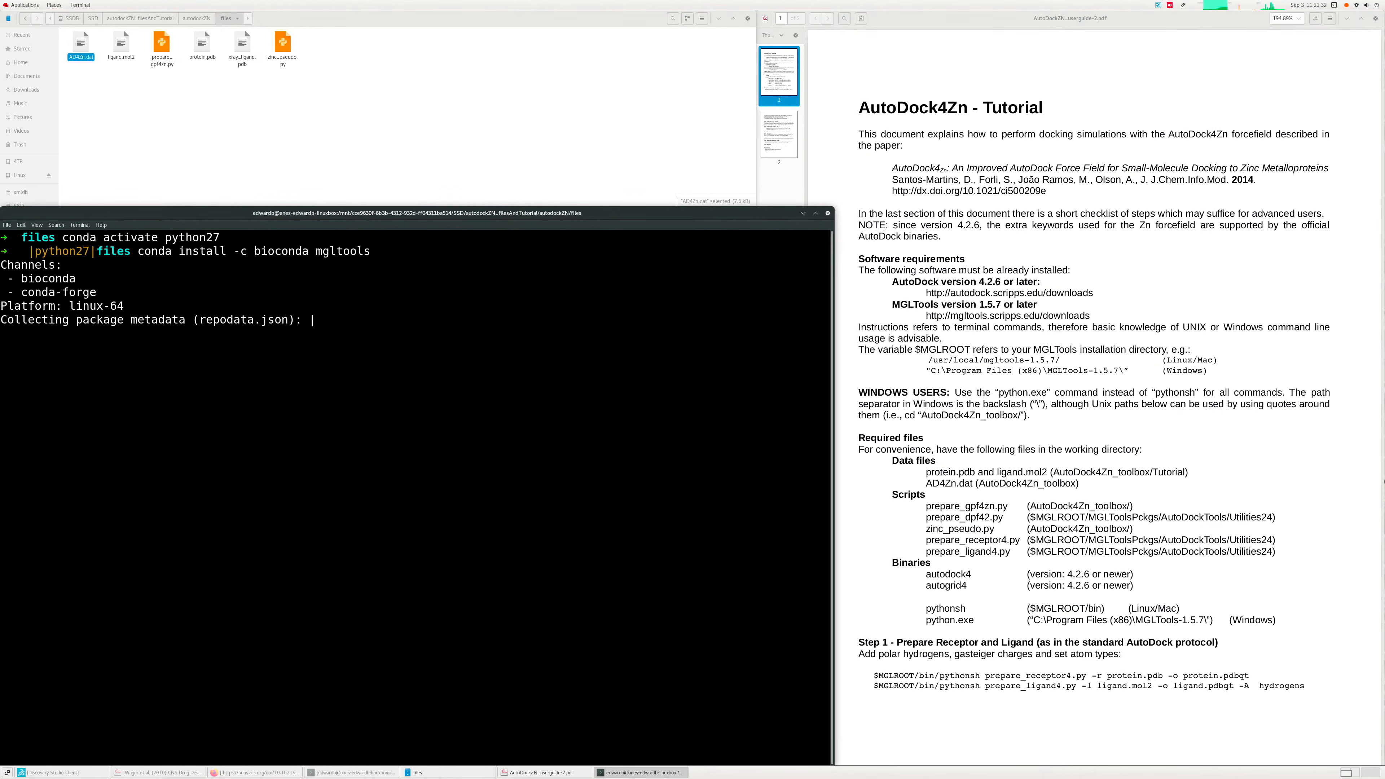
{"action": "left_click_drag", "start_coordinate": [340, 211], "coordinate": [350, 168]}
{"action": "type", "text": "y"}
{"action": "key", "text": "Return"}
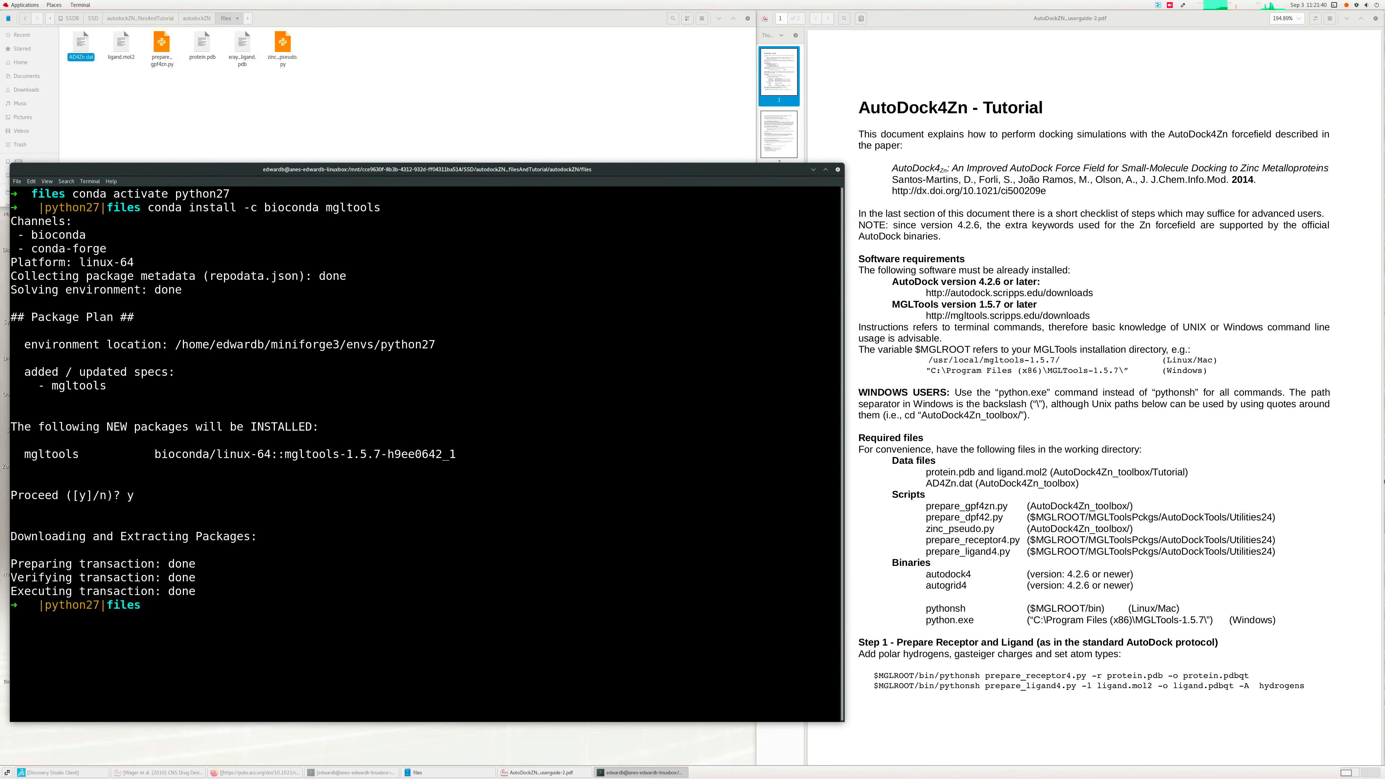
- Launch AutoDockTools from a cleared terminal with adt, dismiss the registration reminder, and quit the program
{"action": "type", "text": "clear"}
{"action": "key", "text": "Return"}
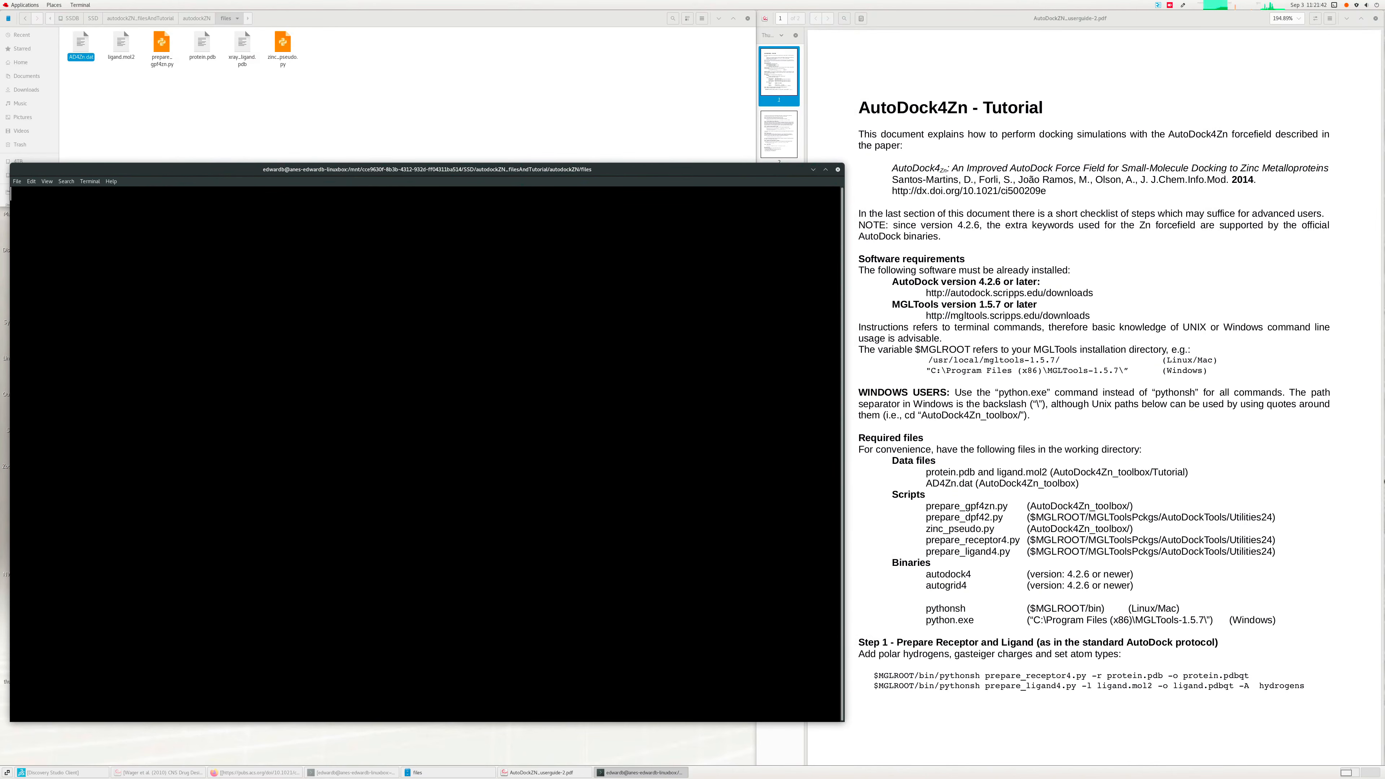
{"action": "type", "text": "adt"}
{"action": "key", "text": "Return"}
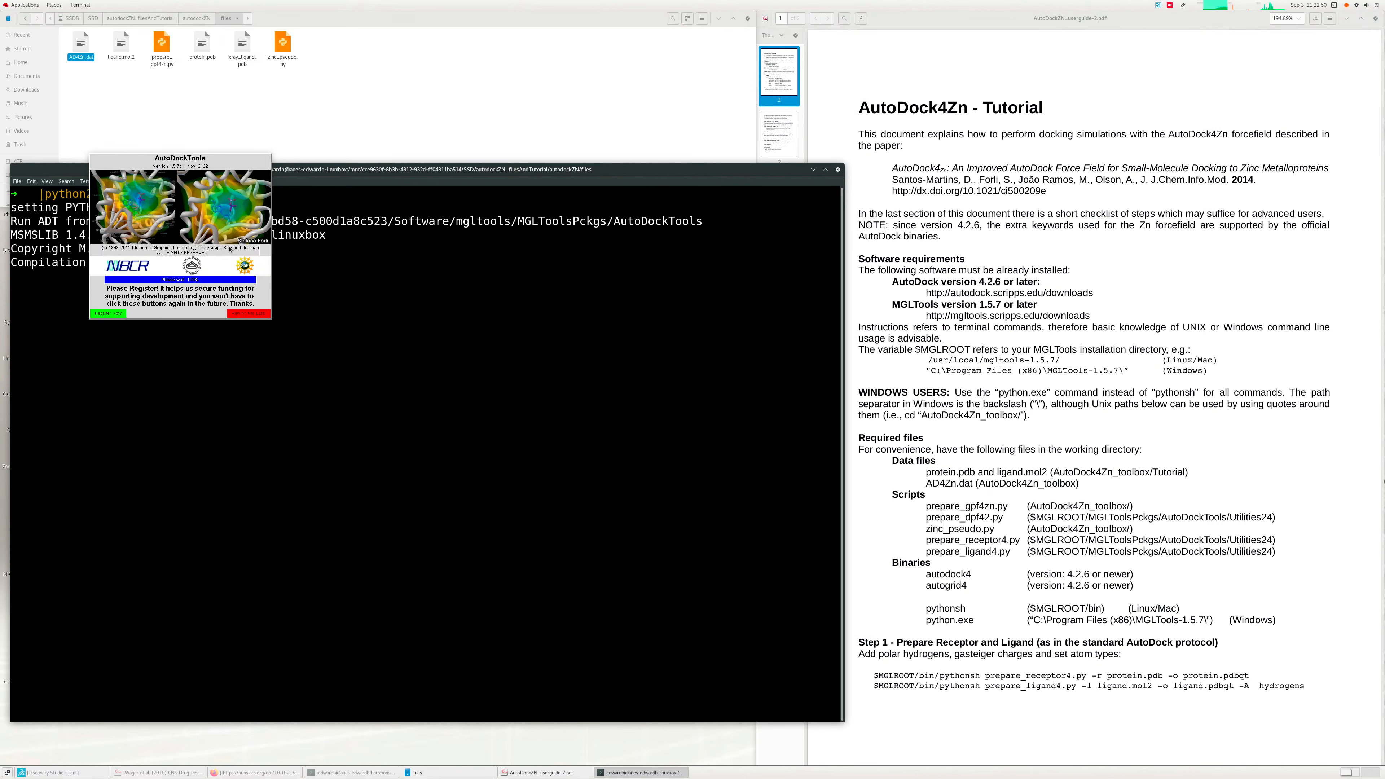
{"action": "left_click", "coordinate": [243, 314]}
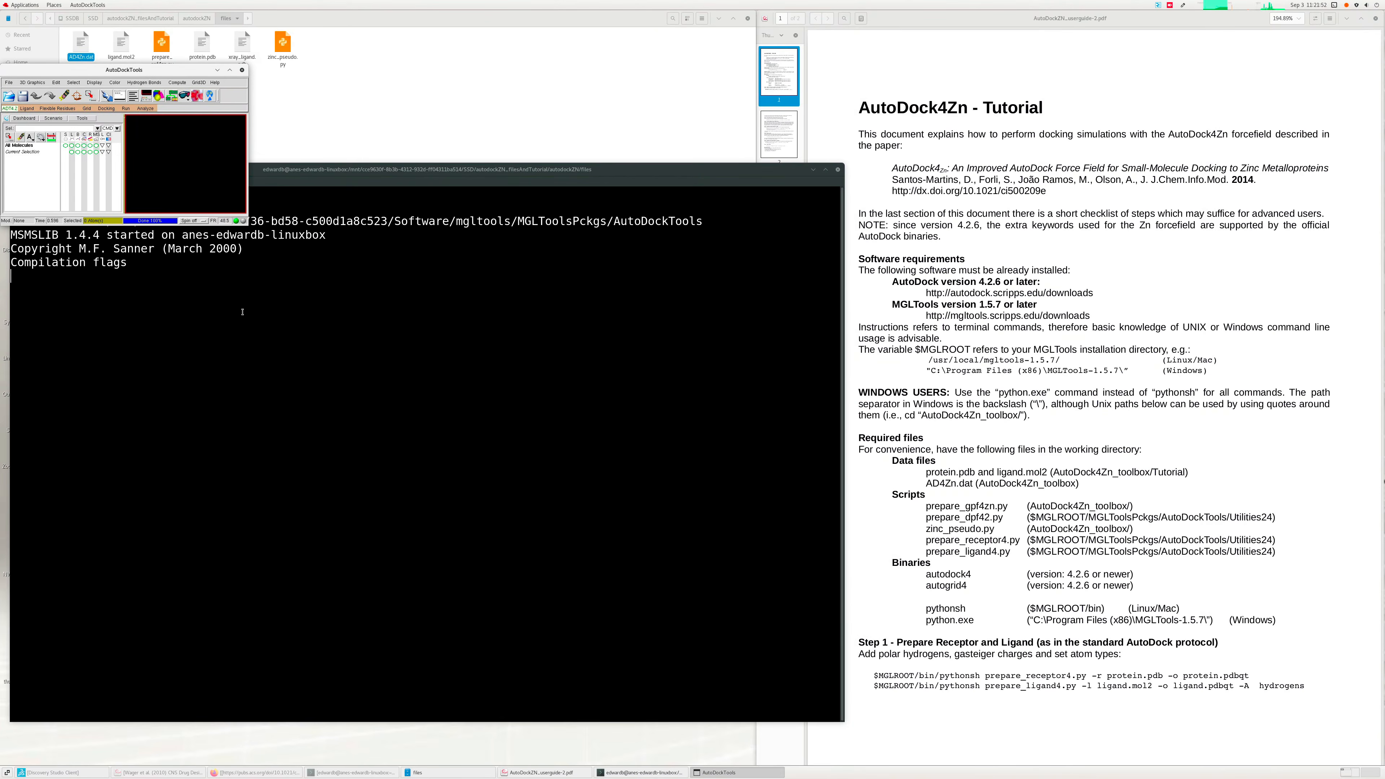
{"action": "left_click_drag", "start_coordinate": [184, 69], "coordinate": [539, 104]}
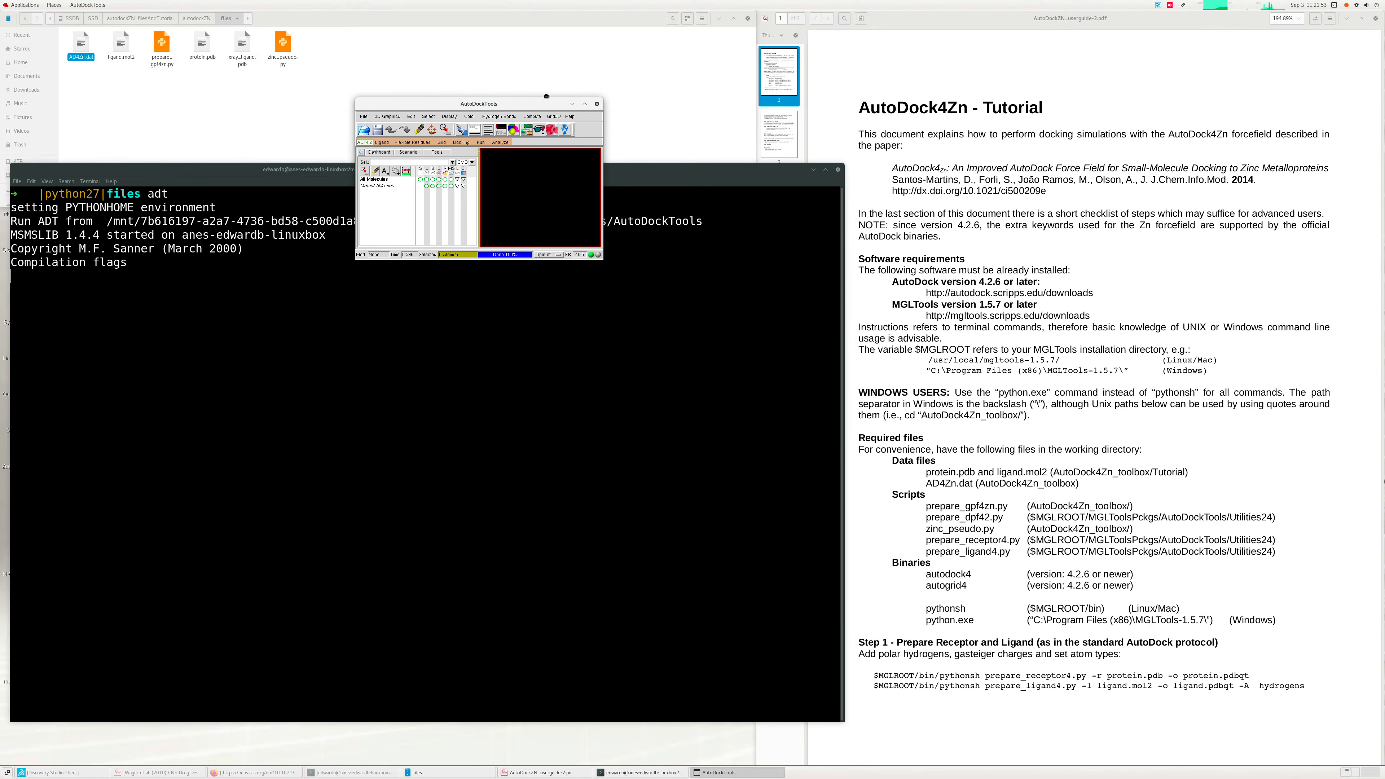
{"action": "left_click", "coordinate": [597, 104]}
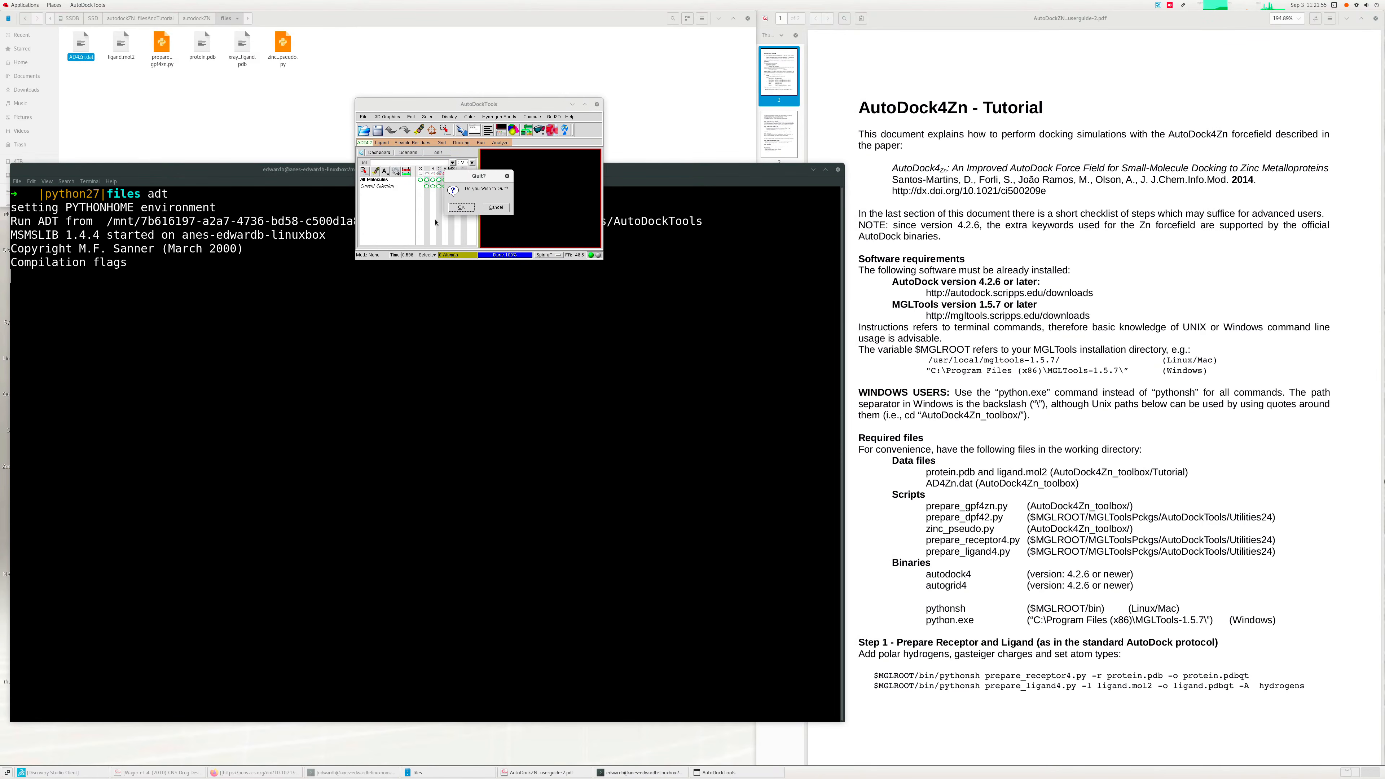
{"action": "left_click", "coordinate": [461, 208]}
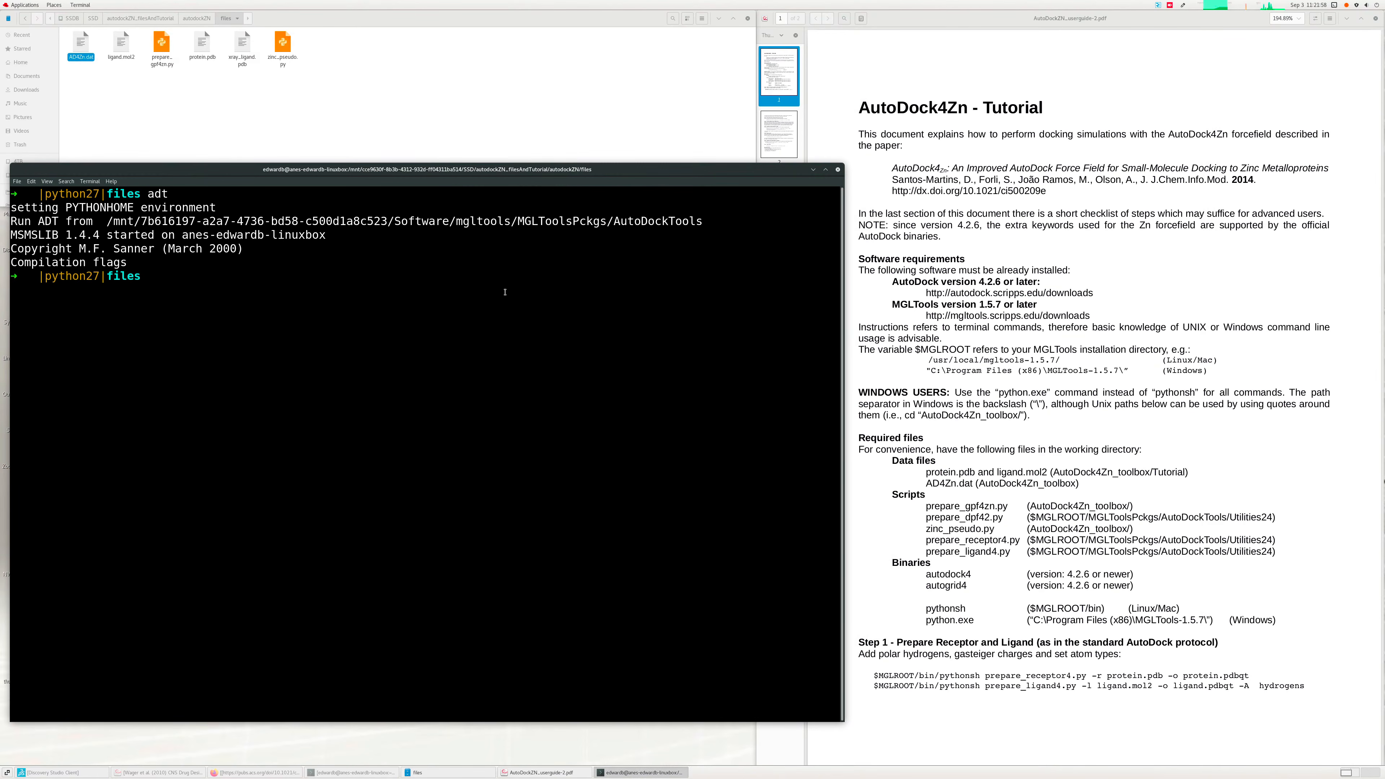
- Clear the terminal, look up the adt location with which adt, and highlight the aliased path
{"action": "type", "text": "clear"}
{"action": "key", "text": "Return"}
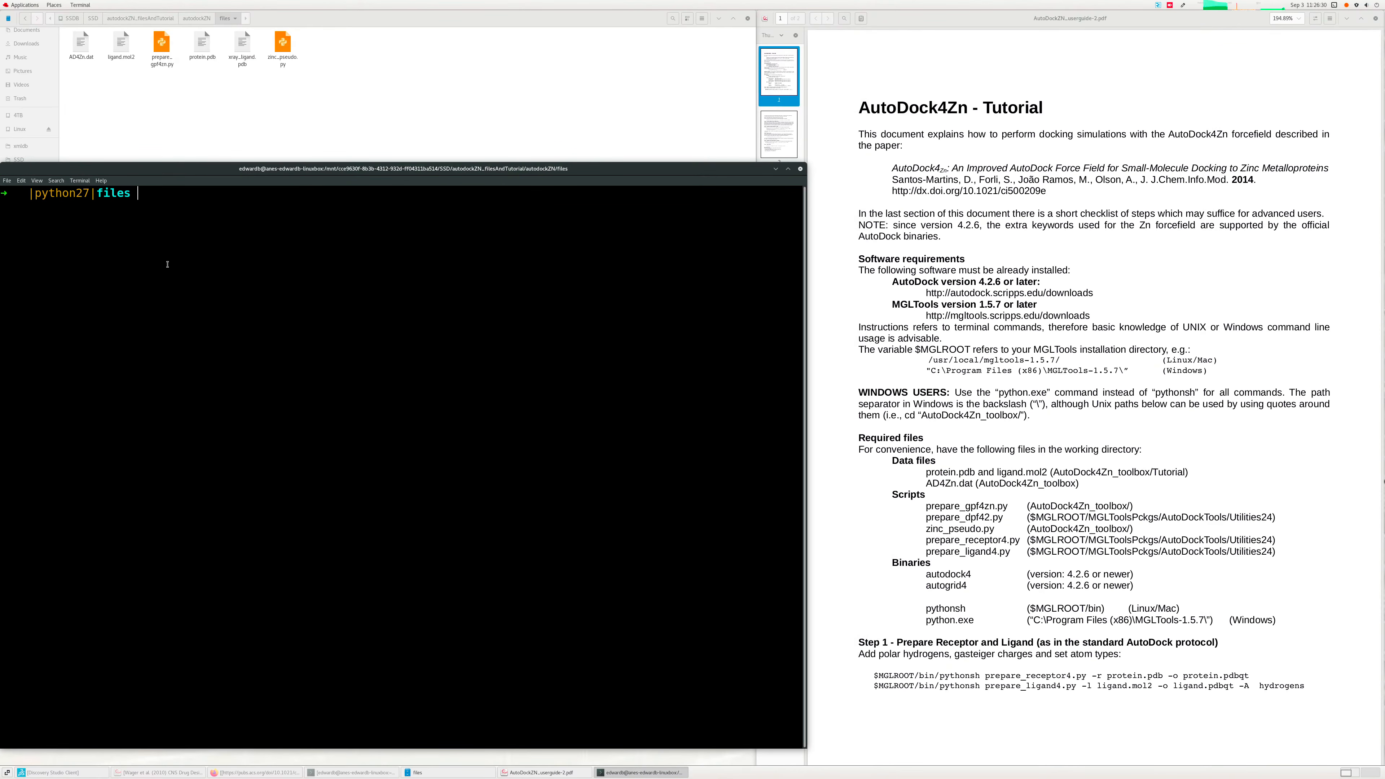
{"action": "type", "text": "which adt"}
{"action": "key", "text": "Return"}
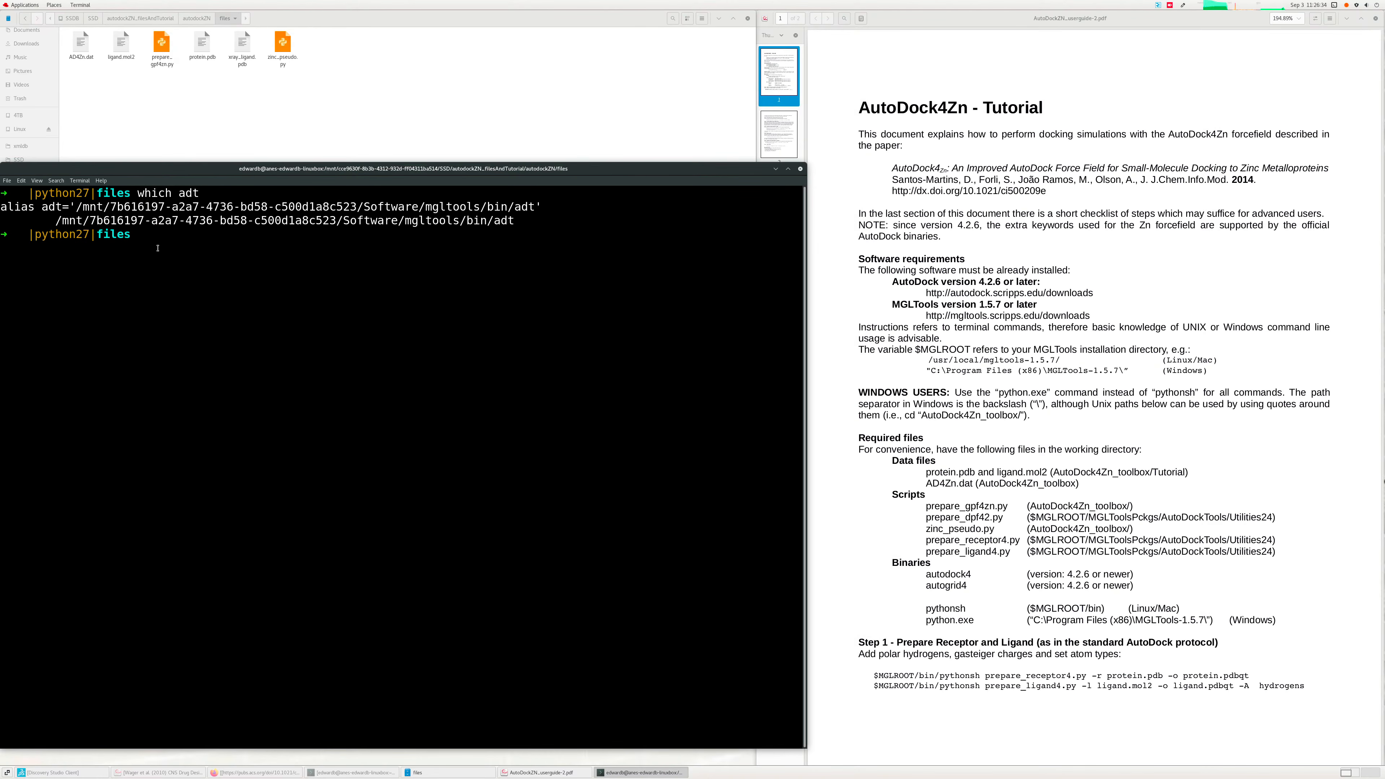
{"action": "left_click_drag", "start_coordinate": [537, 207], "coordinate": [75, 210]}
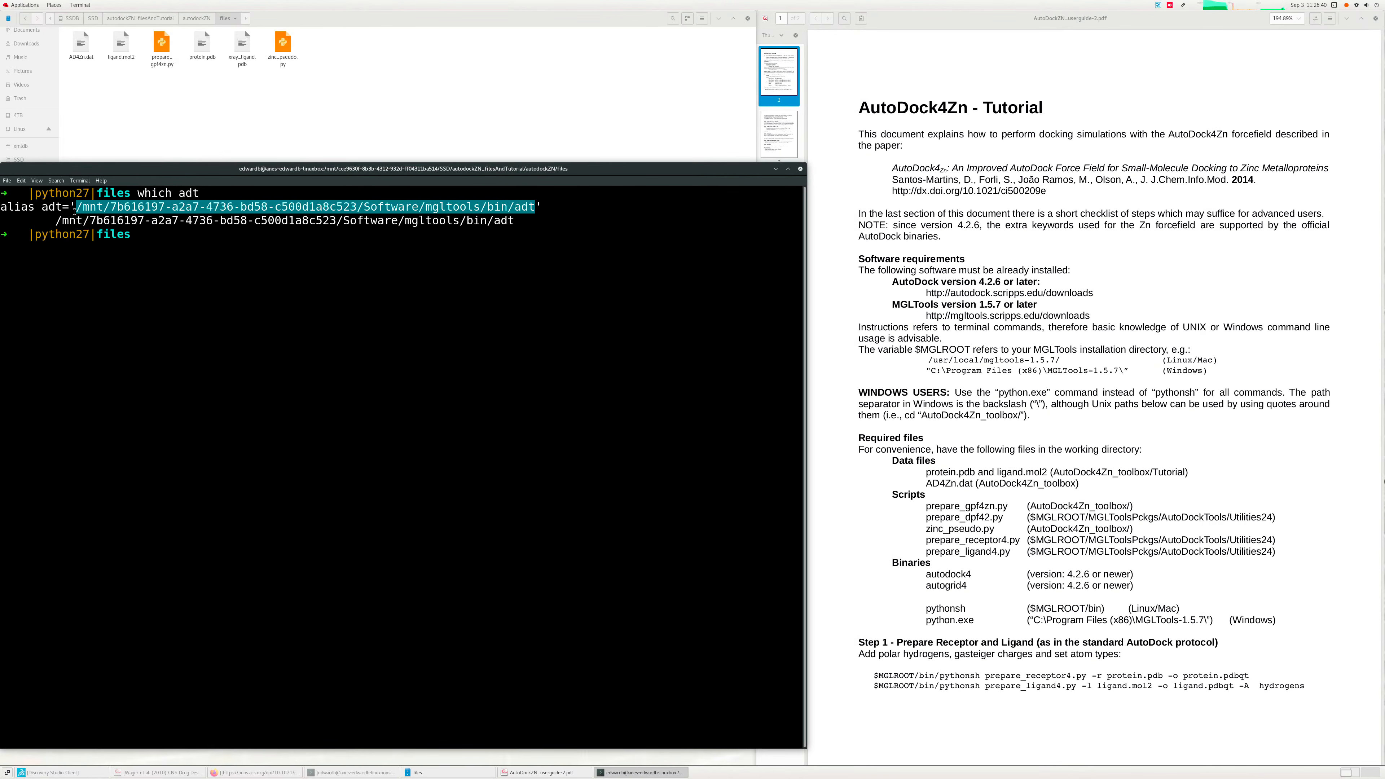
{"action": "left_click", "coordinate": [373, 285]}
- In the file manager, open Software/mgltools/MGLToolsPckgs/AutoDockTools on the 2TBB drive
{"action": "left_click", "coordinate": [152, 122]}
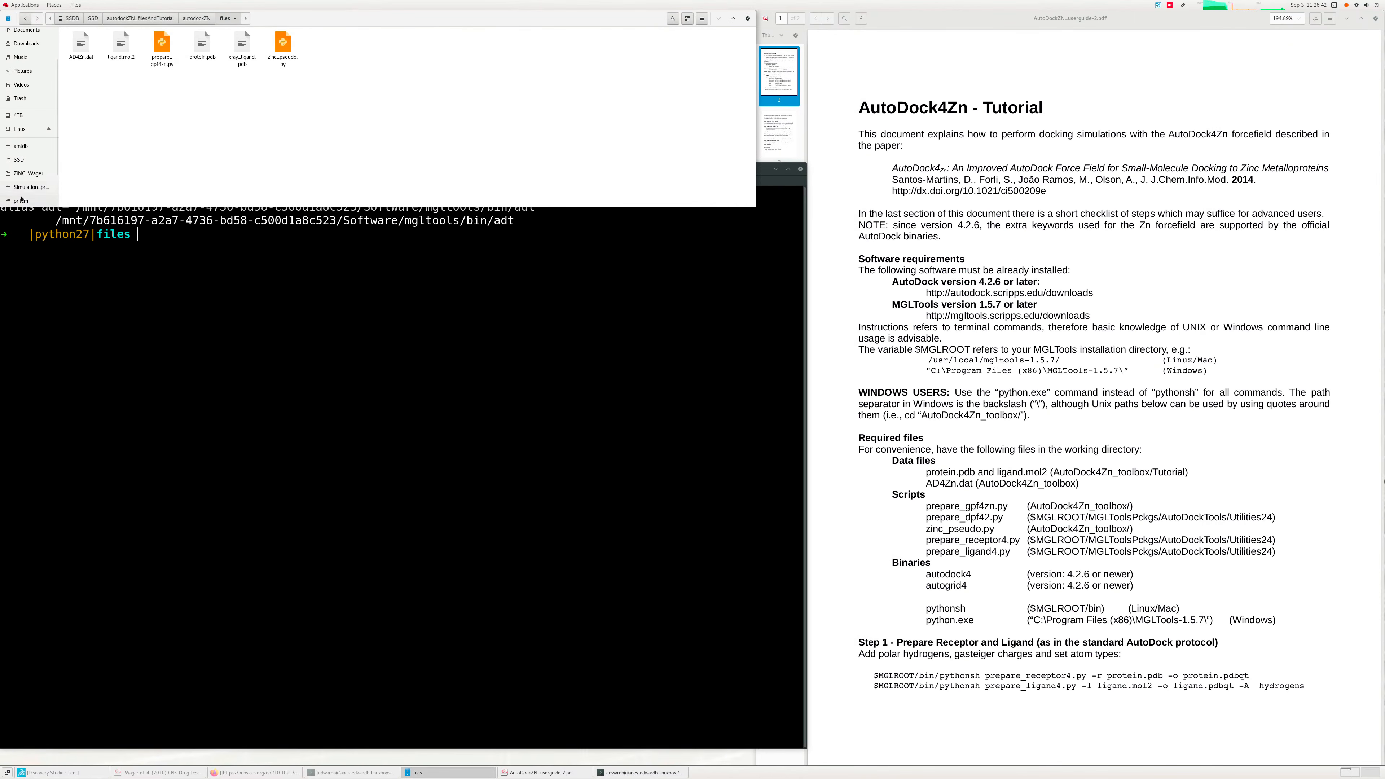
{"action": "scroll", "coordinate": [43, 187], "scroll_direction": "down", "scroll_amount": 2}
{"action": "left_click", "coordinate": [39, 200]}
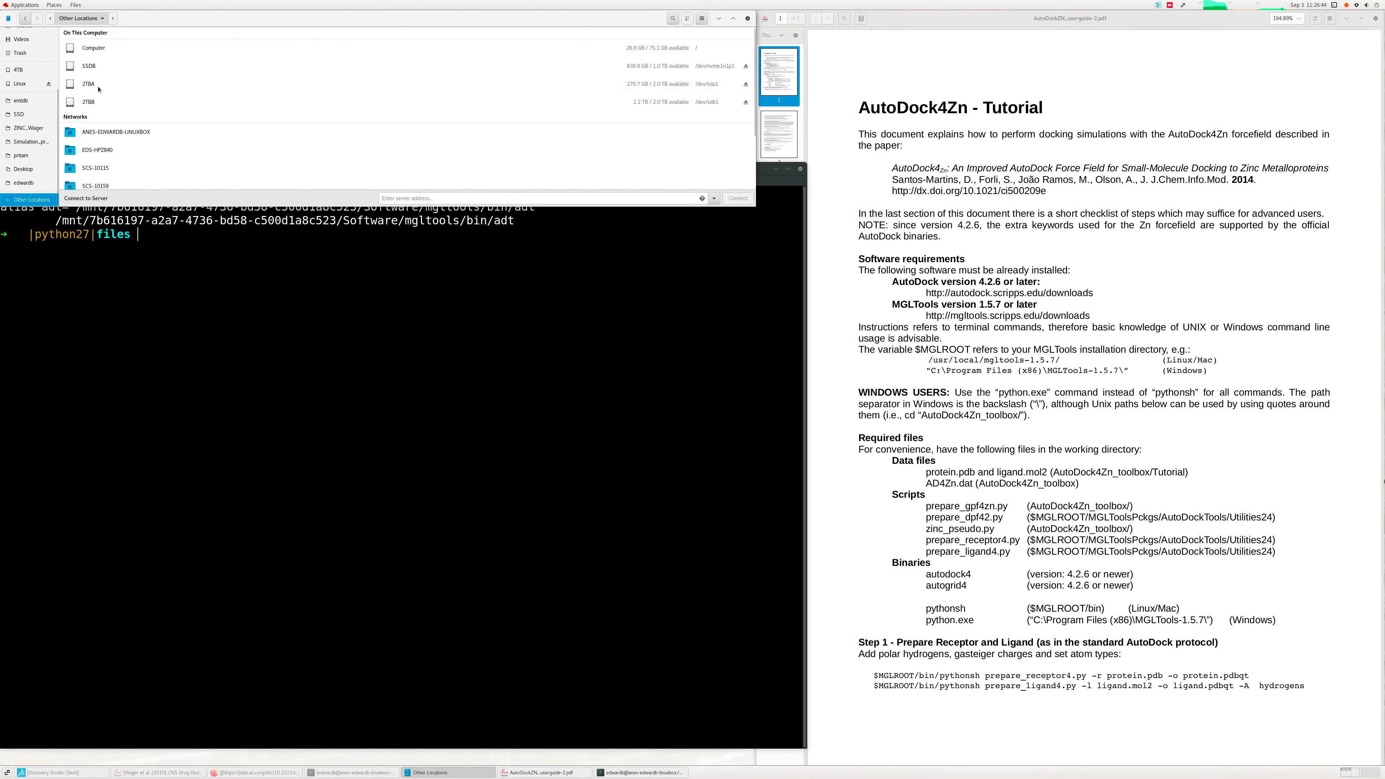
{"action": "left_click", "coordinate": [94, 101]}
{"action": "double_click", "coordinate": [321, 44]}
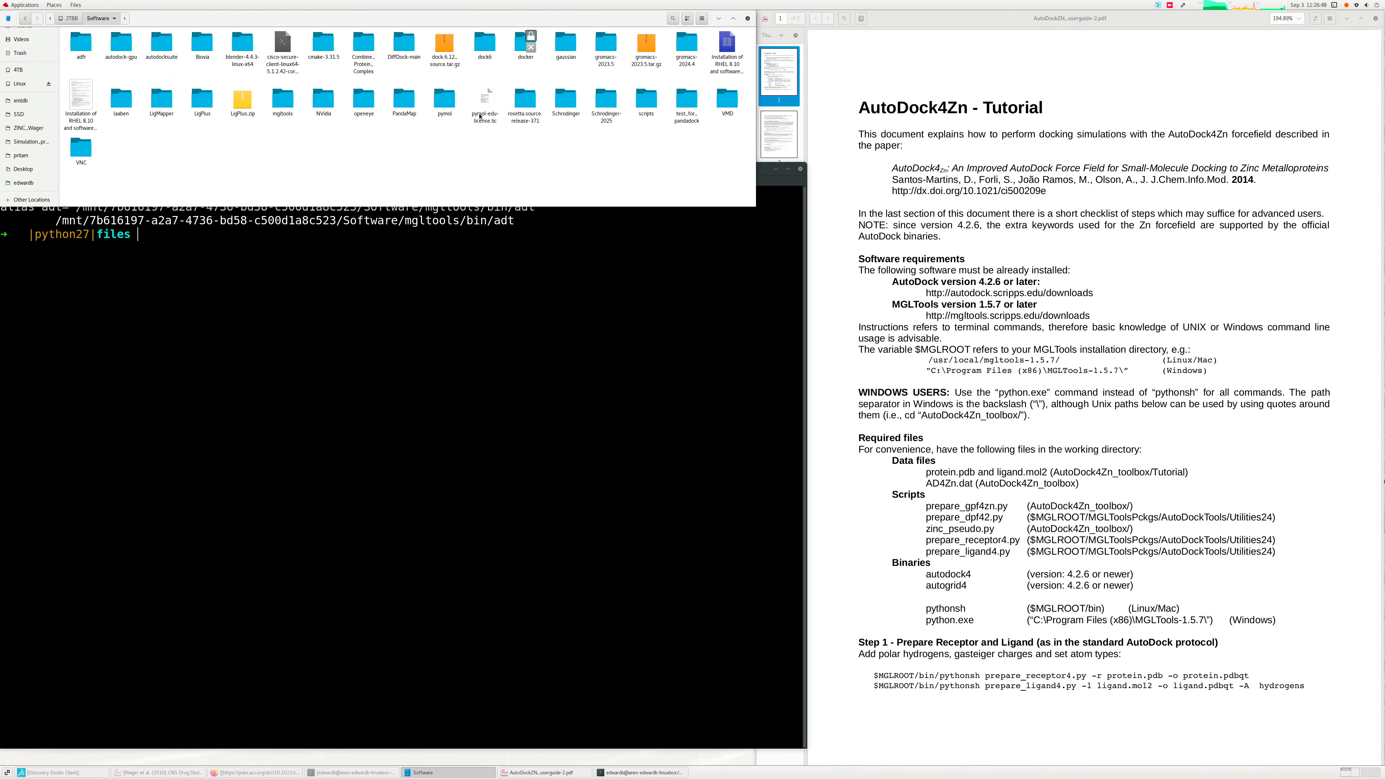
{"action": "double_click", "coordinate": [282, 101]}
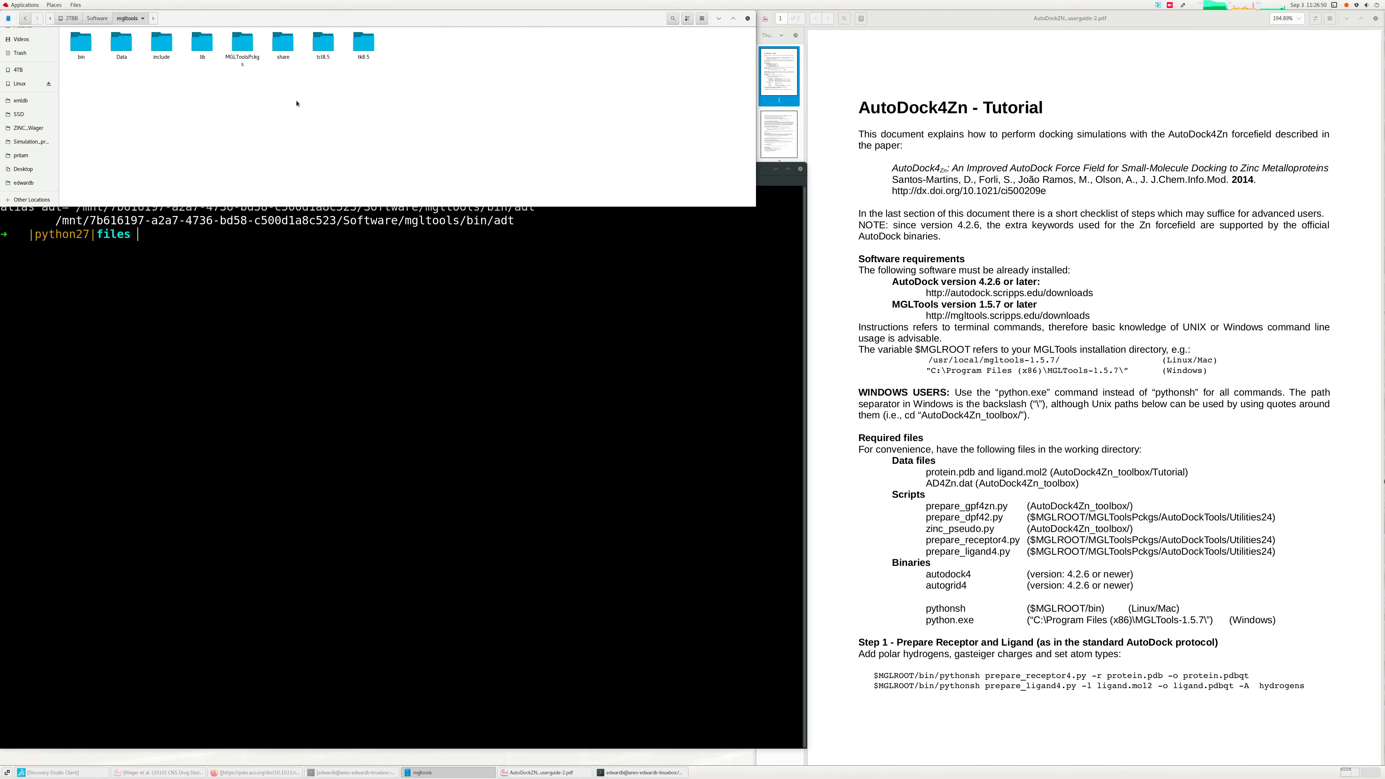
{"action": "double_click", "coordinate": [249, 47]}
{"action": "double_click", "coordinate": [121, 43]}
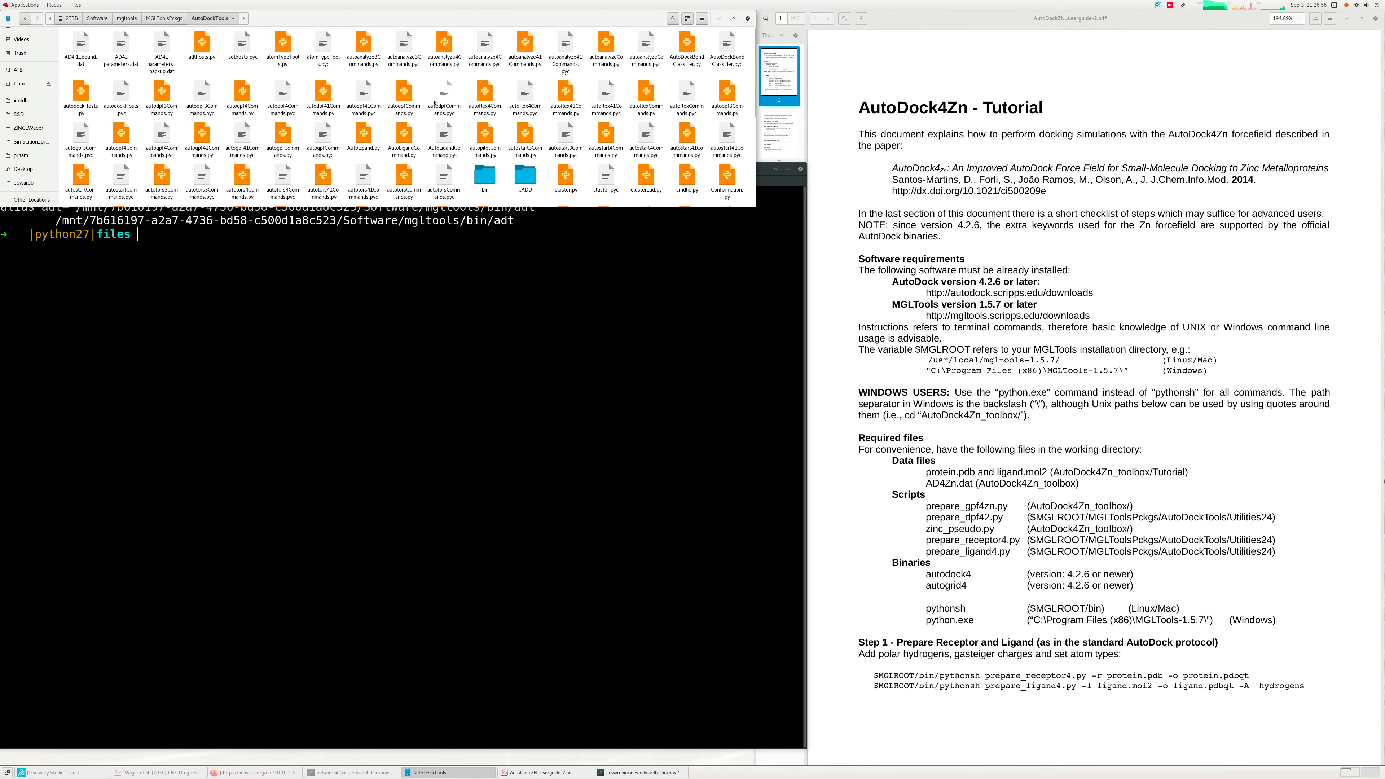
- Look through the AutoDockTools folder, point out AD4_parameters.dat, and return to the MGLToolsPckgs folder
{"action": "scroll", "coordinate": [437, 120], "scroll_direction": "down", "scroll_amount": 3}
{"action": "scroll", "coordinate": [437, 120], "scroll_direction": "up", "scroll_amount": 3}
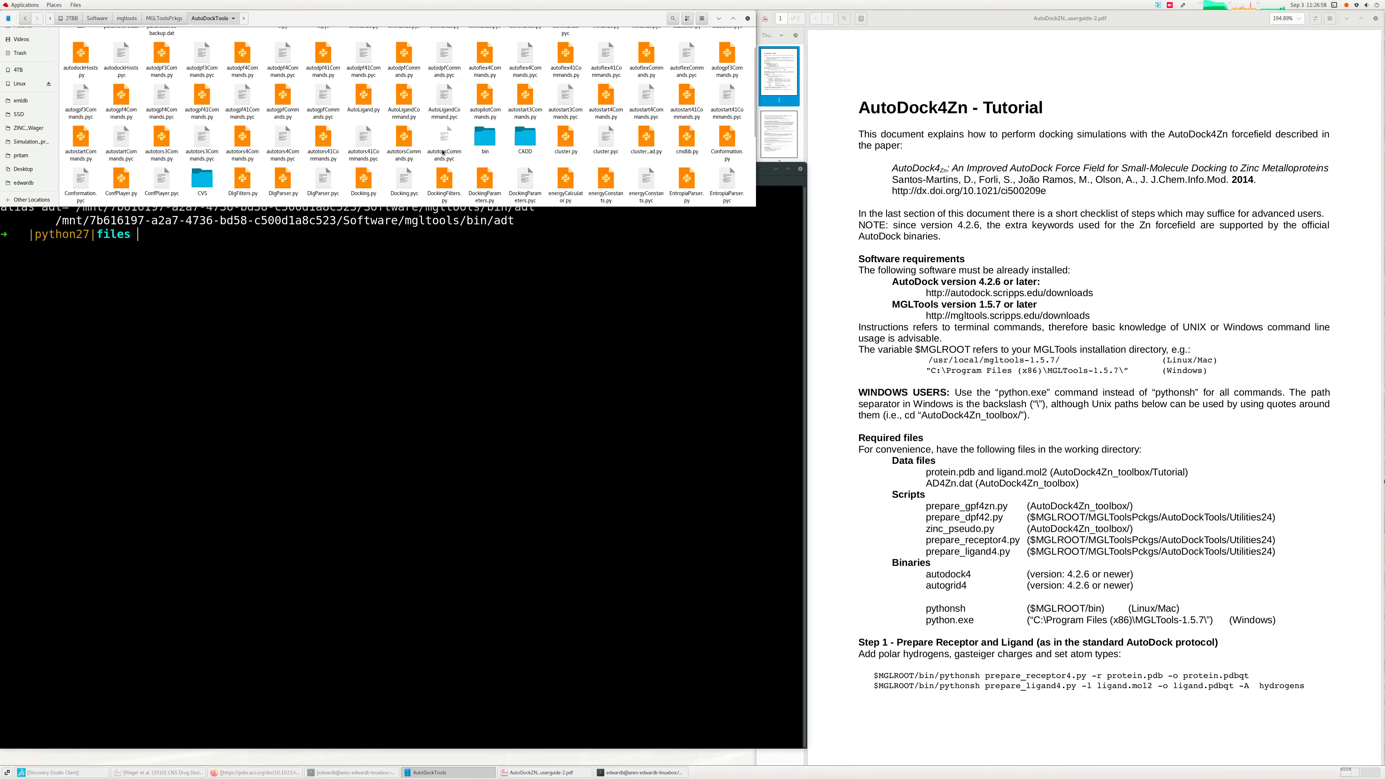
{"action": "left_click", "coordinate": [121, 46]}
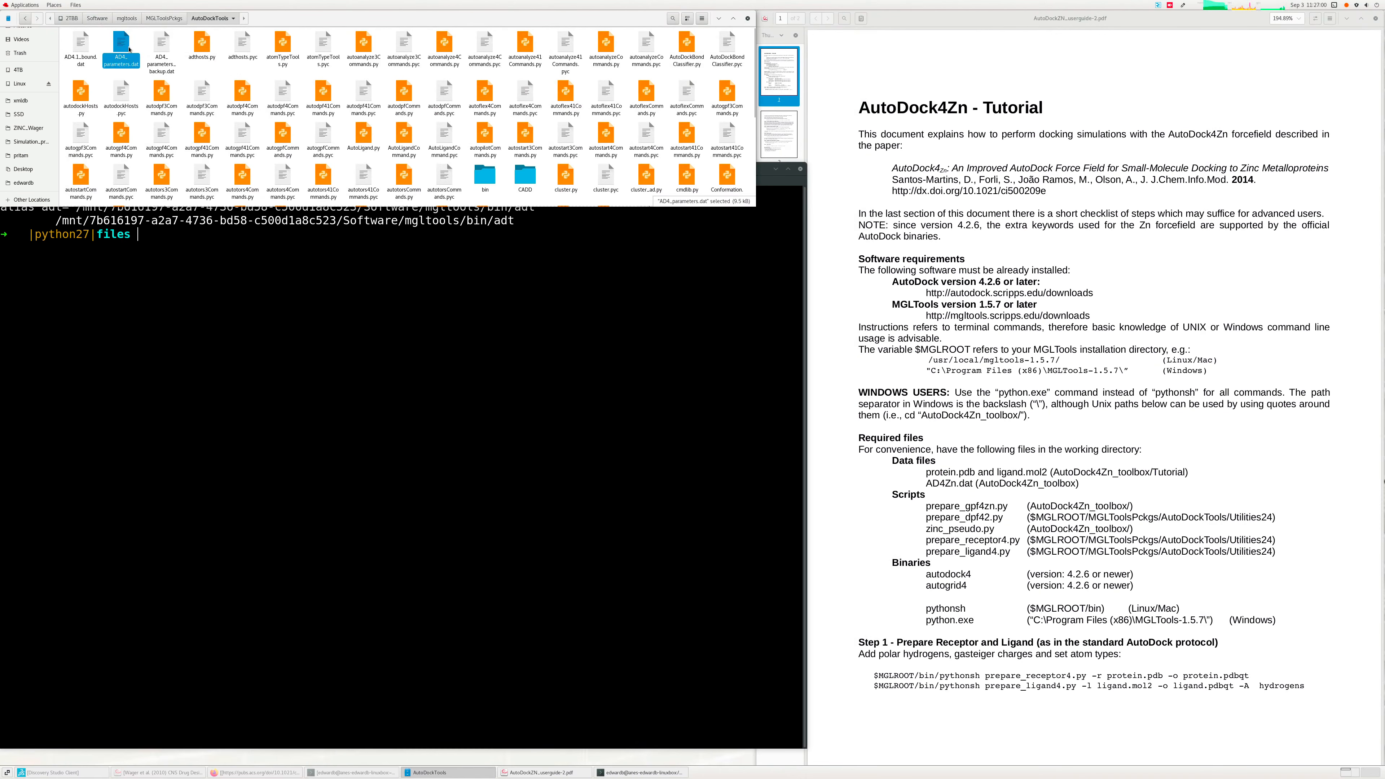
{"action": "left_click", "coordinate": [170, 20]}
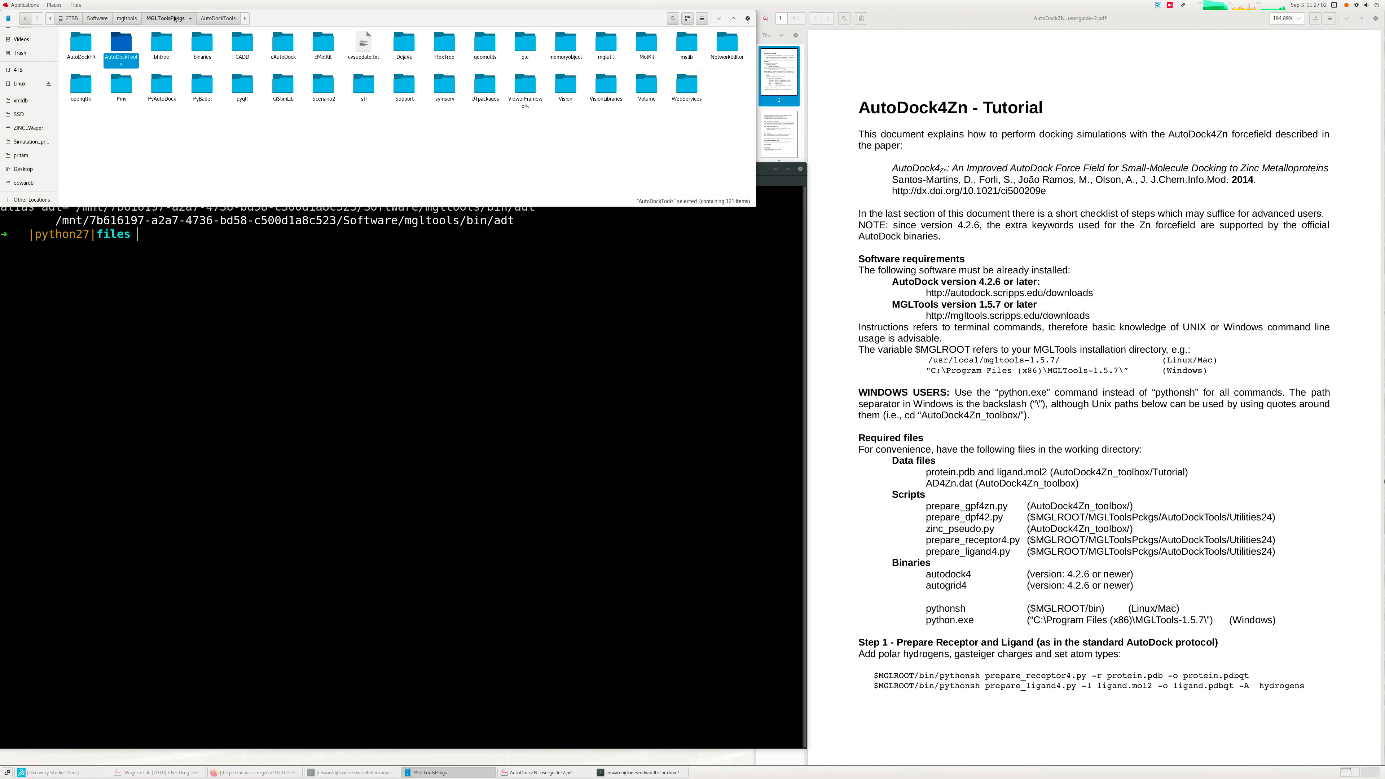
{"action": "left_click", "coordinate": [472, 140]}
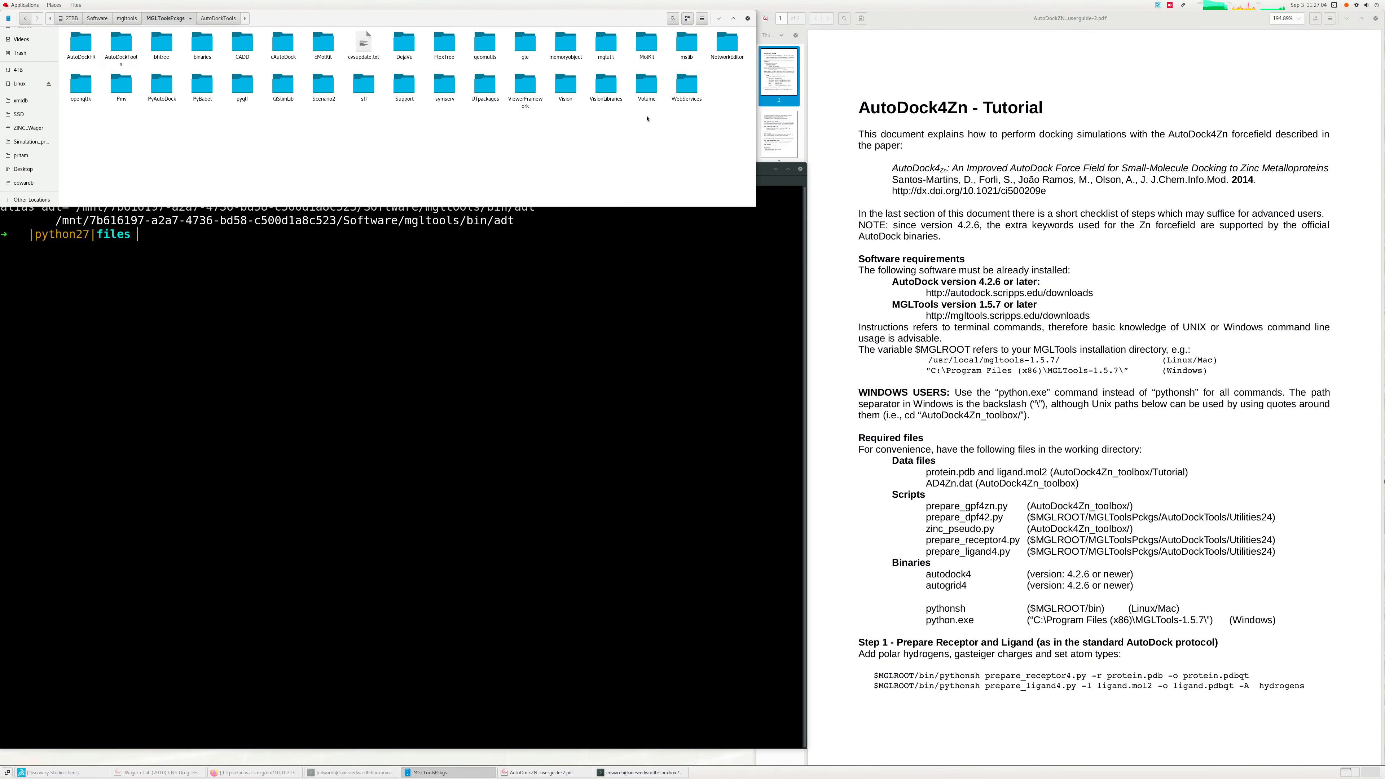
- Reopen the AutoDockTools folder and open its Utilities24 subfolder to find the prepare scripts
{"action": "double_click", "coordinate": [122, 43]}
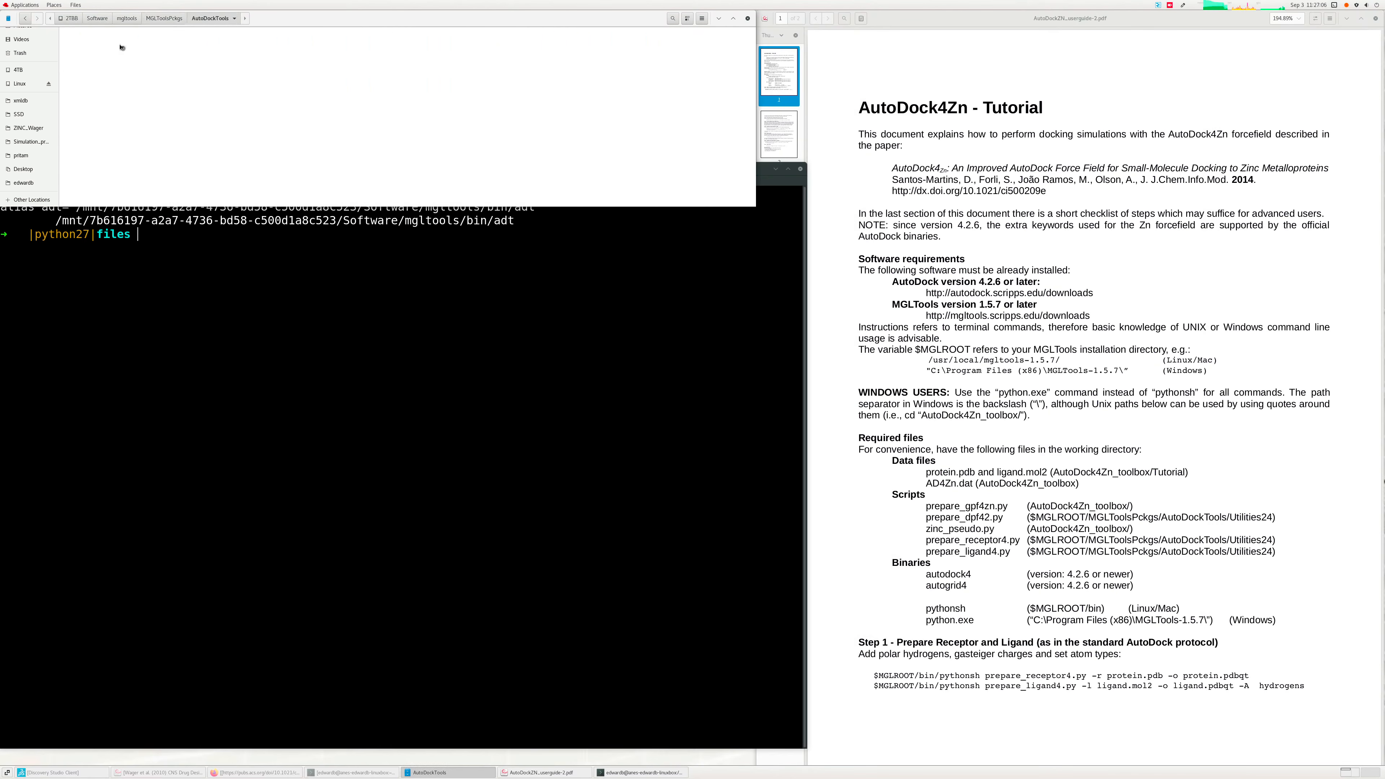
{"action": "scroll", "coordinate": [489, 131], "scroll_direction": "down", "scroll_amount": 2}
{"action": "scroll", "coordinate": [489, 131], "scroll_direction": "down", "scroll_amount": 1}
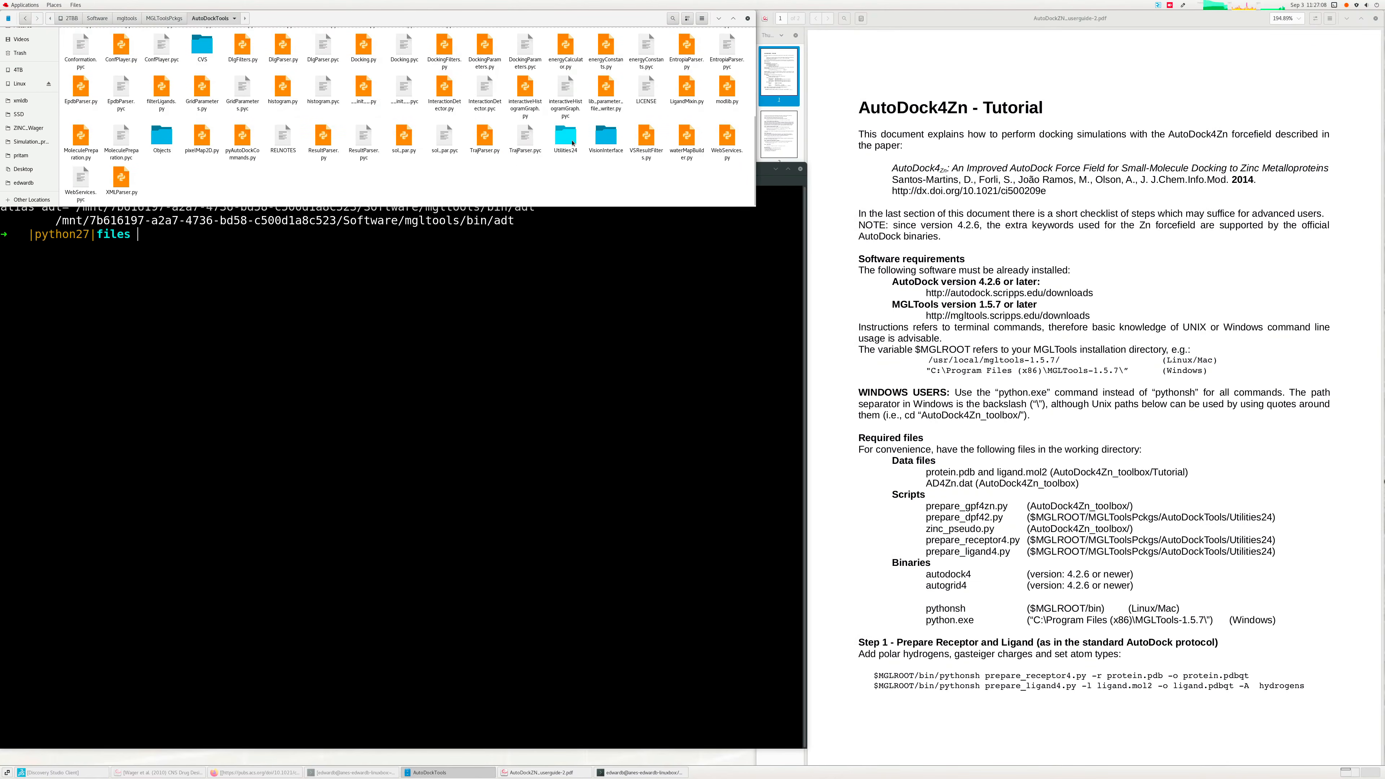
{"action": "double_click", "coordinate": [567, 140]}
{"action": "scroll", "coordinate": [406, 126], "scroll_direction": "down", "scroll_amount": 1}
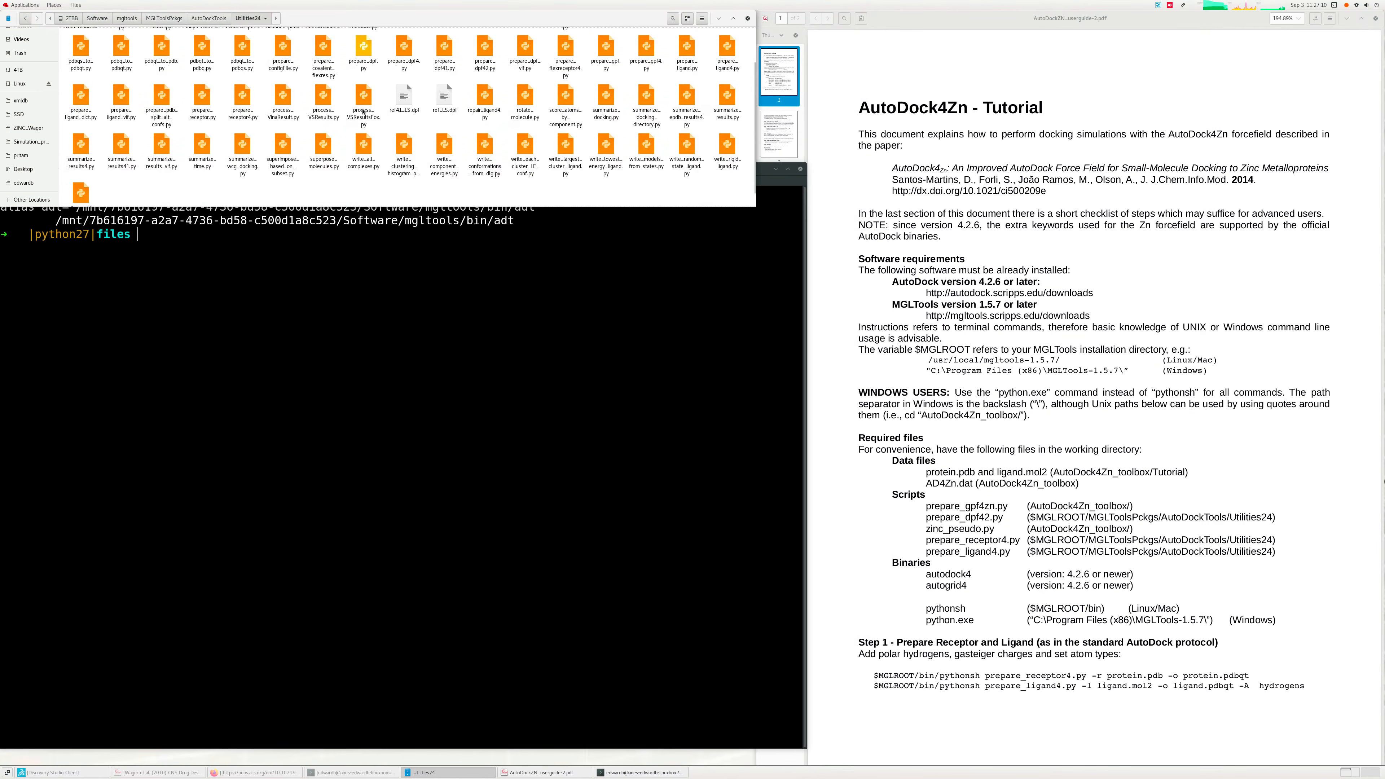
- Point out the prepare scripts for dpf, gpf, ligand and receptor in the Utilities24 folder, selecting each in turn
{"action": "left_click", "coordinate": [409, 73]}
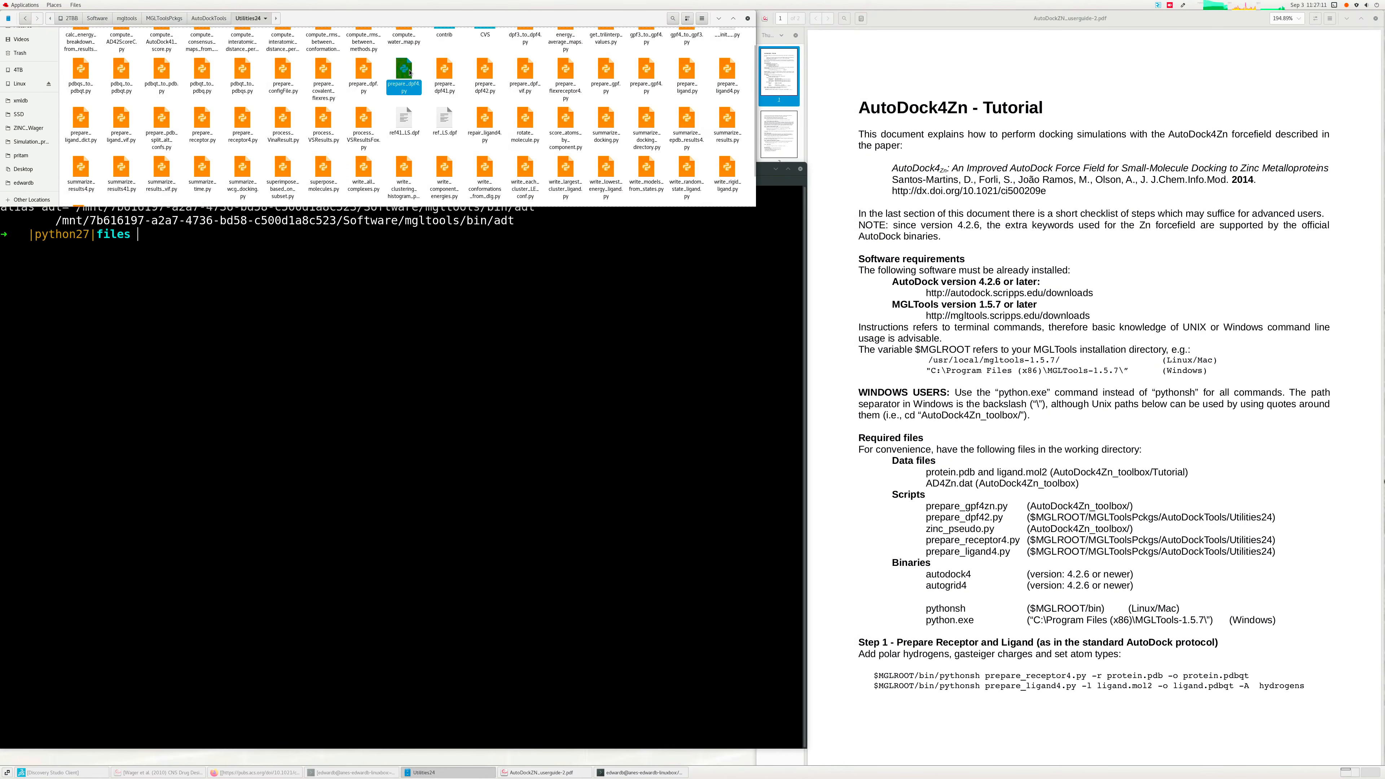
{"action": "left_click", "coordinate": [362, 74], "text": "ctrl"}
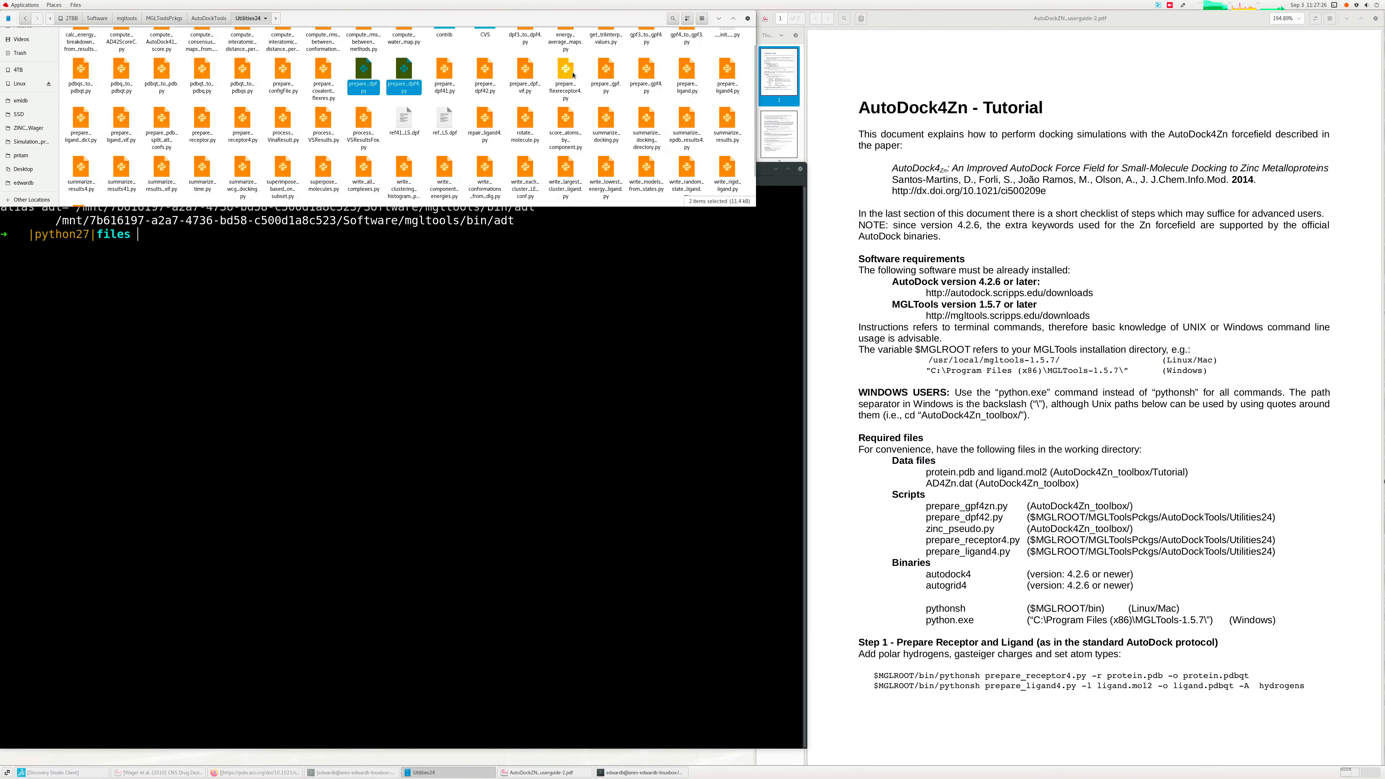
{"action": "left_click", "coordinate": [607, 72]}
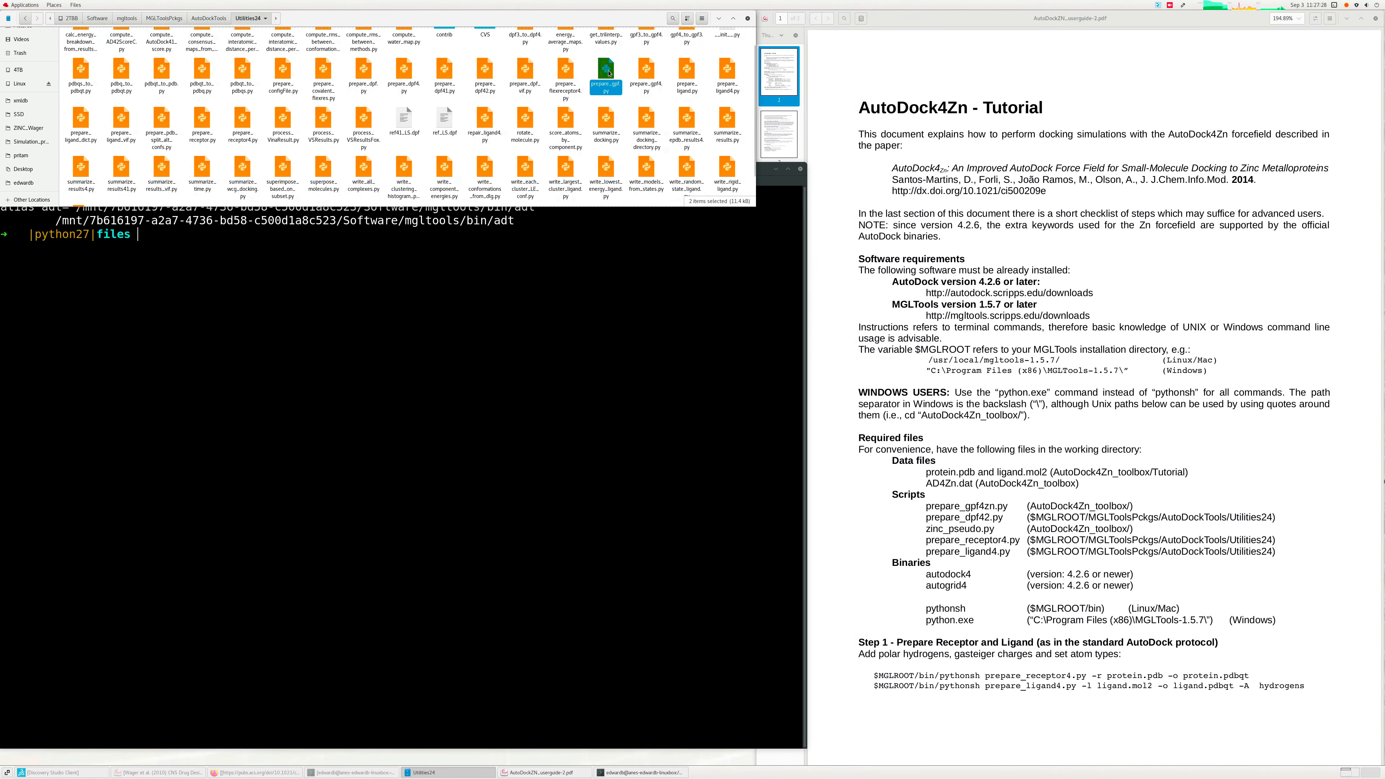
{"action": "left_click", "coordinate": [646, 73]}
{"action": "left_click", "coordinate": [685, 70]}
{"action": "left_click", "coordinate": [727, 70]}
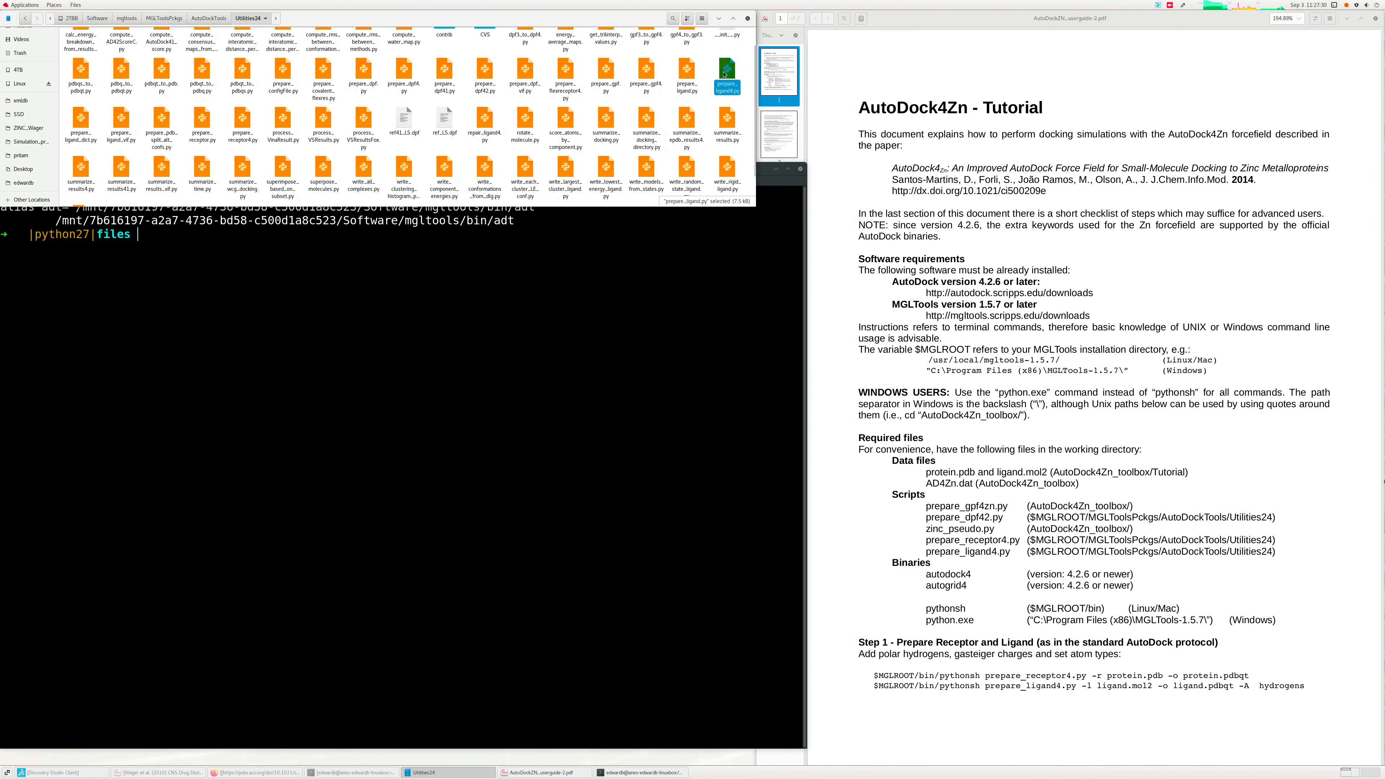
{"action": "left_click", "coordinate": [82, 123]}
{"action": "left_click", "coordinate": [122, 124]}
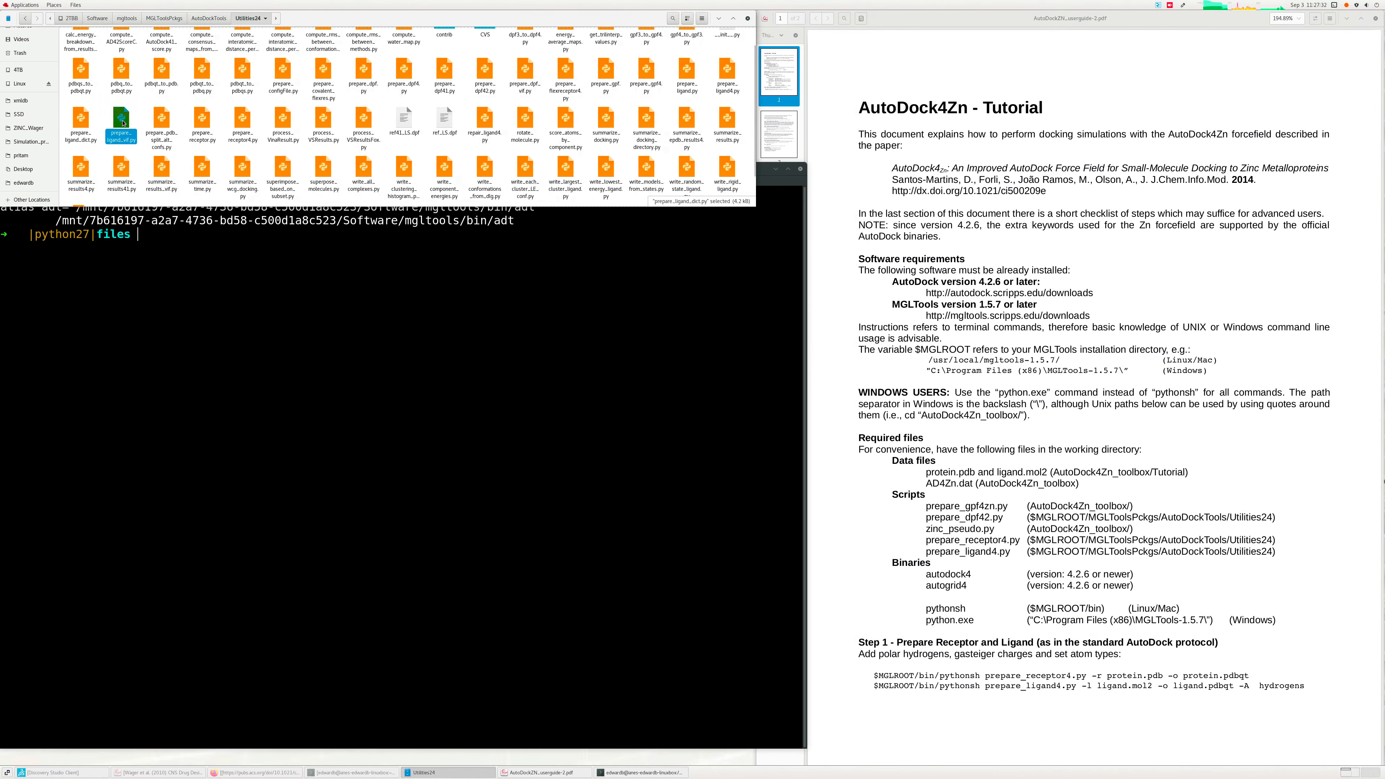
{"action": "left_click", "coordinate": [200, 124]}
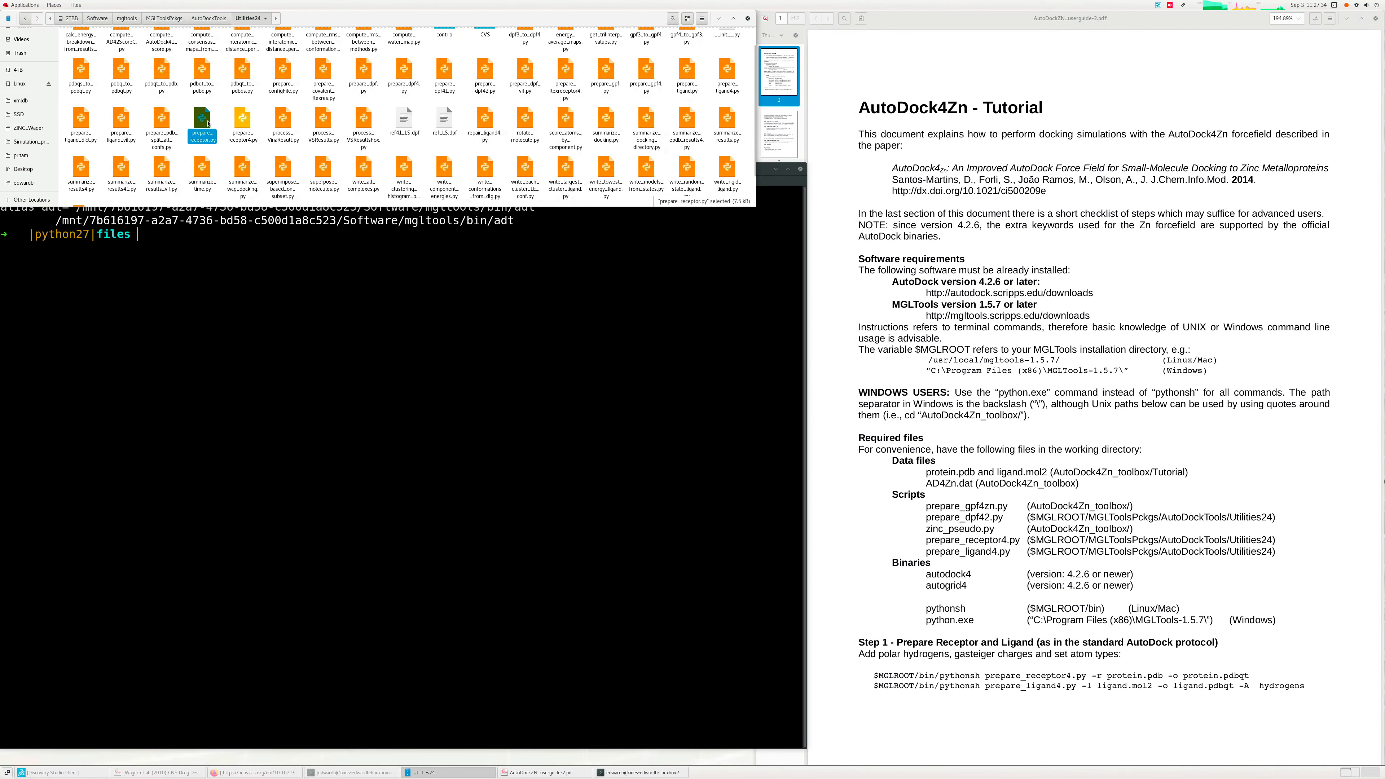
{"action": "left_click", "coordinate": [242, 123]}
{"action": "scroll", "coordinate": [305, 82], "scroll_direction": "up", "scroll_amount": 1}
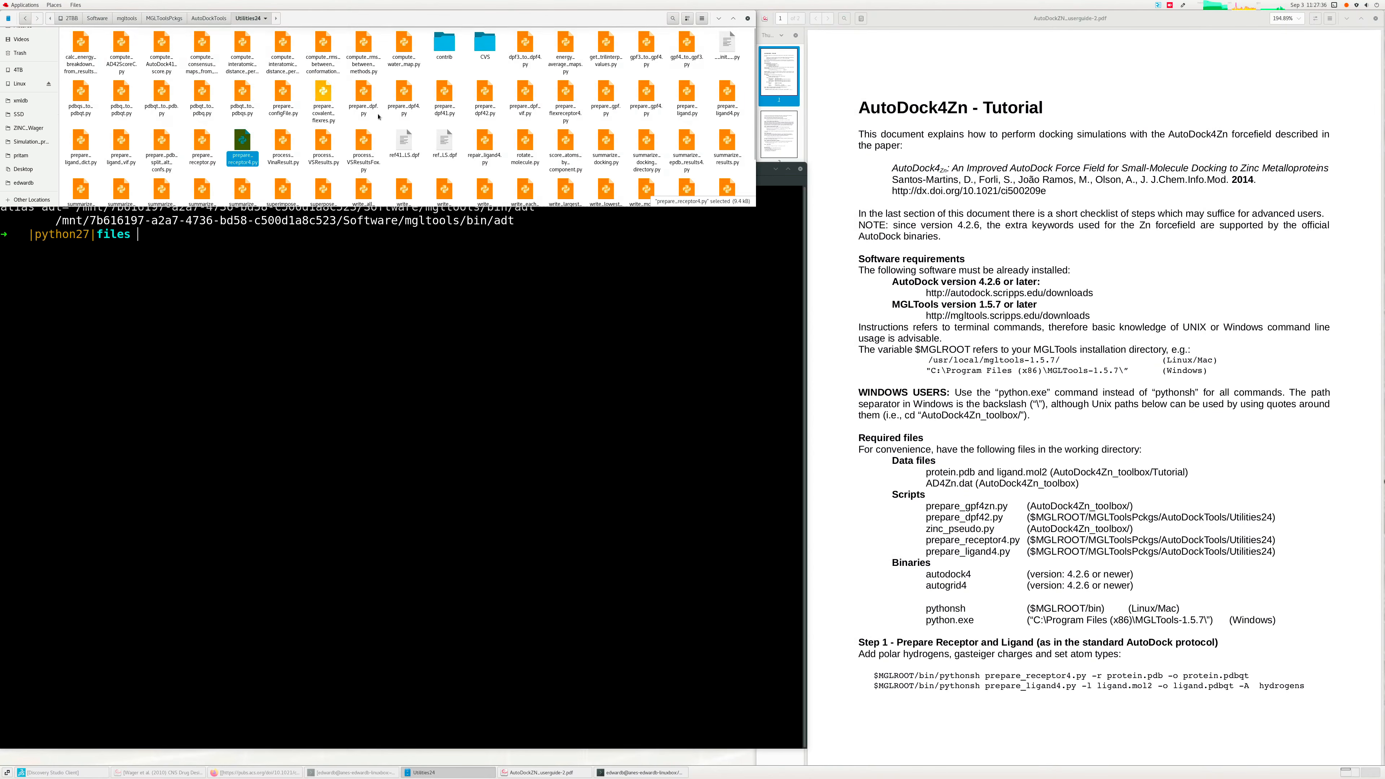
- Go back to the parent AutoDockTools folder and reopen its Utilities24 subfolder
{"action": "left_click", "coordinate": [209, 18]}
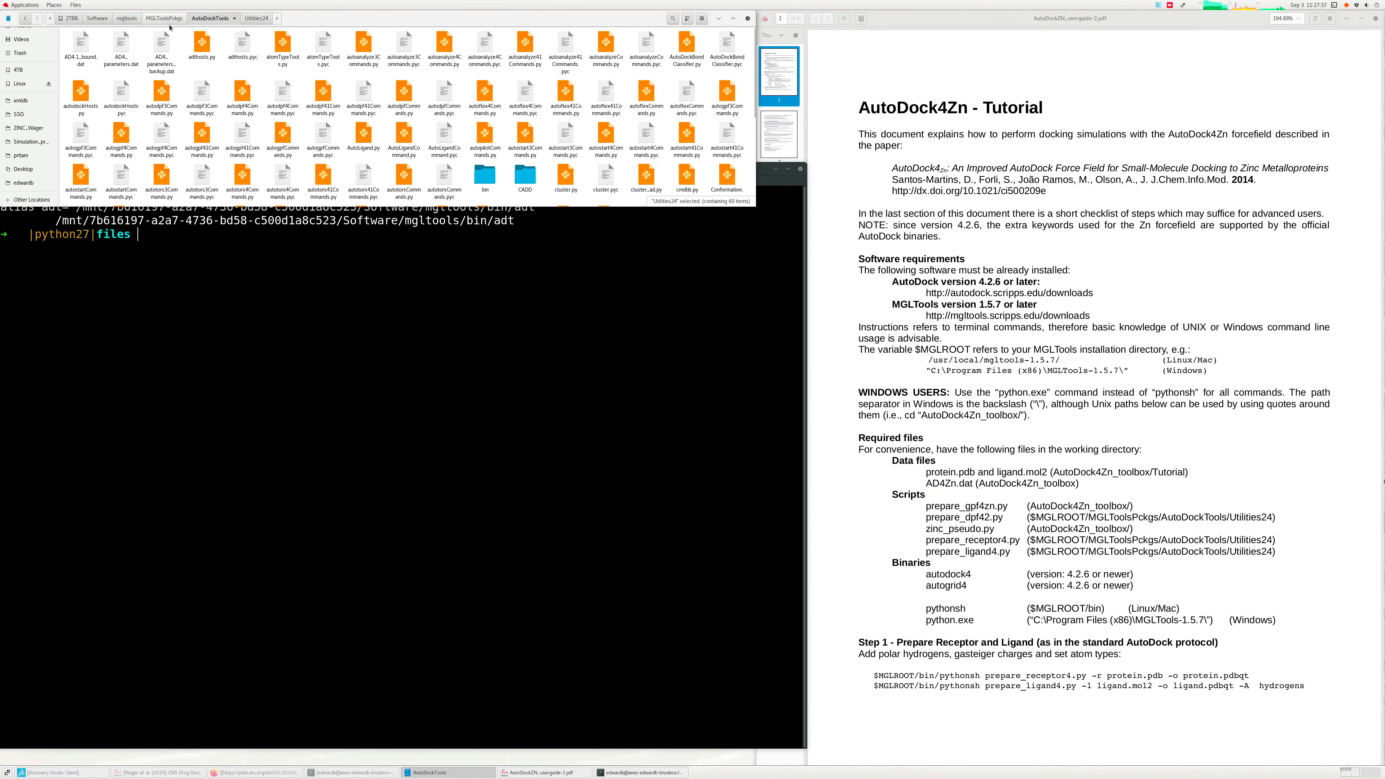
{"action": "scroll", "coordinate": [606, 174], "scroll_direction": "down", "scroll_amount": 3}
{"action": "double_click", "coordinate": [567, 179]}
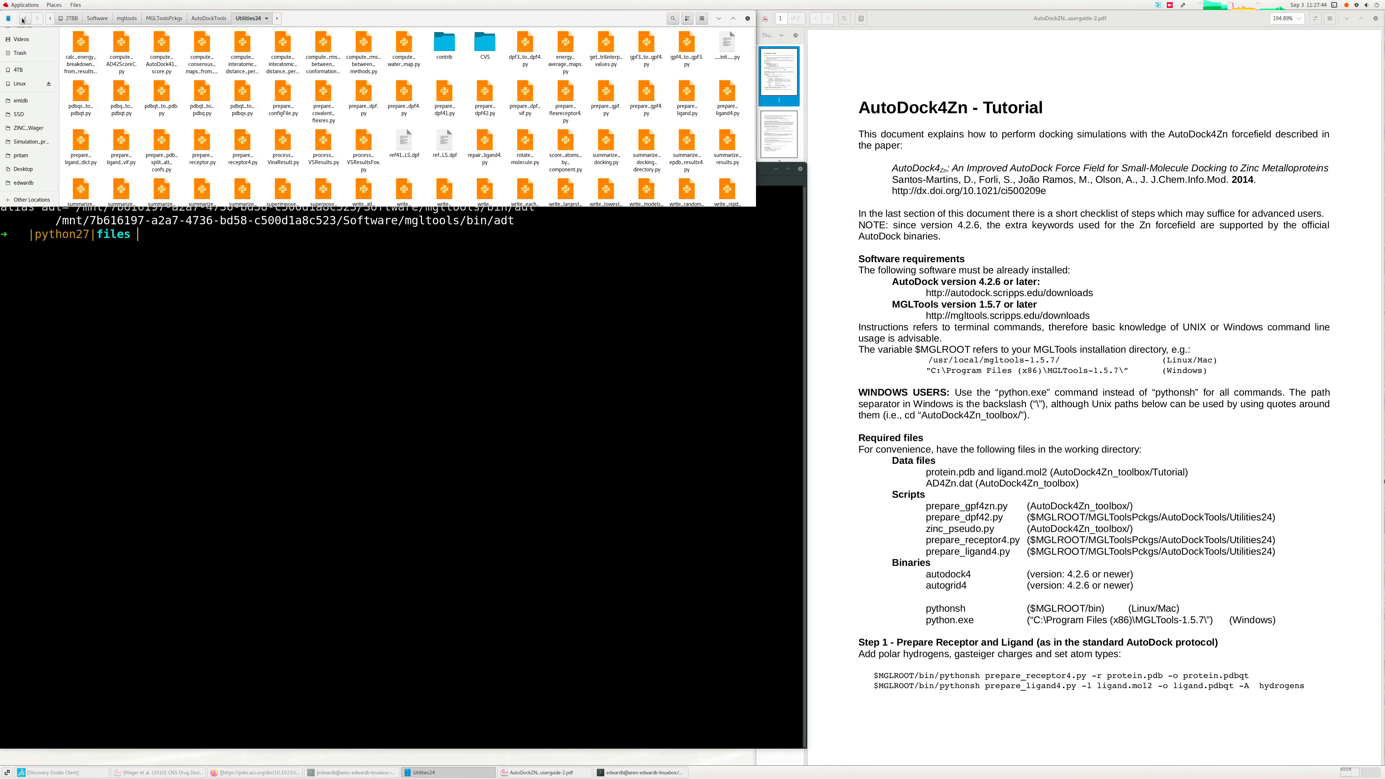
- Open the files folder inside autodockZN_filesAndTutorial/autodockZN on the SSD location
{"action": "left_click", "coordinate": [19, 114]}
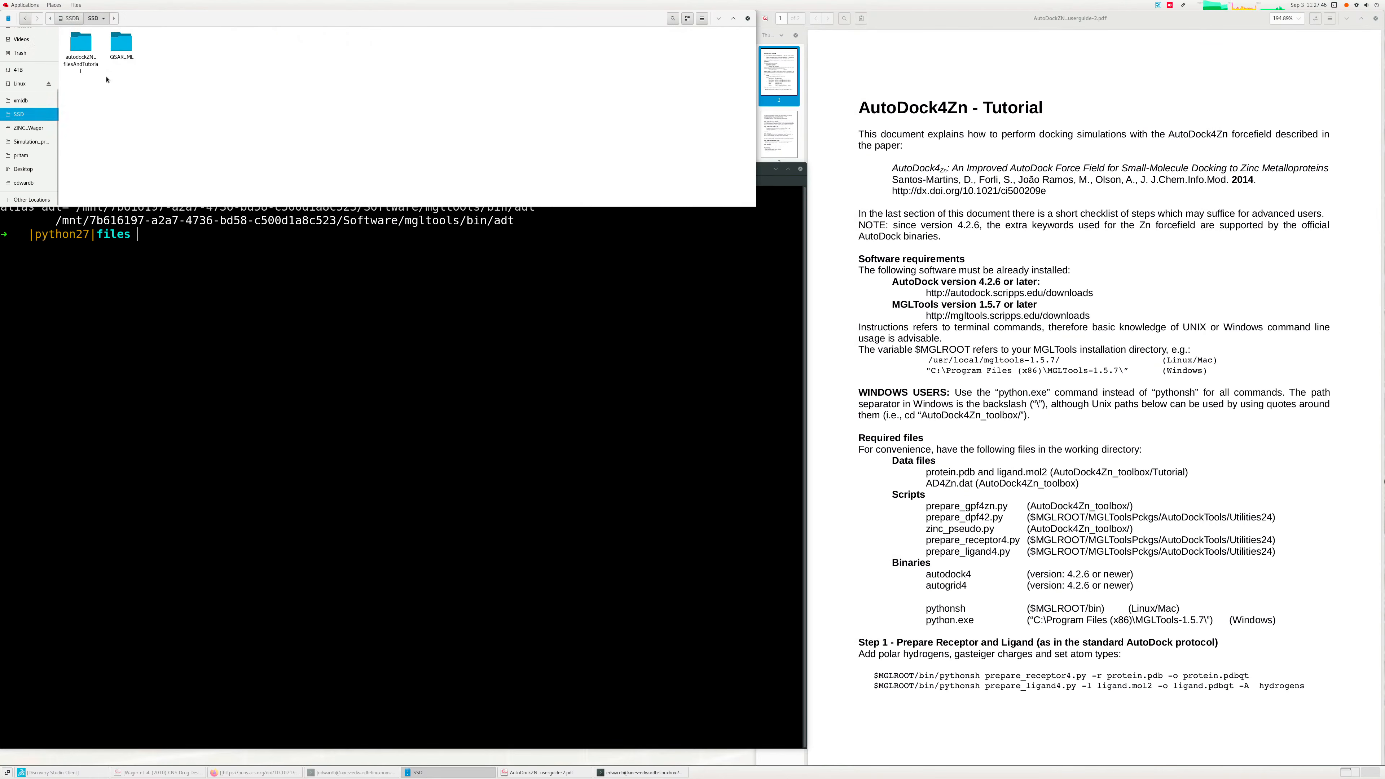
{"action": "left_click", "coordinate": [83, 43]}
{"action": "double_click", "coordinate": [83, 43]}
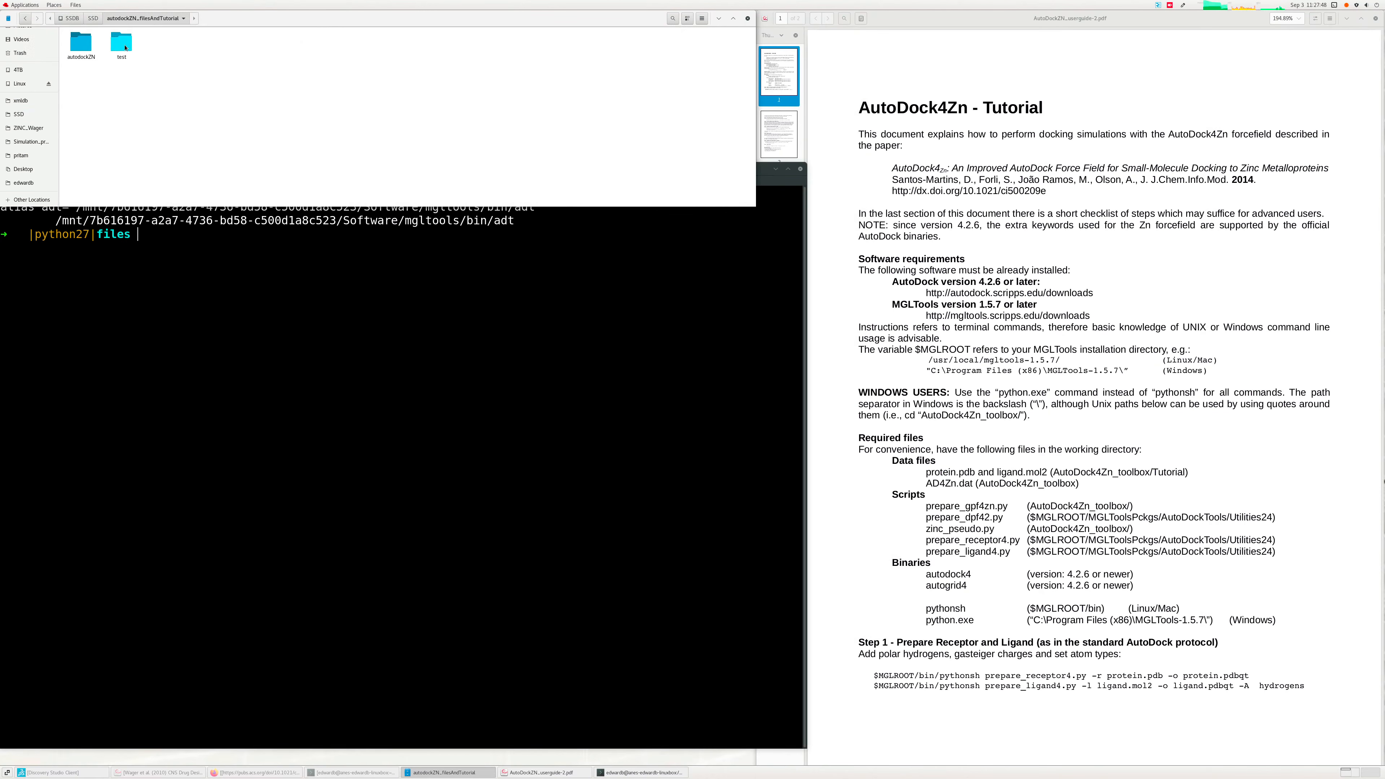
{"action": "double_click", "coordinate": [84, 45]}
{"action": "double_click", "coordinate": [203, 52]}
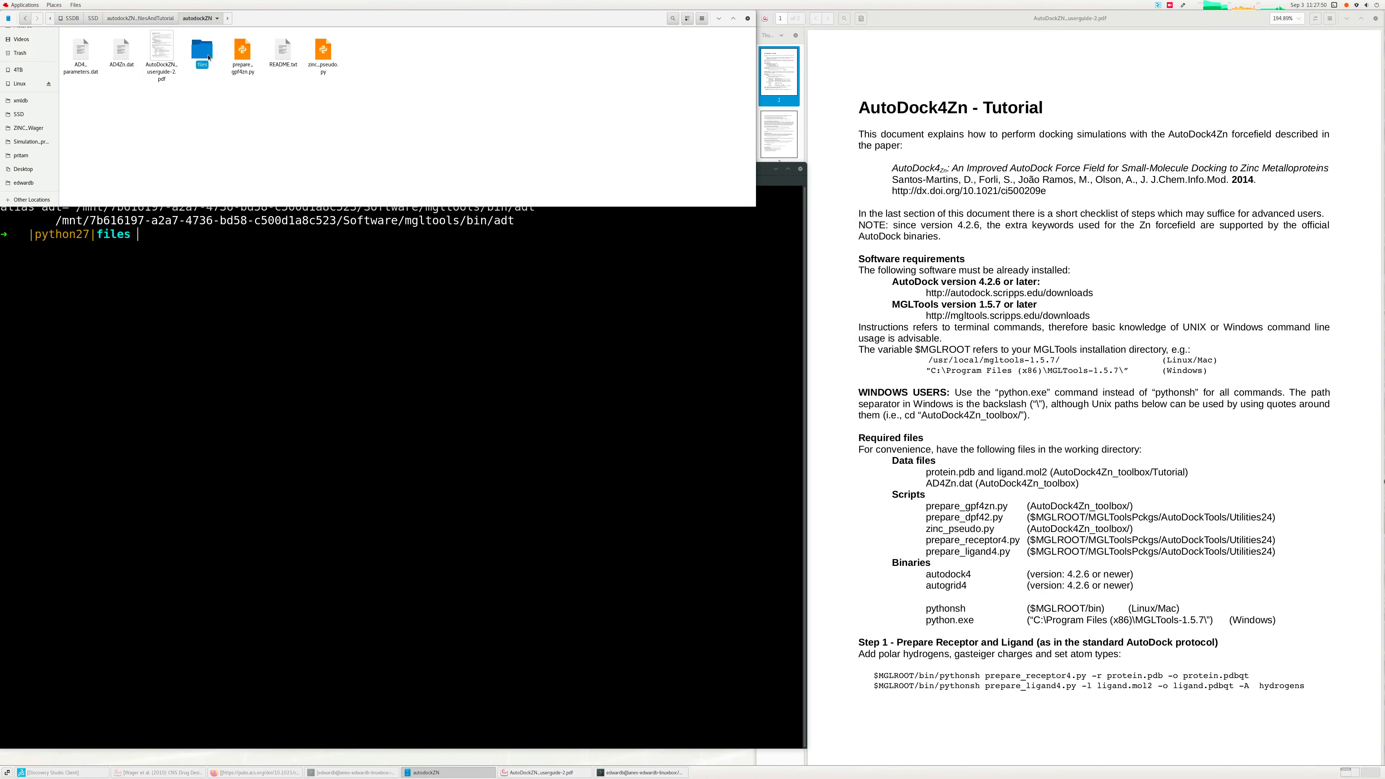
- Copy prepare_receptor4.py -r protein.pdb -o protein.pdbqt from Step 1 of the tutorial and run it in the cleared terminal
{"action": "left_click", "coordinate": [322, 297]}
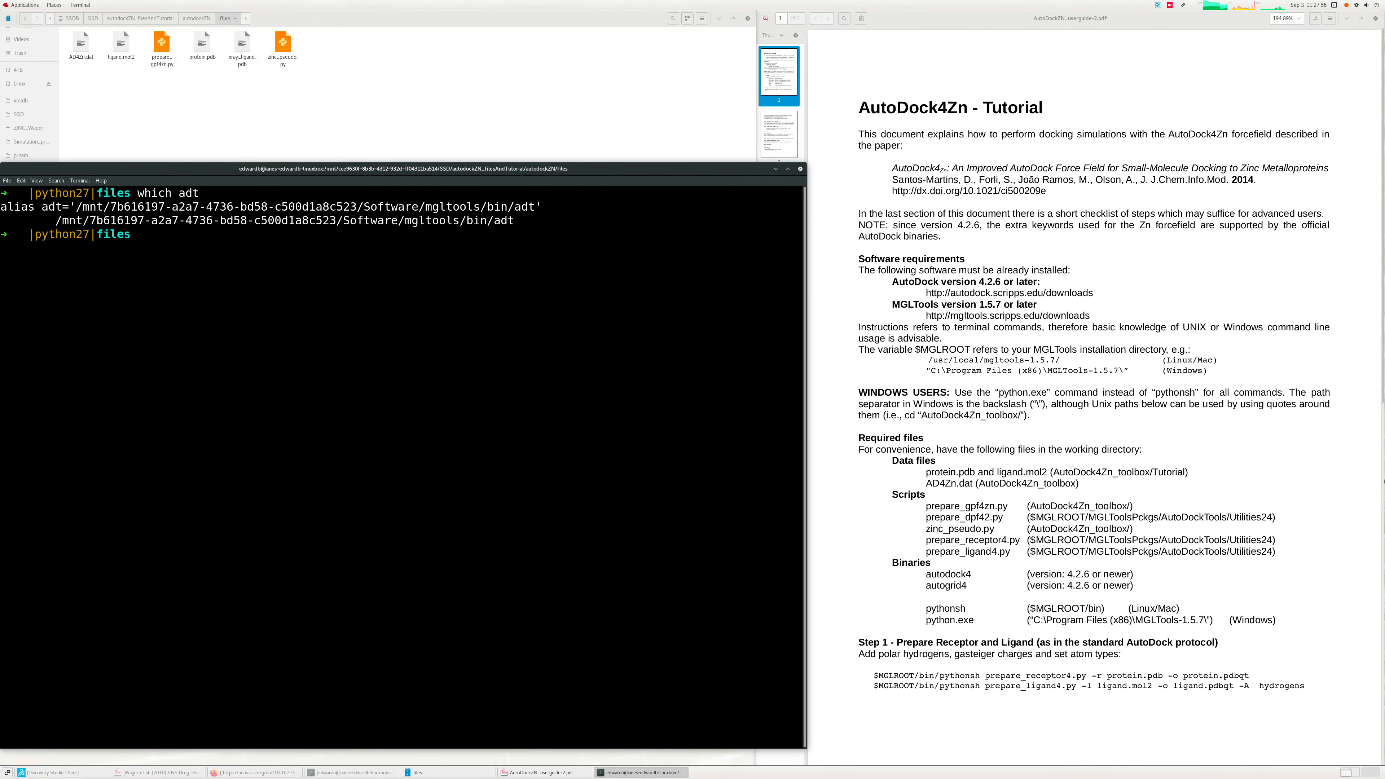
{"action": "left_click_drag", "start_coordinate": [986, 677], "coordinate": [1250, 675]}
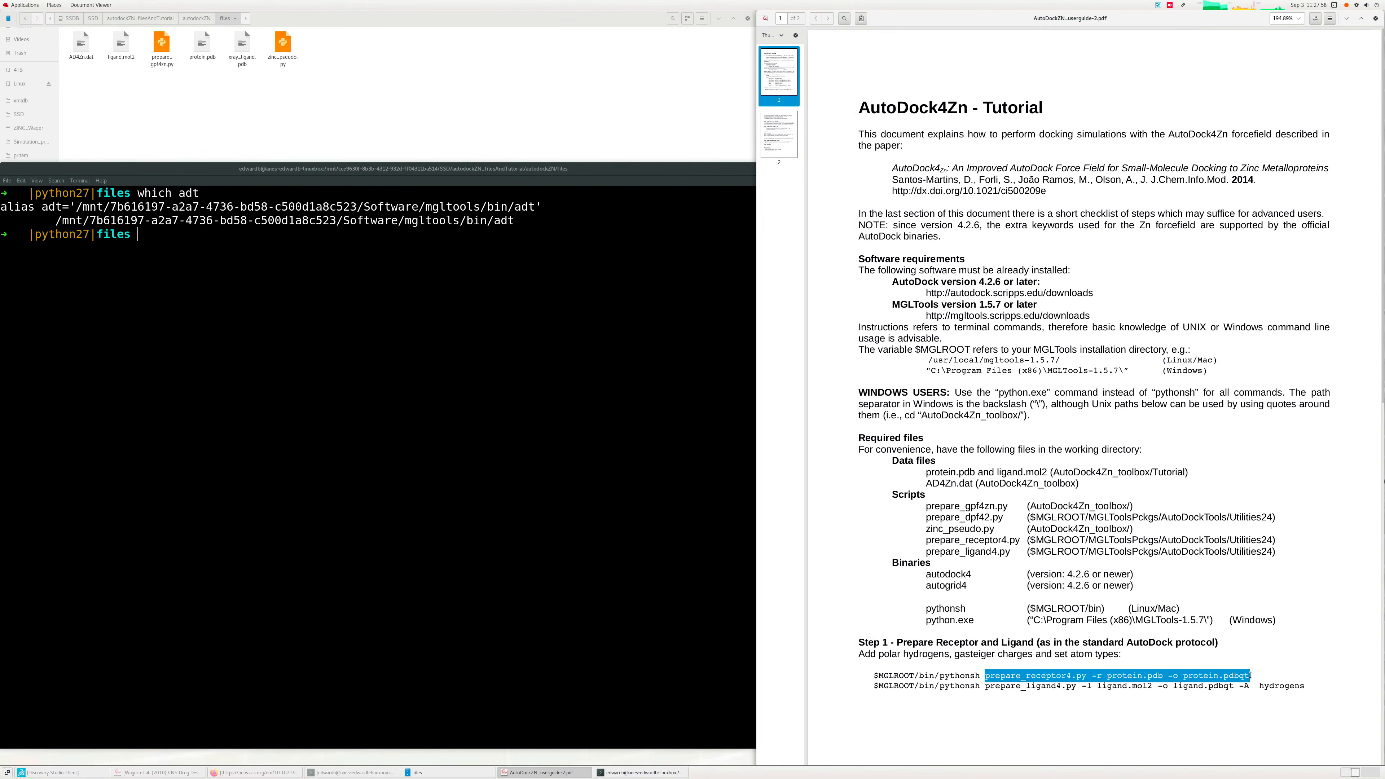
{"action": "right_click", "coordinate": [1234, 670]}
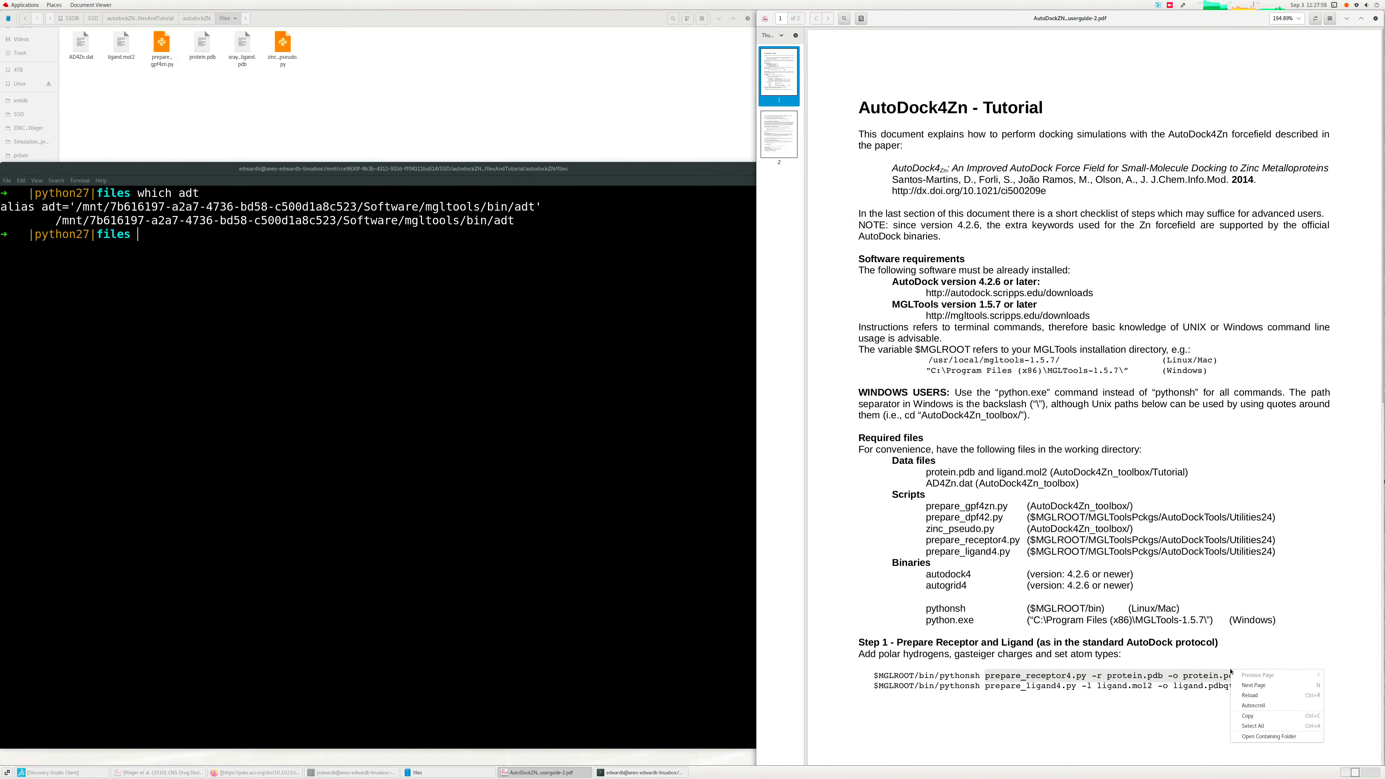
{"action": "left_click", "coordinate": [1258, 715]}
{"action": "left_click", "coordinate": [206, 323]}
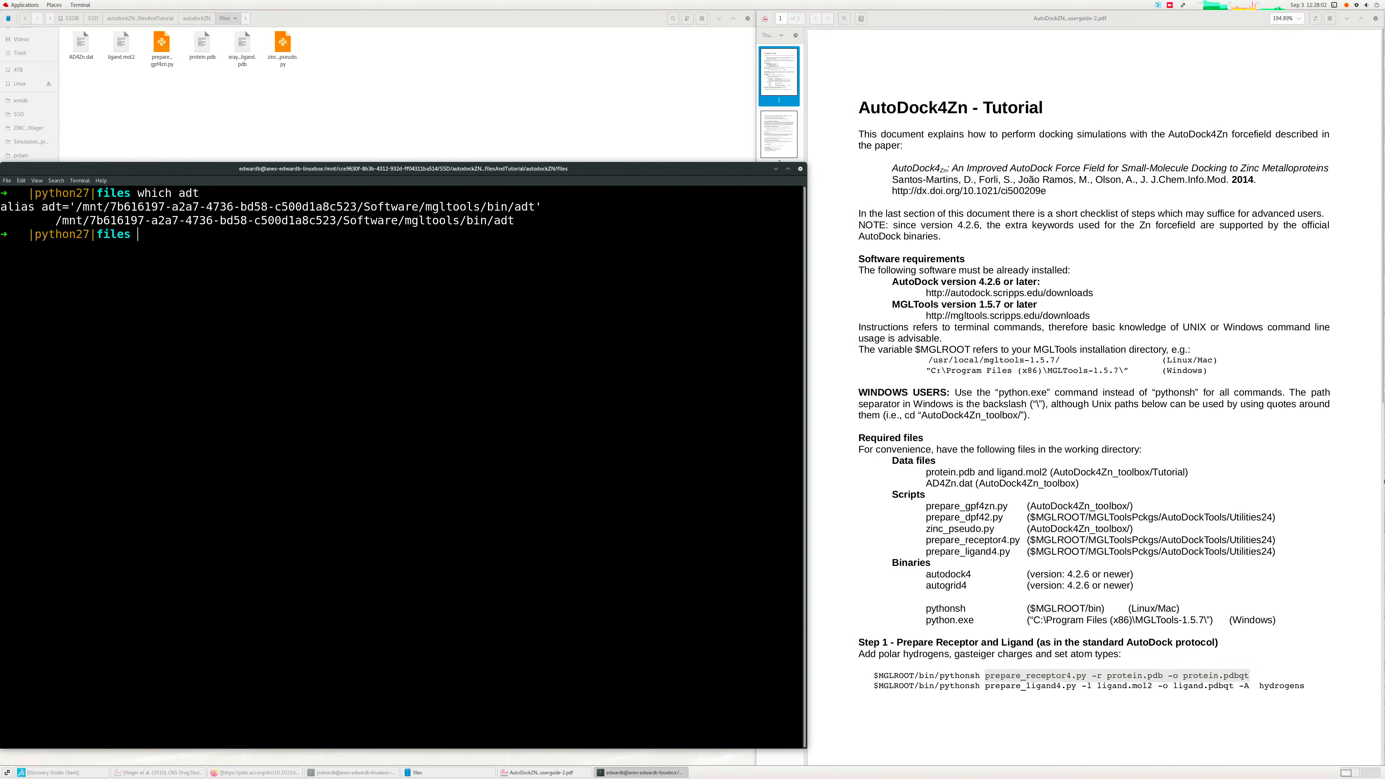
{"action": "type", "text": "clear"}
{"action": "key", "text": "Return"}
{"action": "right_click", "coordinate": [176, 236]}
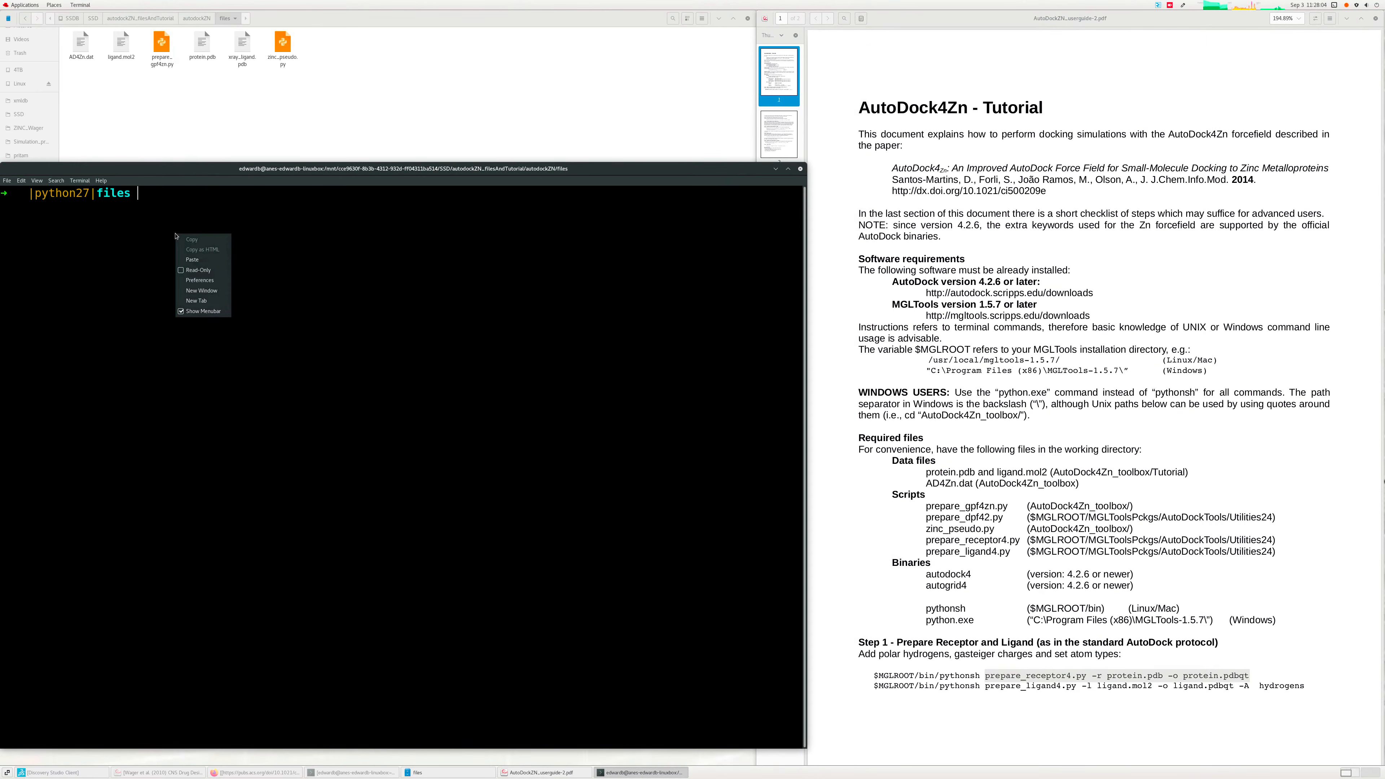
{"action": "left_click", "coordinate": [192, 260]}
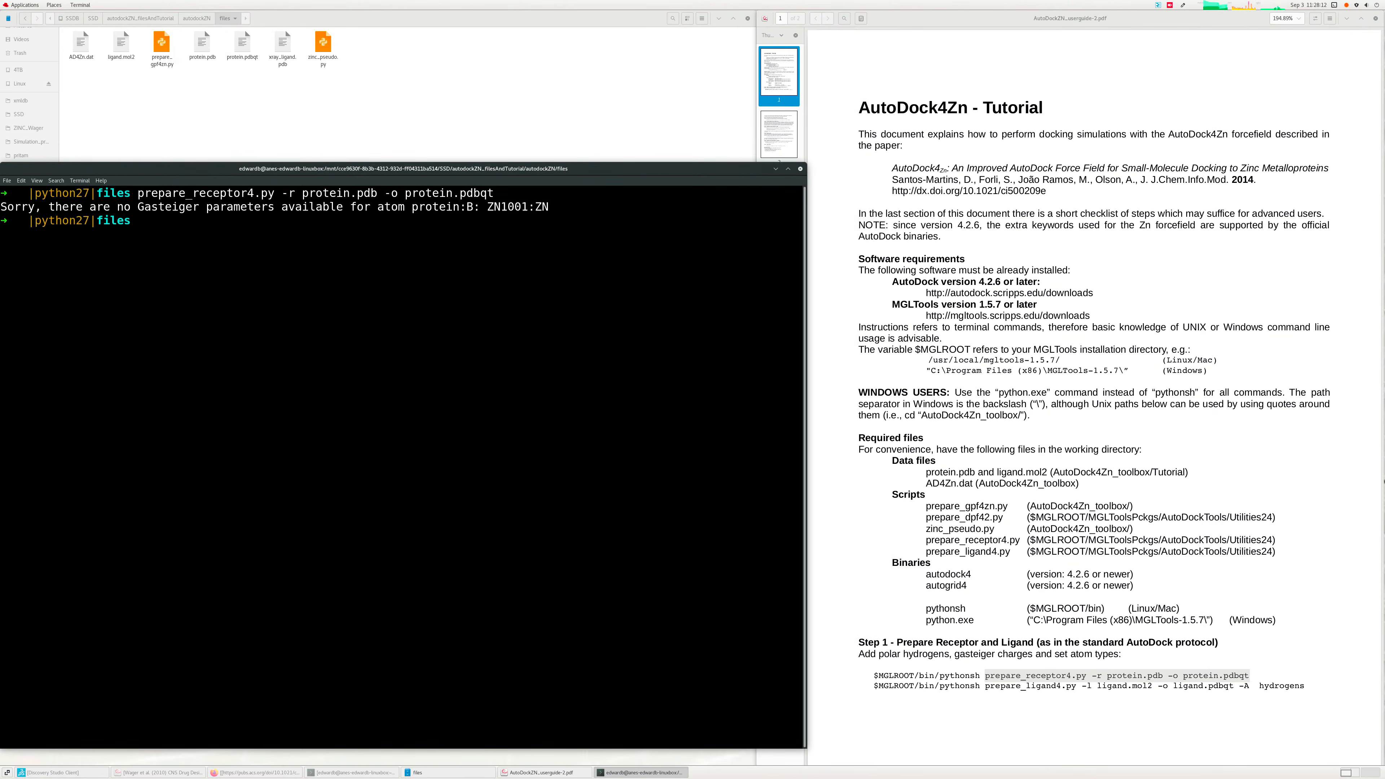
- Open the generated protein.pdbqt in the text editor, look through its atom records, and close it
{"action": "left_click", "coordinate": [247, 51]}
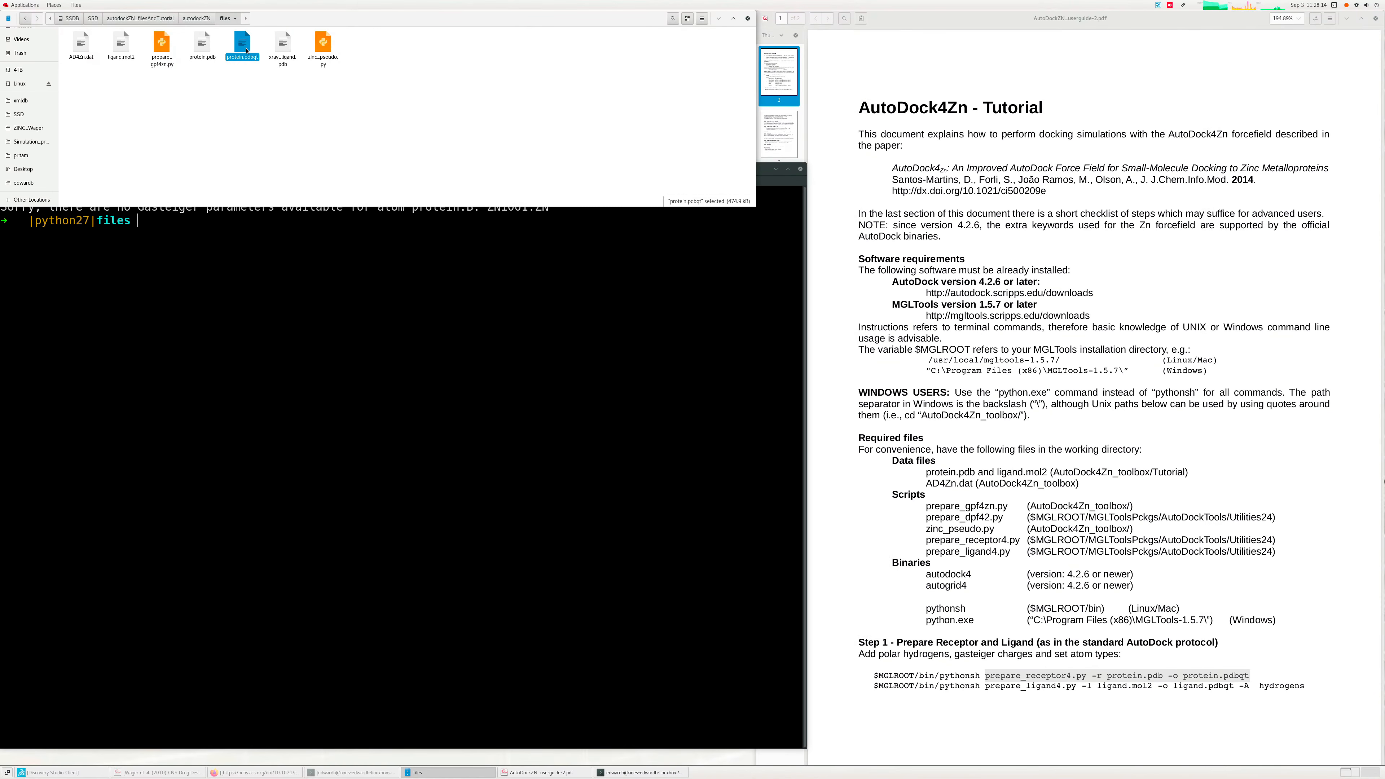
{"action": "key", "text": "Left"}
{"action": "left_click", "coordinate": [244, 50]}
{"action": "double_click", "coordinate": [244, 50]}
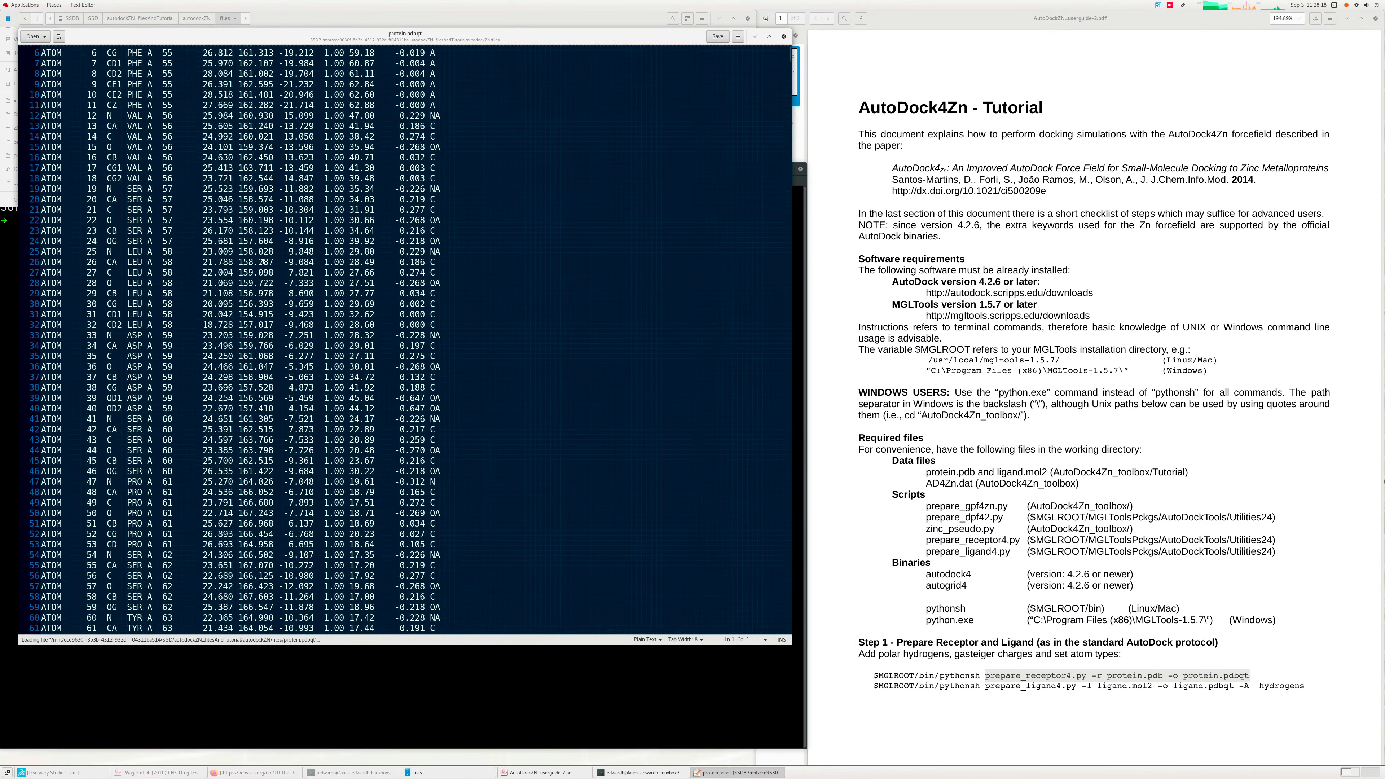
{"action": "scroll", "coordinate": [267, 278], "scroll_direction": "down", "scroll_amount": 20}
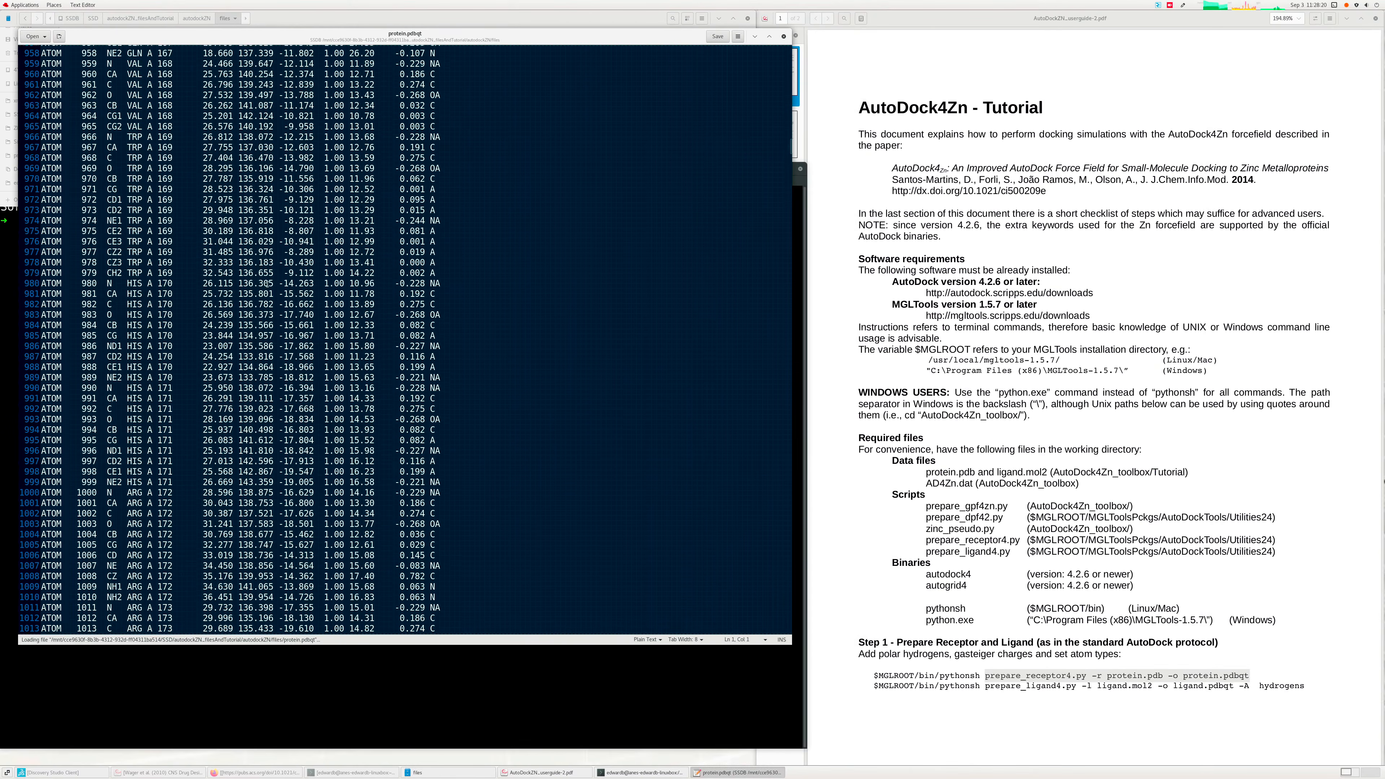
{"action": "left_click", "coordinate": [784, 36]}
- Clear the terminal and try to run the tutorial's prepare_ligand4.py command for ligand.mol2 by pasting it from the PDF
{"action": "left_click", "coordinate": [325, 262]}
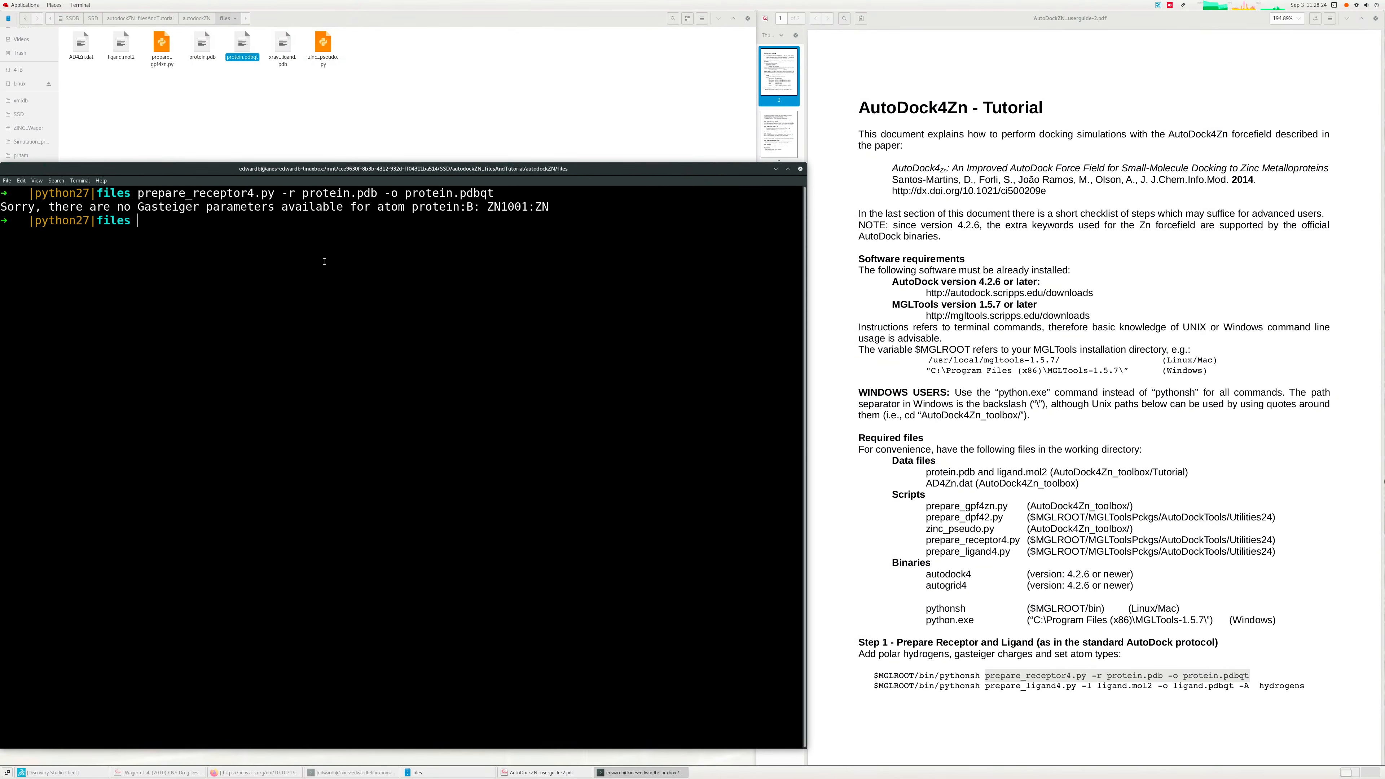
{"action": "type", "text": "clear"}
{"action": "key", "text": "Return"}
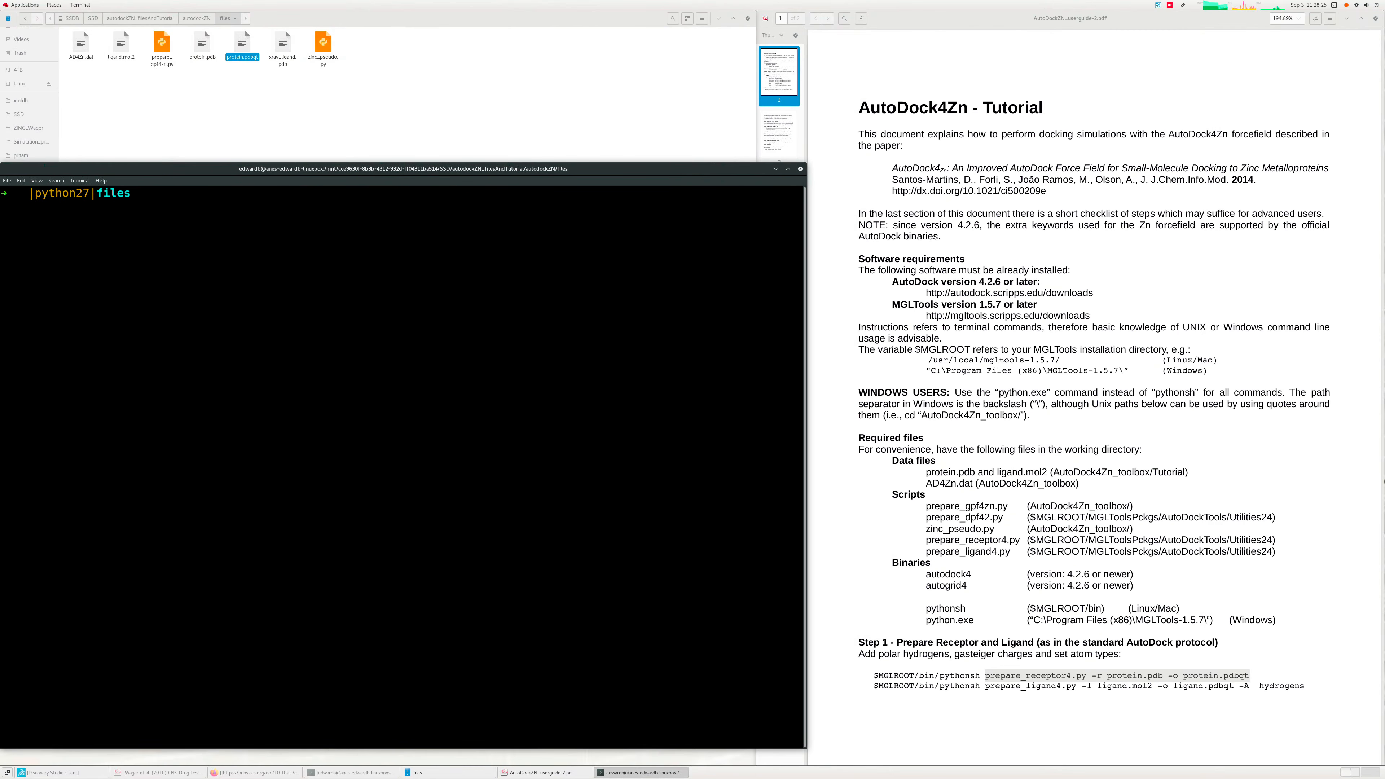
{"action": "left_click_drag", "start_coordinate": [986, 686], "coordinate": [1307, 686]}
{"action": "right_click", "coordinate": [1290, 684]}
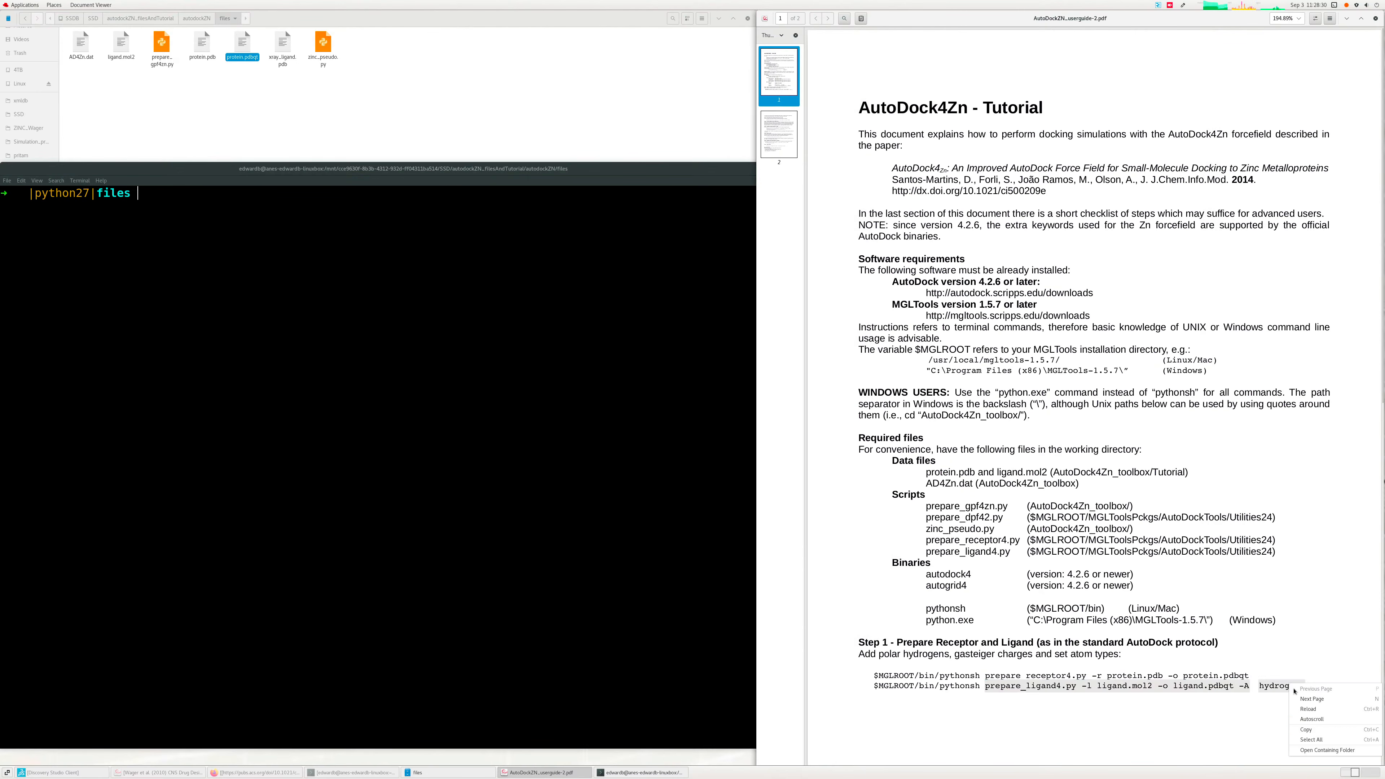
{"action": "left_click", "coordinate": [1315, 725]}
{"action": "left_click", "coordinate": [338, 329]}
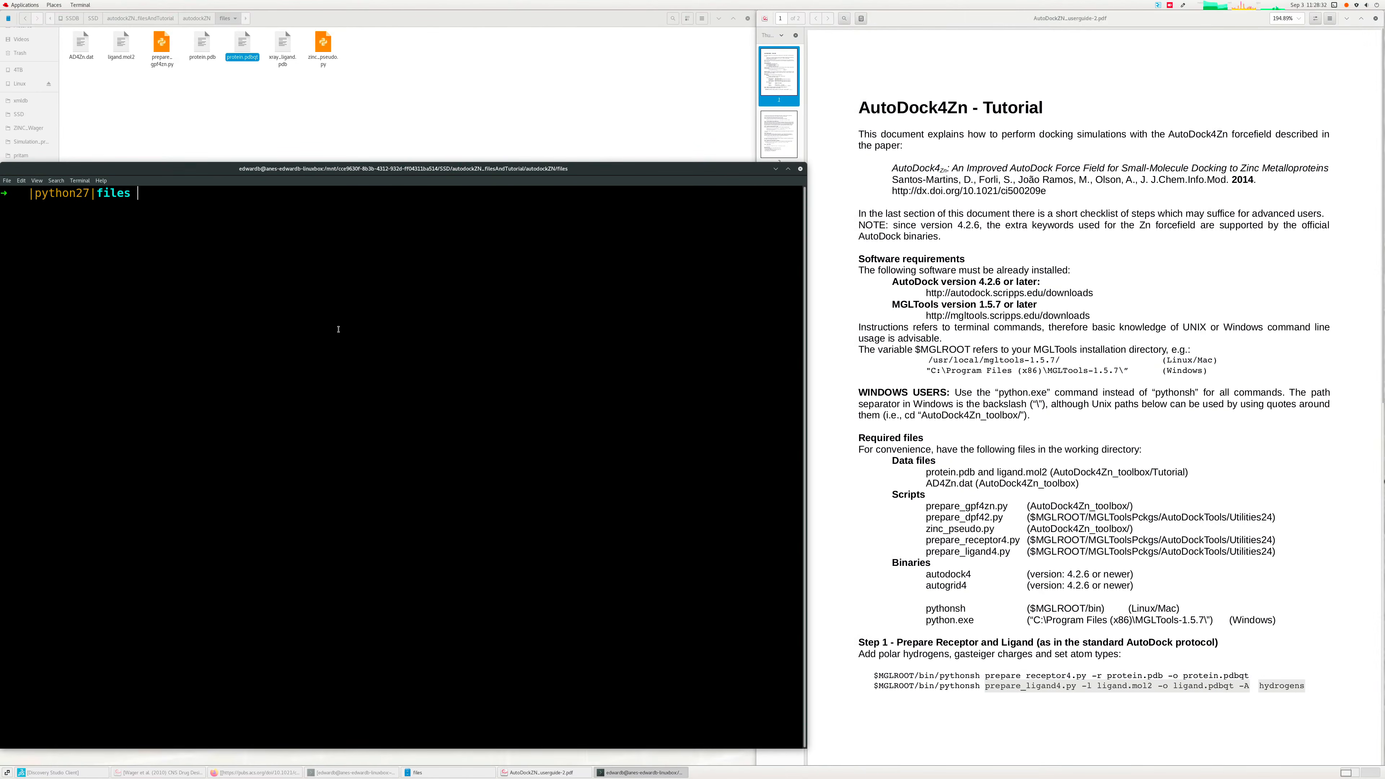
{"action": "key", "text": "ctrl+shift+v"}
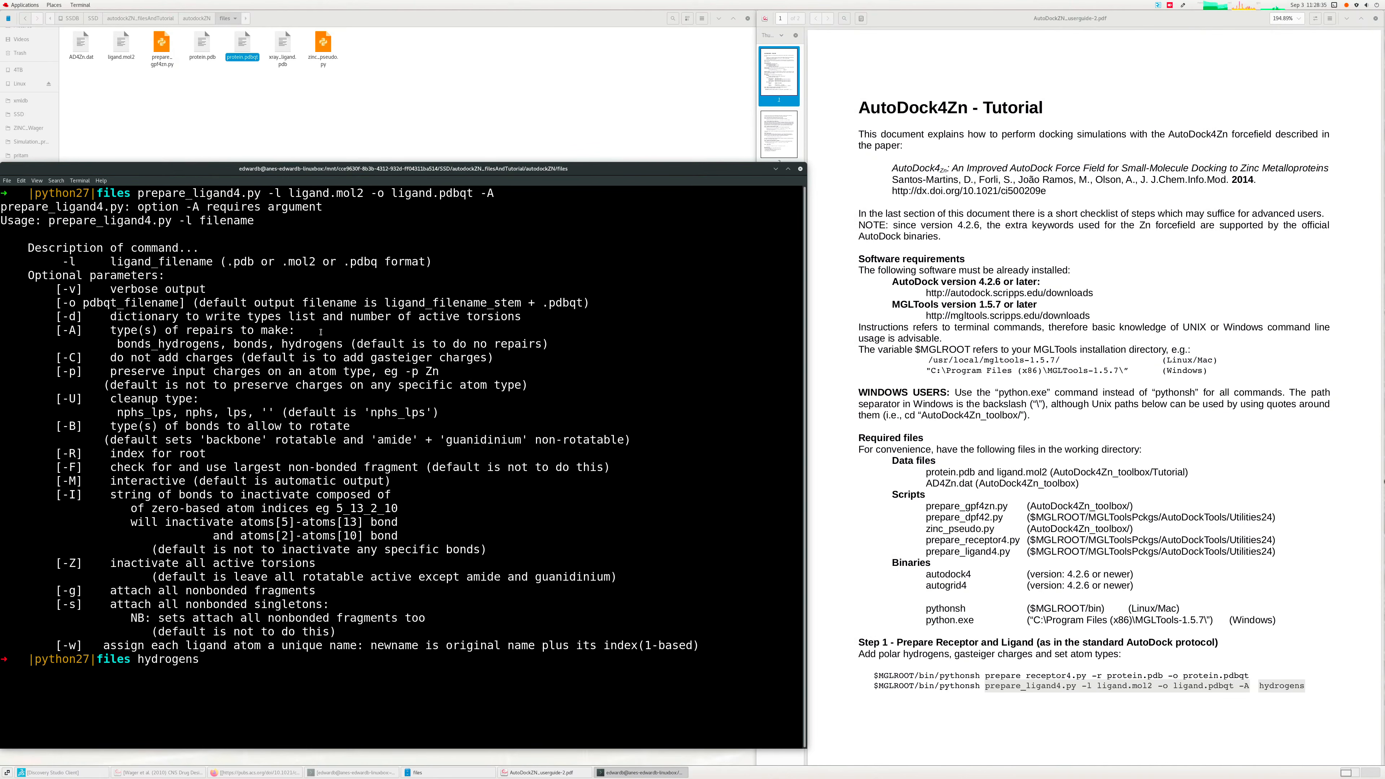
- Discard the leftover text, clear the terminal, and run prepare_ligand4.py -l ligand.mol2 -o ligand.pdbqt -A hydrogens
{"action": "key", "text": "BackSpace"}
{"action": "key", "text": "BackSpace"}
{"action": "key", "text": "BackSpace"}
{"action": "key", "text": "BackSpace"}
{"action": "key", "text": "BackSpace"}
{"action": "key", "text": "BackSpace"}
{"action": "key", "text": "BackSpace"}
{"action": "key", "text": "BackSpace"}
{"action": "key", "text": "BackSpace"}
{"action": "type", "text": "clear"}
{"action": "key", "text": "Return"}
{"action": "key", "text": "Up"}
{"action": "key", "text": "Up"}
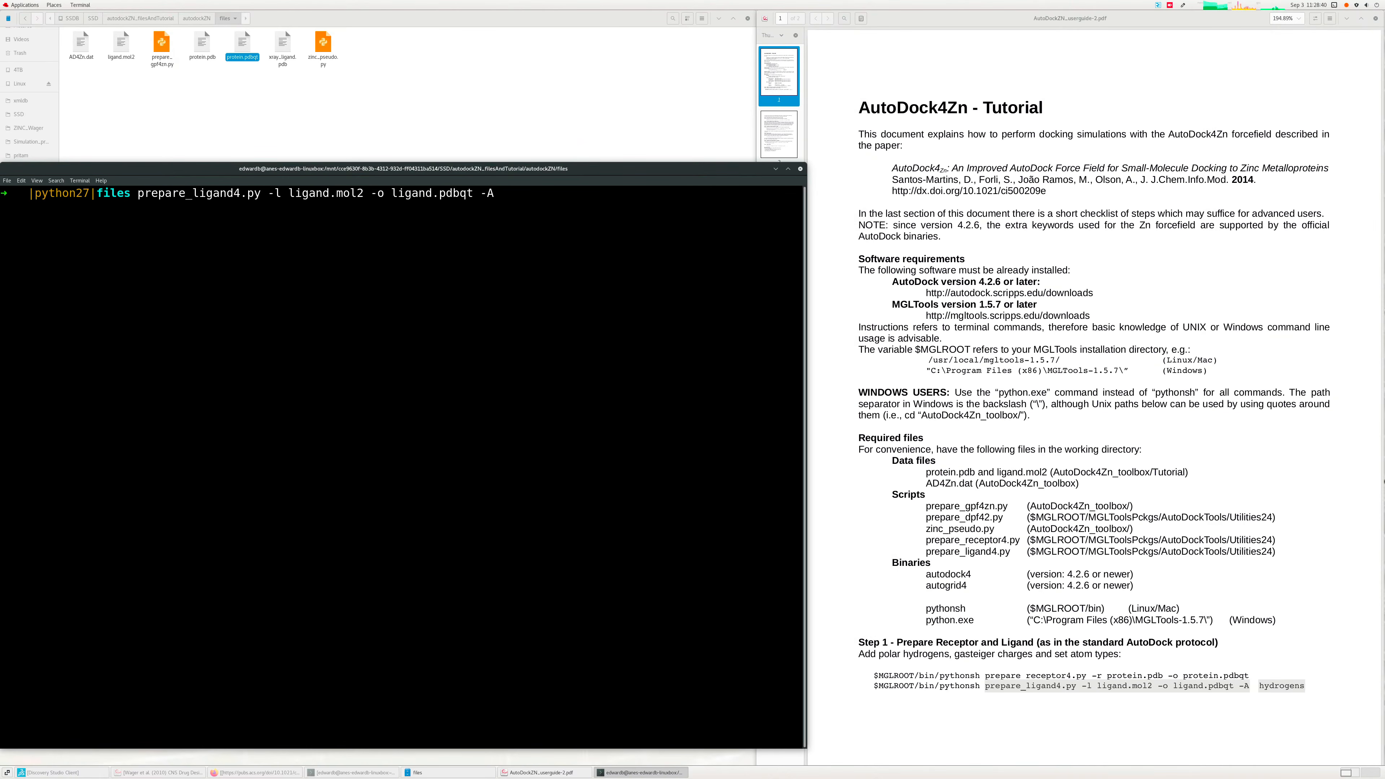
{"action": "type", "text": "hydrogens"}
{"action": "key", "text": "Return"}
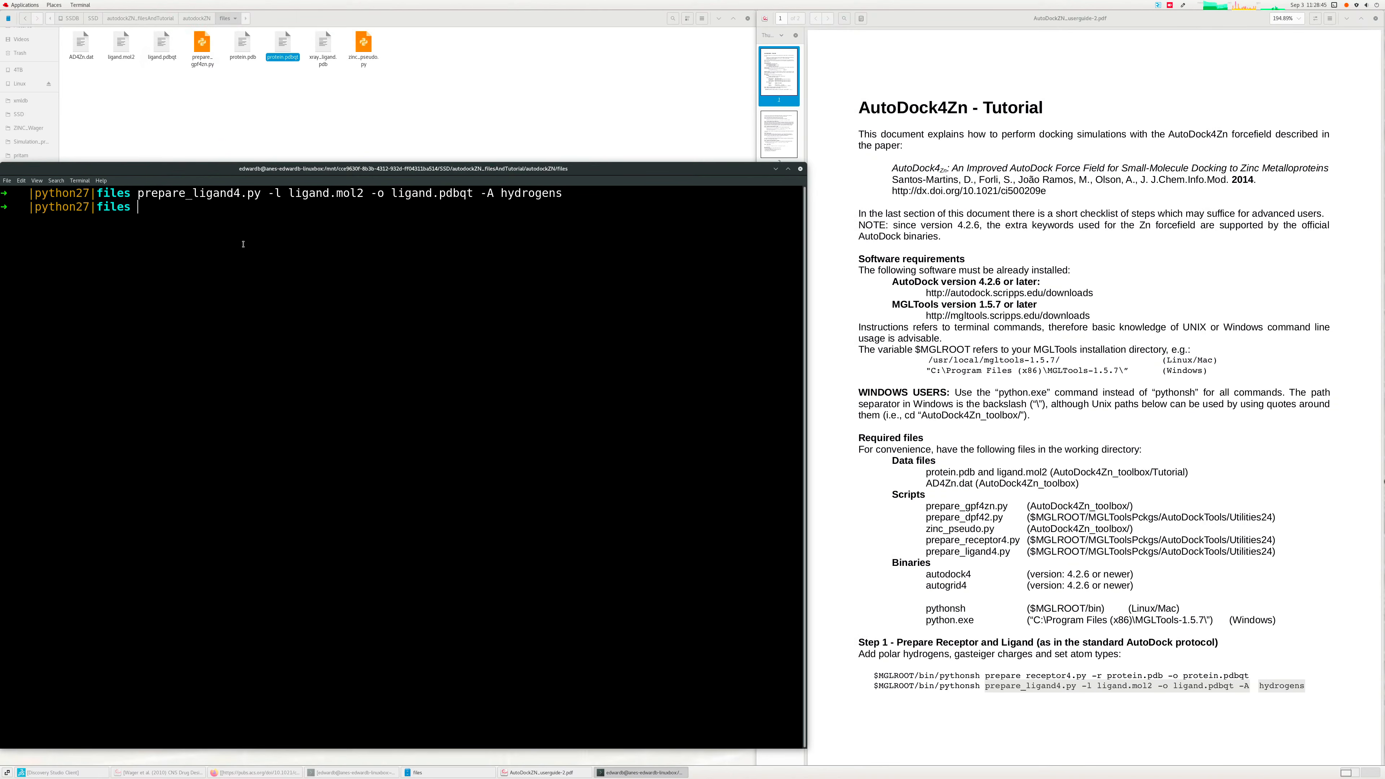
- Open ligand.pdbqt from the files folder to inspect its contents, close it, and clear the terminal
{"action": "left_click", "coordinate": [288, 50]}
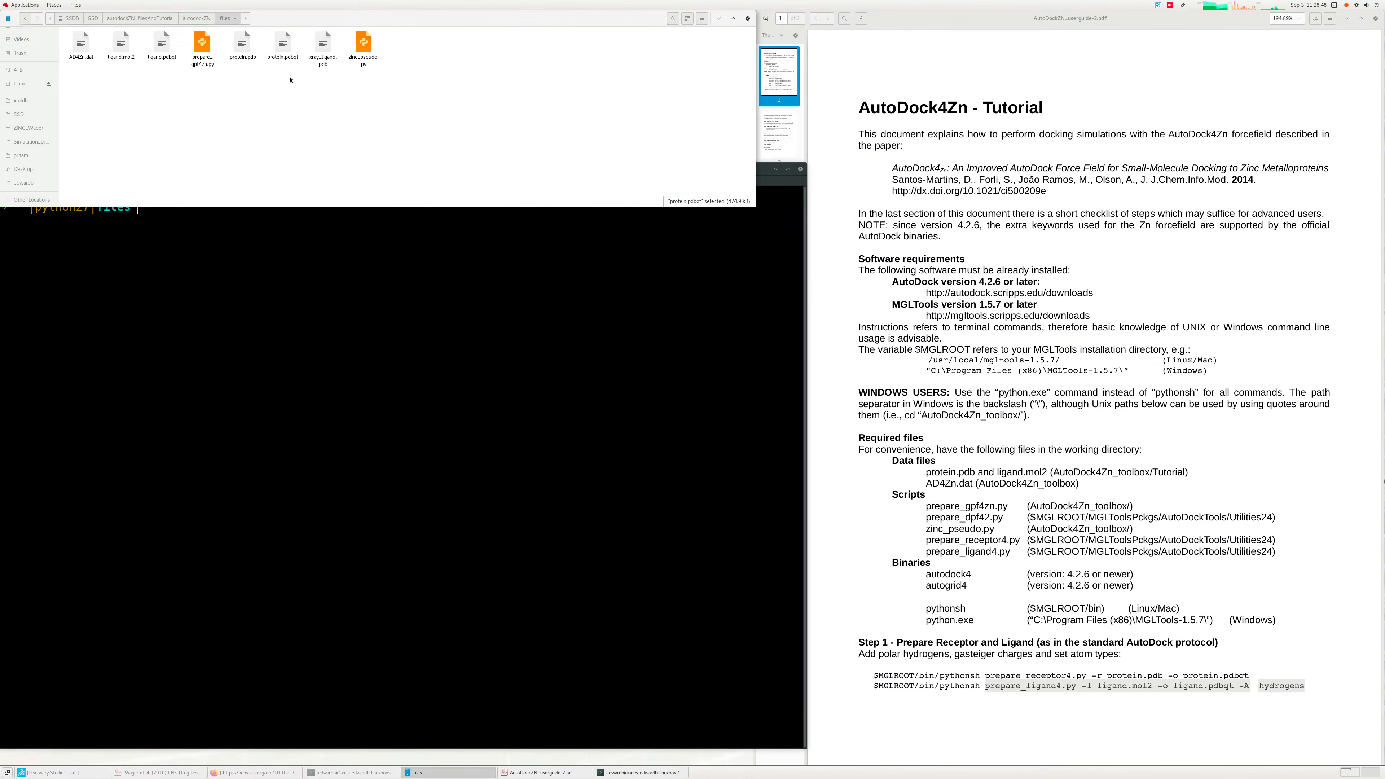
{"action": "double_click", "coordinate": [162, 44]}
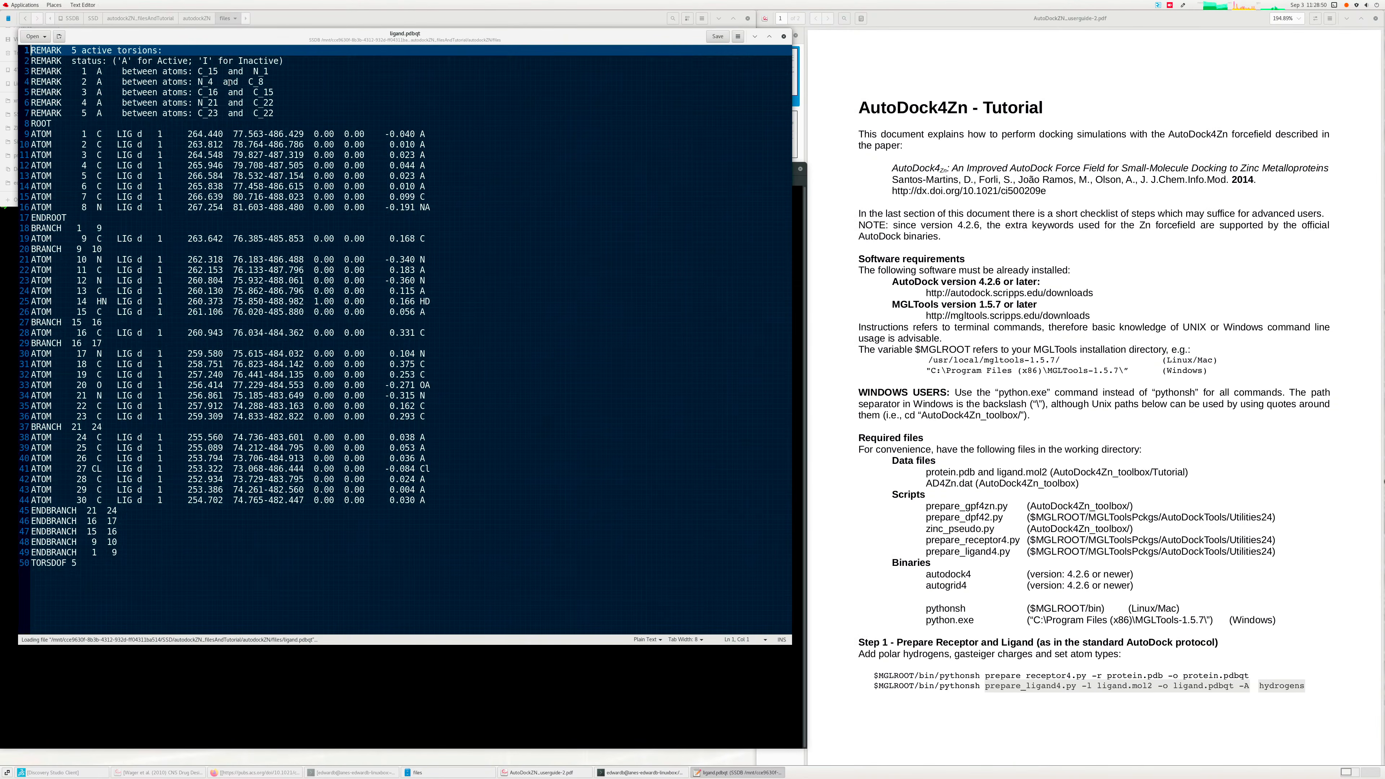
{"action": "left_click", "coordinate": [784, 36]}
{"action": "left_click", "coordinate": [390, 297]}
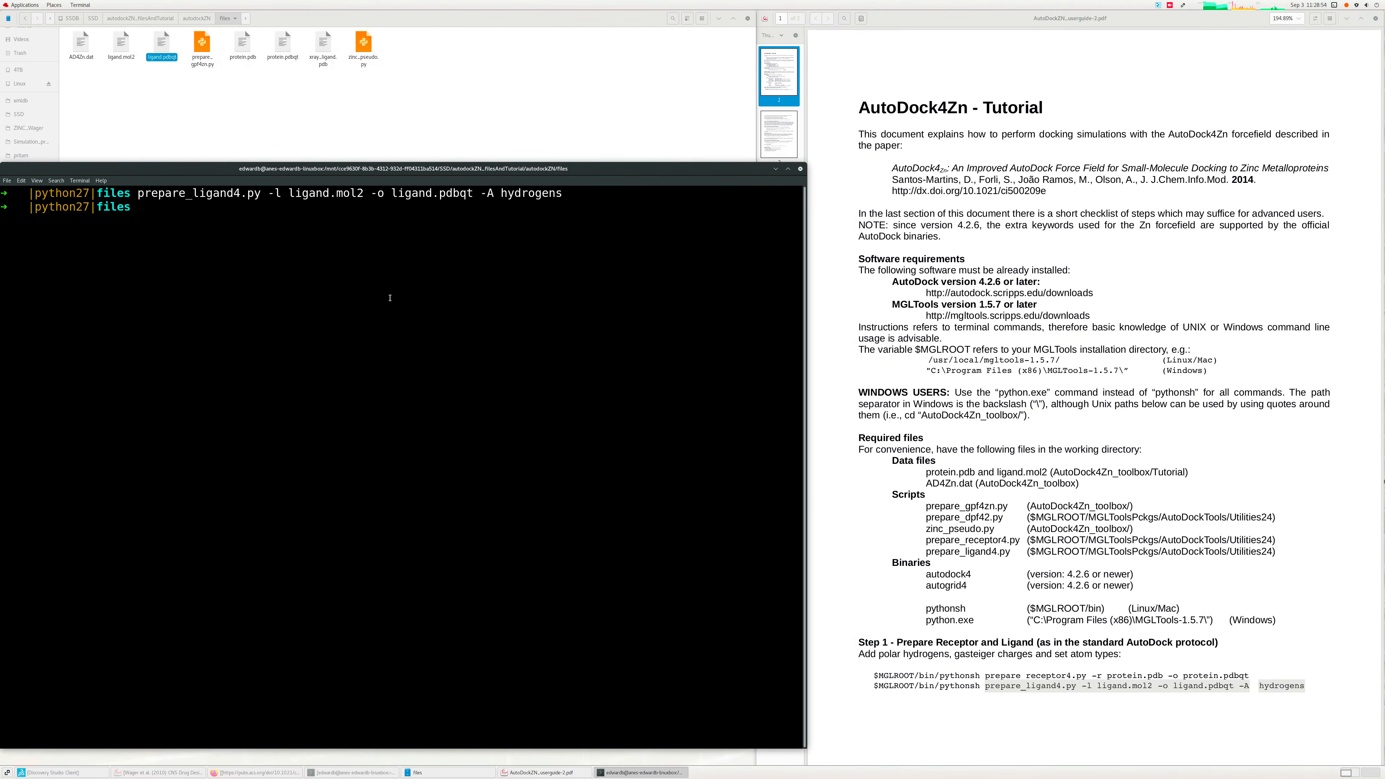
{"action": "type", "text": "clear"}
{"action": "key", "text": "Return"}
- Find the tutorial's Step 2 on tetrahedral zinc pseudo atoms, look through the zinc_pseudo.py script from the files folder, and close it
{"action": "scroll", "coordinate": [978, 483], "scroll_direction": "down", "scroll_amount": 10}
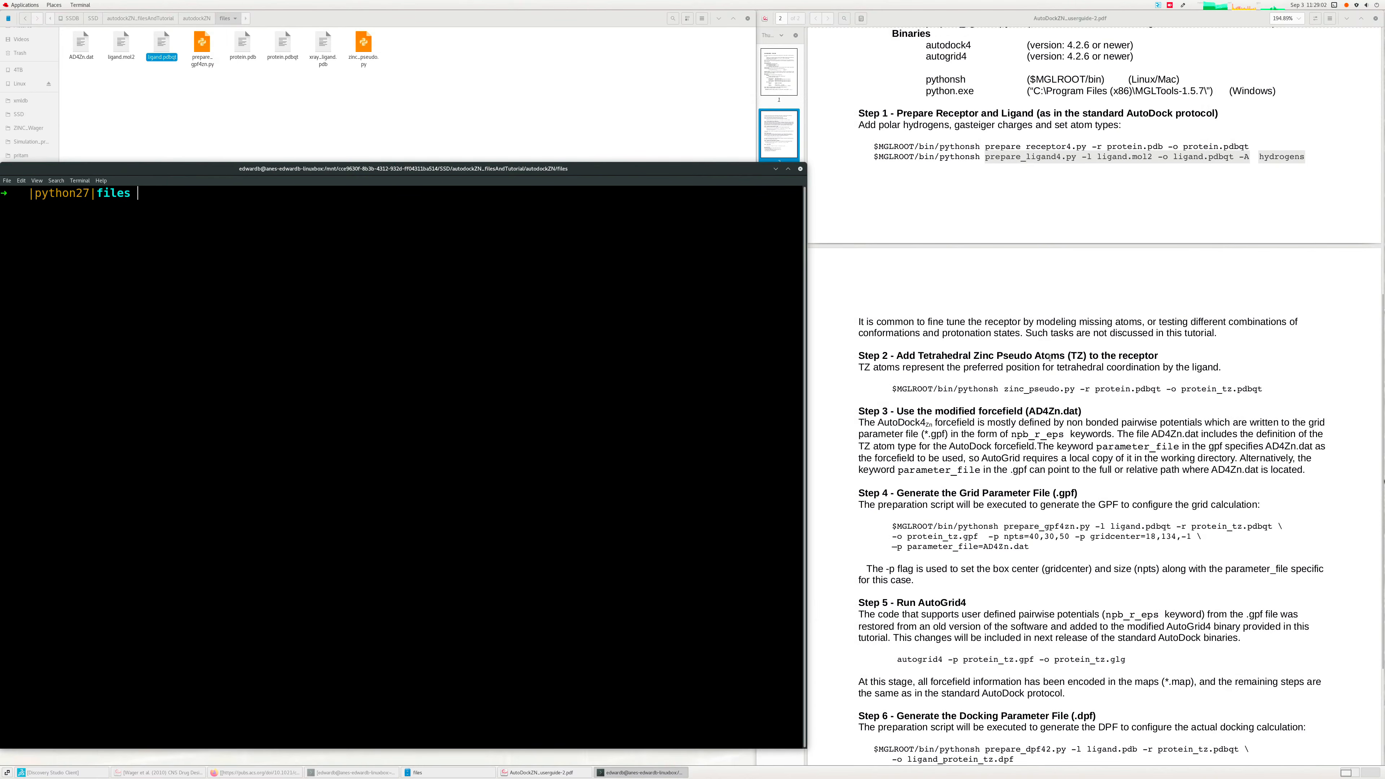
{"action": "left_click_drag", "start_coordinate": [861, 355], "coordinate": [1164, 355]}
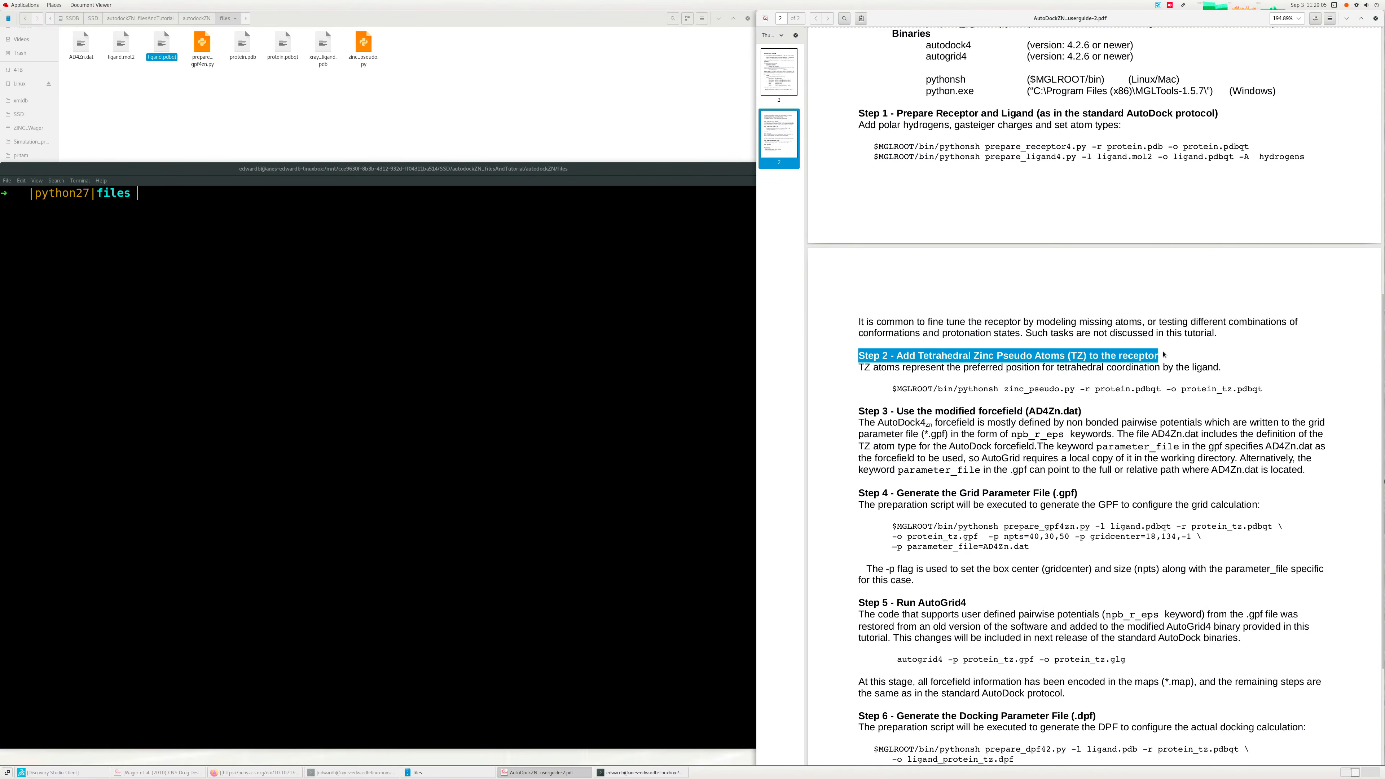
{"action": "left_click", "coordinate": [960, 403]}
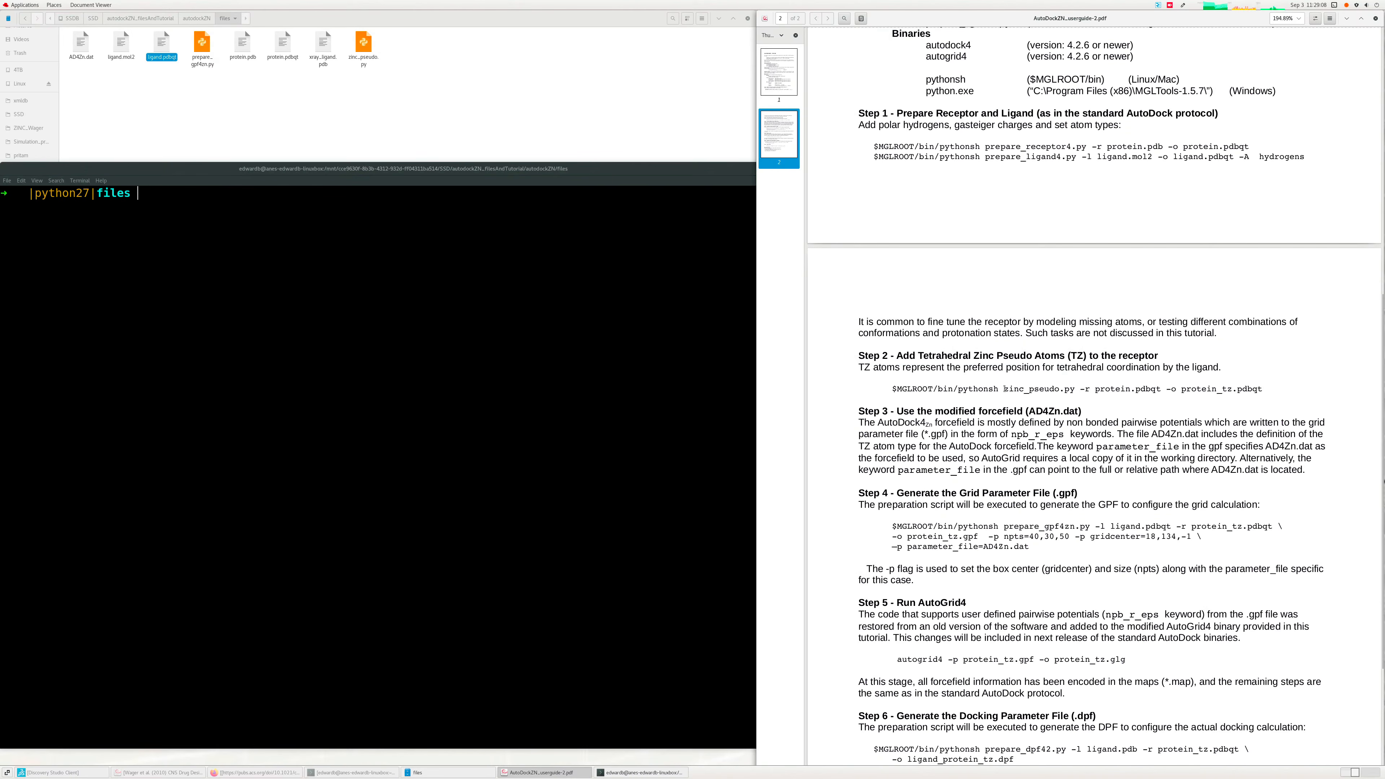
{"action": "double_click", "coordinate": [366, 45]}
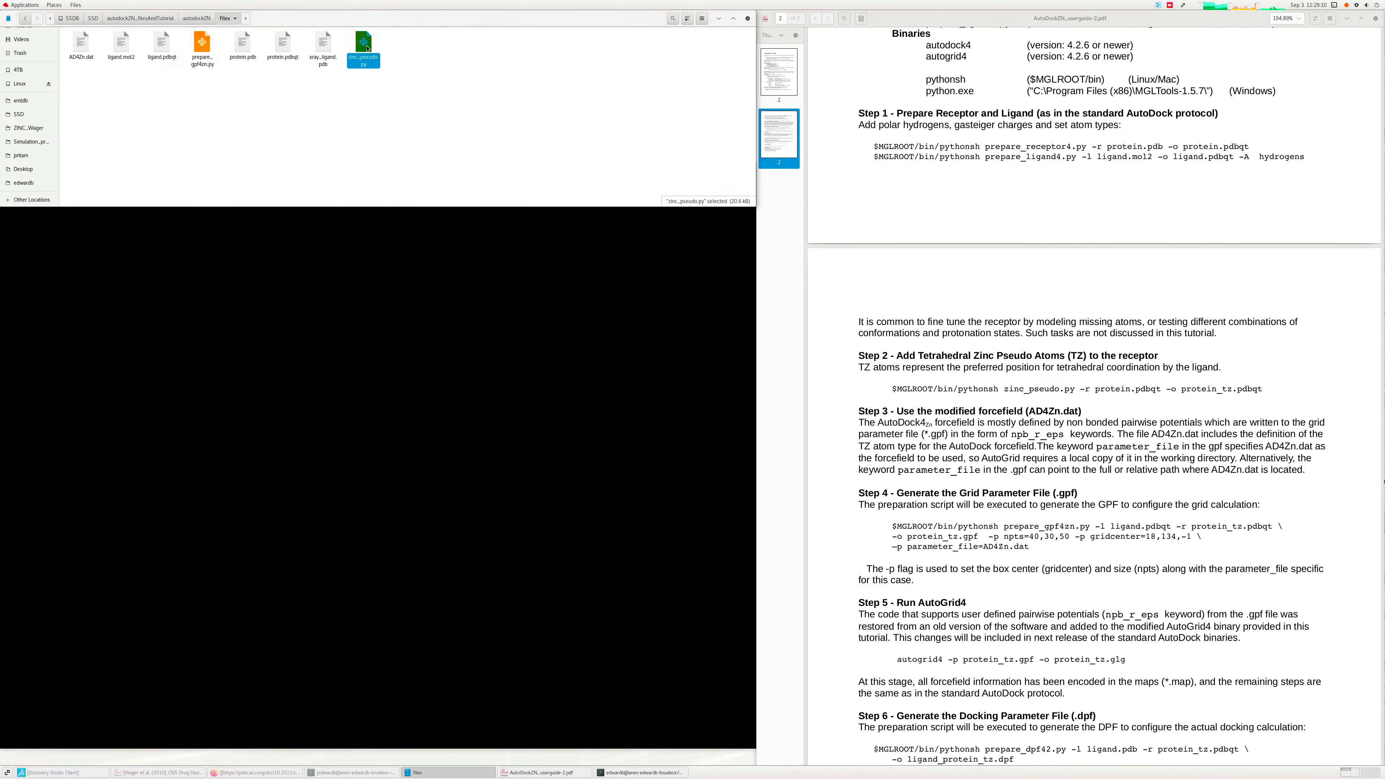
{"action": "scroll", "coordinate": [425, 302], "scroll_direction": "down", "scroll_amount": 20}
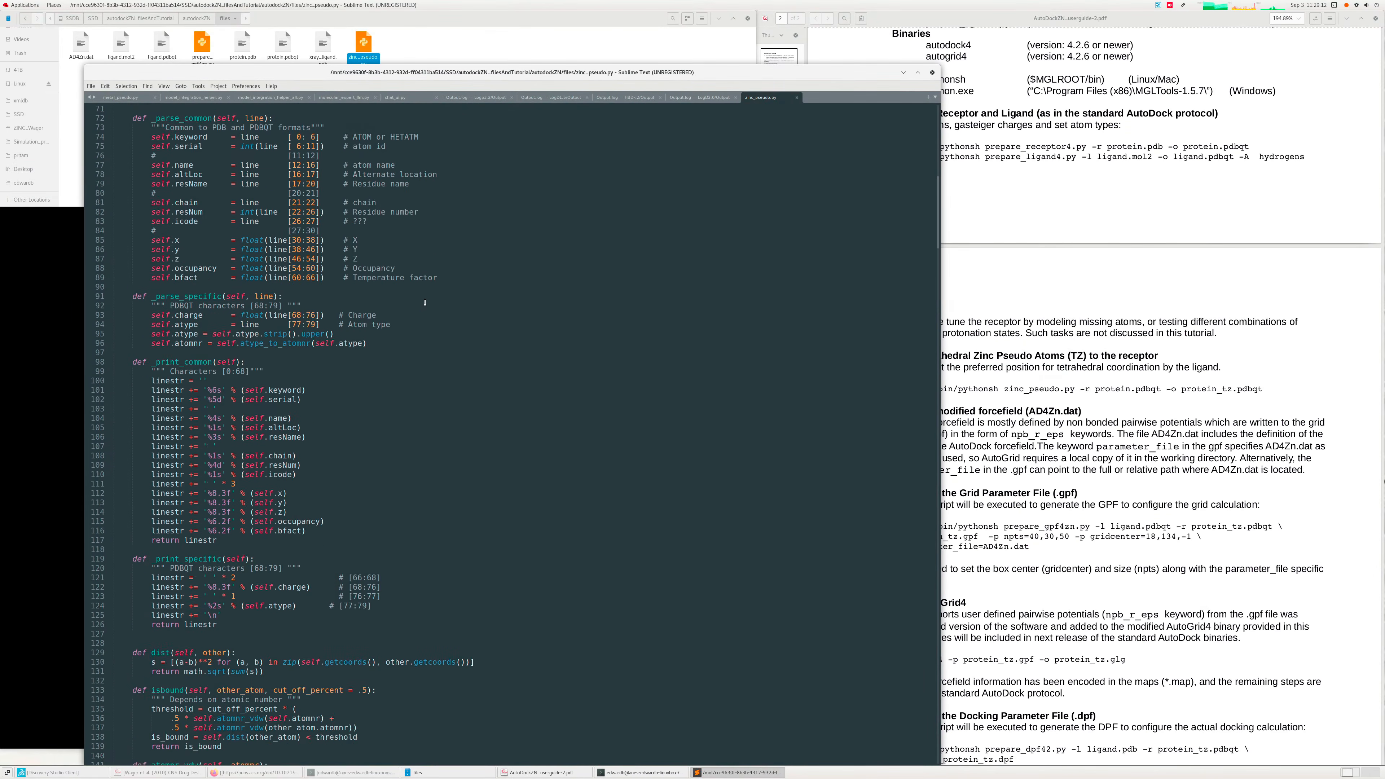
{"action": "scroll", "coordinate": [425, 302], "scroll_direction": "up", "scroll_amount": 13}
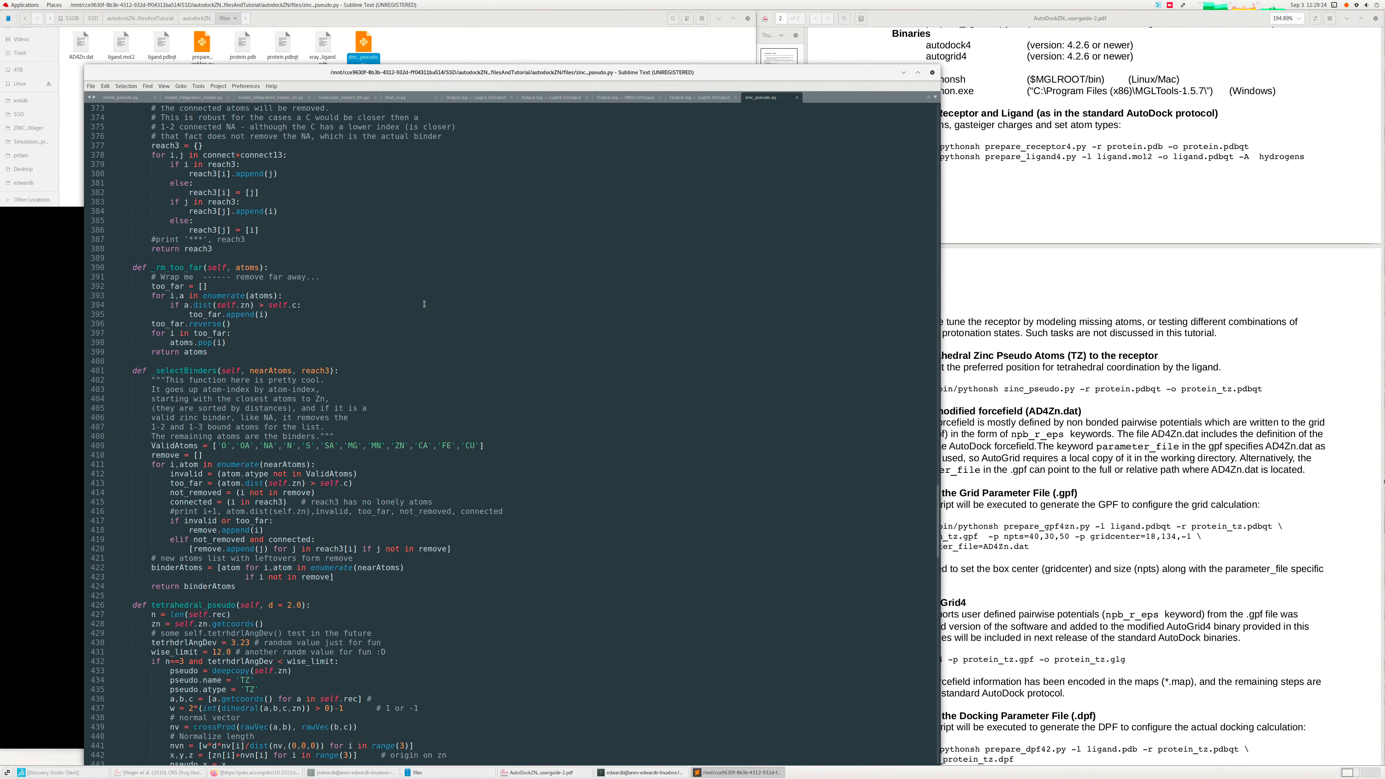
{"action": "scroll", "coordinate": [424, 303], "scroll_direction": "up", "scroll_amount": 20}
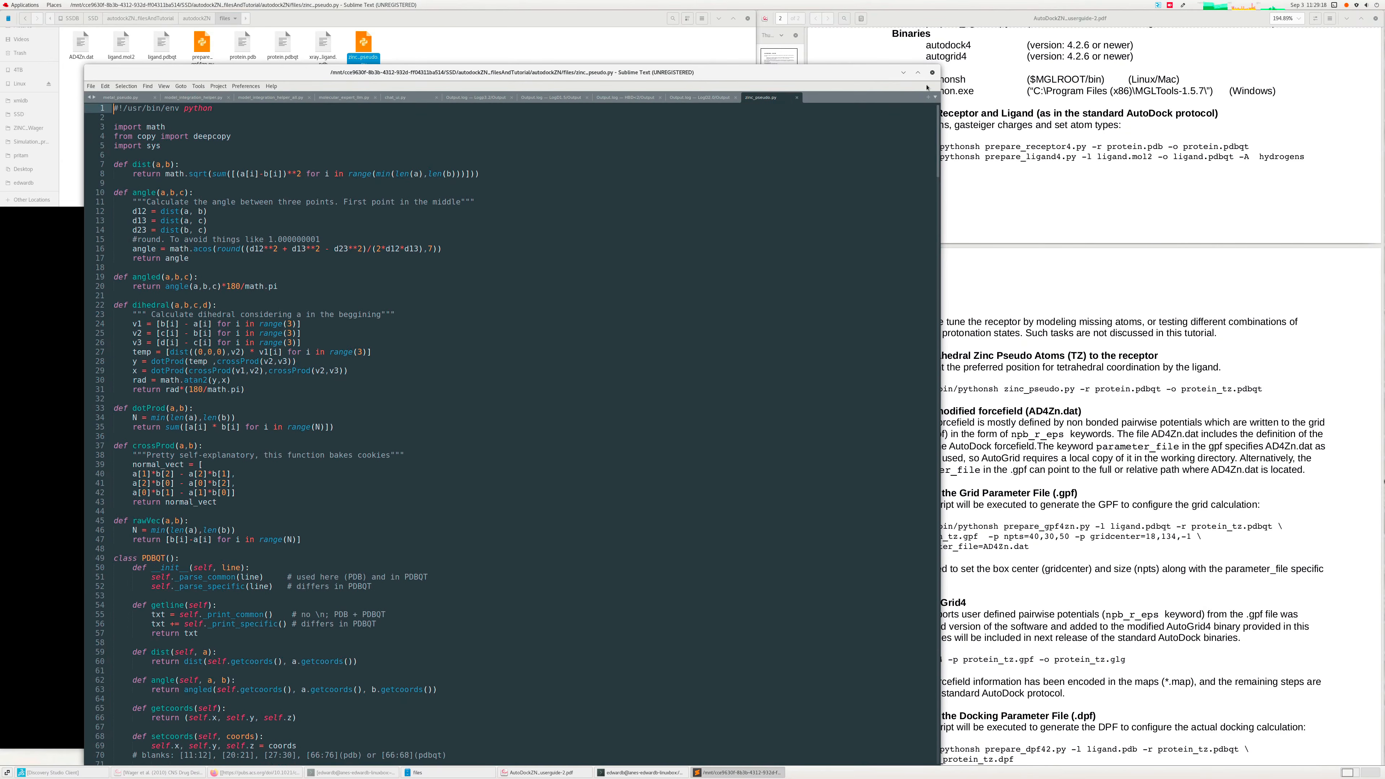
{"action": "left_click", "coordinate": [932, 72]}
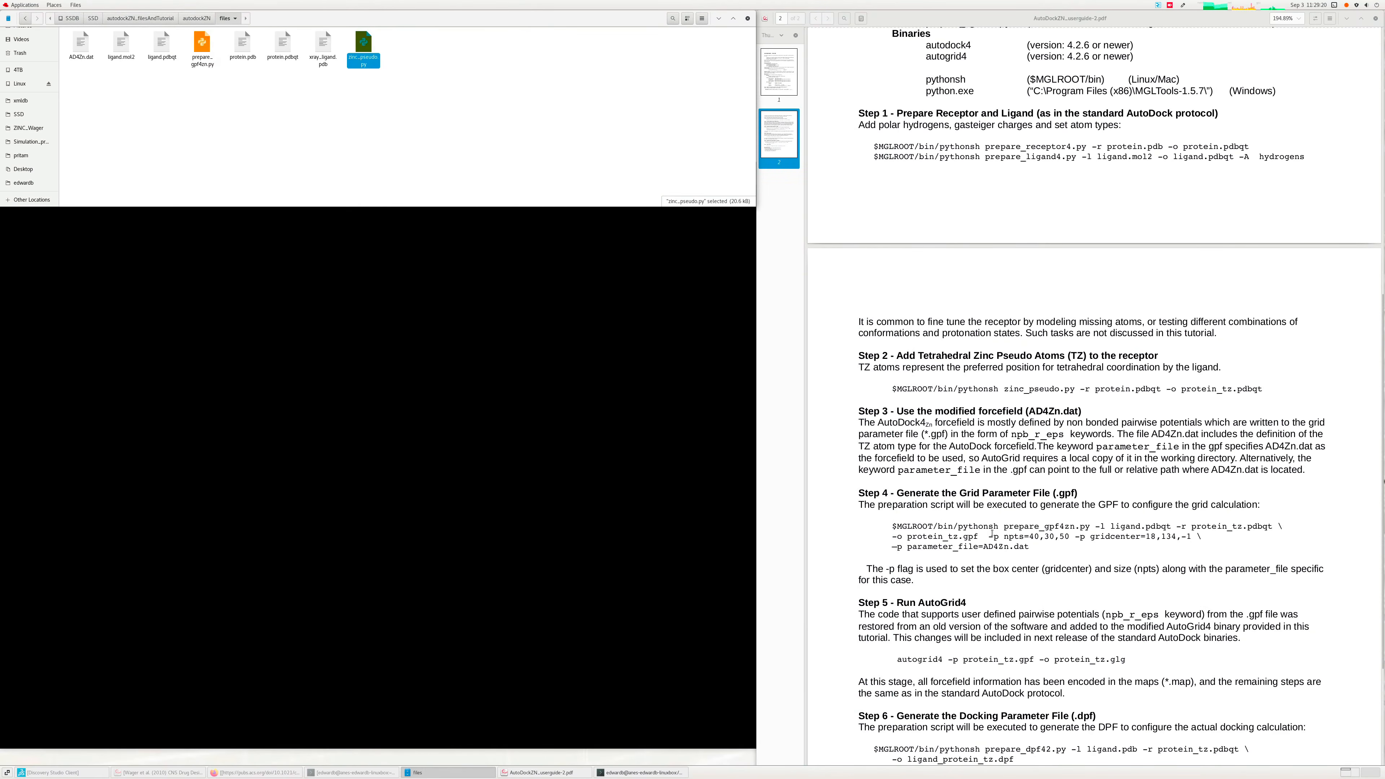
- Run python zinc_pseudo.py -r protein.pdbqt -o protein_tz.pdbqt in the terminal, copying the script arguments from the tutorial PDF
{"action": "left_click", "coordinate": [996, 387]}
{"action": "left_click_drag", "start_coordinate": [1004, 389], "coordinate": [1262, 388]}
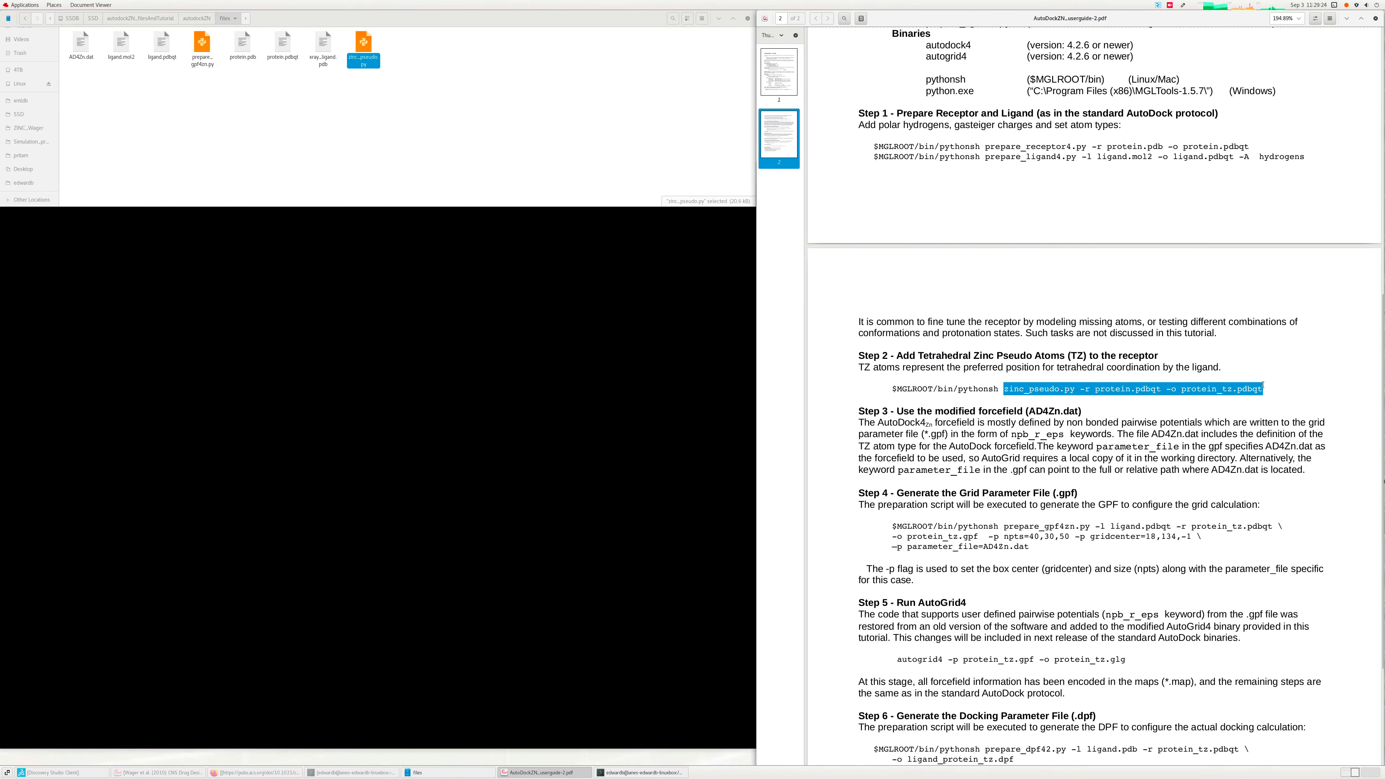
{"action": "right_click", "coordinate": [1211, 390]}
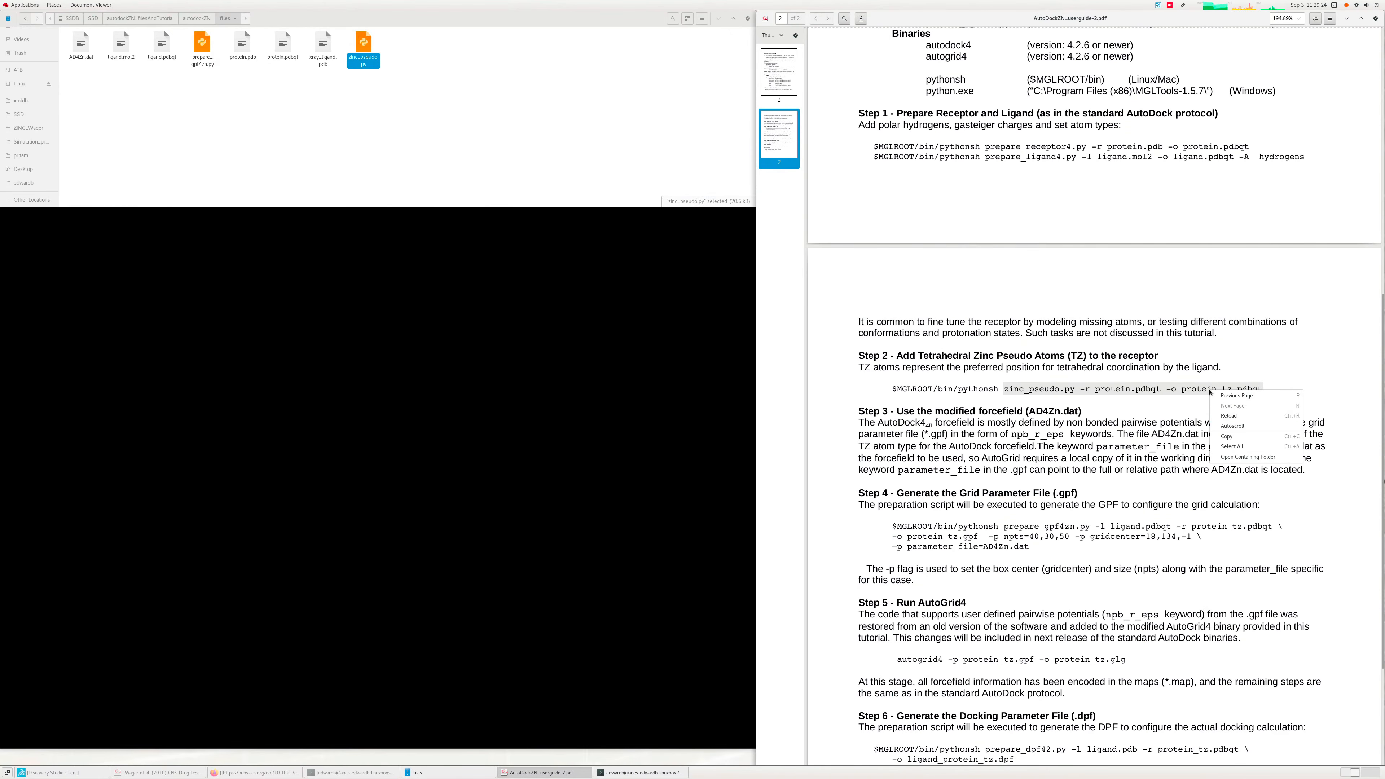
{"action": "left_click", "coordinate": [1235, 438]}
{"action": "left_click", "coordinate": [234, 324]}
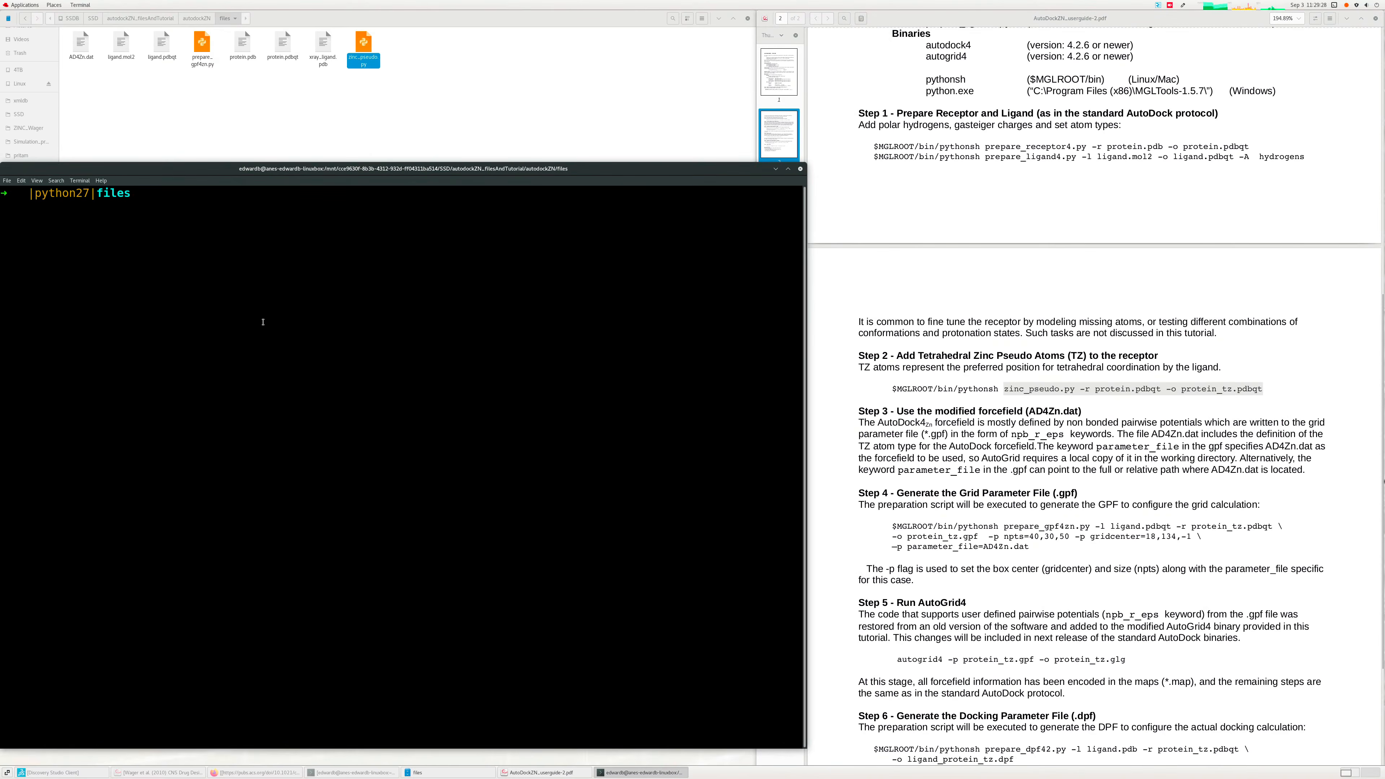
{"action": "type", "text": "python"}
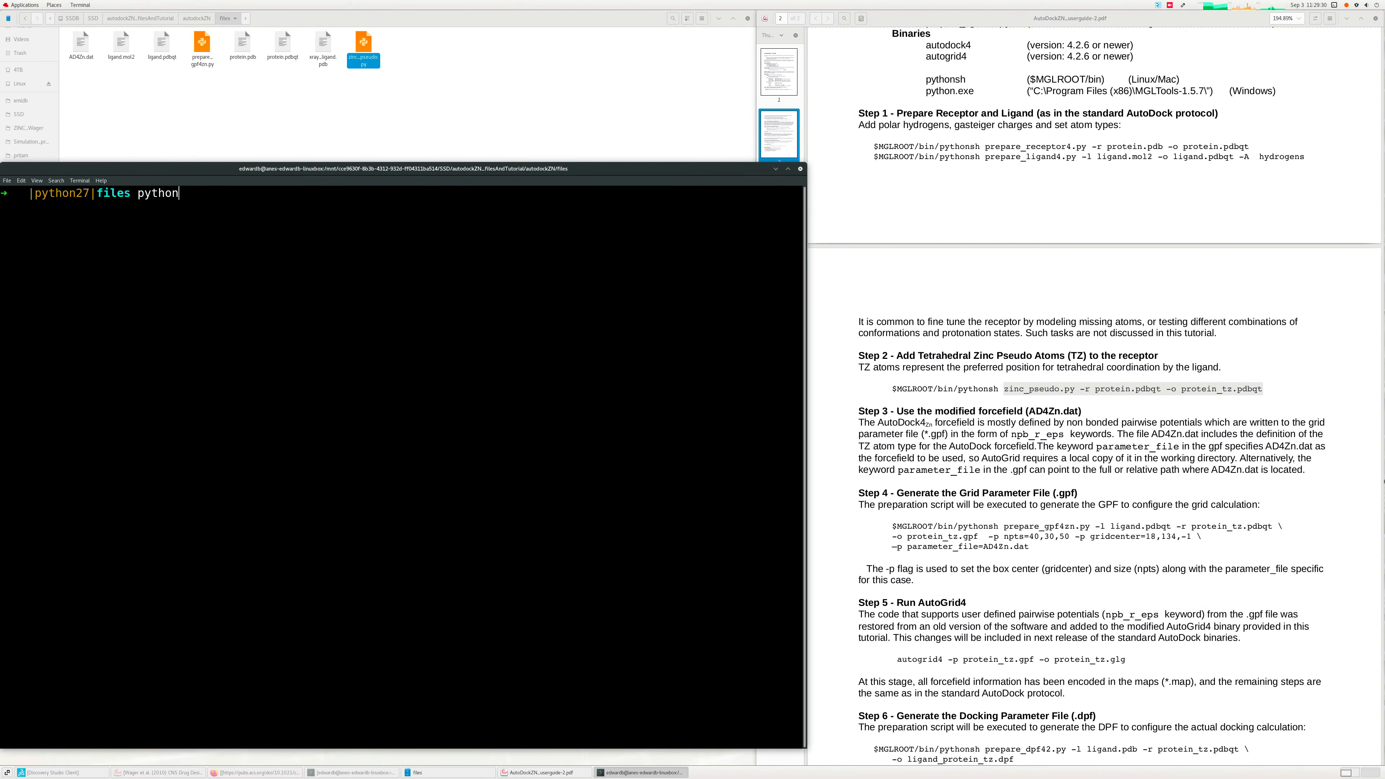
{"action": "key", "text": "ctrl+shift+v"}
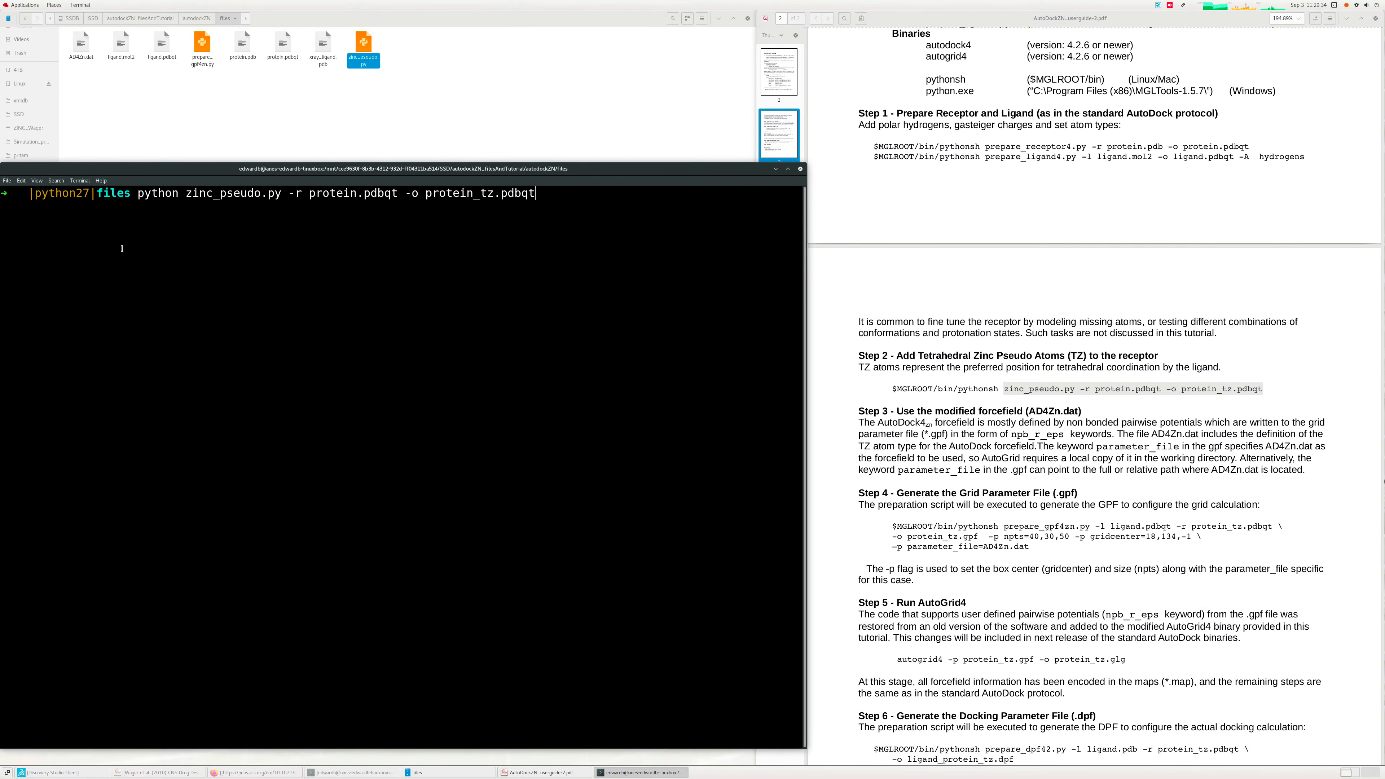
{"action": "left_click", "coordinate": [282, 45]}
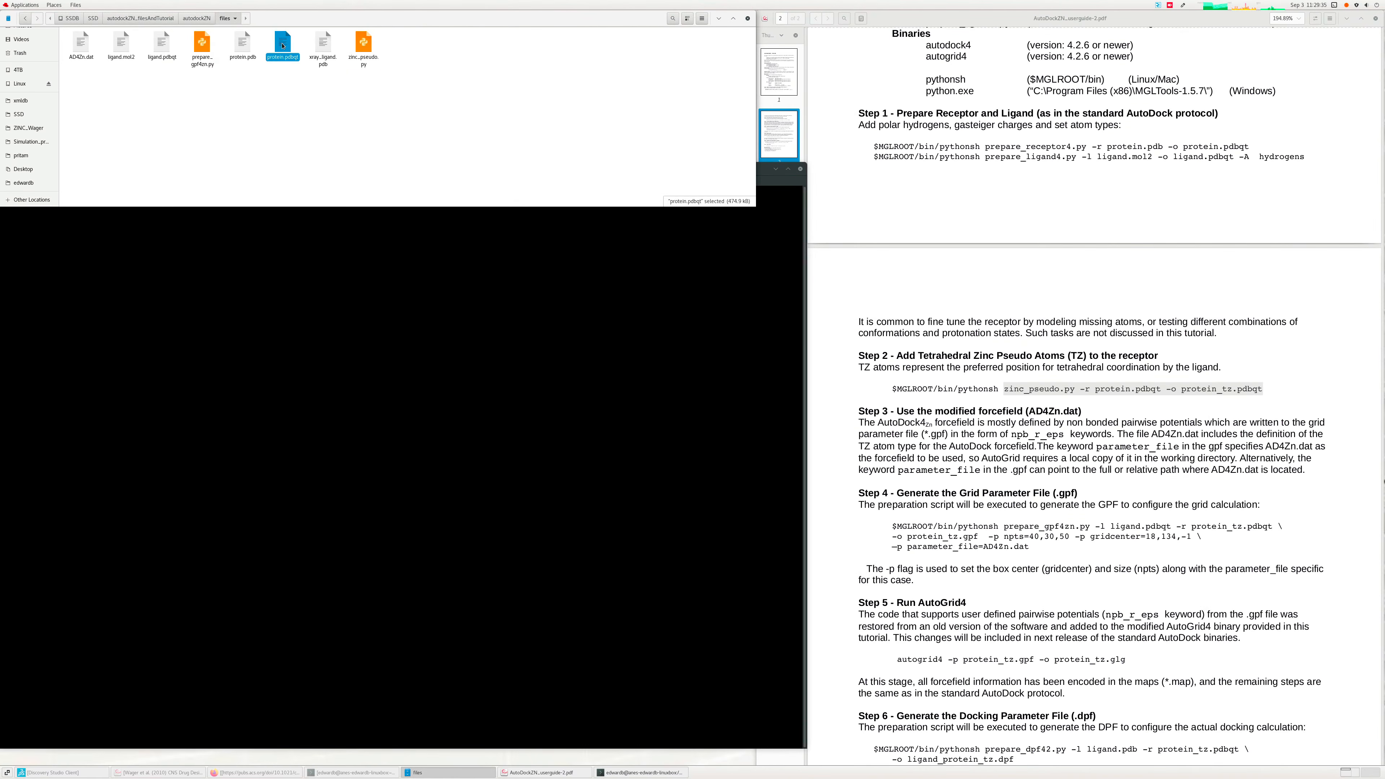
{"action": "left_click", "coordinate": [400, 289]}
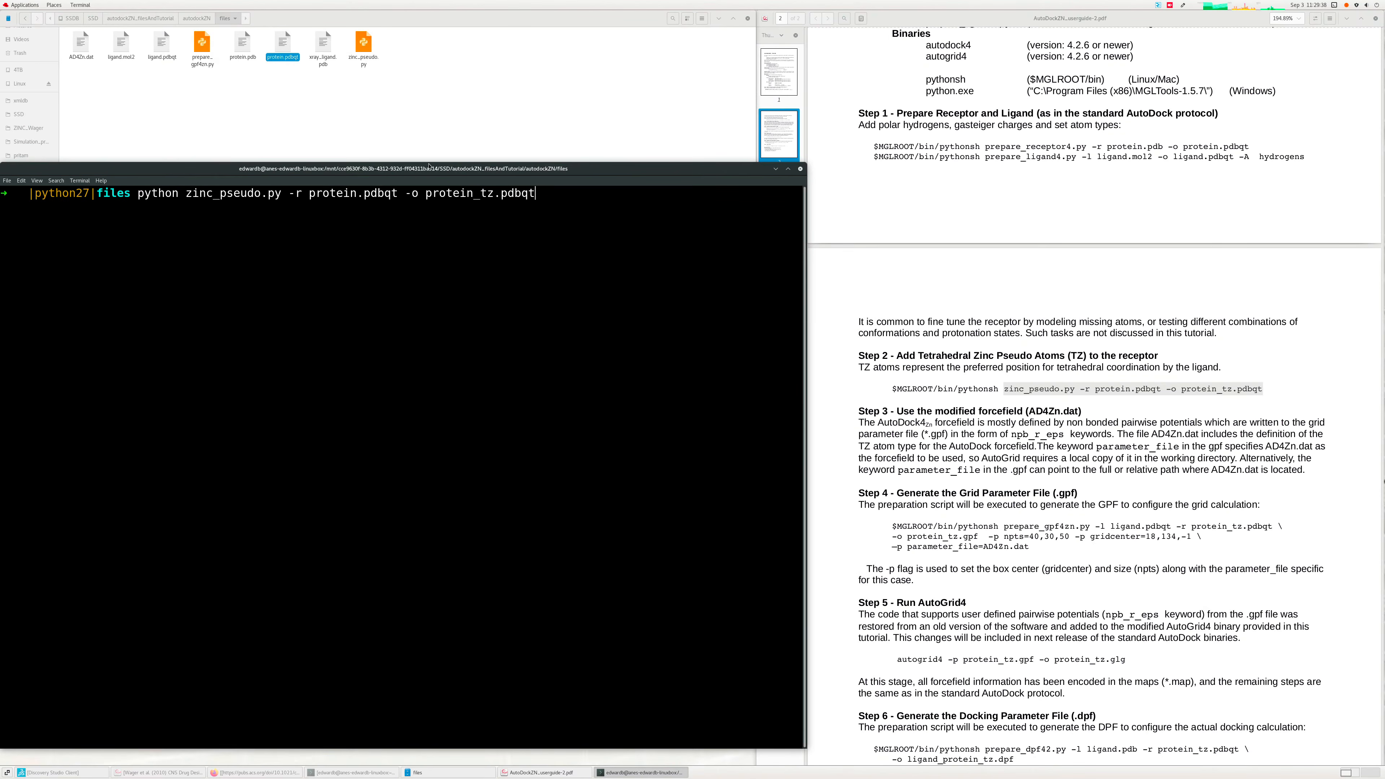
{"action": "left_click_drag", "start_coordinate": [429, 164], "coordinate": [431, 216]}
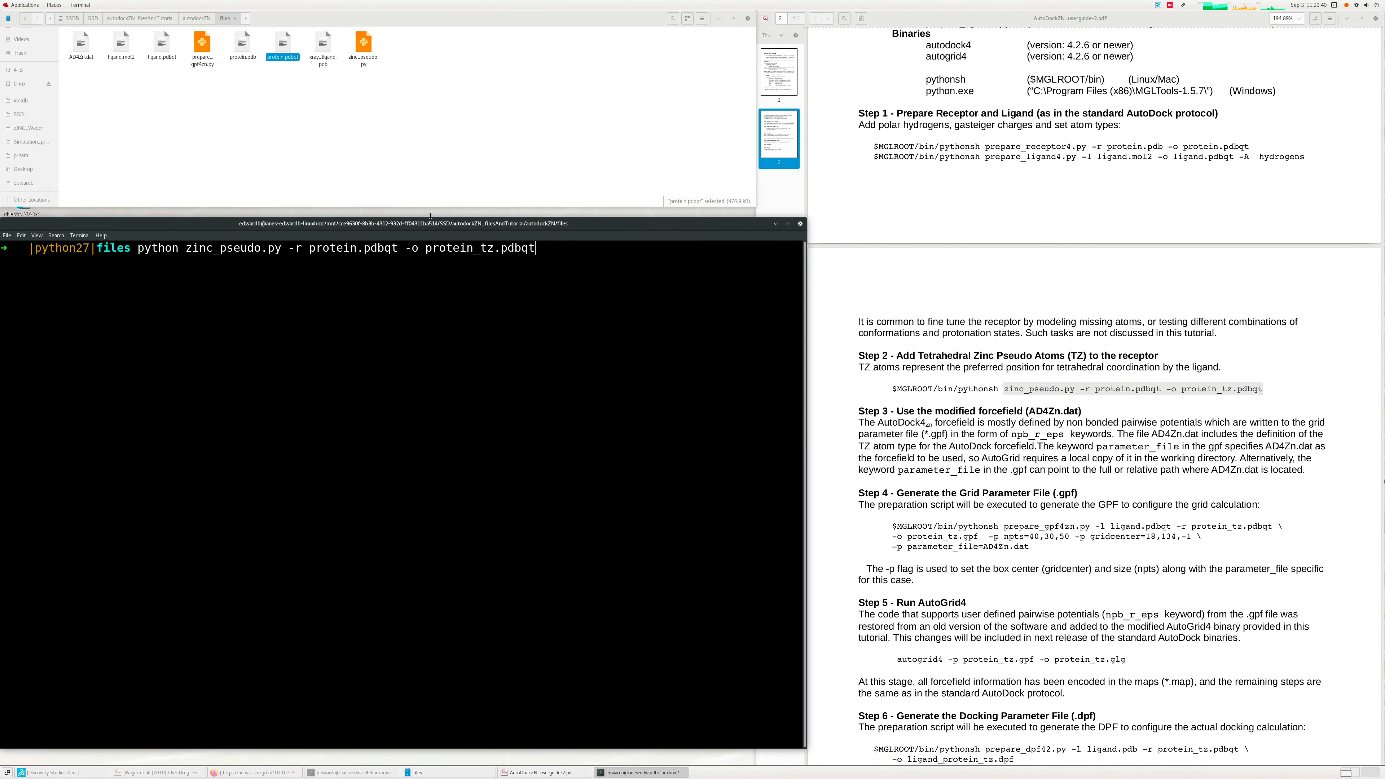
{"action": "key", "text": "Return"}
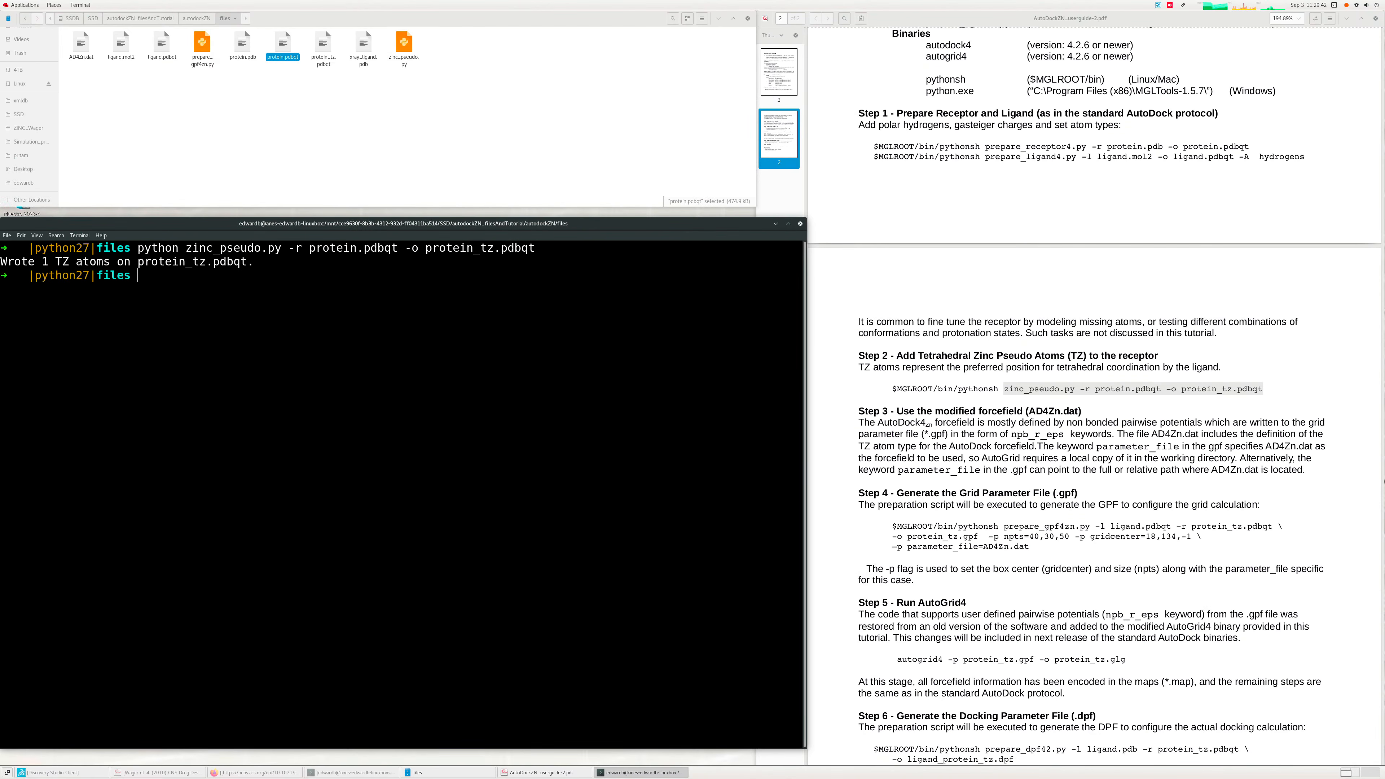
- Open protein_tz.pdbqt, examine the TZ atom record at the end of the file, close it, and clear the terminal
{"action": "left_click", "coordinate": [326, 53]}
{"action": "double_click", "coordinate": [325, 53]}
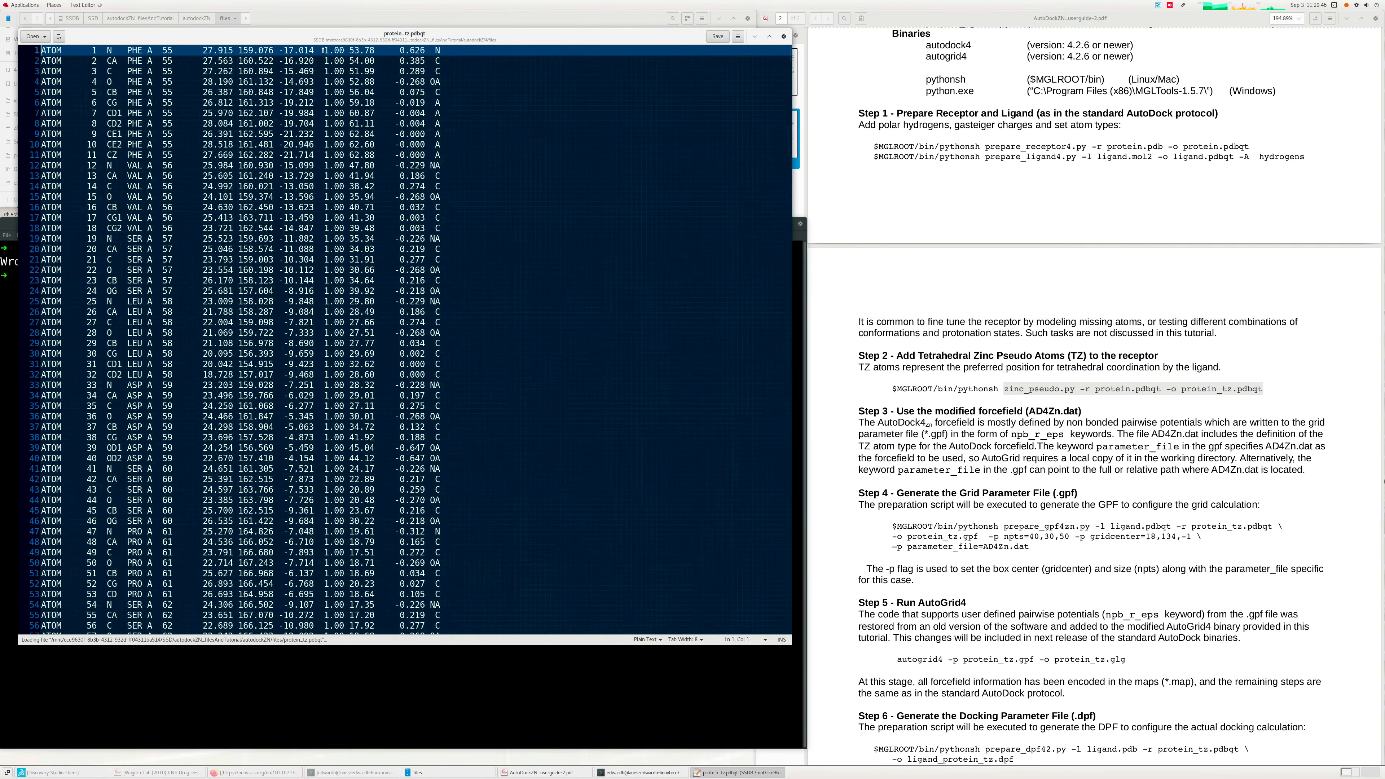
{"action": "scroll", "coordinate": [767, 108], "scroll_direction": "down", "scroll_amount": 20}
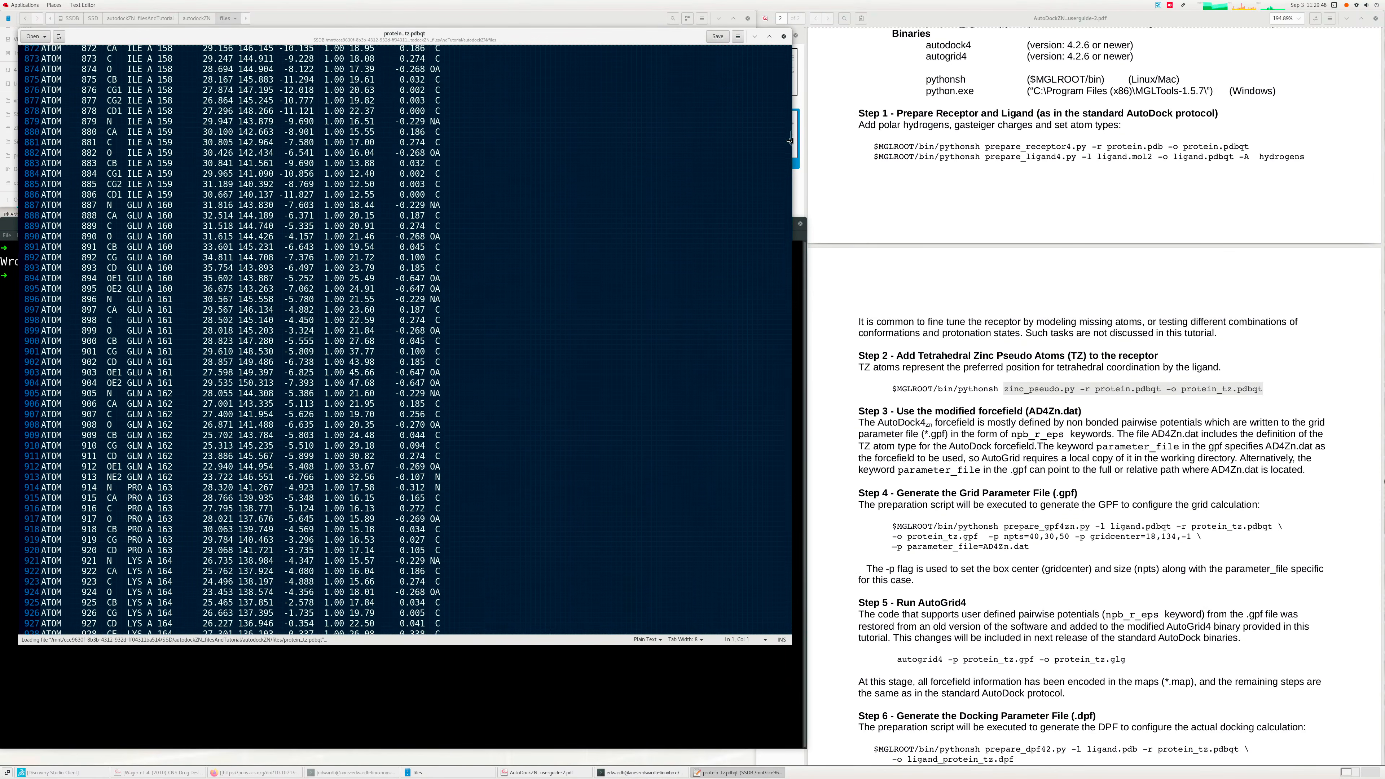
{"action": "left_click_drag", "start_coordinate": [791, 147], "coordinate": [789, 660]}
{"action": "left_click_drag", "start_coordinate": [453, 629], "coordinate": [38, 629]}
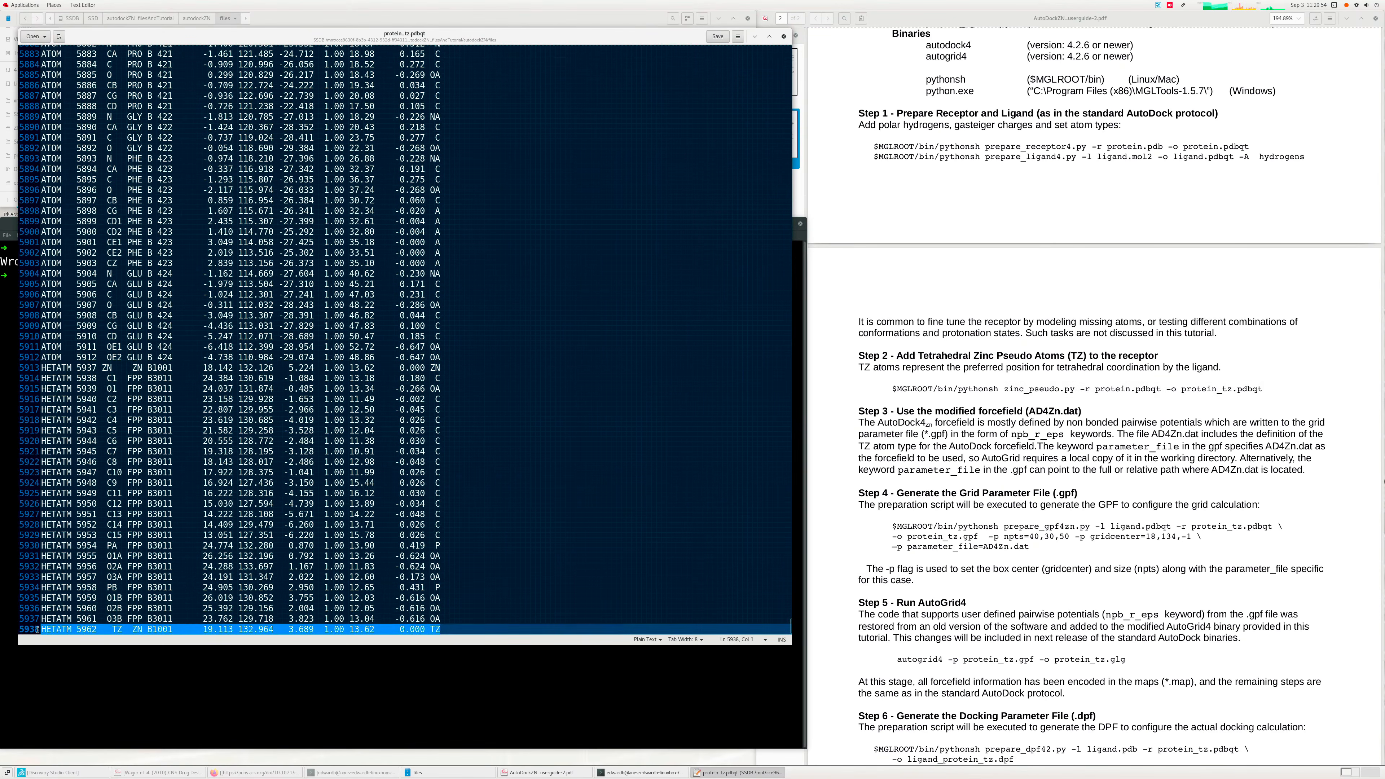
{"action": "left_click", "coordinate": [528, 533]}
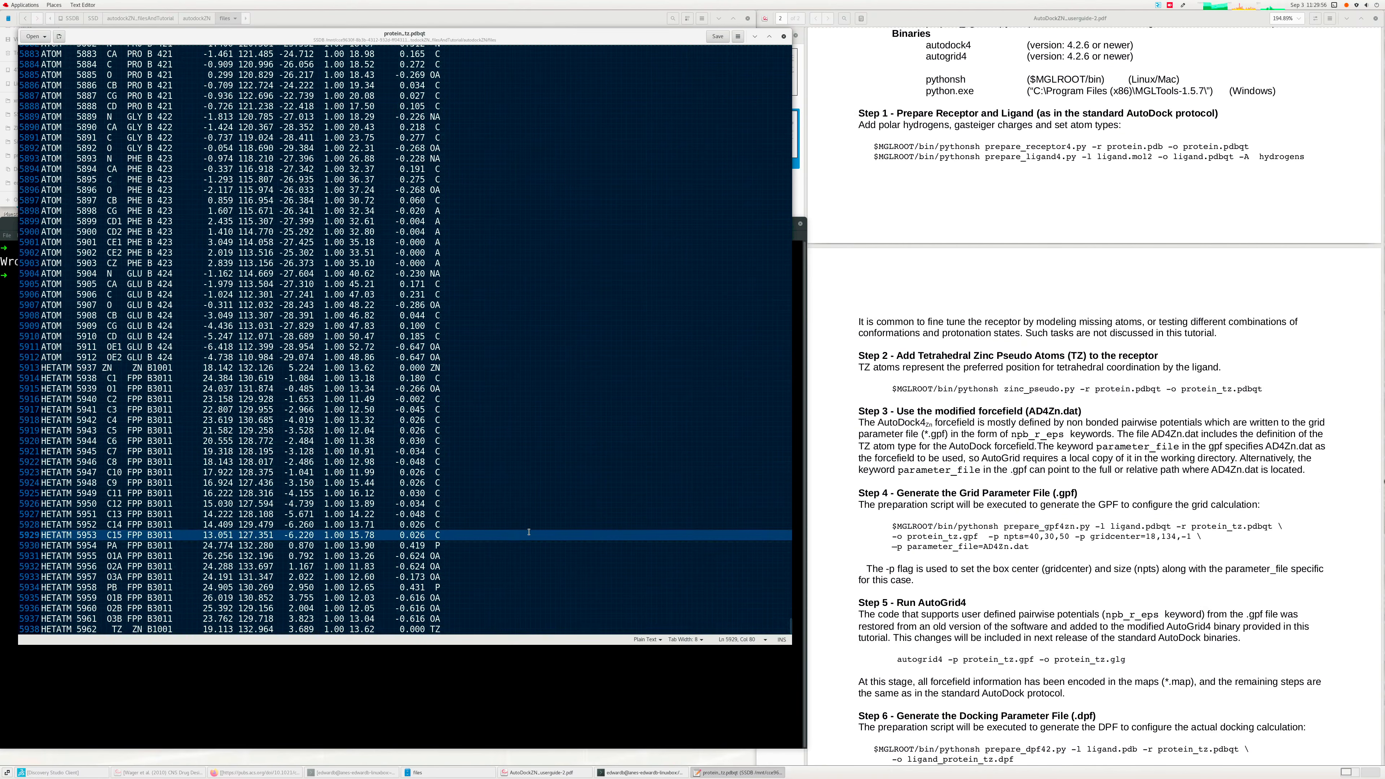
{"action": "left_click", "coordinate": [784, 36]}
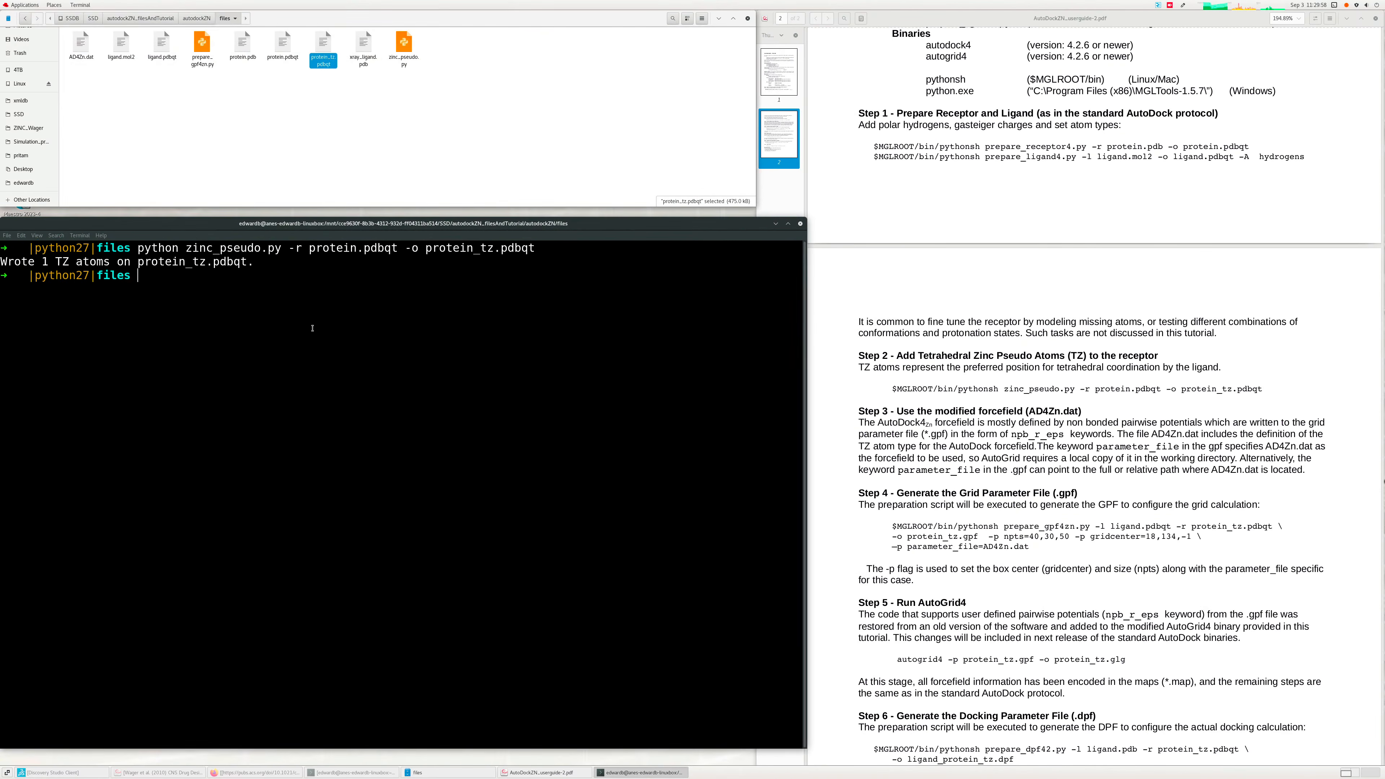
{"action": "type", "text": "clear"}
{"action": "key", "text": "Return"}
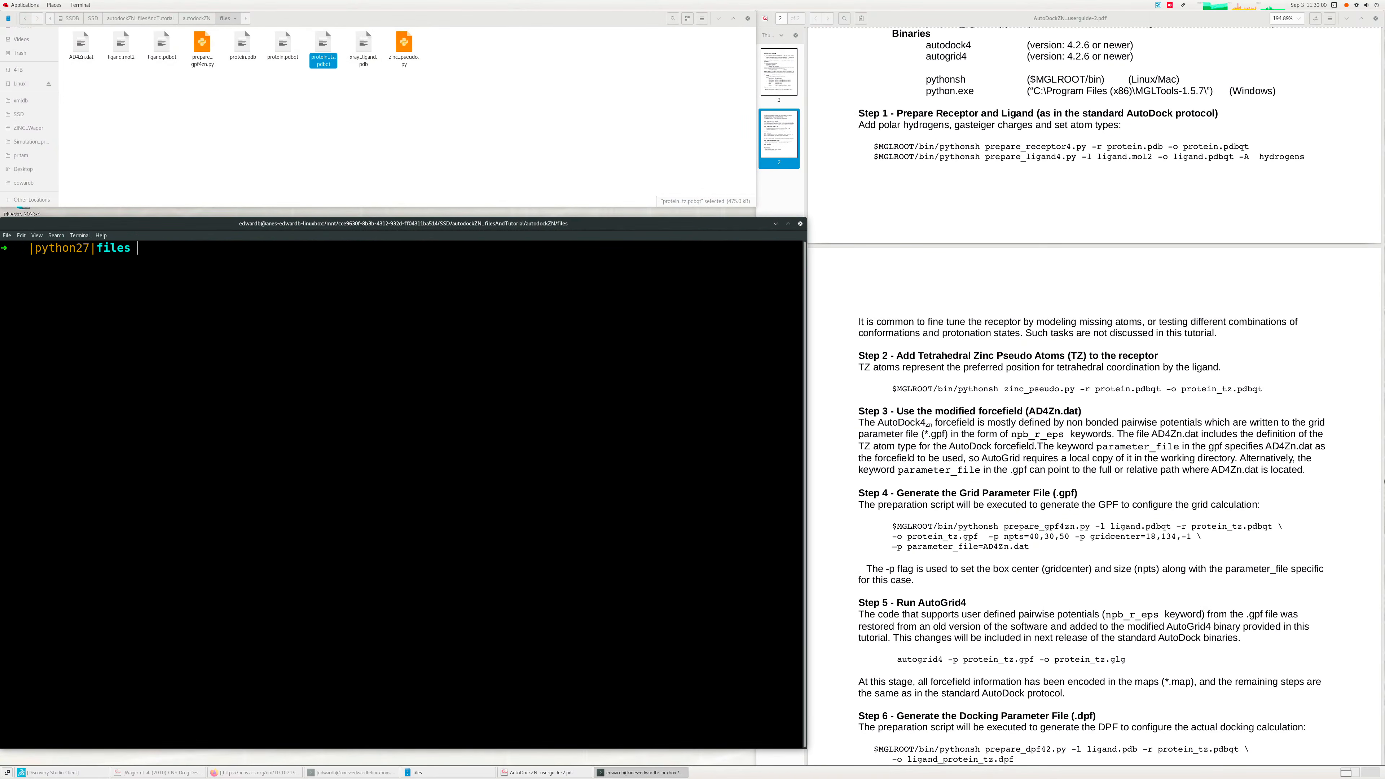
- Check the tutorial's Step 3, open AD4Zn.dat to examine the zinc and TZ atom parameter lines, and close it
{"action": "left_click", "coordinate": [965, 480]}
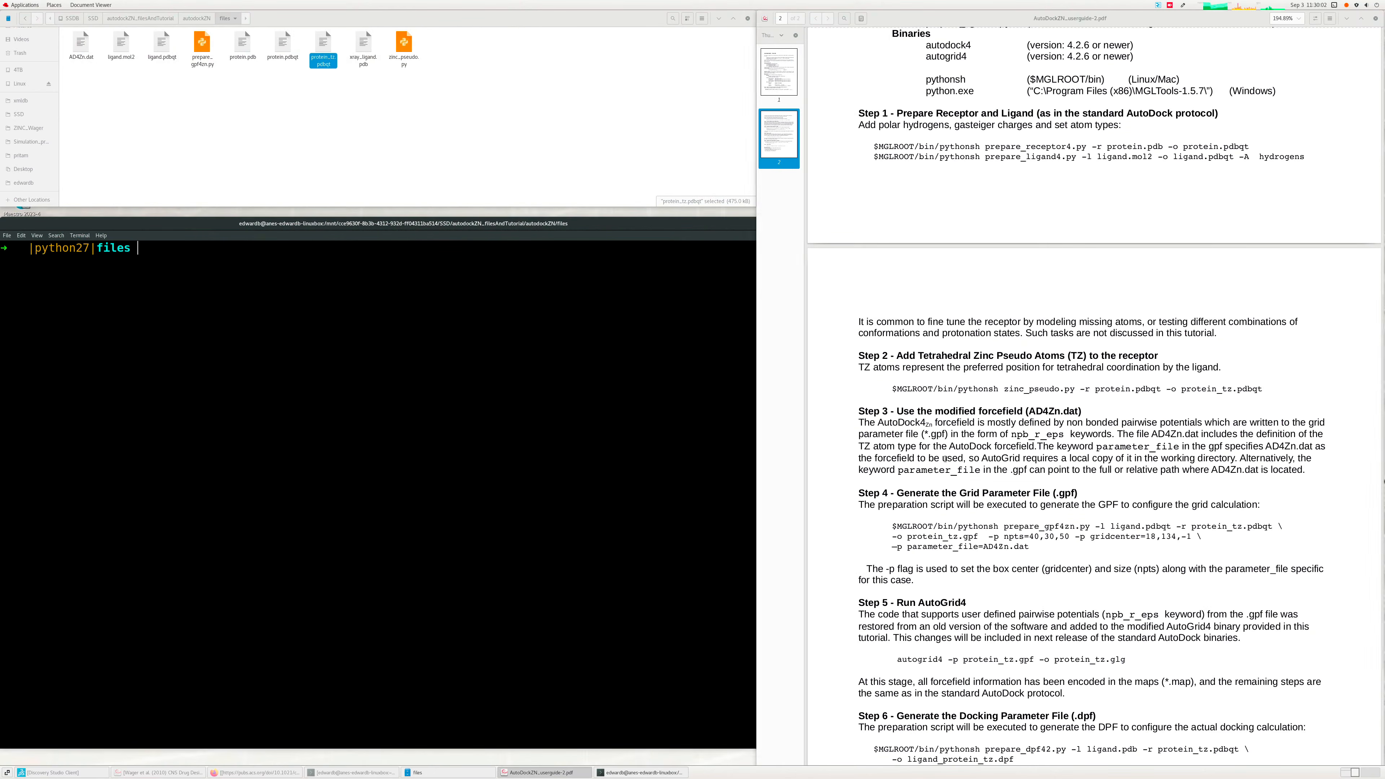
{"action": "scroll", "coordinate": [965, 480], "scroll_direction": "down", "scroll_amount": 1}
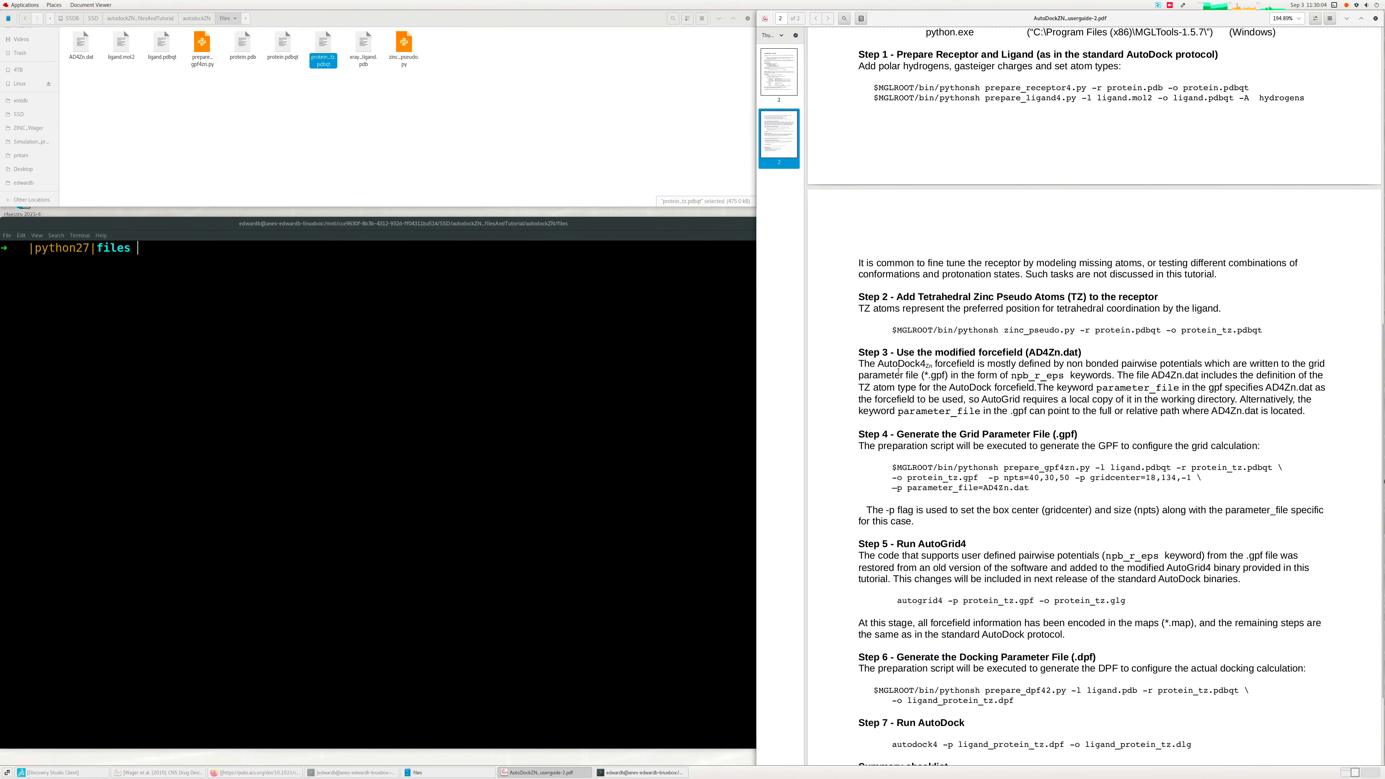
{"action": "double_click", "coordinate": [81, 43]}
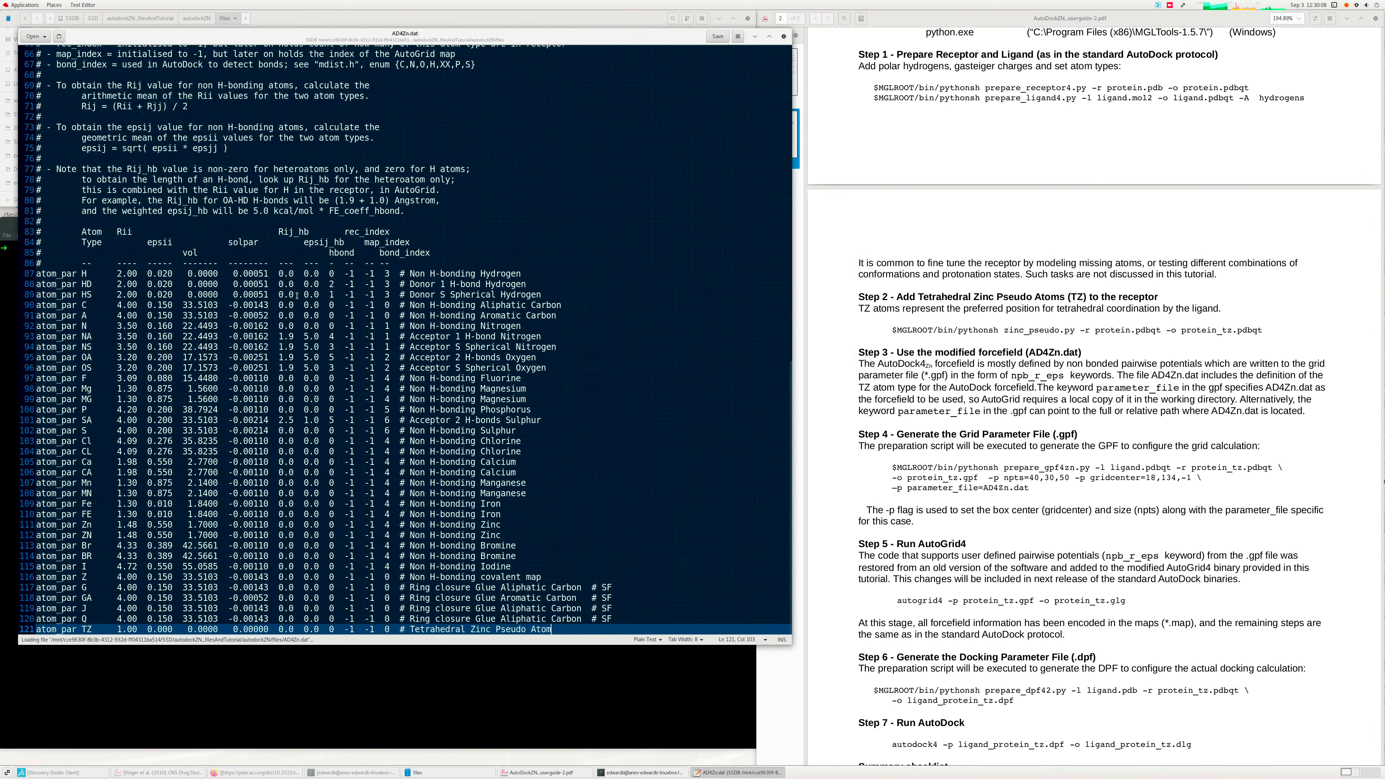
{"action": "left_click", "coordinate": [37, 630]}
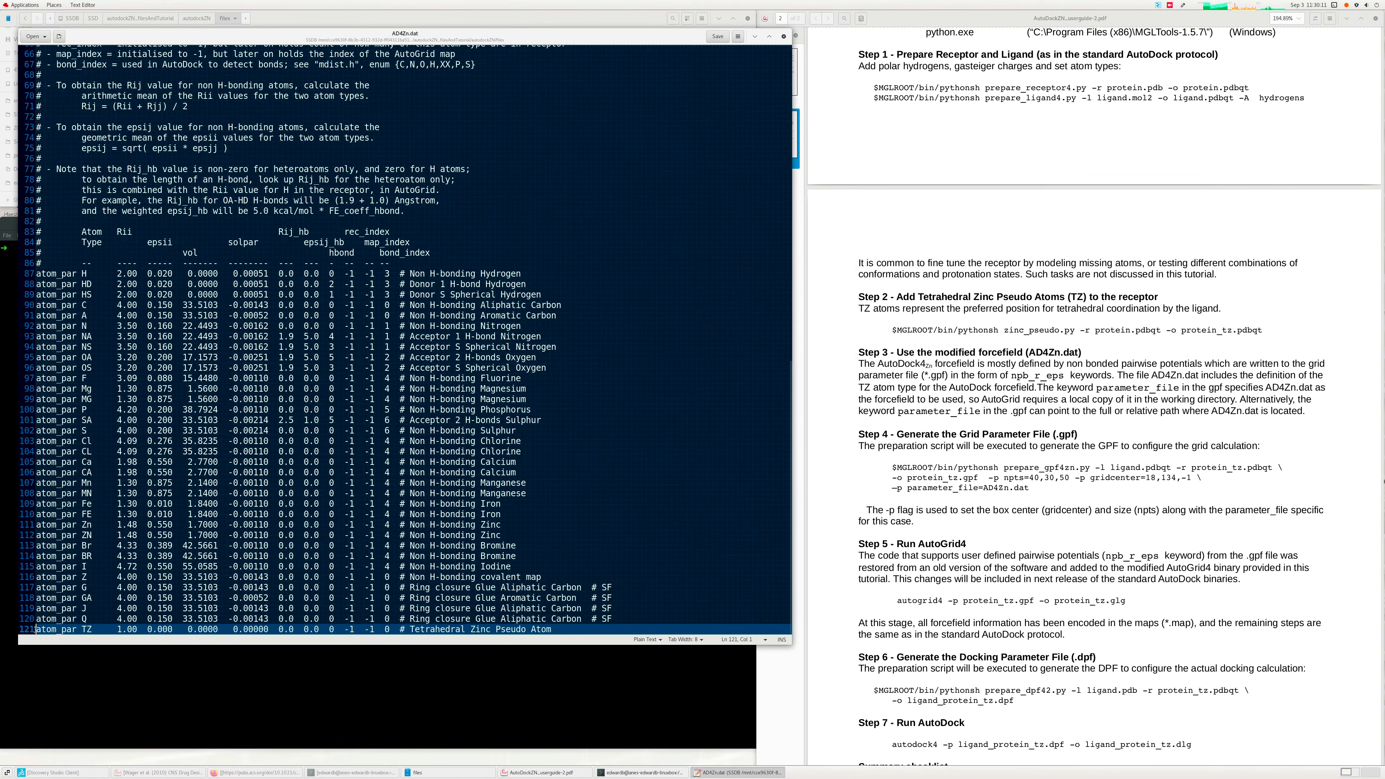
{"action": "left_click_drag", "start_coordinate": [36, 630], "coordinate": [554, 630]}
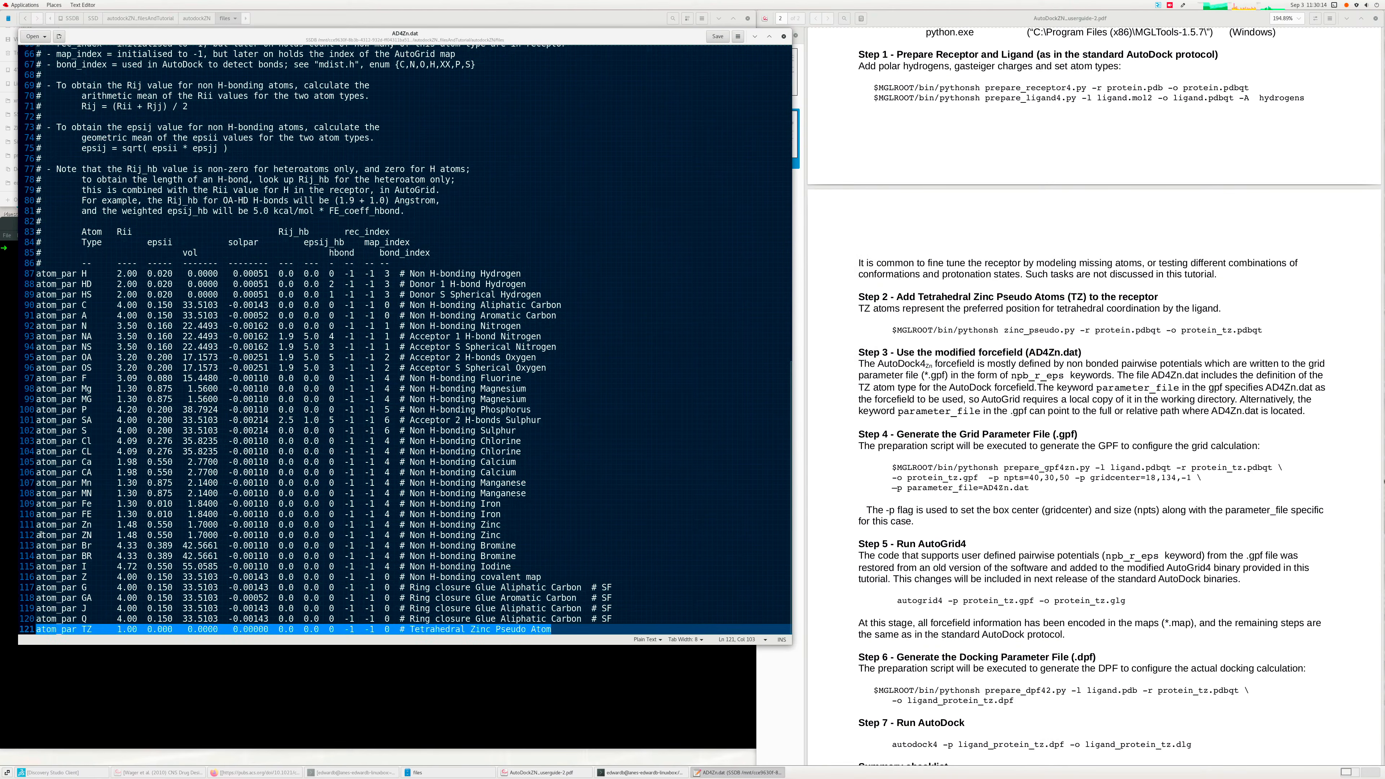
{"action": "left_click_drag", "start_coordinate": [36, 524], "coordinate": [518, 535]}
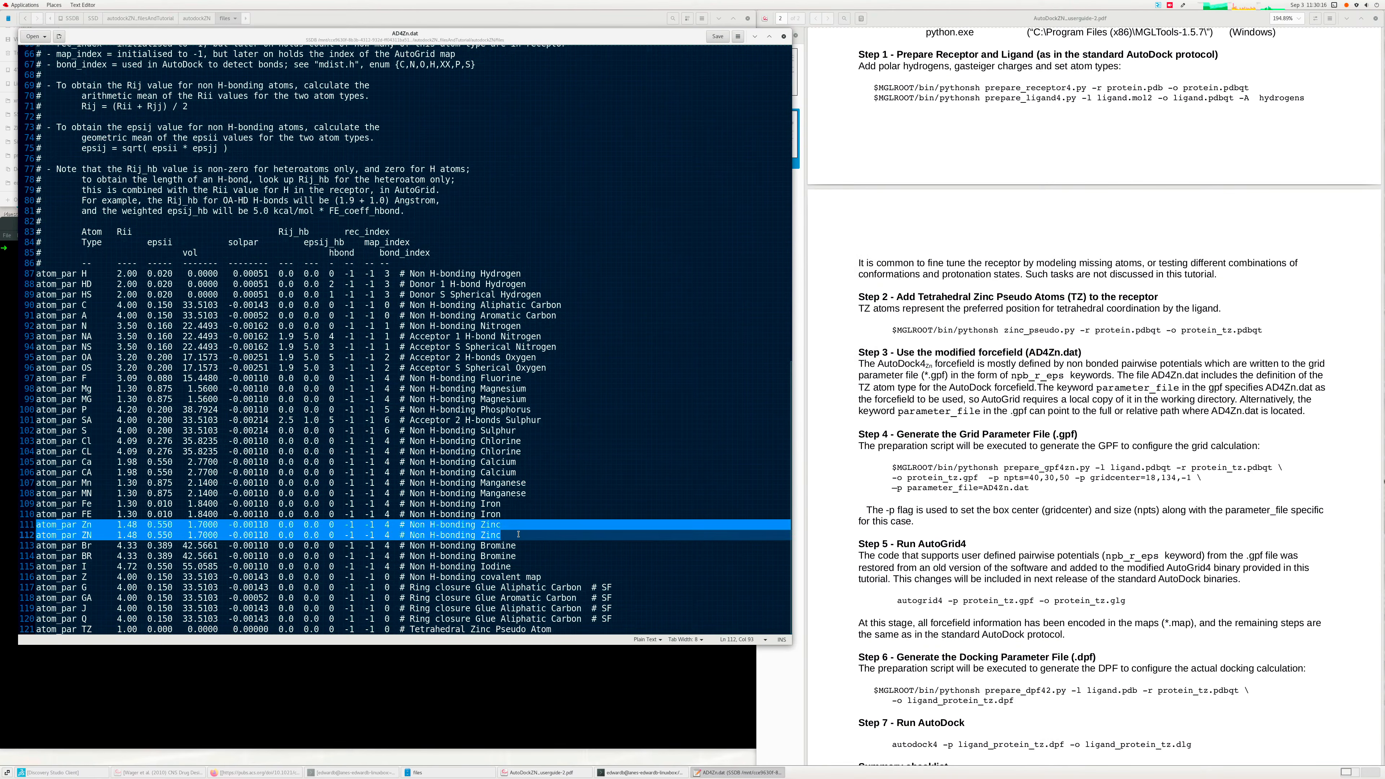
{"action": "left_click_drag", "start_coordinate": [553, 630], "coordinate": [33, 631]}
{"action": "left_click", "coordinate": [551, 484]}
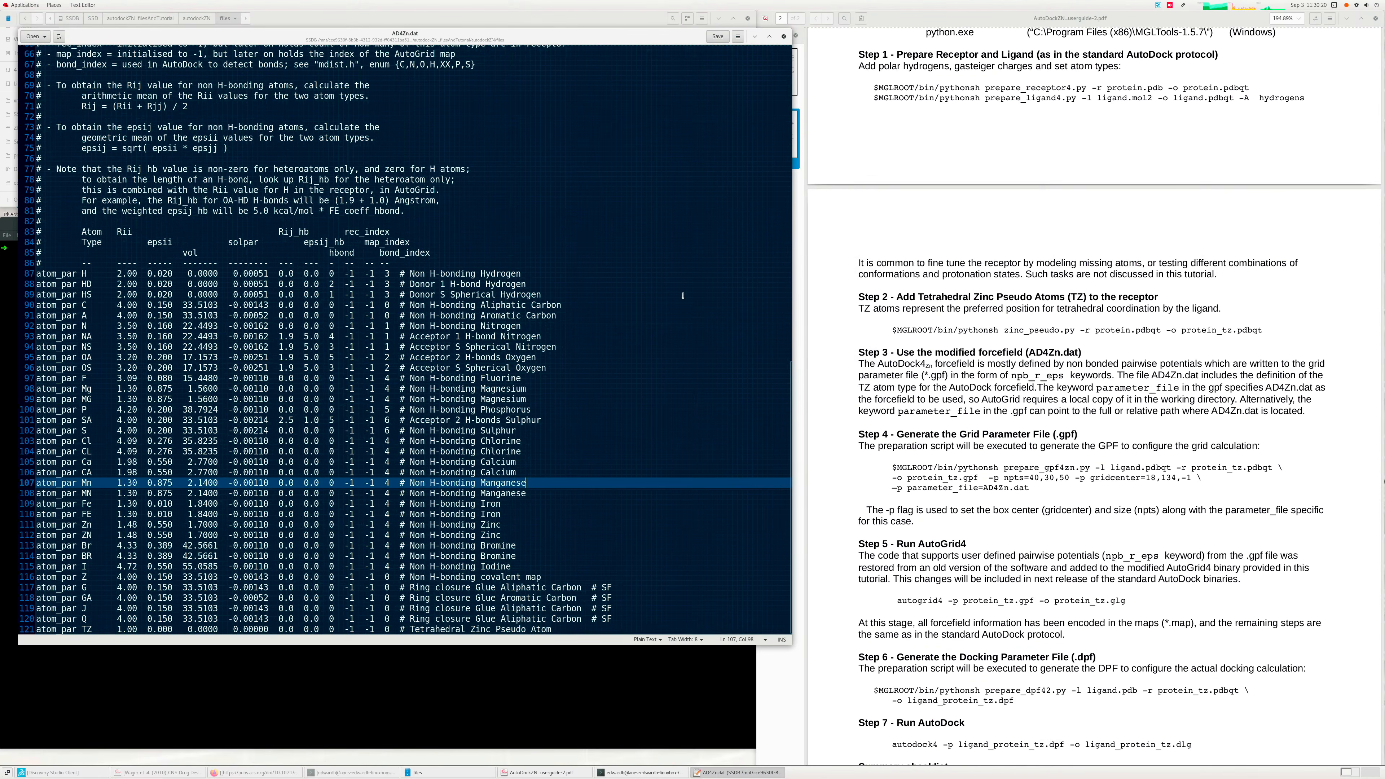
{"action": "left_click", "coordinate": [783, 36]}
{"action": "left_click", "coordinate": [236, 292]}
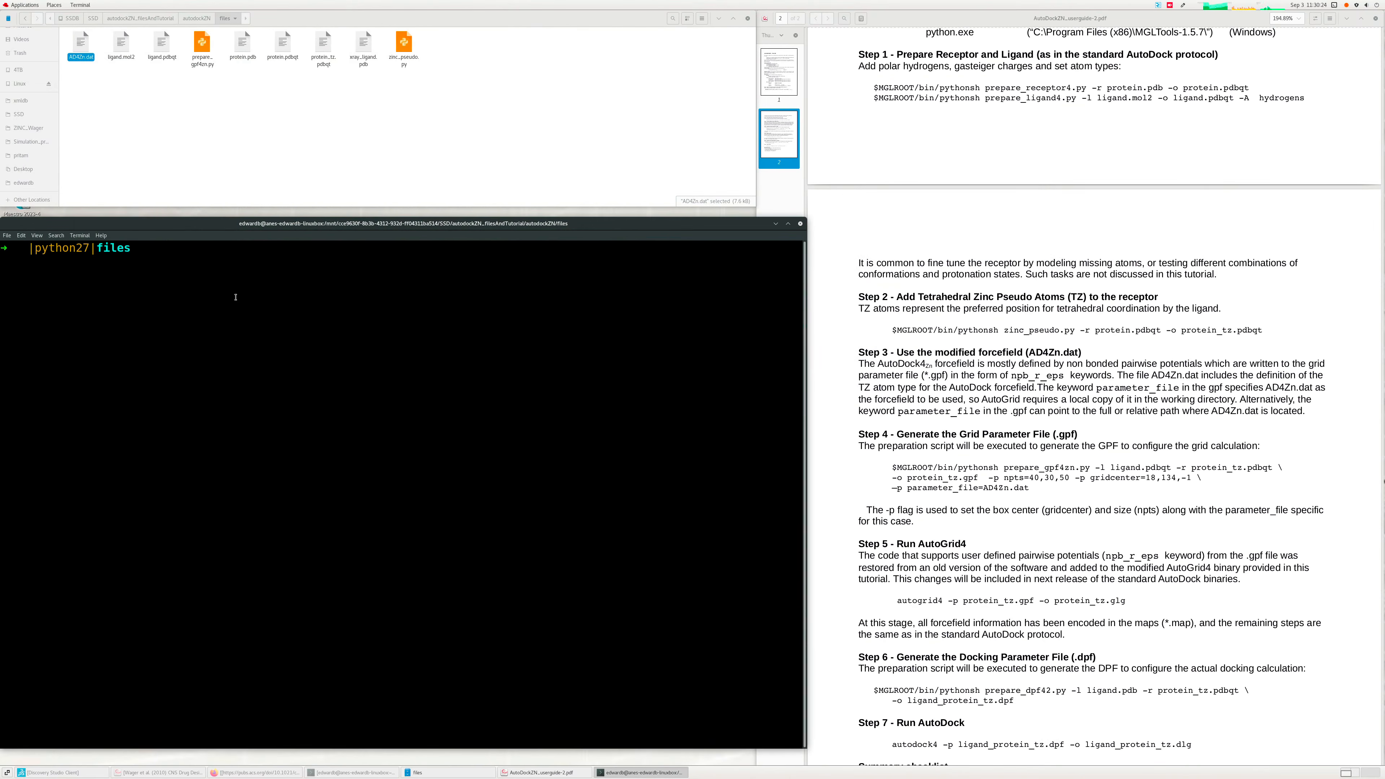
- Find the script named in the tutorial's Step 4, look through prepare_gpf4zn.py from the files folder, and close it
{"action": "left_click", "coordinate": [950, 476]}
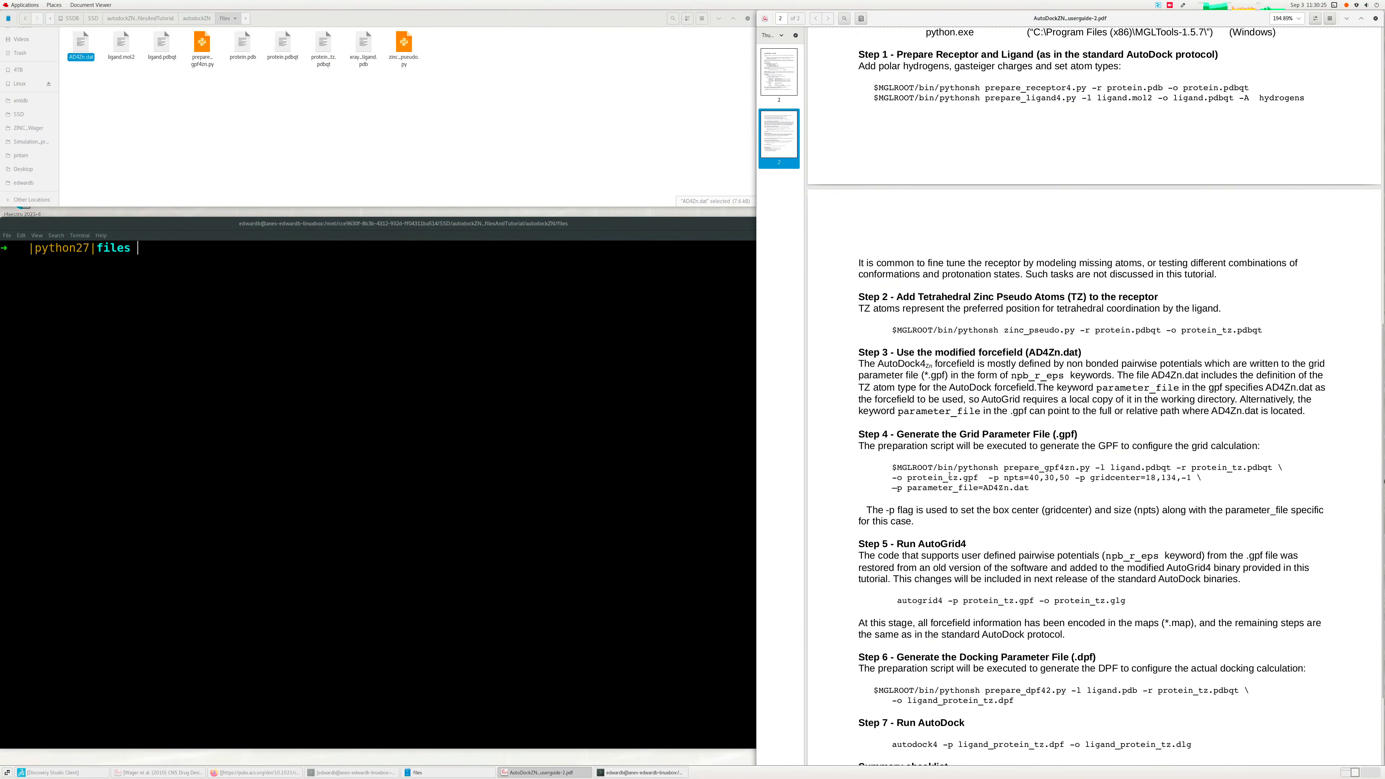
{"action": "double_click", "coordinate": [1004, 467]}
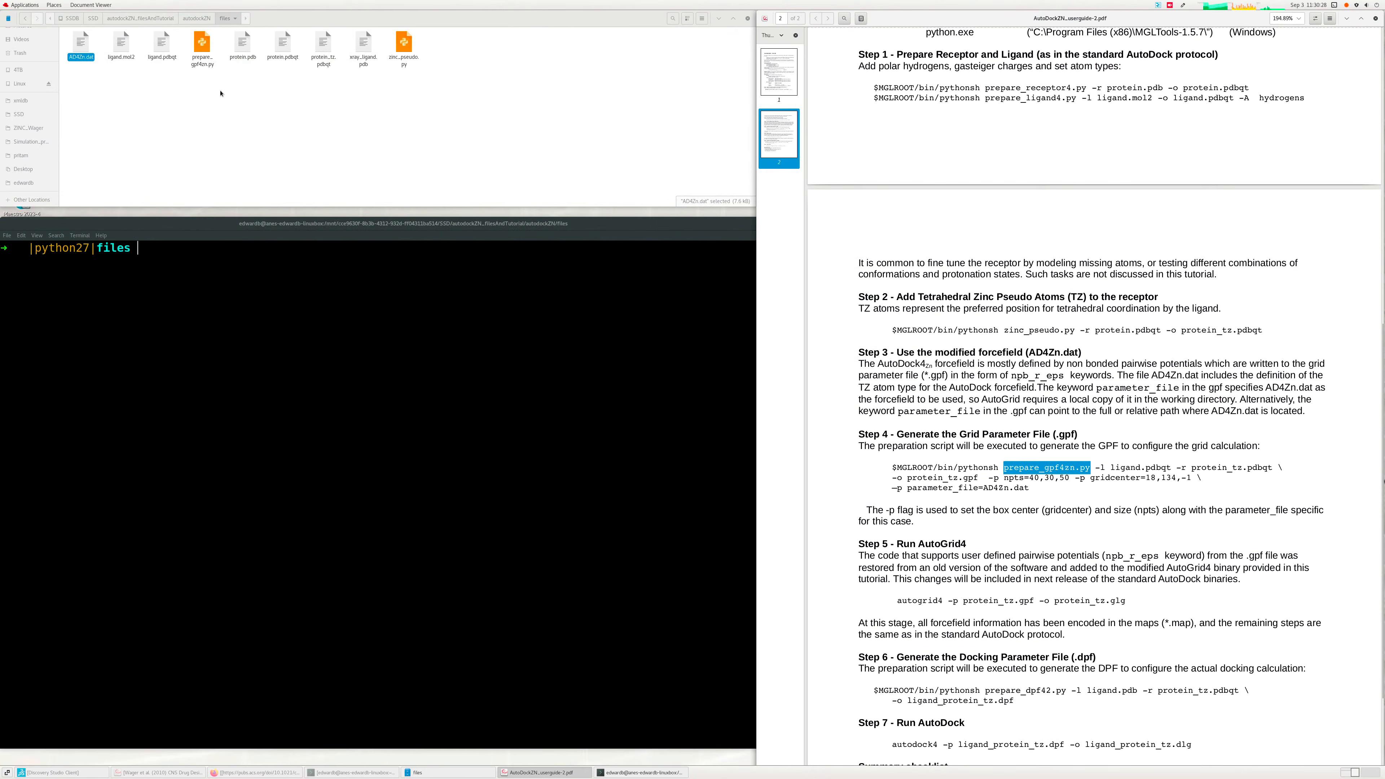
{"action": "double_click", "coordinate": [201, 44]}
{"action": "scroll", "coordinate": [362, 330], "scroll_direction": "down", "scroll_amount": 5}
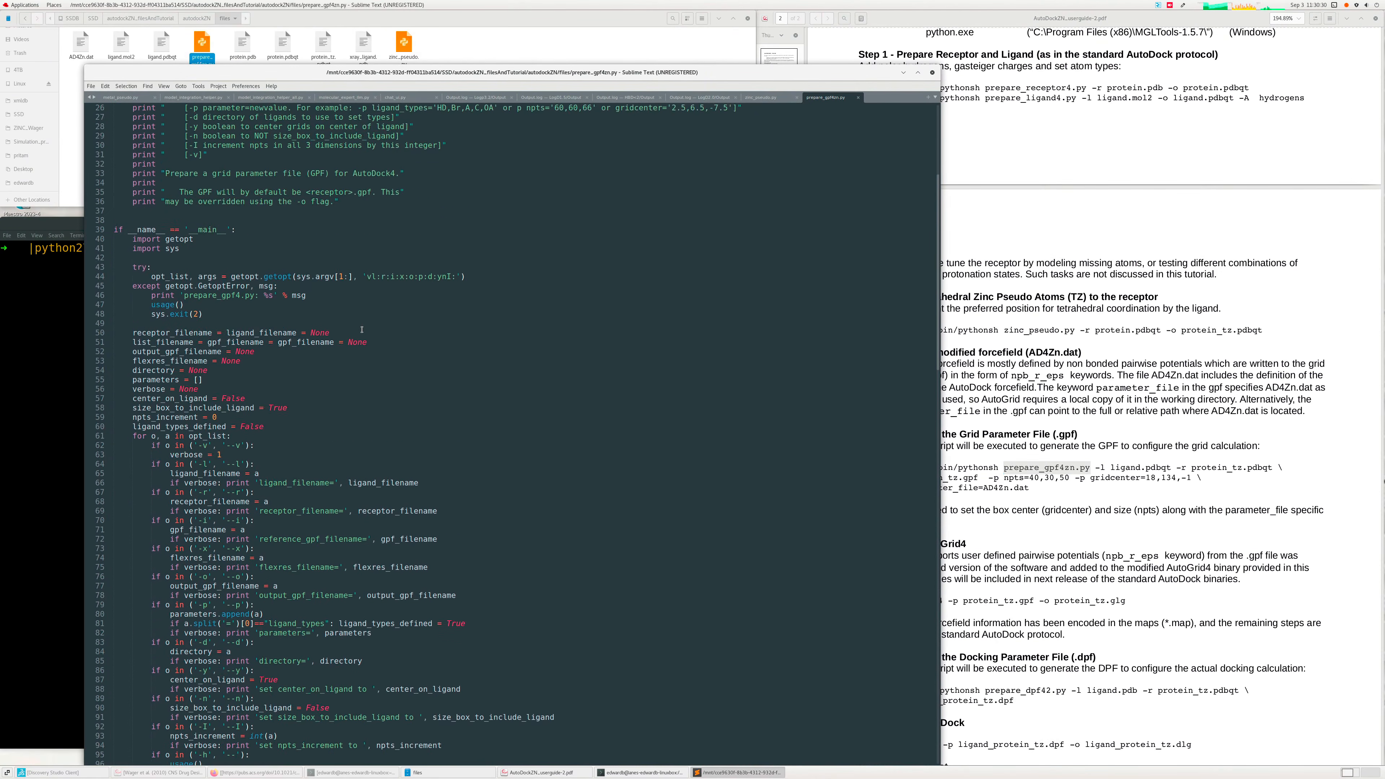
{"action": "scroll", "coordinate": [362, 330], "scroll_direction": "down", "scroll_amount": 8}
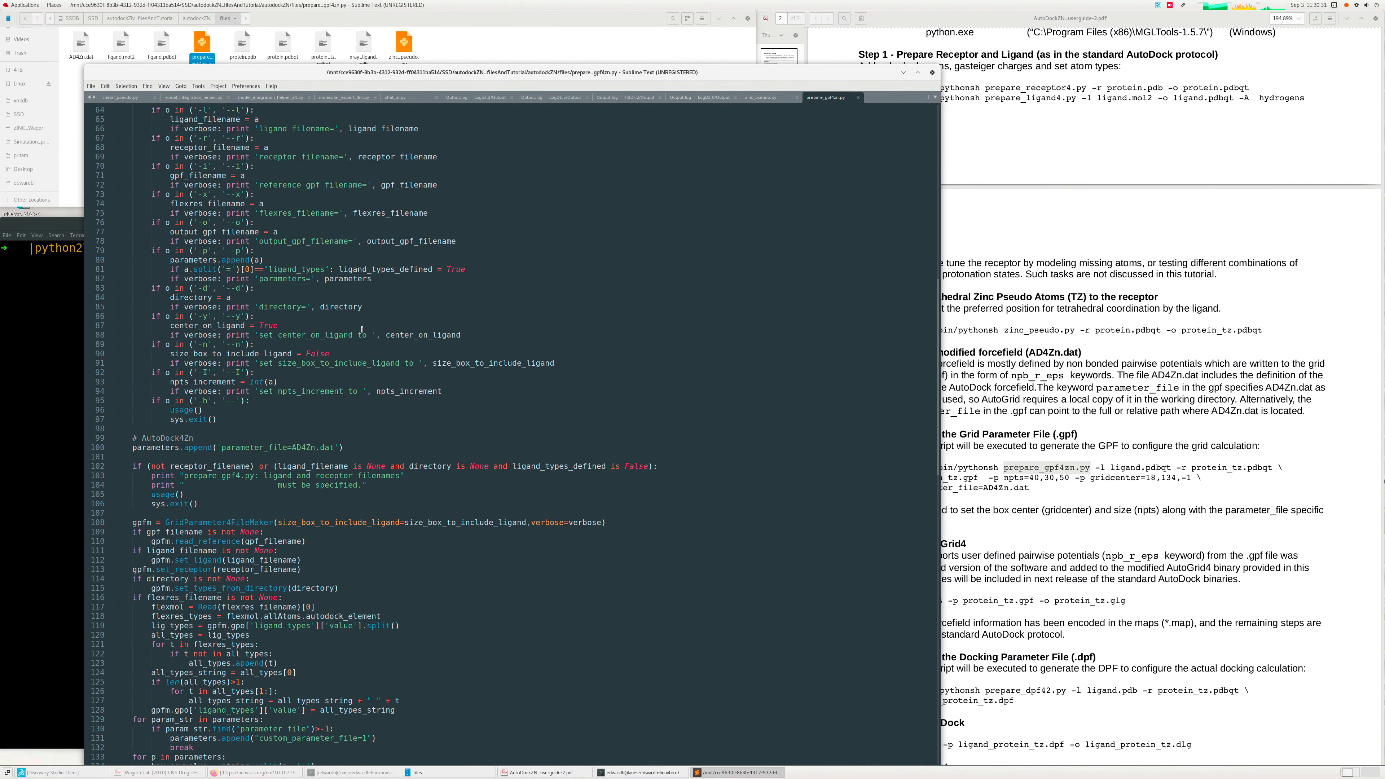
{"action": "scroll", "coordinate": [361, 330], "scroll_direction": "down", "scroll_amount": 15}
{"action": "scroll", "coordinate": [379, 385], "scroll_direction": "up", "scroll_amount": 5}
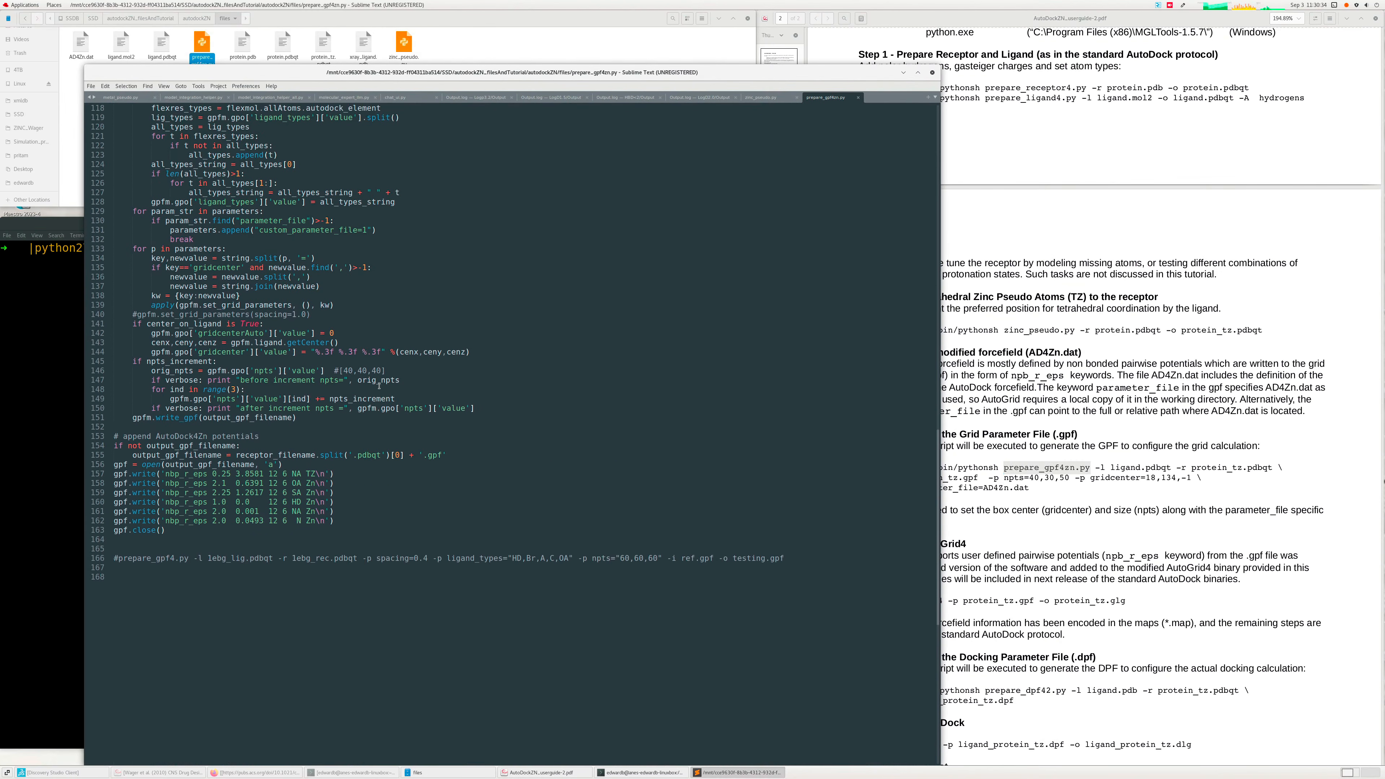
{"action": "scroll", "coordinate": [379, 386], "scroll_direction": "up", "scroll_amount": 2}
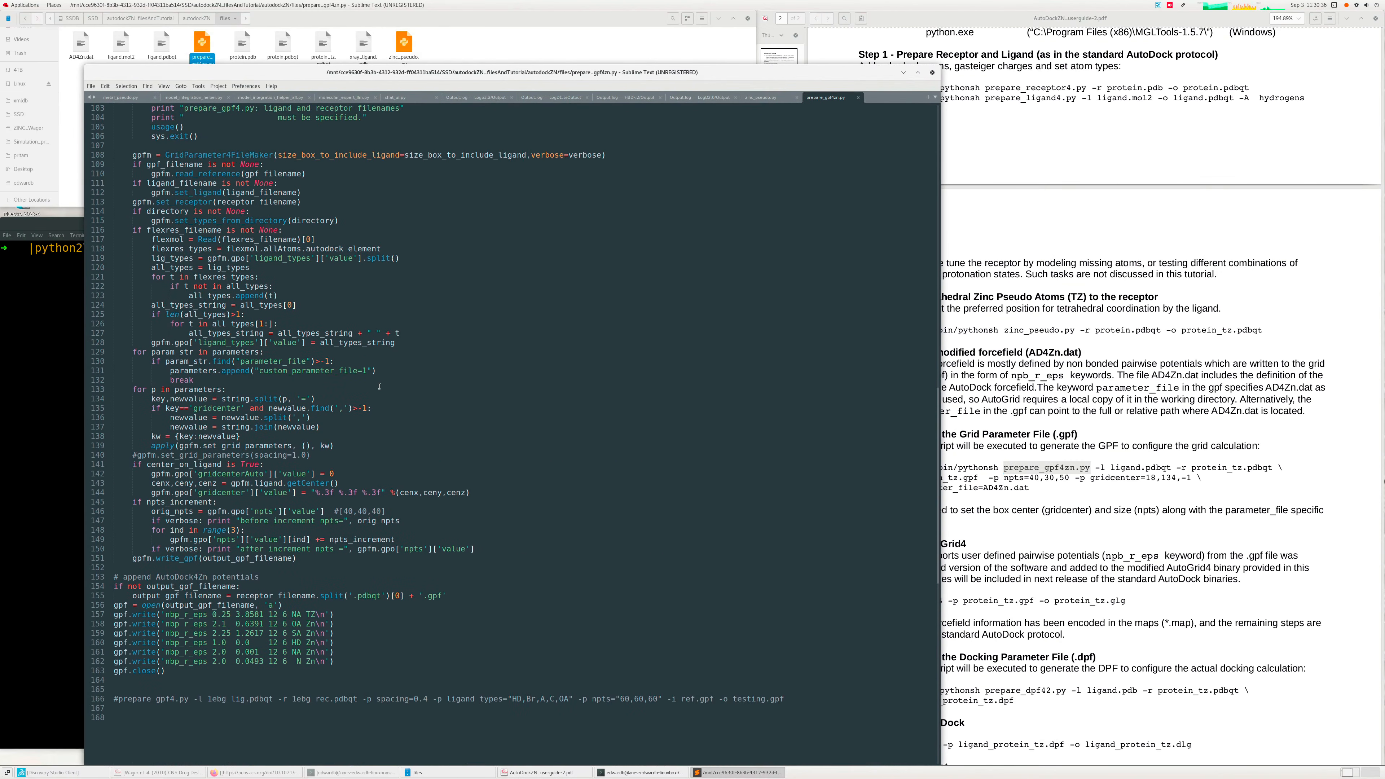
{"action": "scroll", "coordinate": [379, 386], "scroll_direction": "up", "scroll_amount": 1}
{"action": "key", "text": "ctrl+q"}
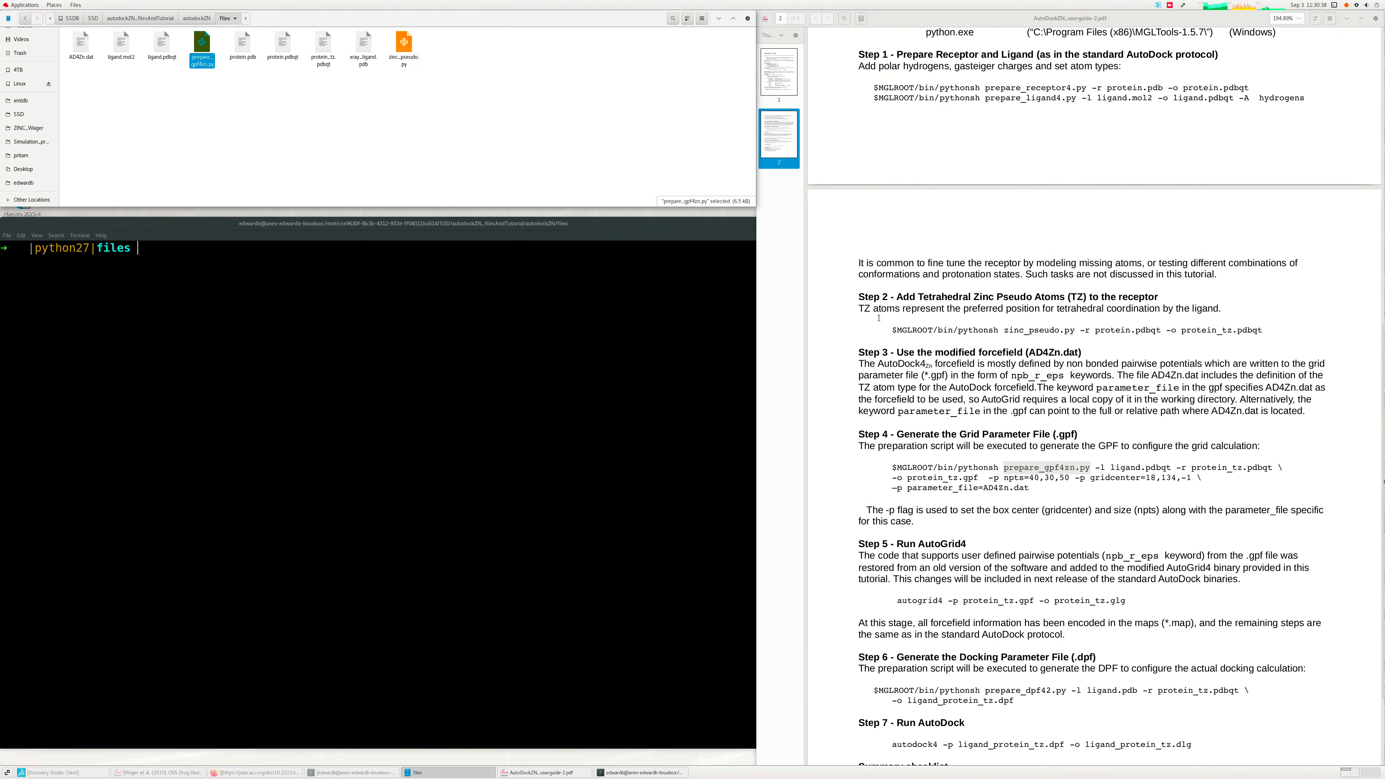
- Enter python prepare_gpf4zn.py -l ligand.pdbqt -r protein_tz.pdbqt at the terminal prompt, copying the script name and arguments from the tutorial's Step 4
{"action": "left_click", "coordinate": [1020, 472]}
{"action": "left_click_drag", "start_coordinate": [1002, 468], "coordinate": [1272, 469]}
{"action": "right_click", "coordinate": [1270, 468]}
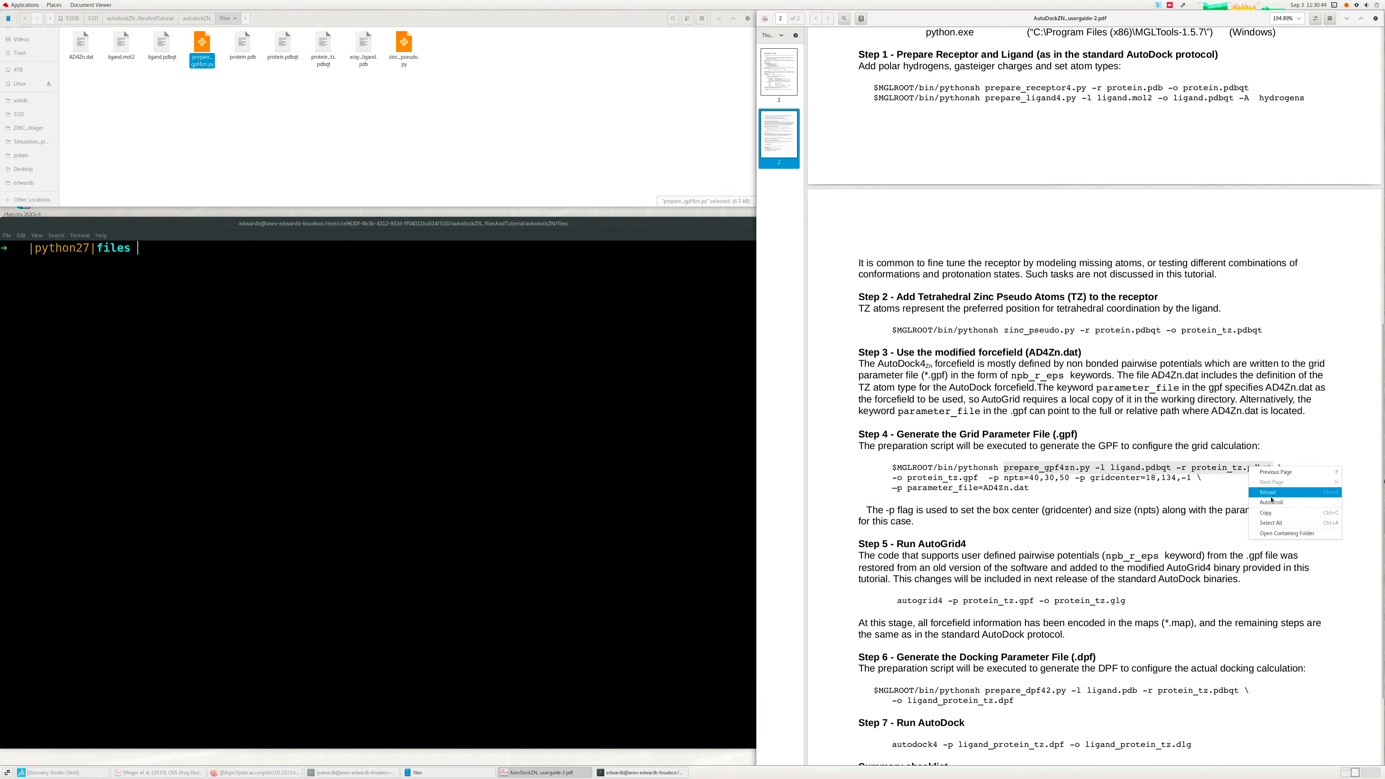
{"action": "left_click", "coordinate": [1275, 515]}
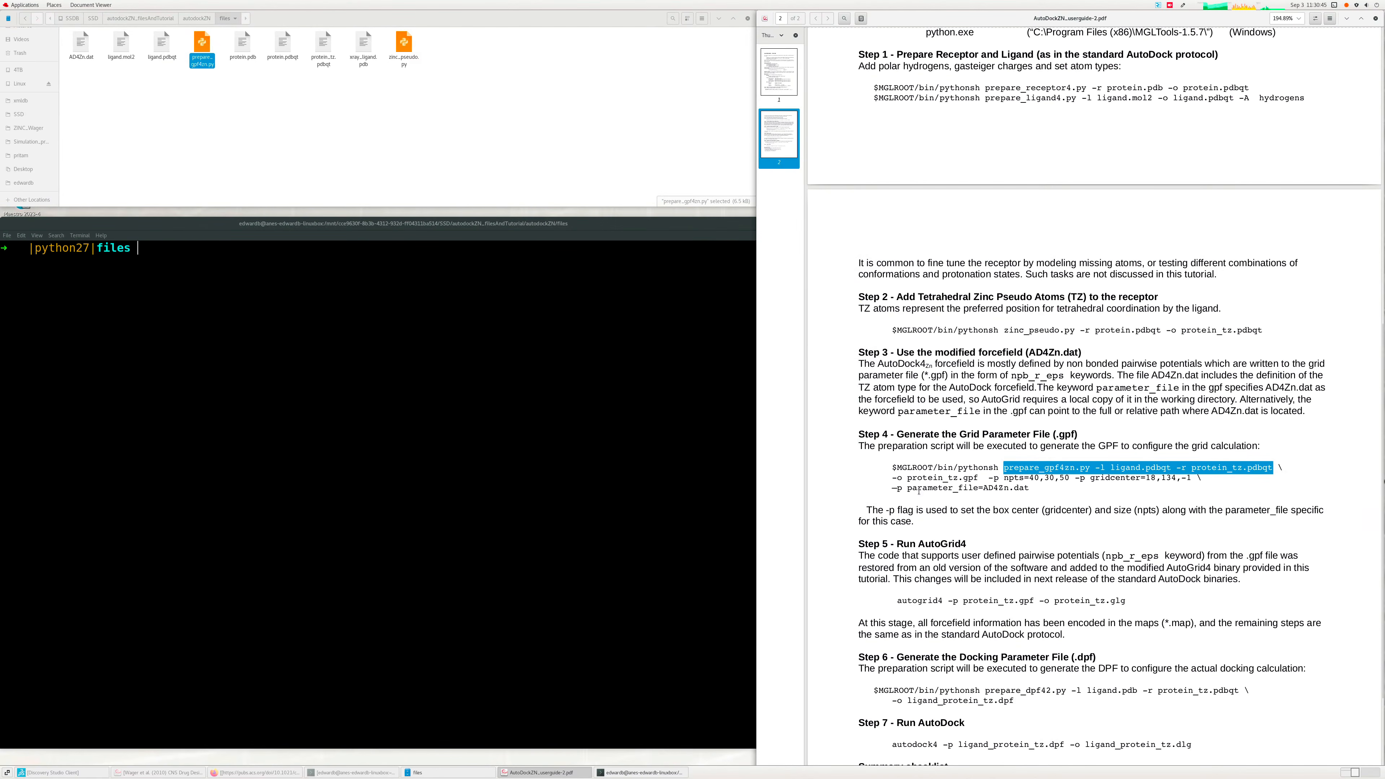
{"action": "left_click", "coordinate": [212, 352]}
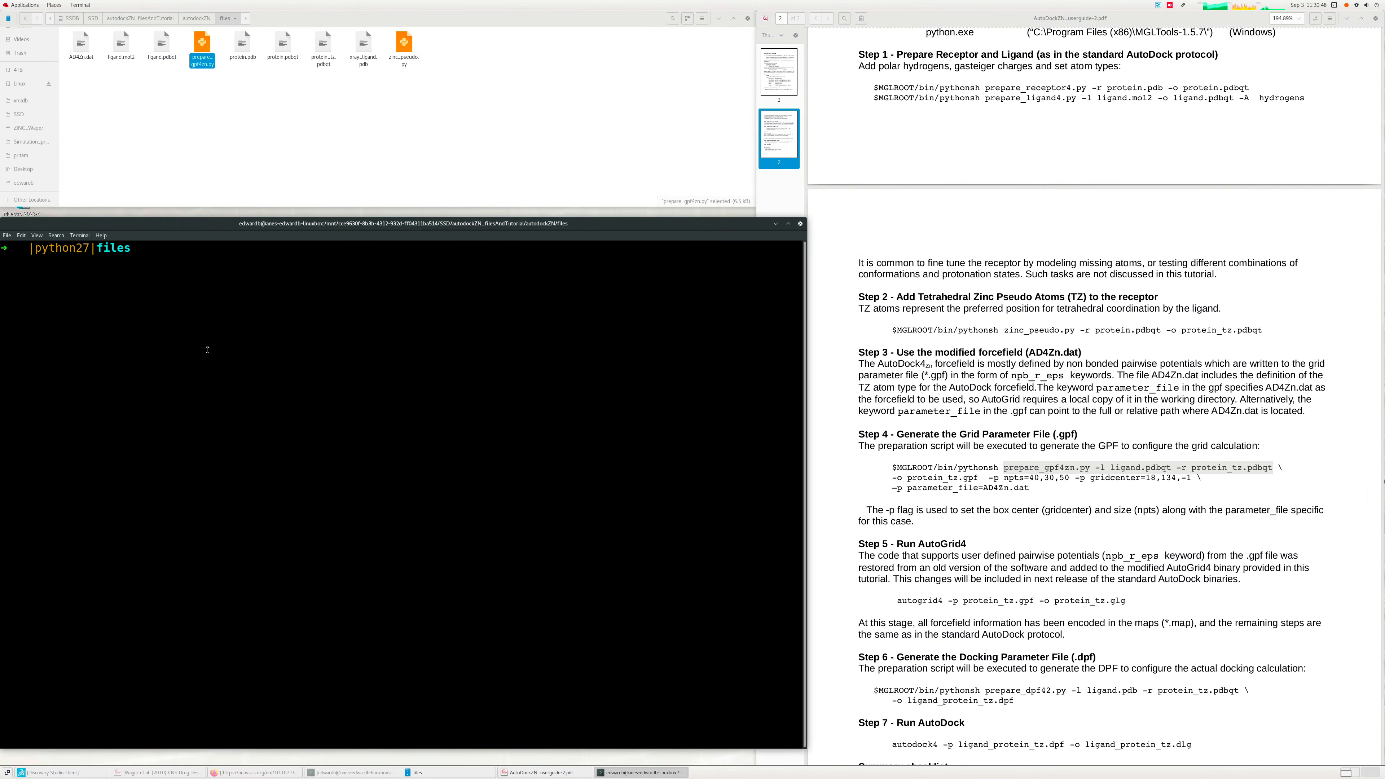
{"action": "right_click", "coordinate": [202, 334]}
{"action": "left_click", "coordinate": [219, 356]}
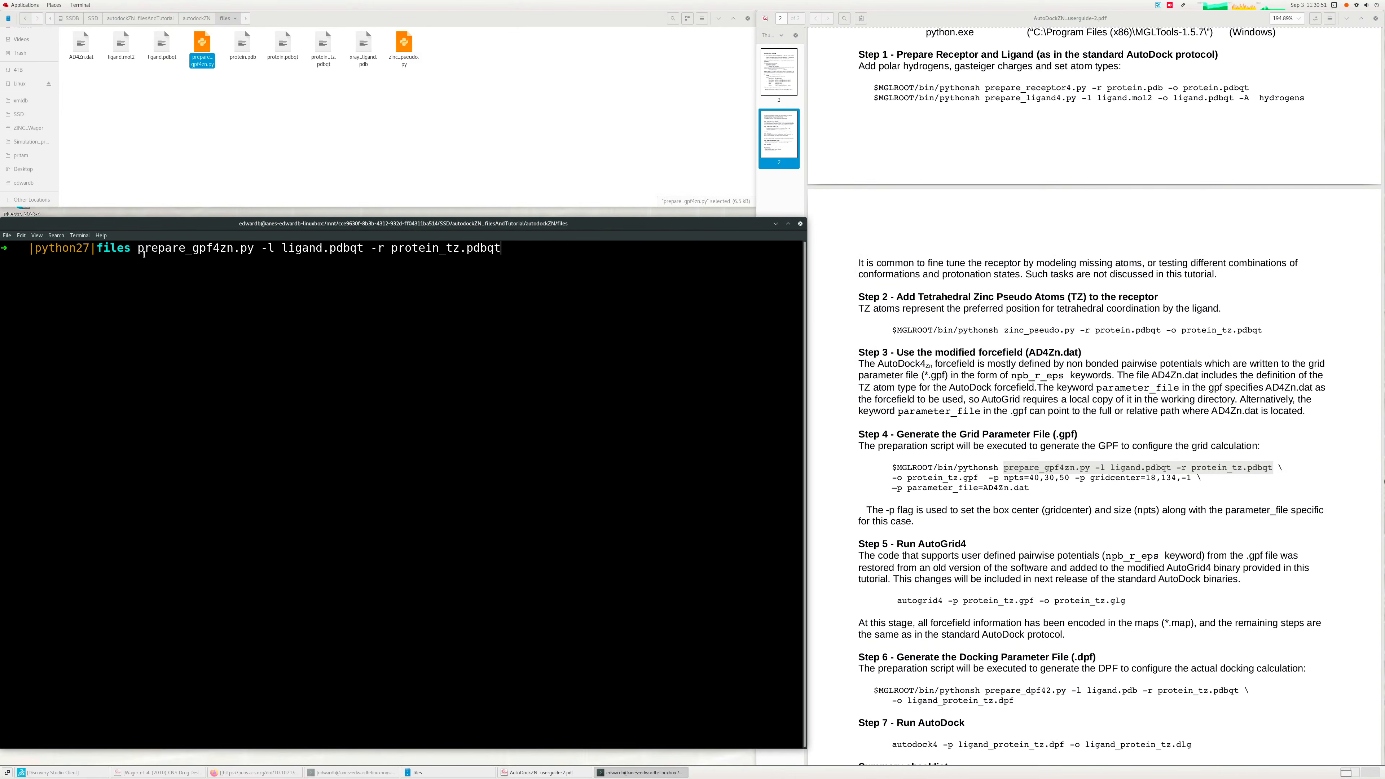
{"action": "type", "text": "python"}
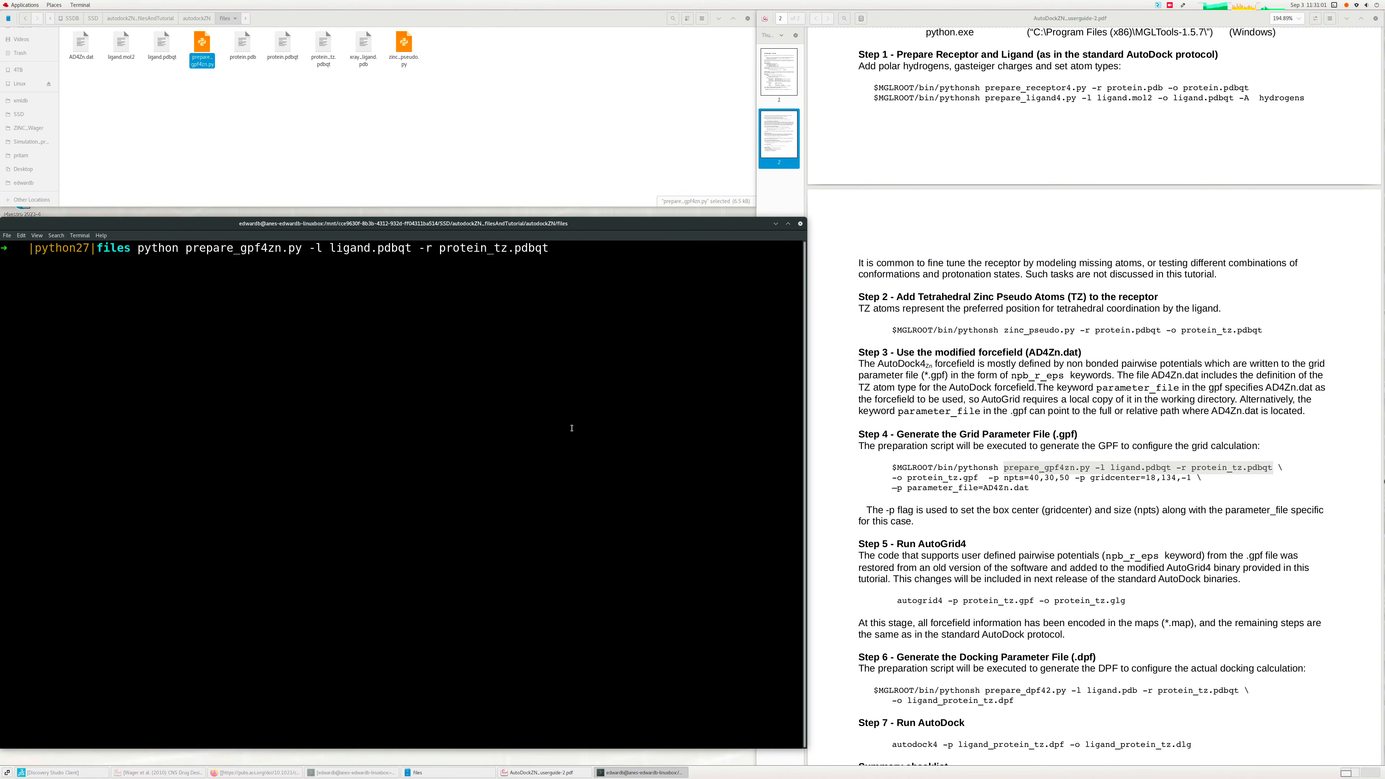
- Append the tutorial's output and grid box arguments to the command: -o protein_tz.gpf -p npts=40,30,50 -p gridcenter=18,134,-1
{"action": "left_click", "coordinate": [890, 478]}
{"action": "left_click_drag", "start_coordinate": [892, 478], "coordinate": [1191, 478]}
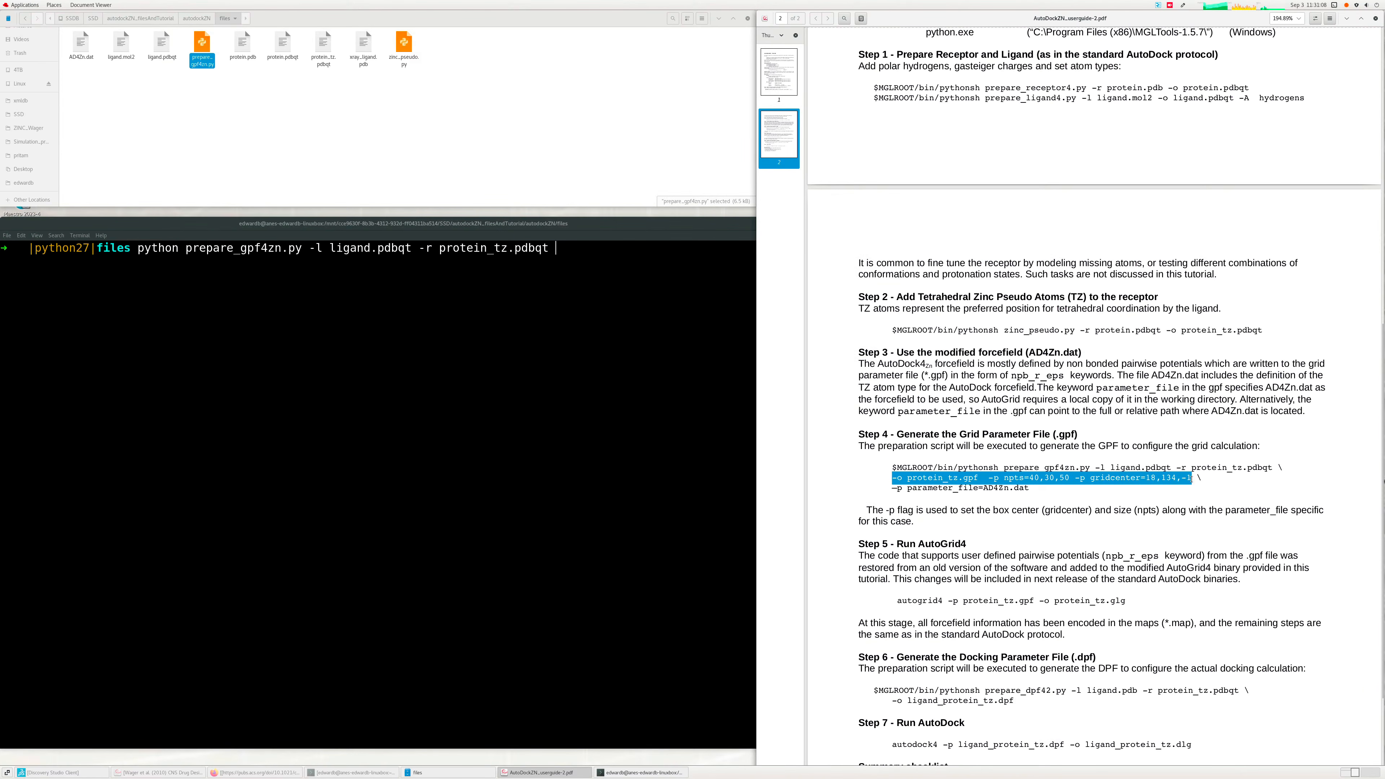
{"action": "right_click", "coordinate": [1187, 479]}
{"action": "left_click", "coordinate": [1209, 524]}
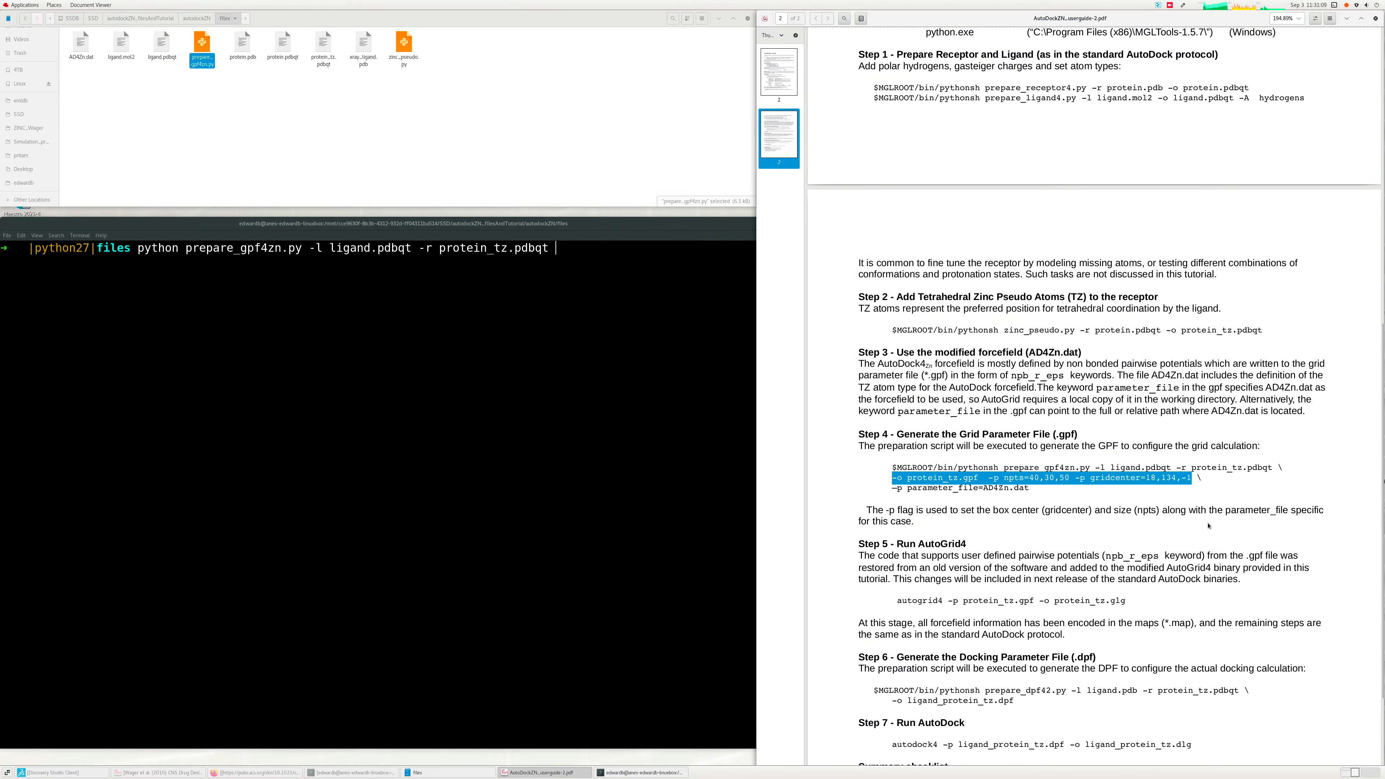
{"action": "left_click", "coordinate": [631, 405]}
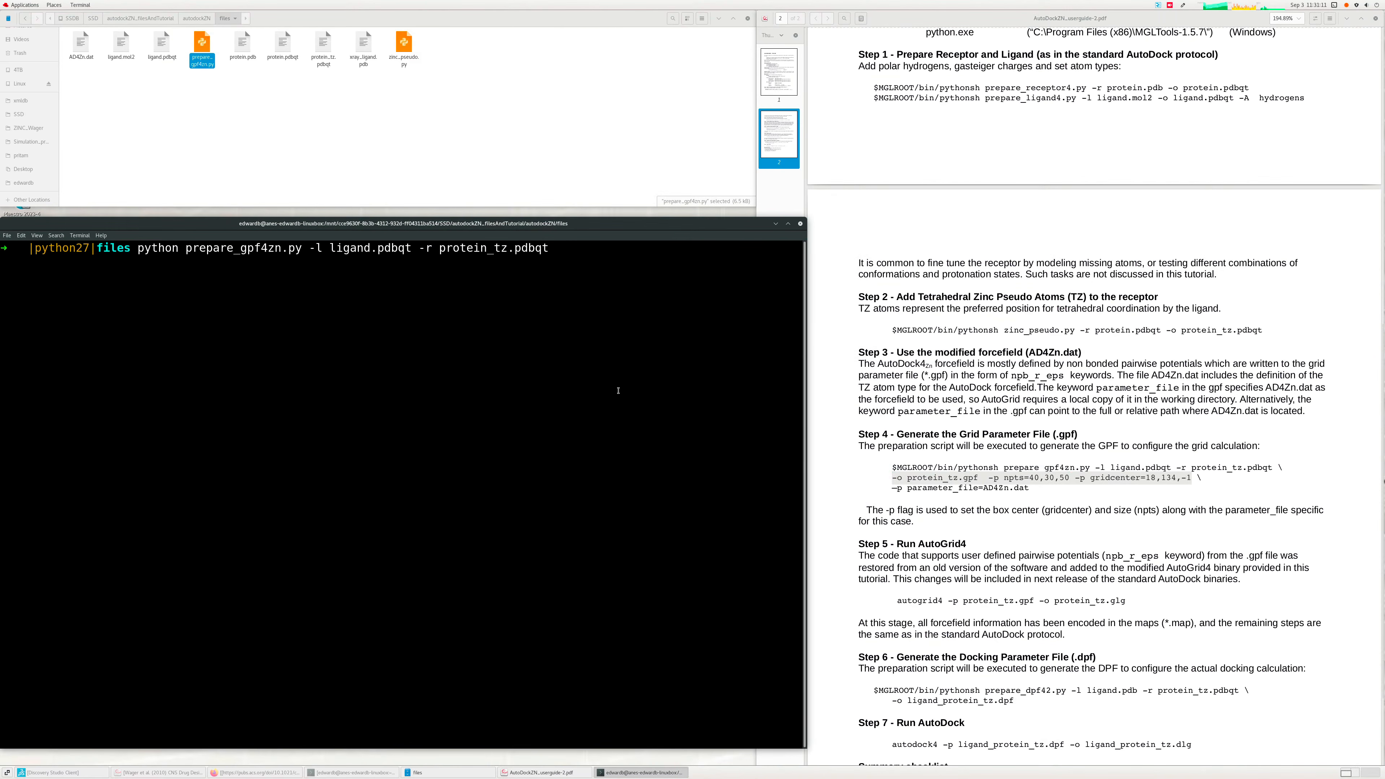
{"action": "right_click", "coordinate": [618, 391]}
{"action": "left_click", "coordinate": [638, 423]}
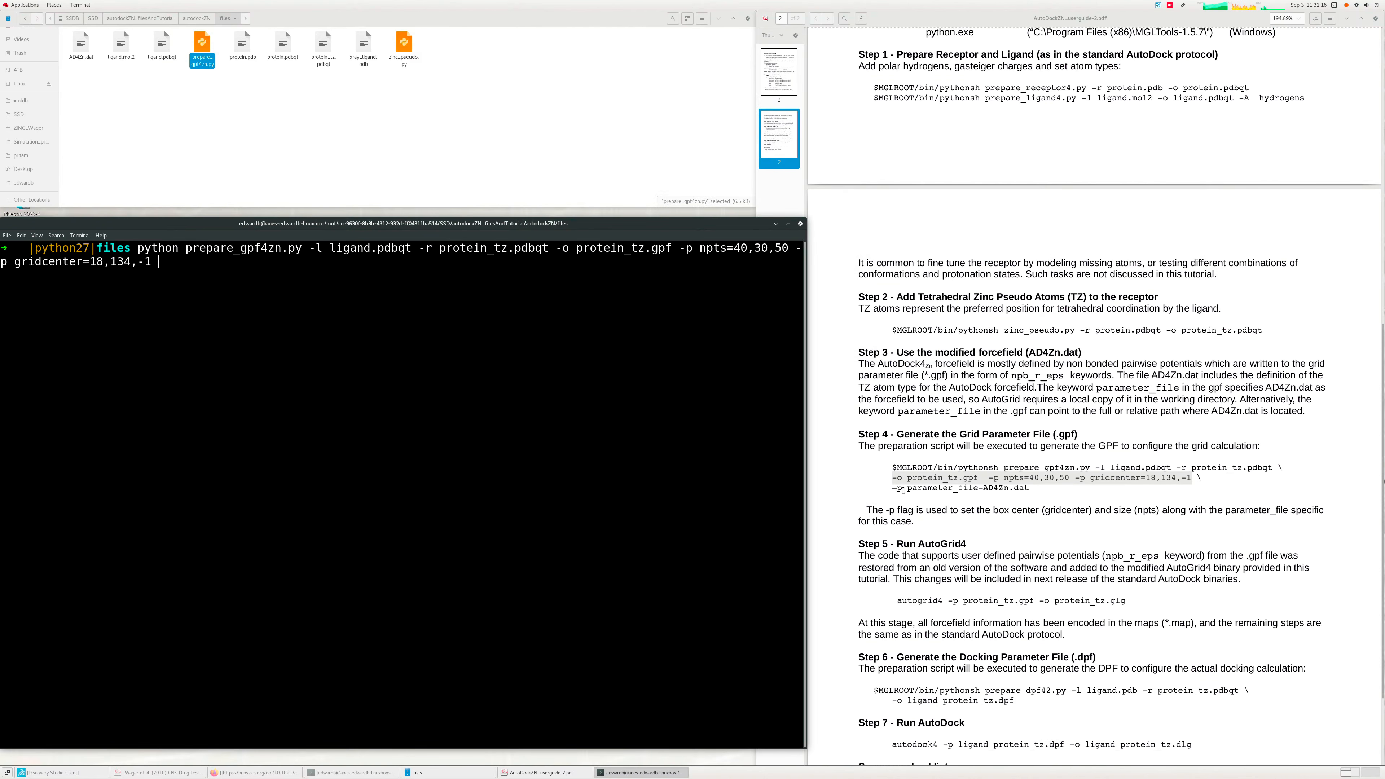
- Append the tutorial's -p parameter_file=AD4Zn.dat argument and run the grid parameter command
{"action": "left_click_drag", "start_coordinate": [893, 488], "coordinate": [1030, 489]}
{"action": "right_click", "coordinate": [1010, 490]}
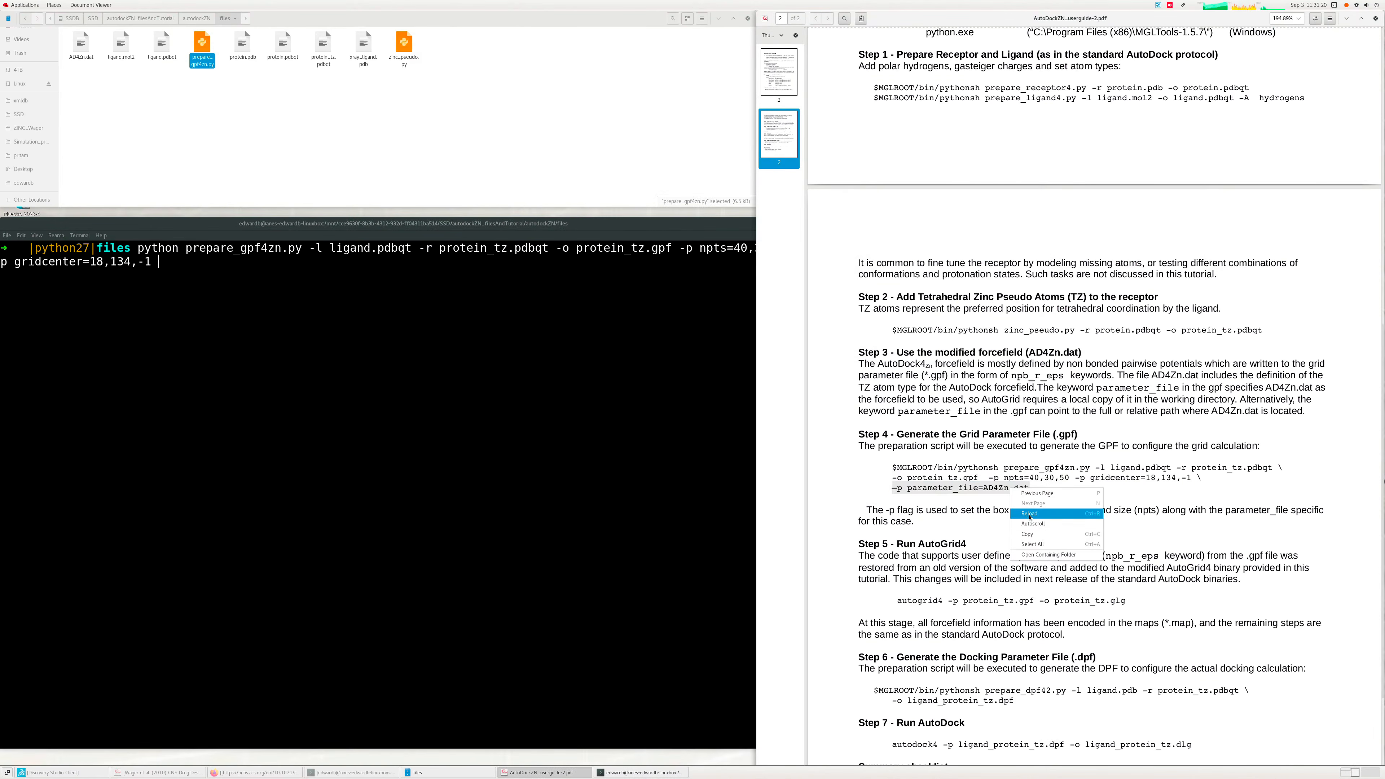
{"action": "left_click", "coordinate": [1030, 534]}
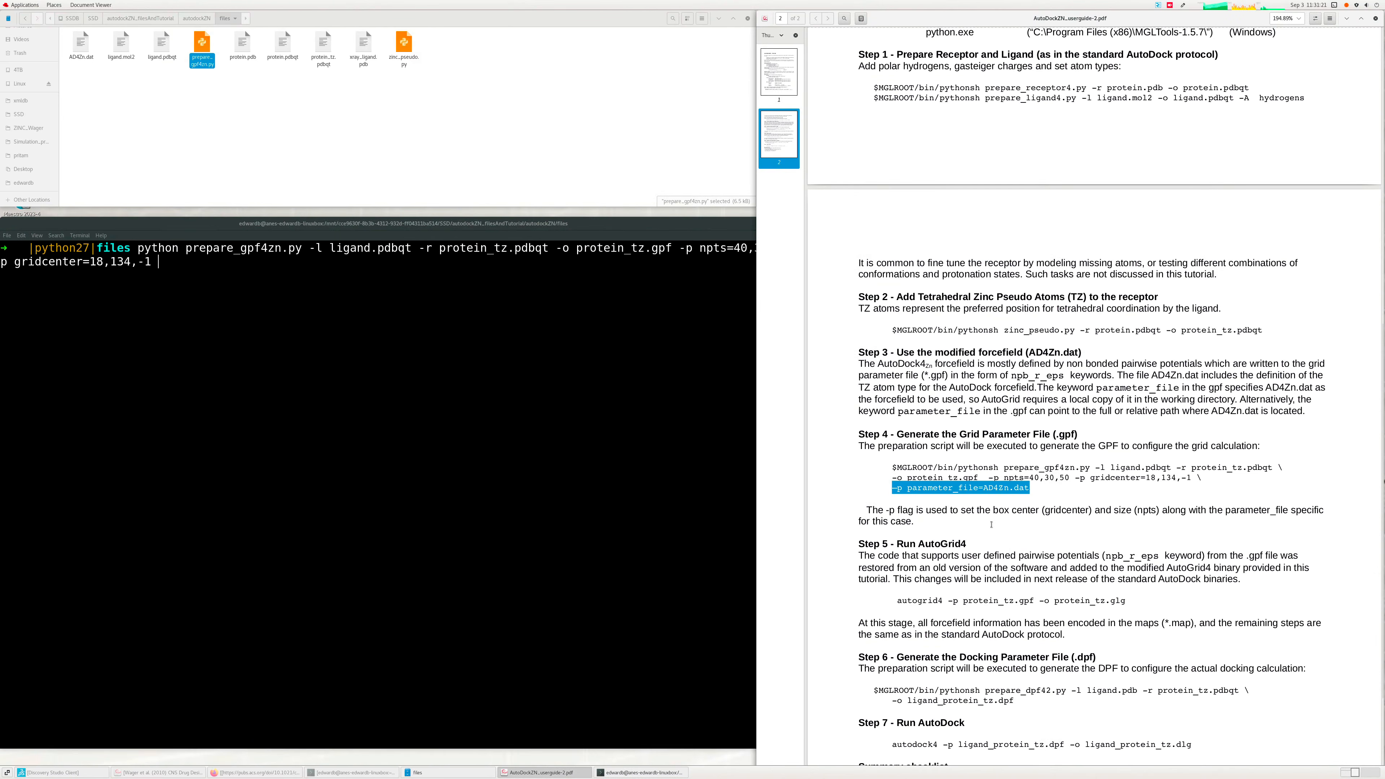
{"action": "left_click", "coordinate": [388, 436]}
{"action": "key", "text": "ctrl+shift+v"}
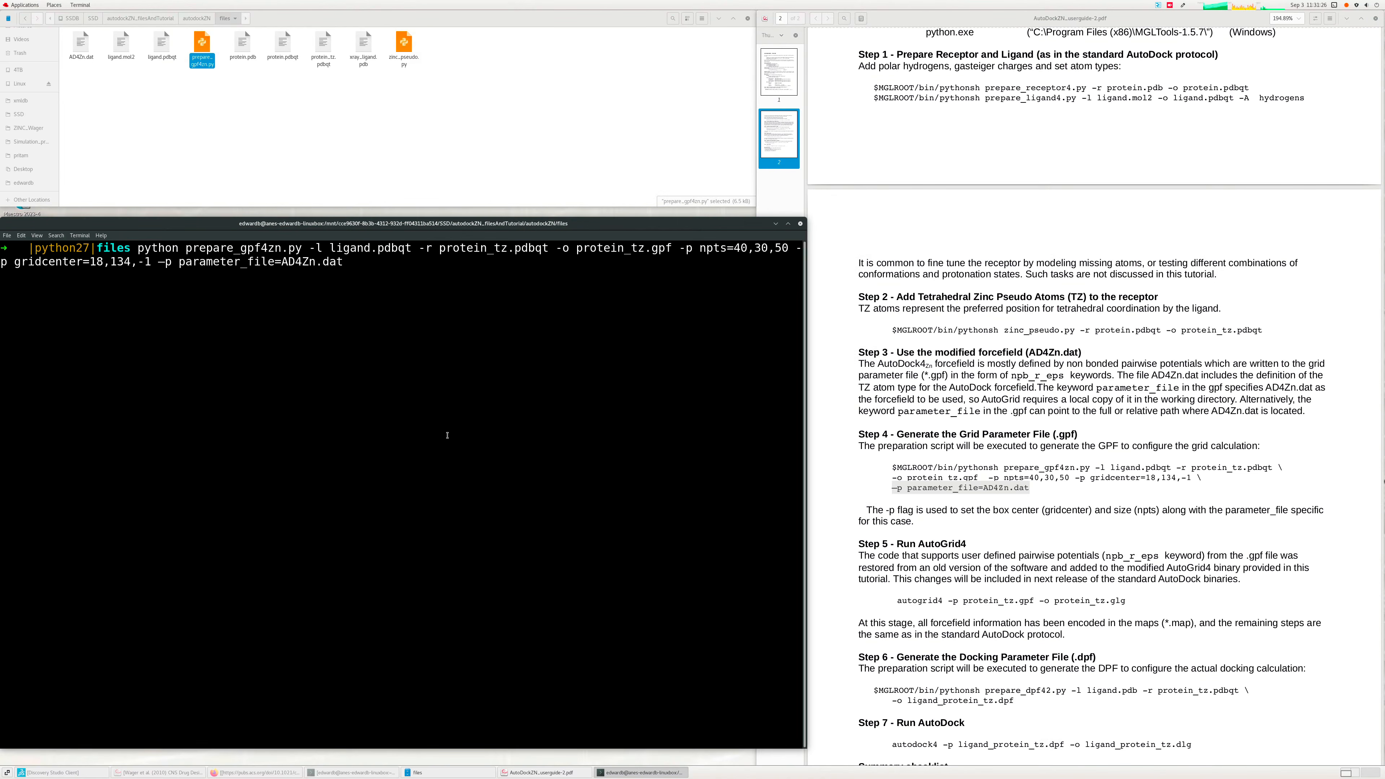
{"action": "key", "text": "Return"}
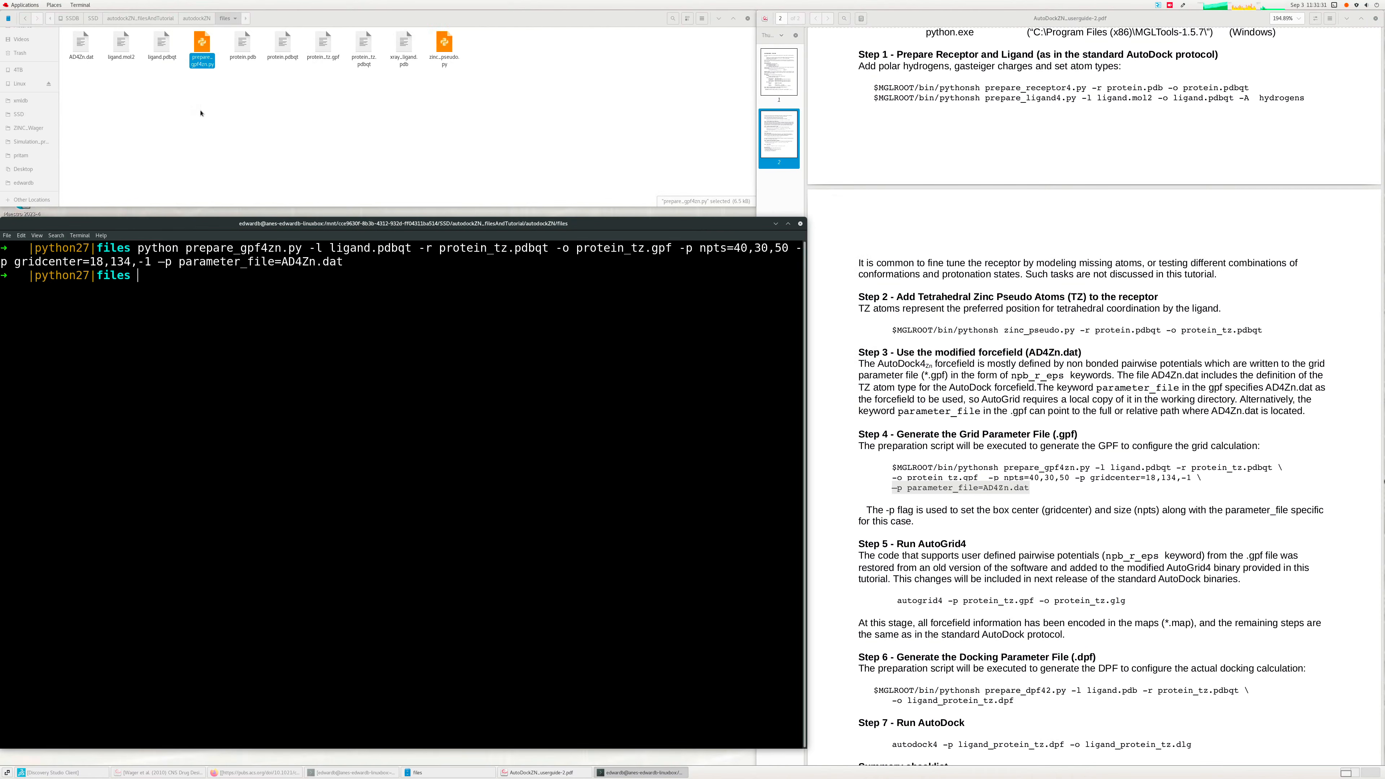
- Open protein_tz.gpf, examine the parameter file line, the TZ receptor type, the map lines and the nbp_r_eps entries, and close it
{"action": "double_click", "coordinate": [323, 44]}
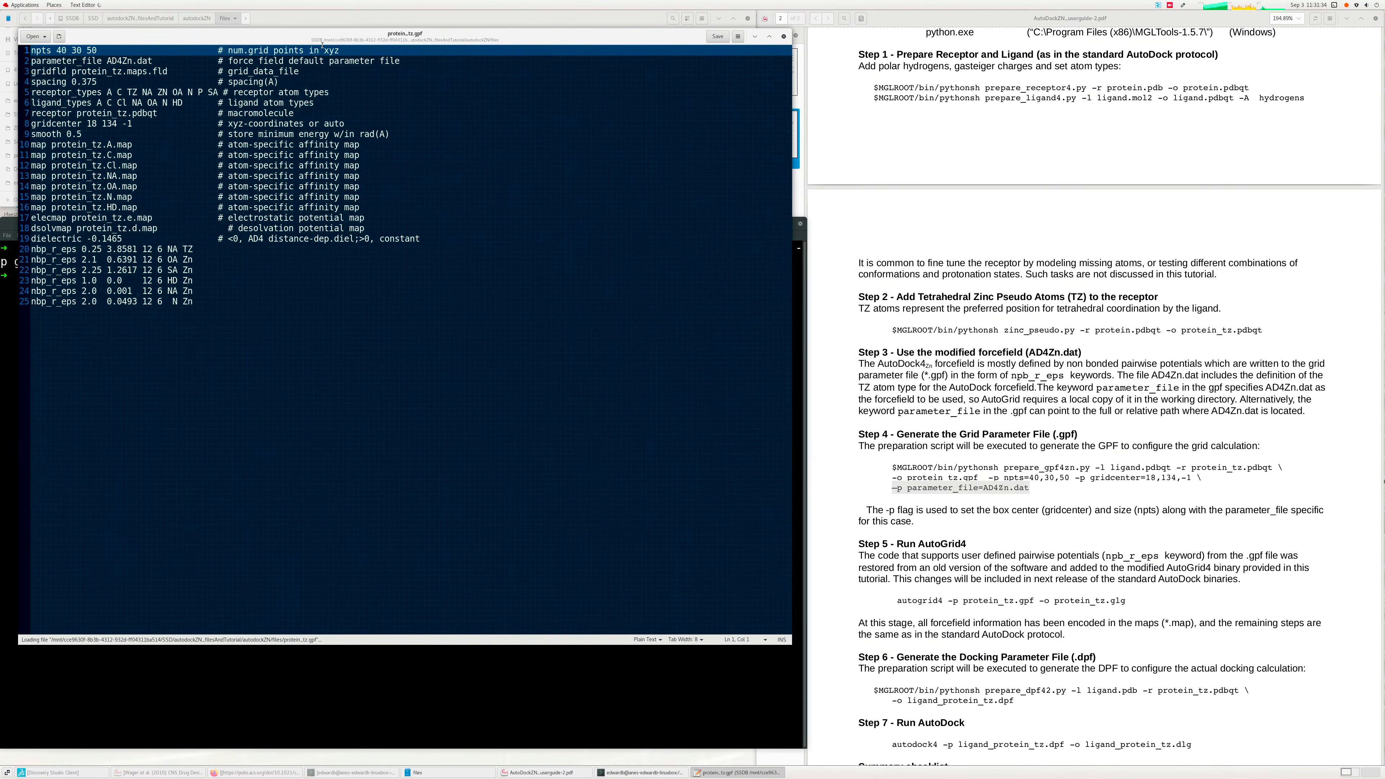
{"action": "left_click_drag", "start_coordinate": [56, 50], "coordinate": [162, 60]}
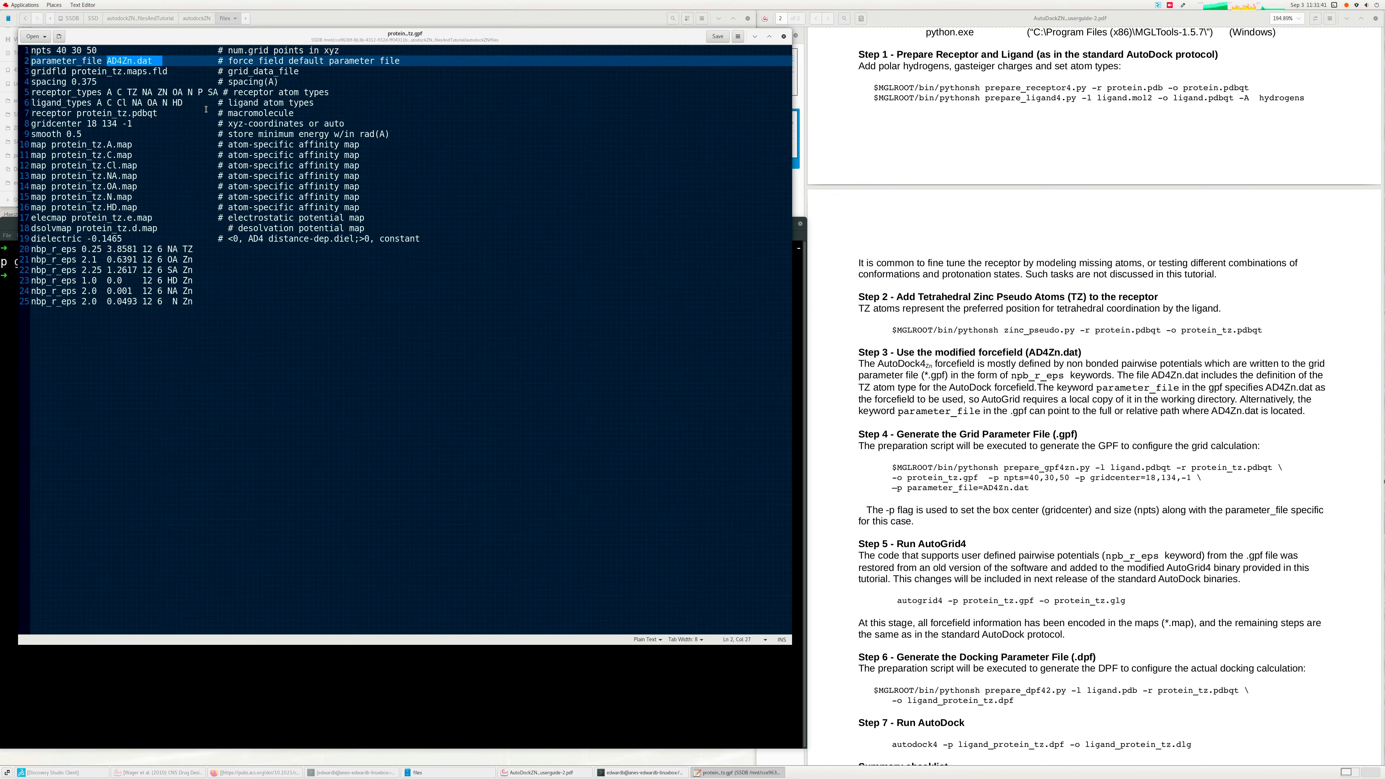
{"action": "left_click_drag", "start_coordinate": [127, 94], "coordinate": [138, 93]}
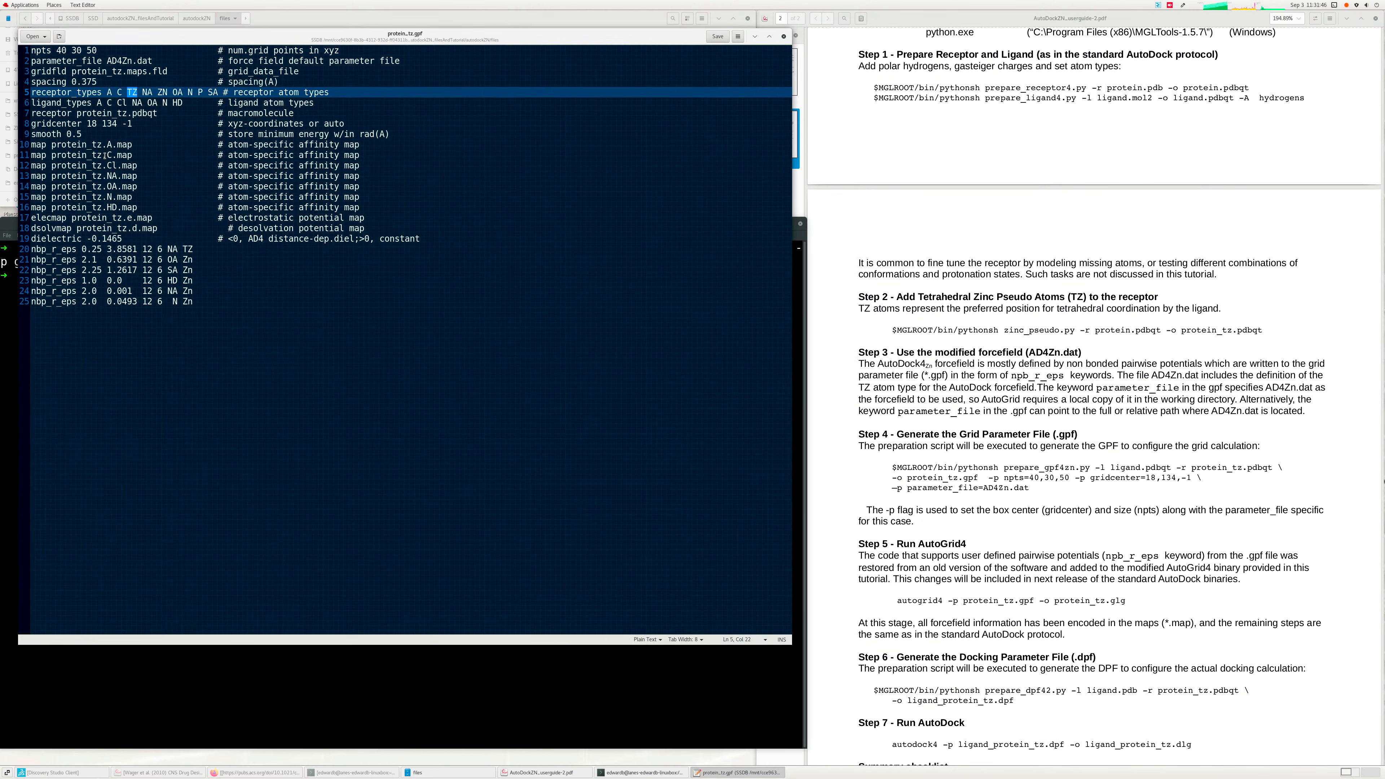
{"action": "left_click_drag", "start_coordinate": [92, 144], "coordinate": [203, 312]}
{"action": "left_click", "coordinate": [260, 338]}
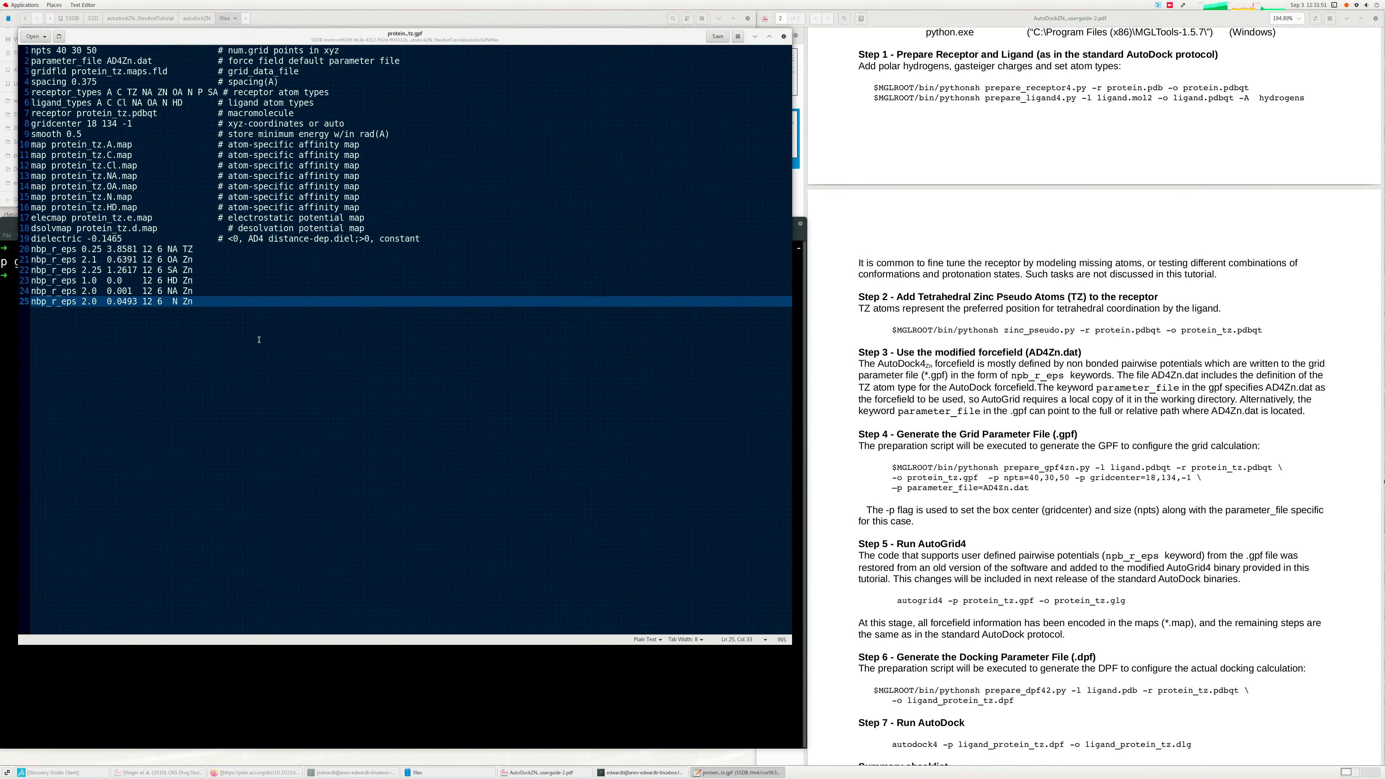
{"action": "left_click_drag", "start_coordinate": [259, 339], "coordinate": [31, 208]}
{"action": "left_click", "coordinate": [258, 325]}
{"action": "left_click_drag", "start_coordinate": [216, 301], "coordinate": [34, 251]}
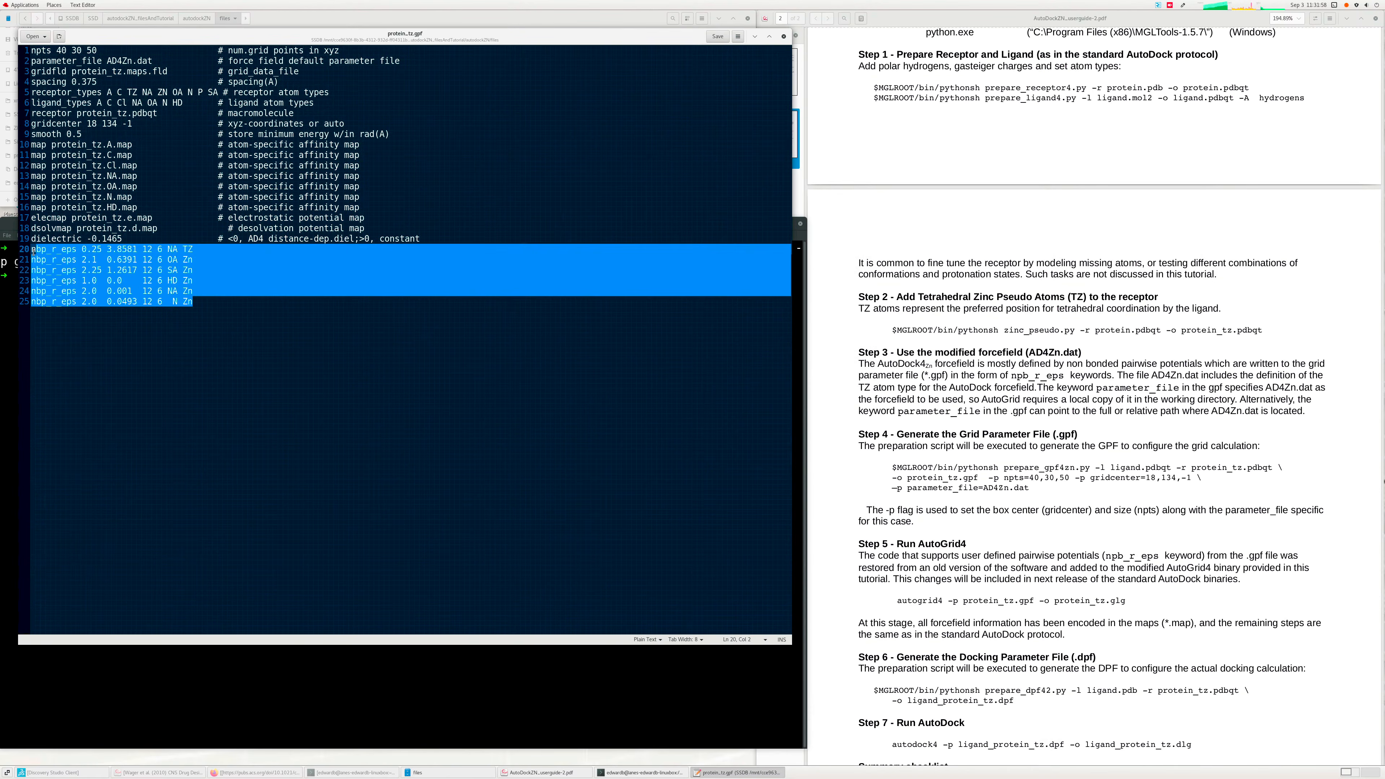
{"action": "left_click", "coordinate": [246, 333]}
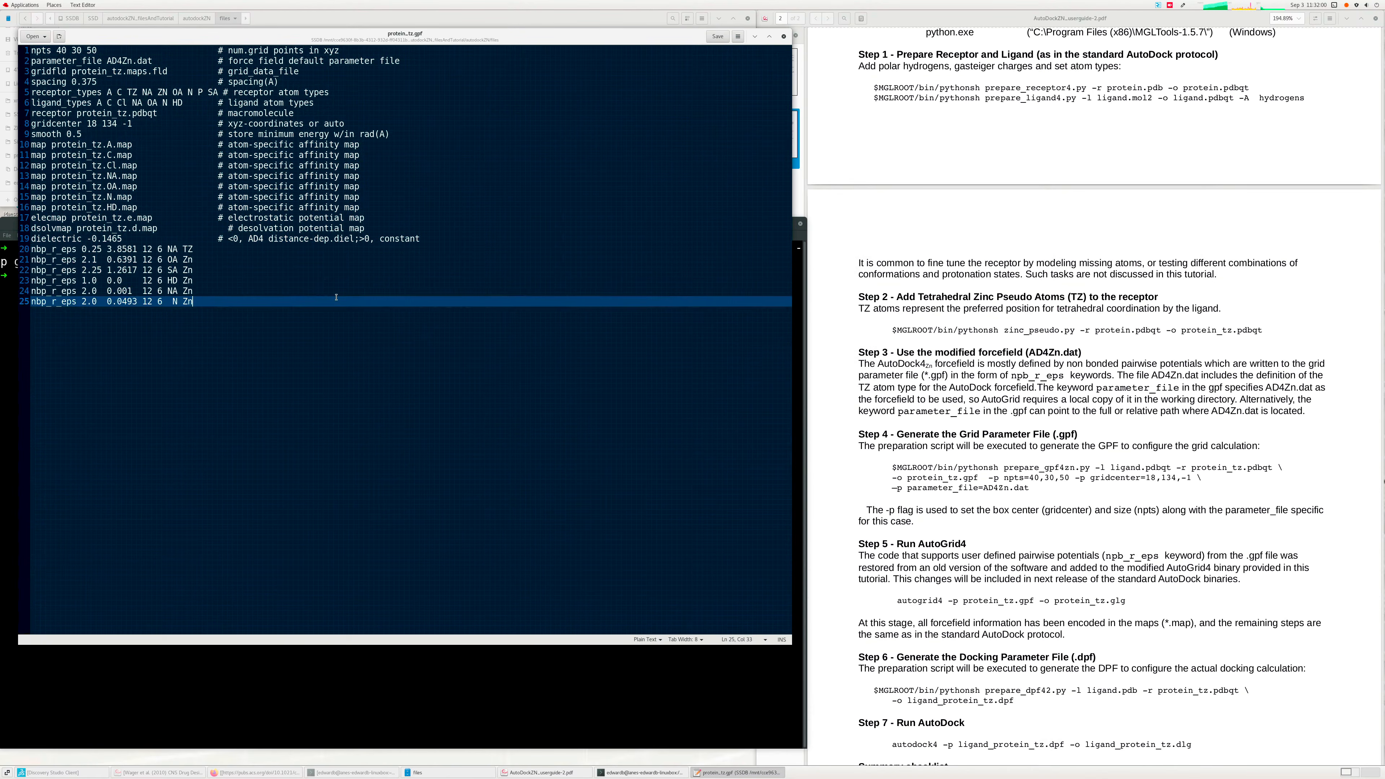
{"action": "left_click", "coordinate": [784, 36]}
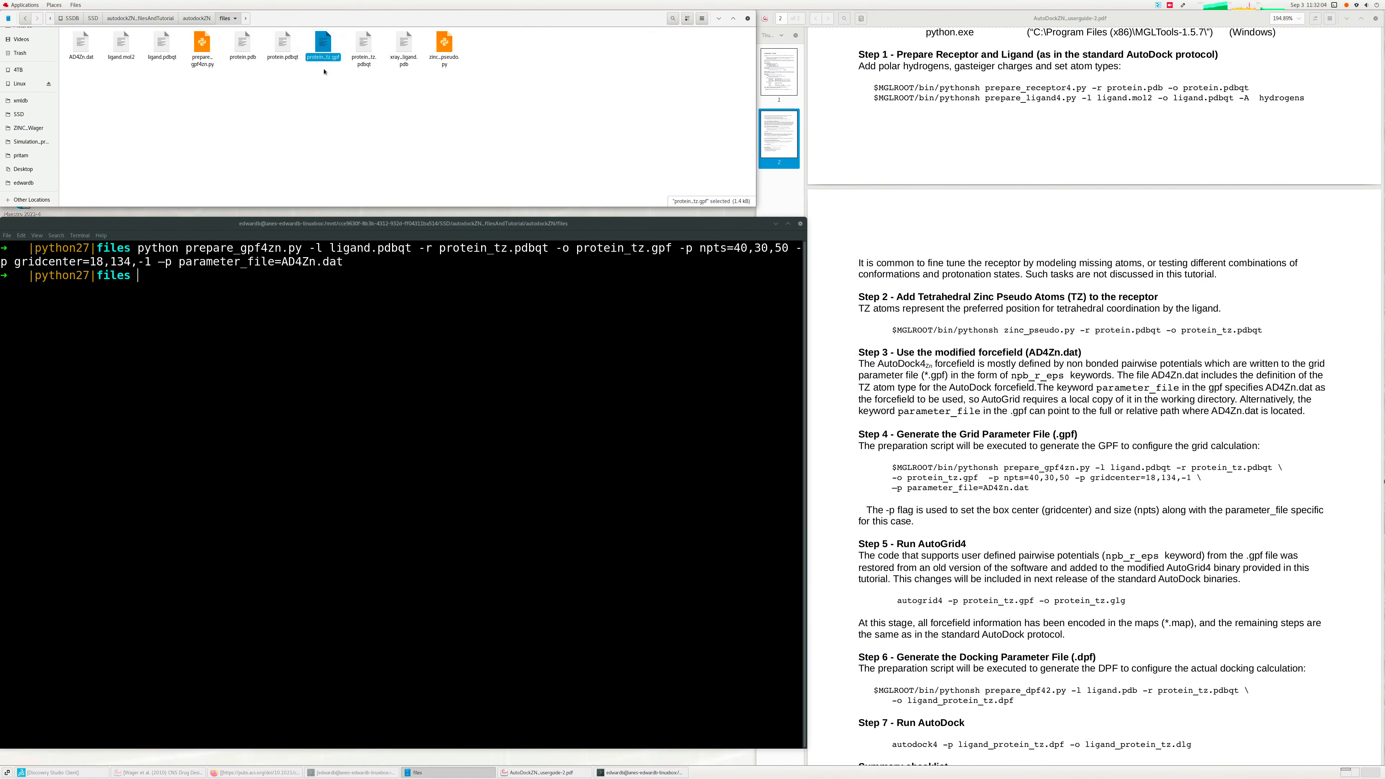
- Clear the terminal and remove the stray search text from the file manager so the folder's full contents show
{"action": "type", "text": "c"}
{"action": "left_click", "coordinate": [894, 614]}
{"action": "left_click", "coordinate": [709, 546]}
{"action": "type", "text": "ear"}
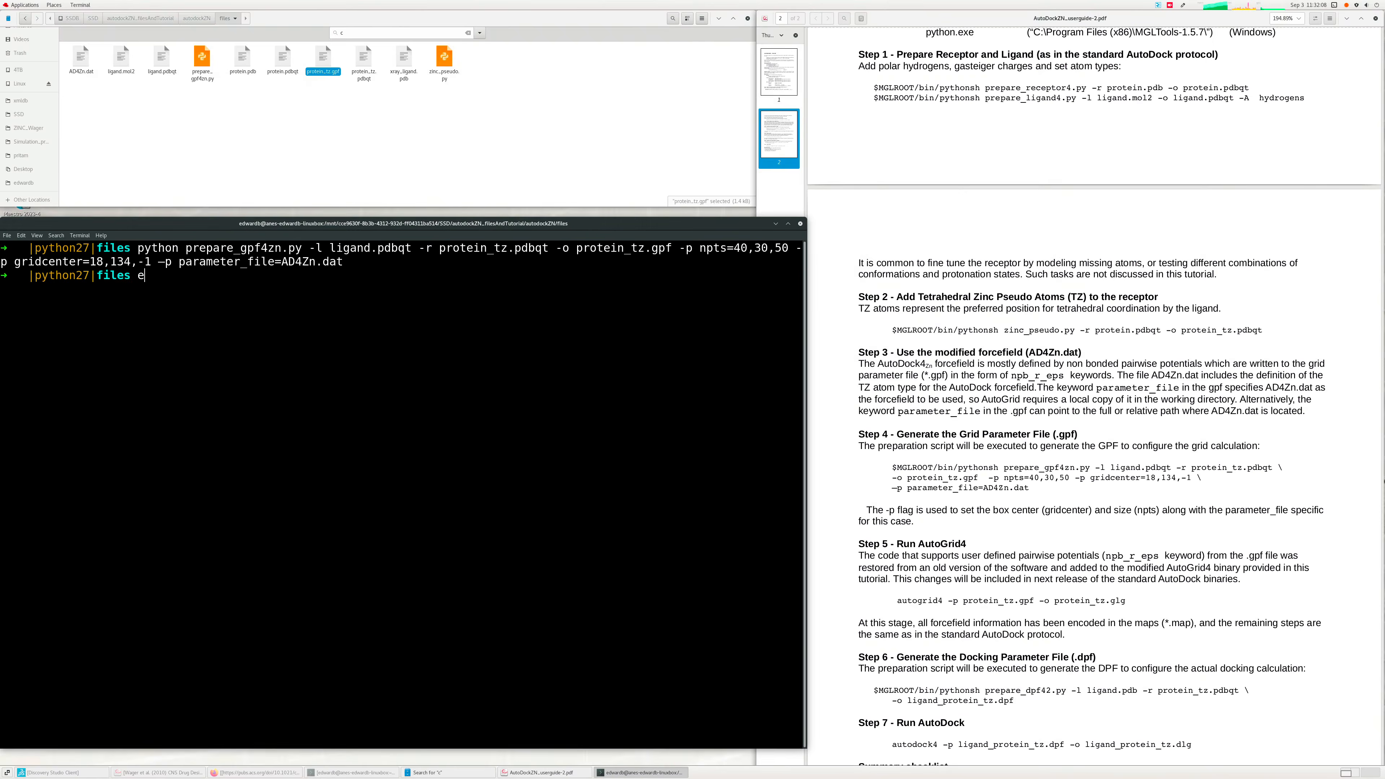
{"action": "key", "text": "Return"}
{"action": "type", "text": "clear"}
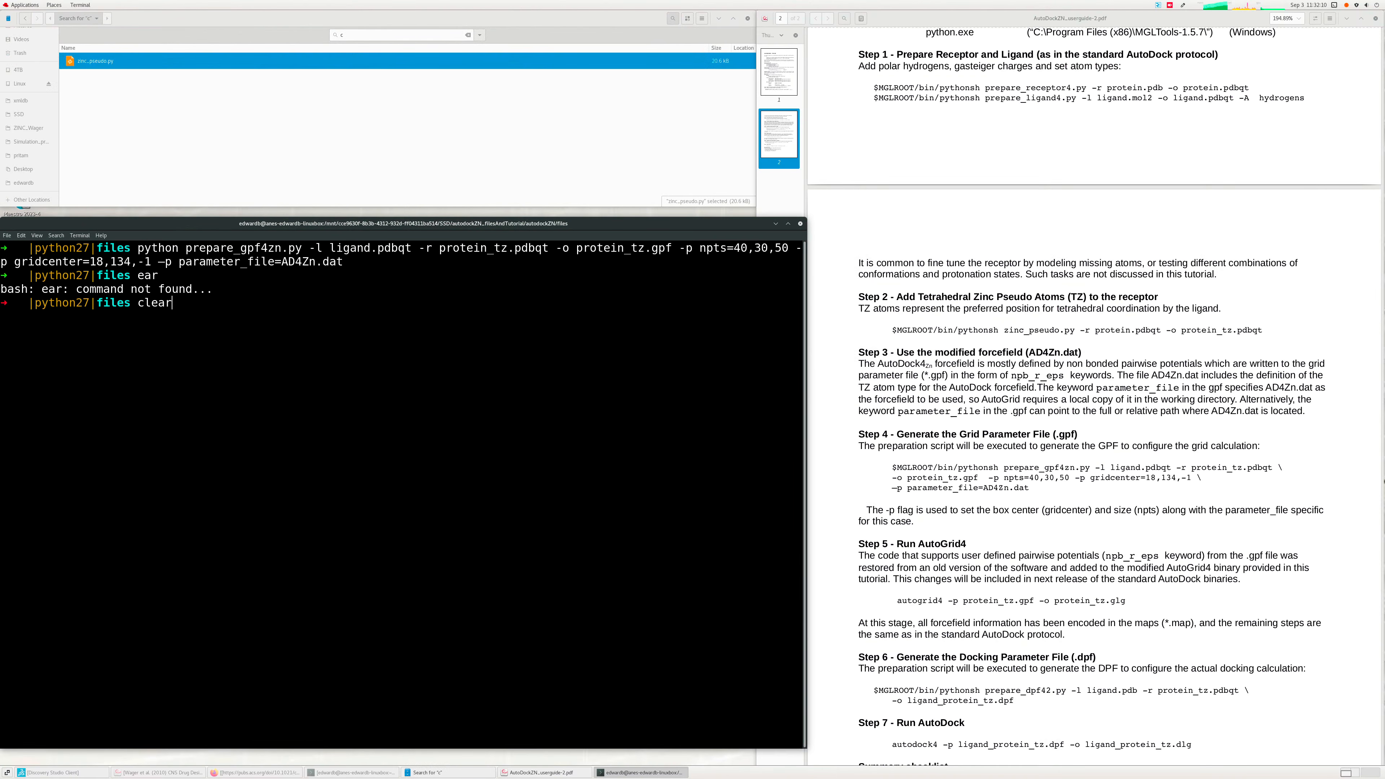
{"action": "key", "text": "Return"}
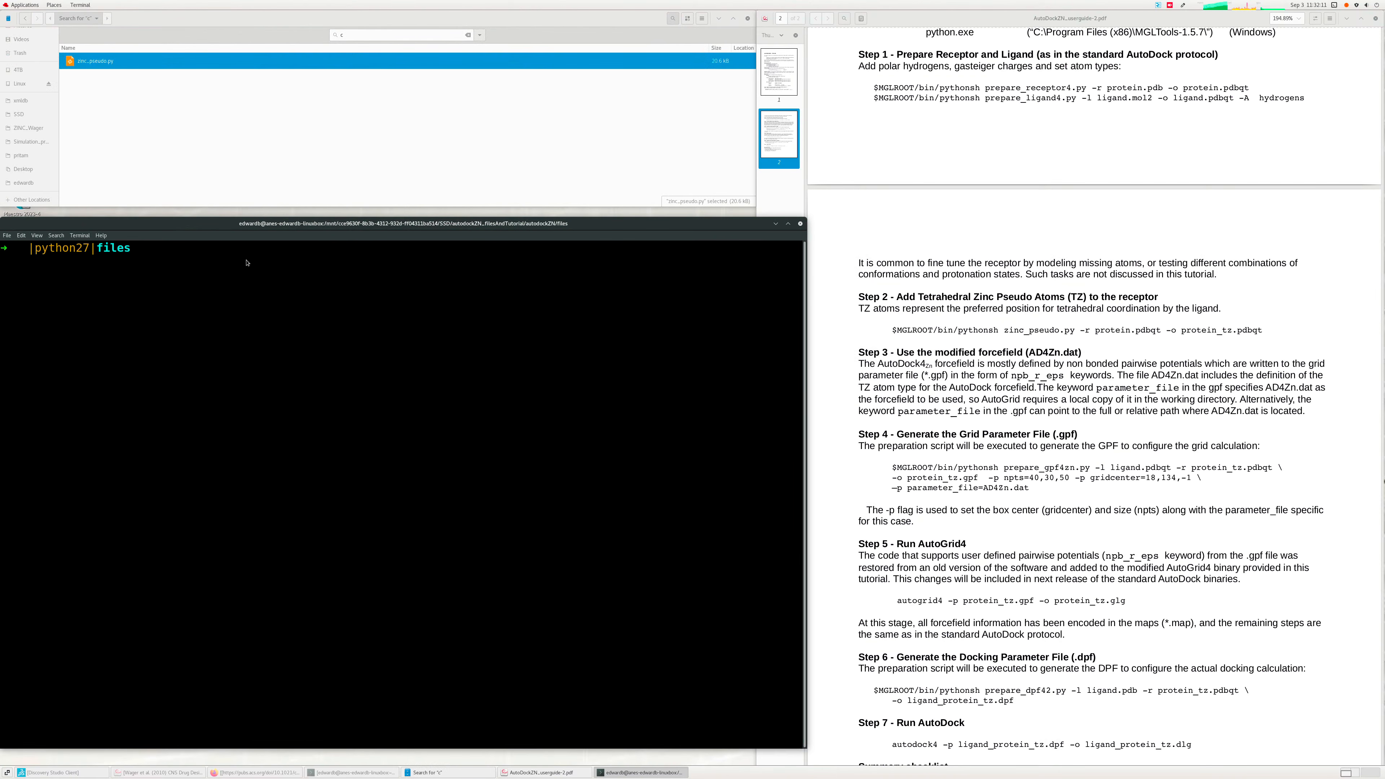
{"action": "left_click", "coordinate": [468, 35]}
{"action": "left_click", "coordinate": [251, 296]}
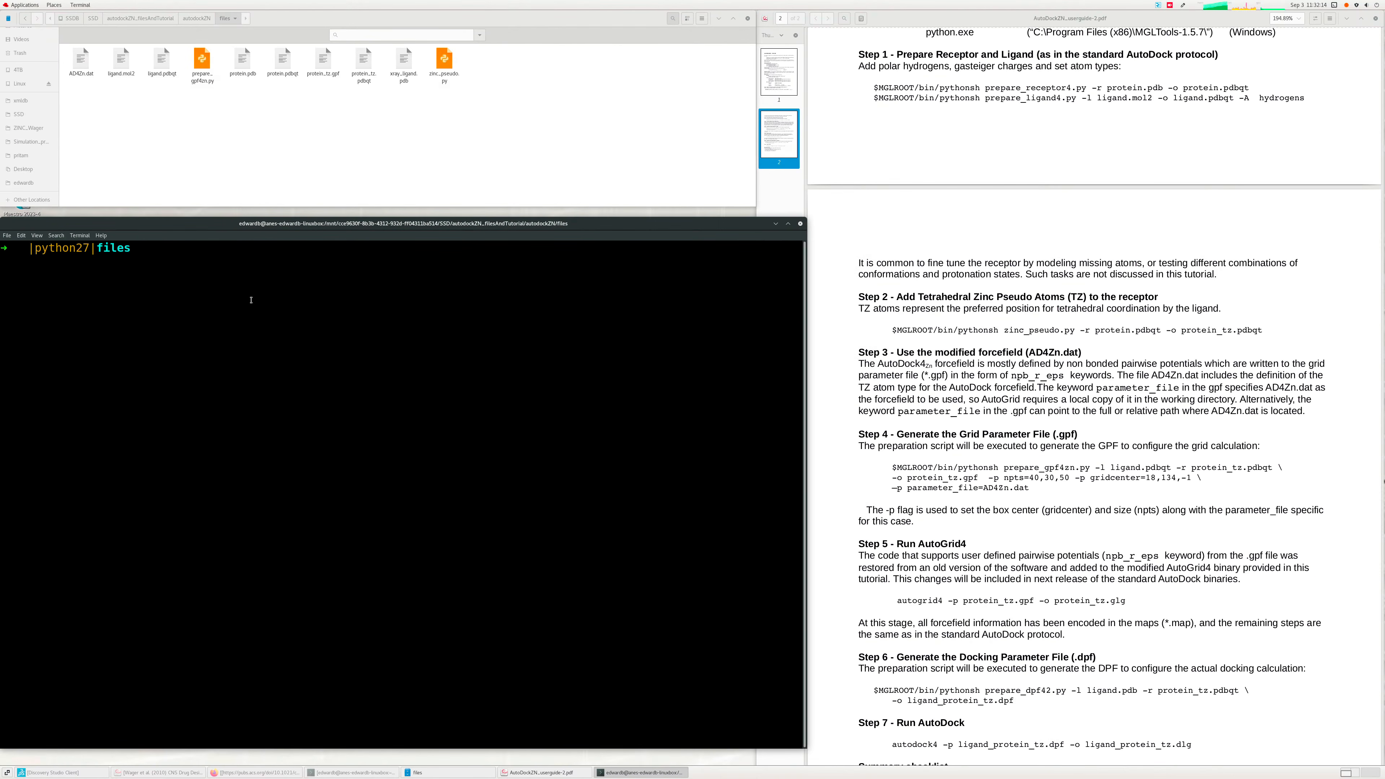
- Run autogrid4 -p protein_tz.gpf -l protein_tz.glg in the terminal and check the generated map files in the files folder
{"action": "type", "text": "autogrid4 -p prot"}
{"action": "key", "text": "Tab"}
{"action": "type", "text": "_tz.gpf"}
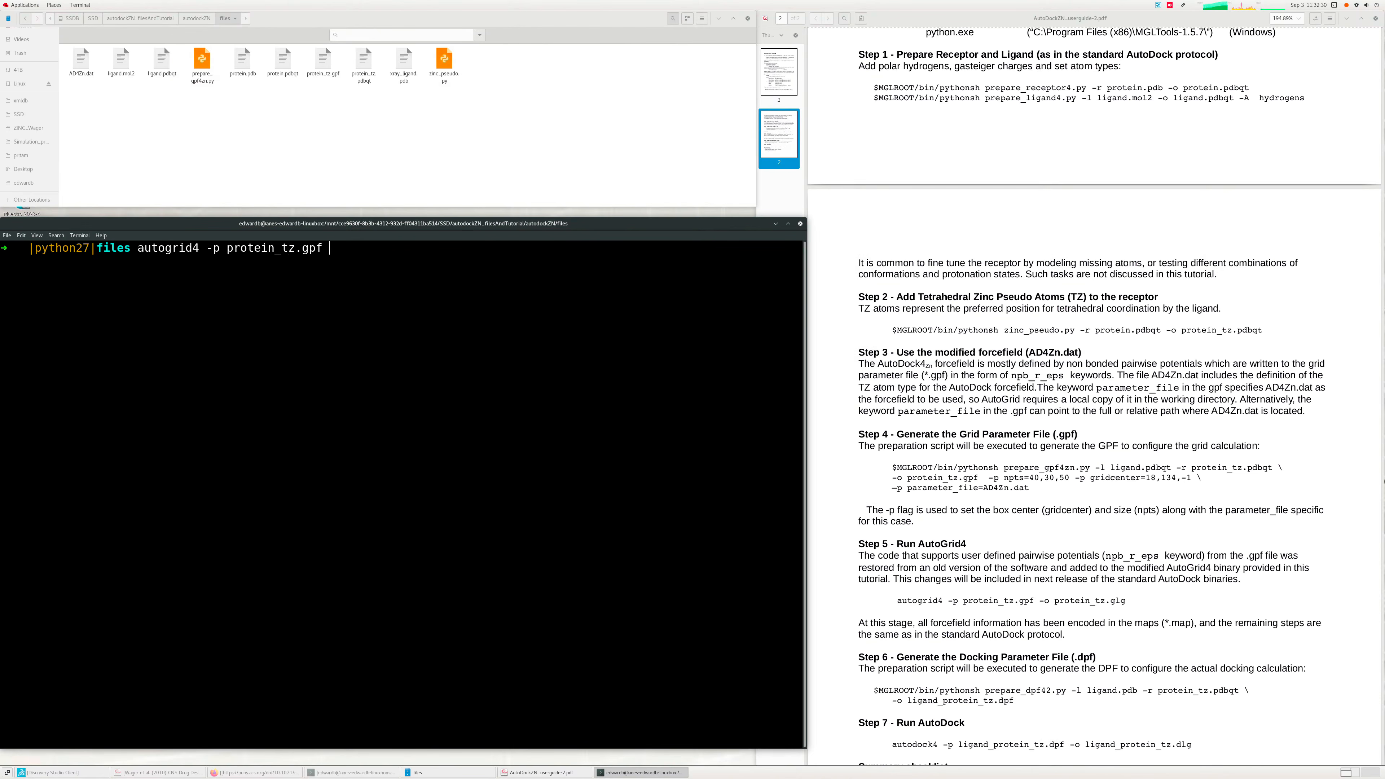
{"action": "type", "text": " -l protein_tz.glg"}
{"action": "key", "text": "Return"}
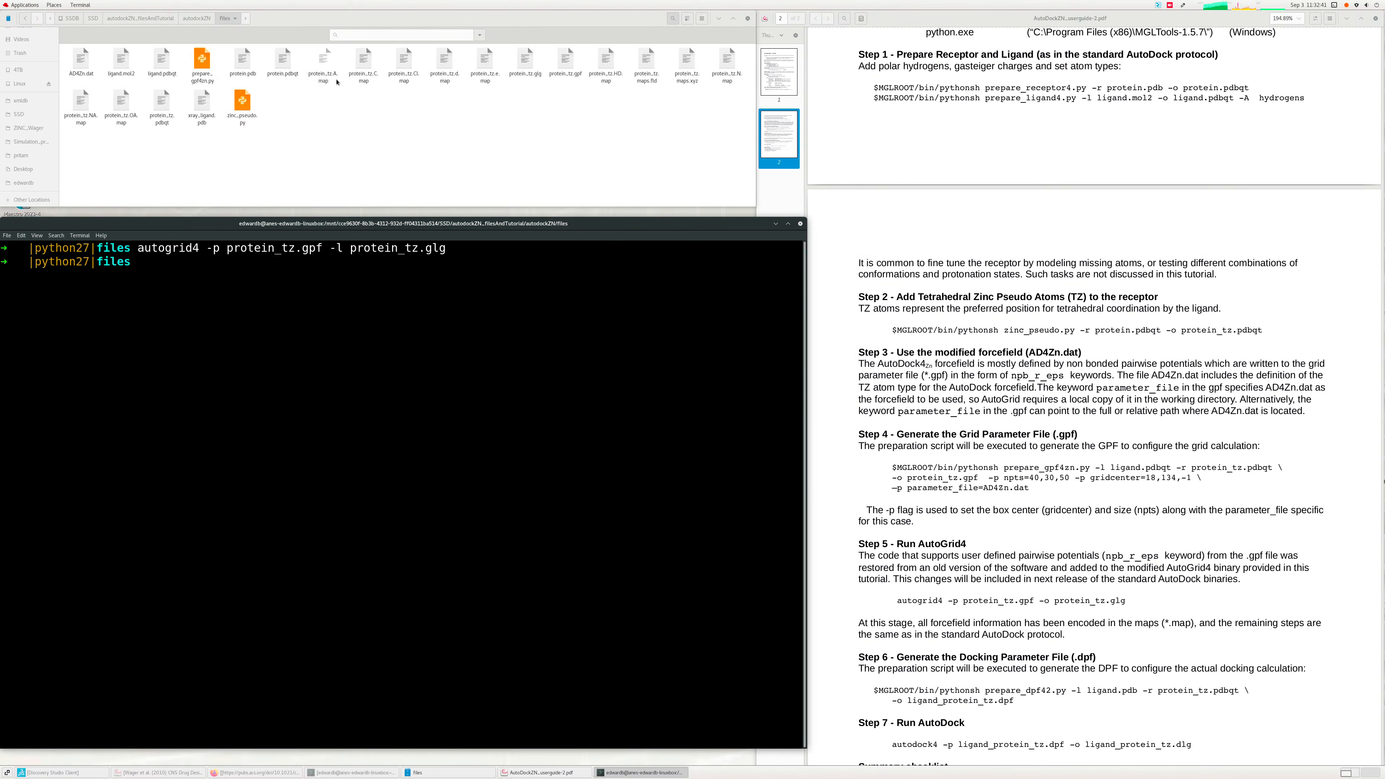
{"action": "left_click", "coordinate": [404, 61]}
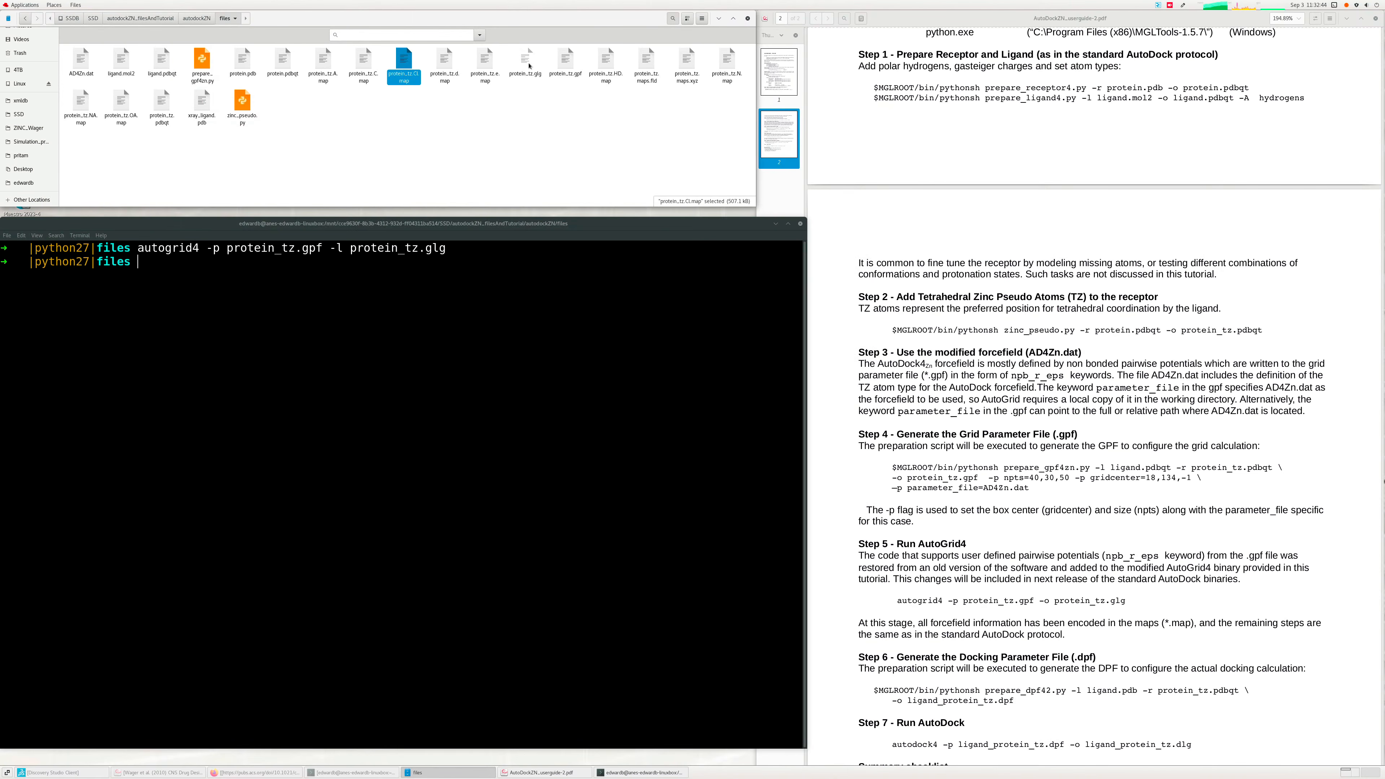
{"action": "left_click", "coordinate": [485, 60]}
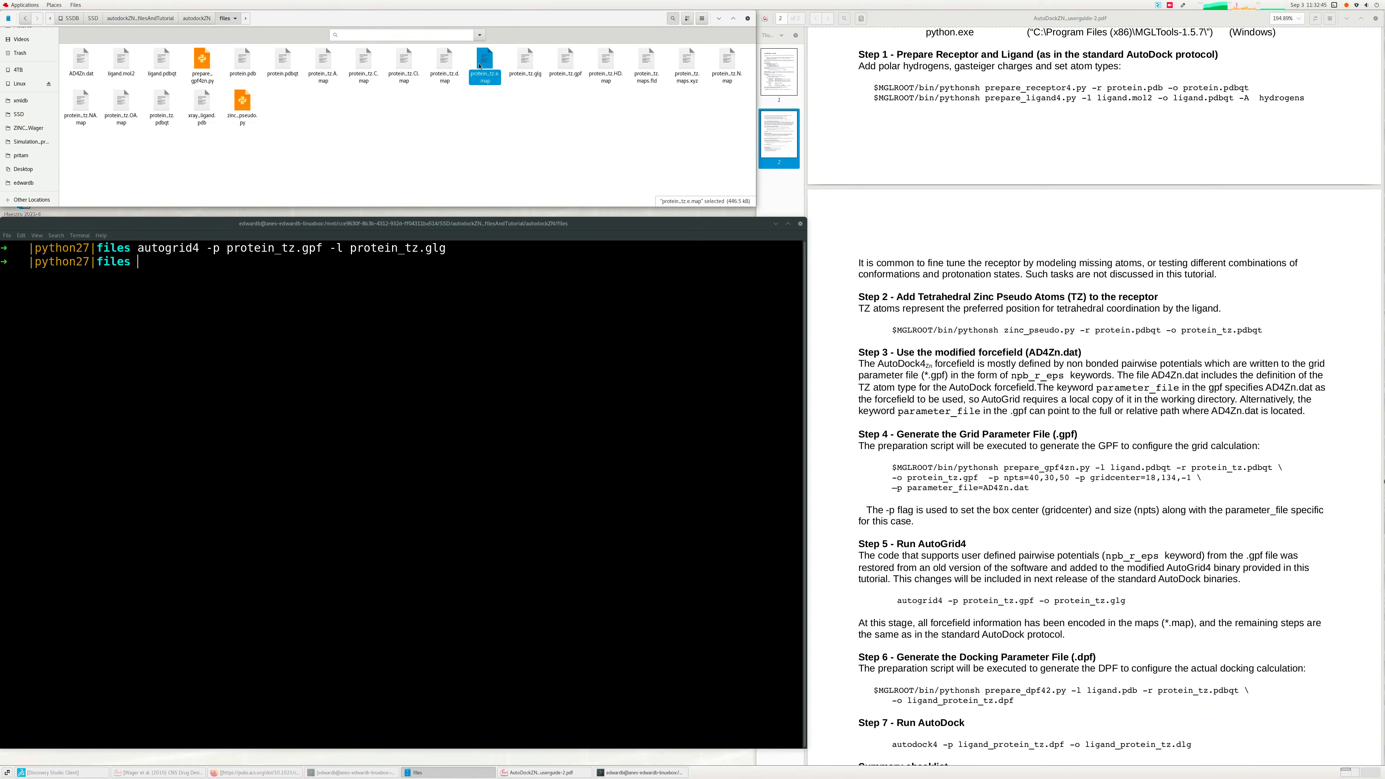
- Open protein_tz.glg, examine the atom assignments, the grid map energy table and the completion lines at its end, and close it
{"action": "left_click", "coordinate": [567, 61]}
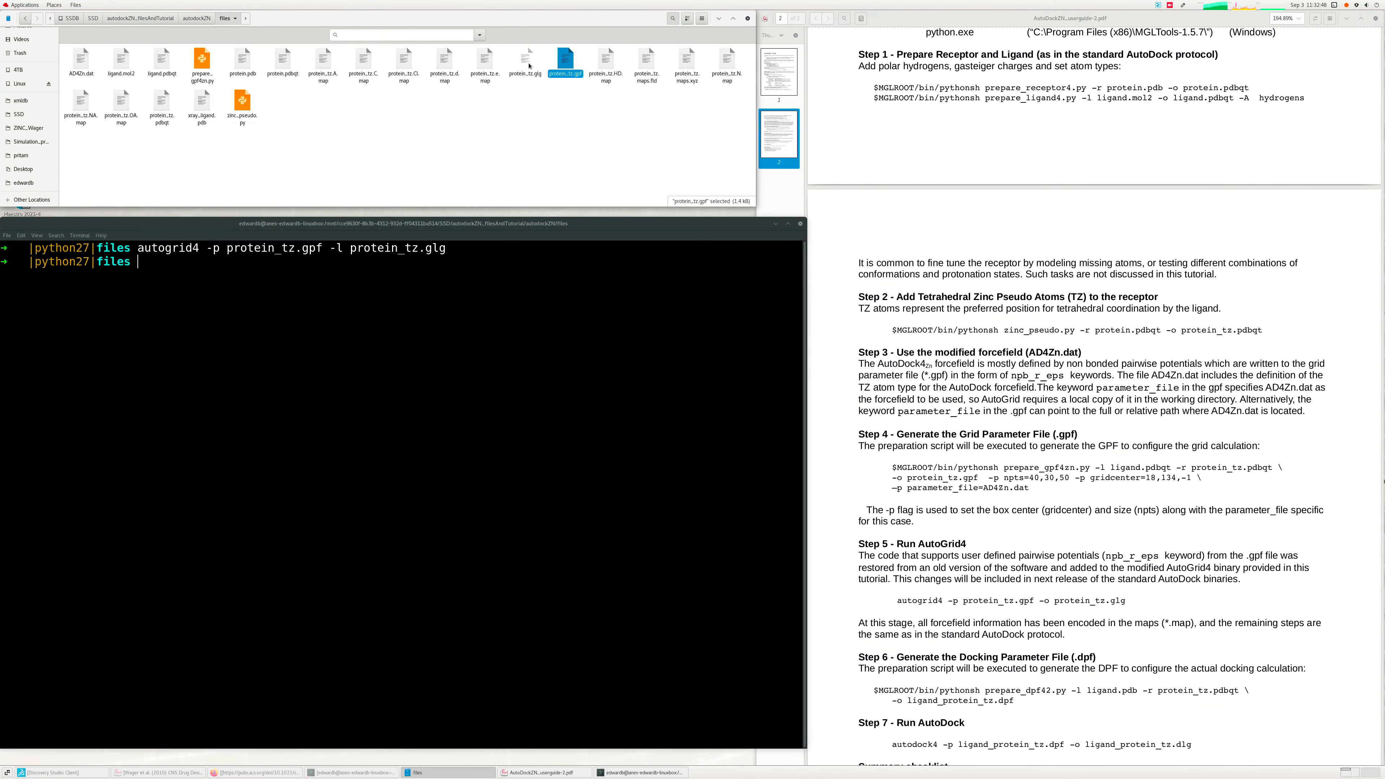
{"action": "double_click", "coordinate": [525, 61]}
{"action": "scroll", "coordinate": [393, 274], "scroll_direction": "down", "scroll_amount": 20}
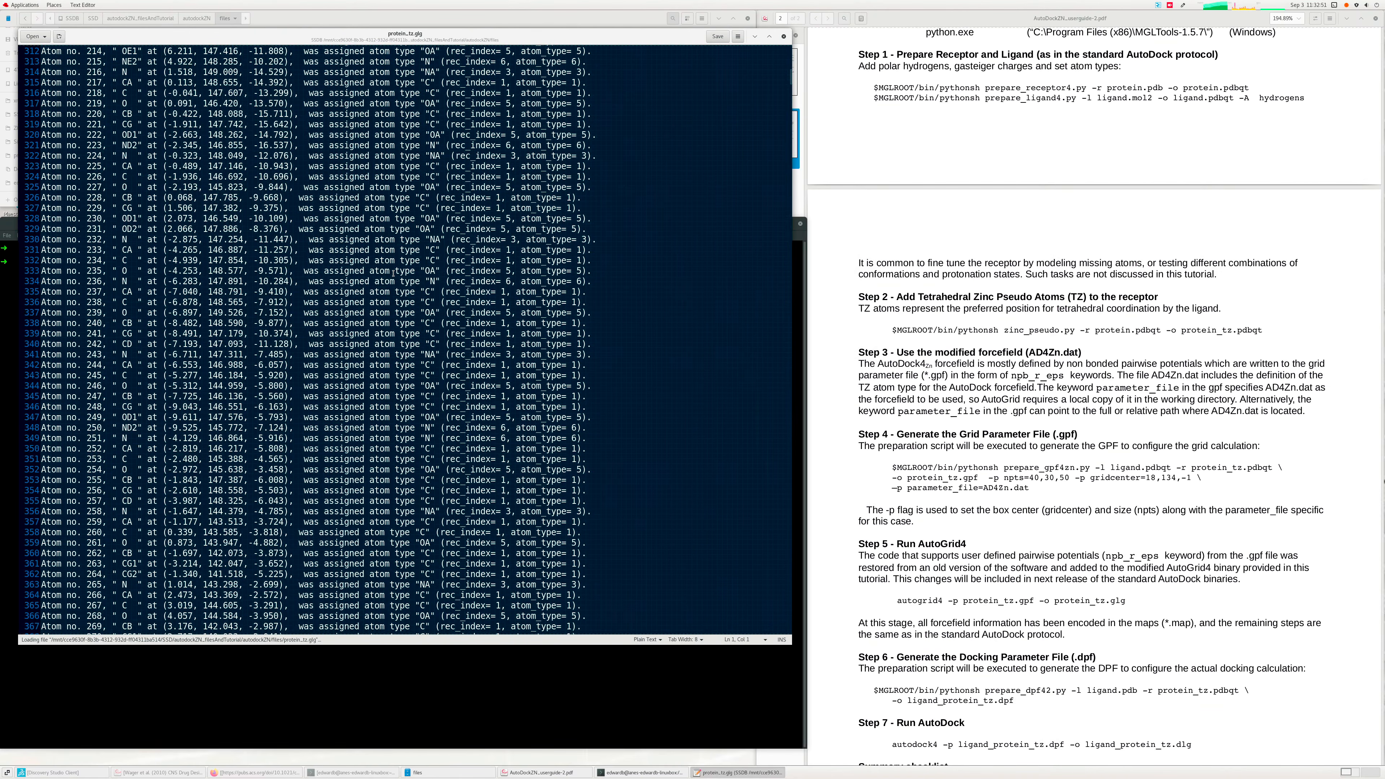
{"action": "scroll", "coordinate": [393, 274], "scroll_direction": "down", "scroll_amount": 20}
{"action": "scroll", "coordinate": [393, 275], "scroll_direction": "down", "scroll_amount": 20}
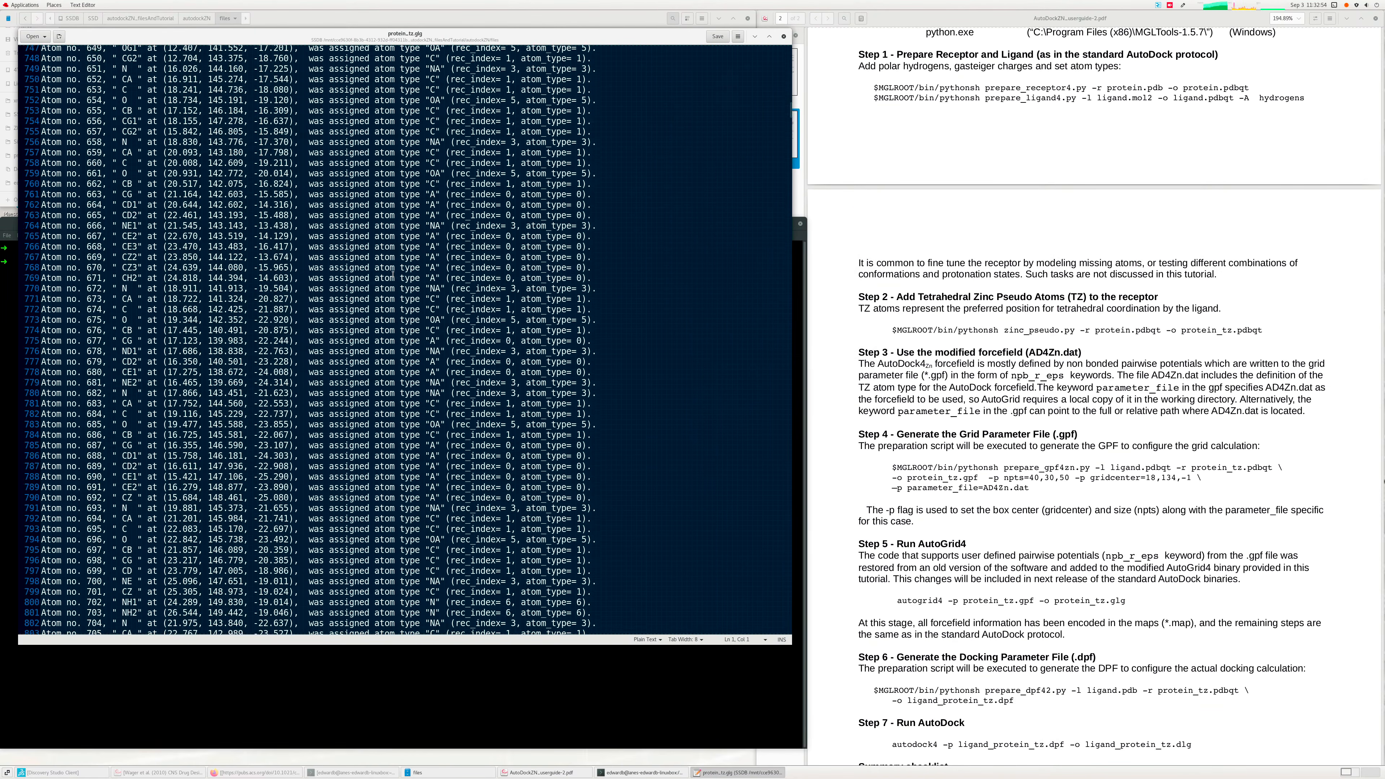
{"action": "scroll", "coordinate": [786, 159], "scroll_direction": "down", "scroll_amount": 5}
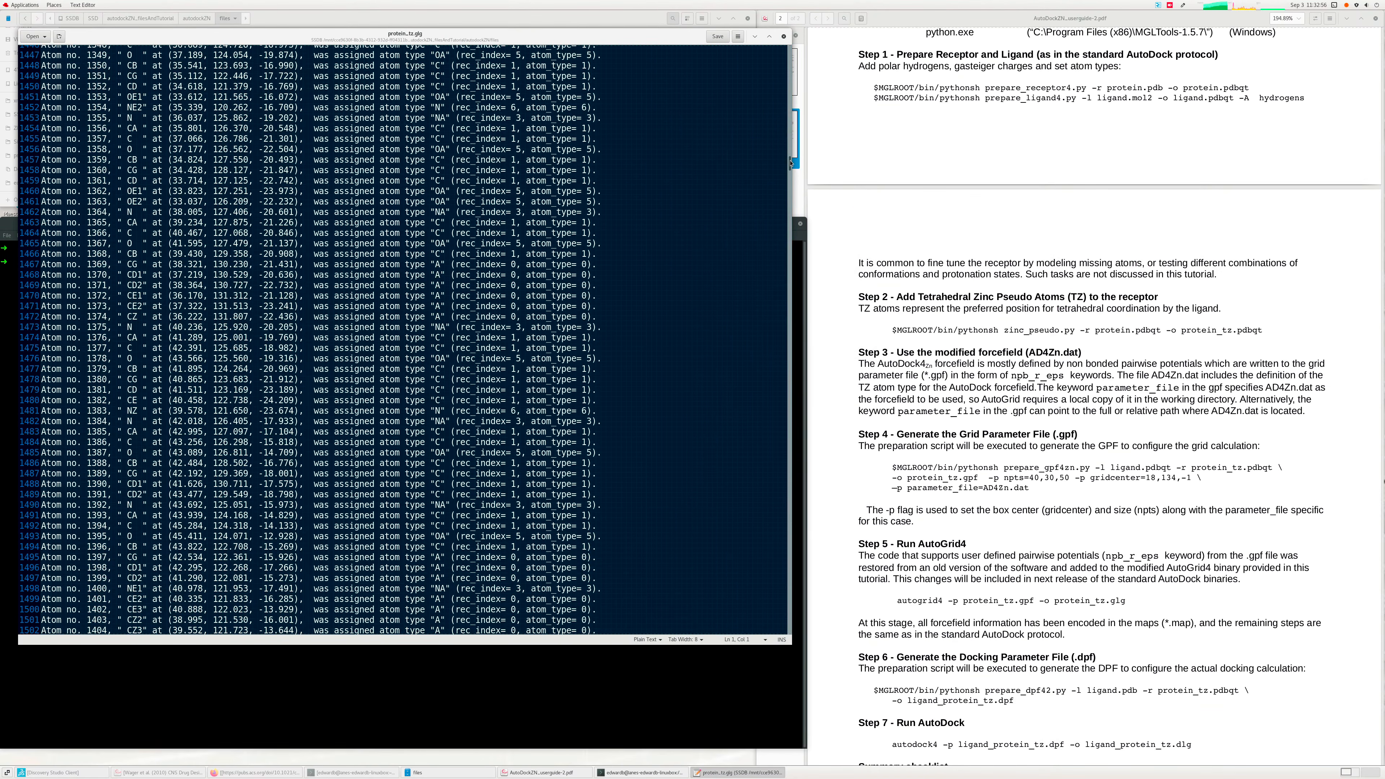
{"action": "left_click_drag", "start_coordinate": [791, 163], "coordinate": [787, 634]}
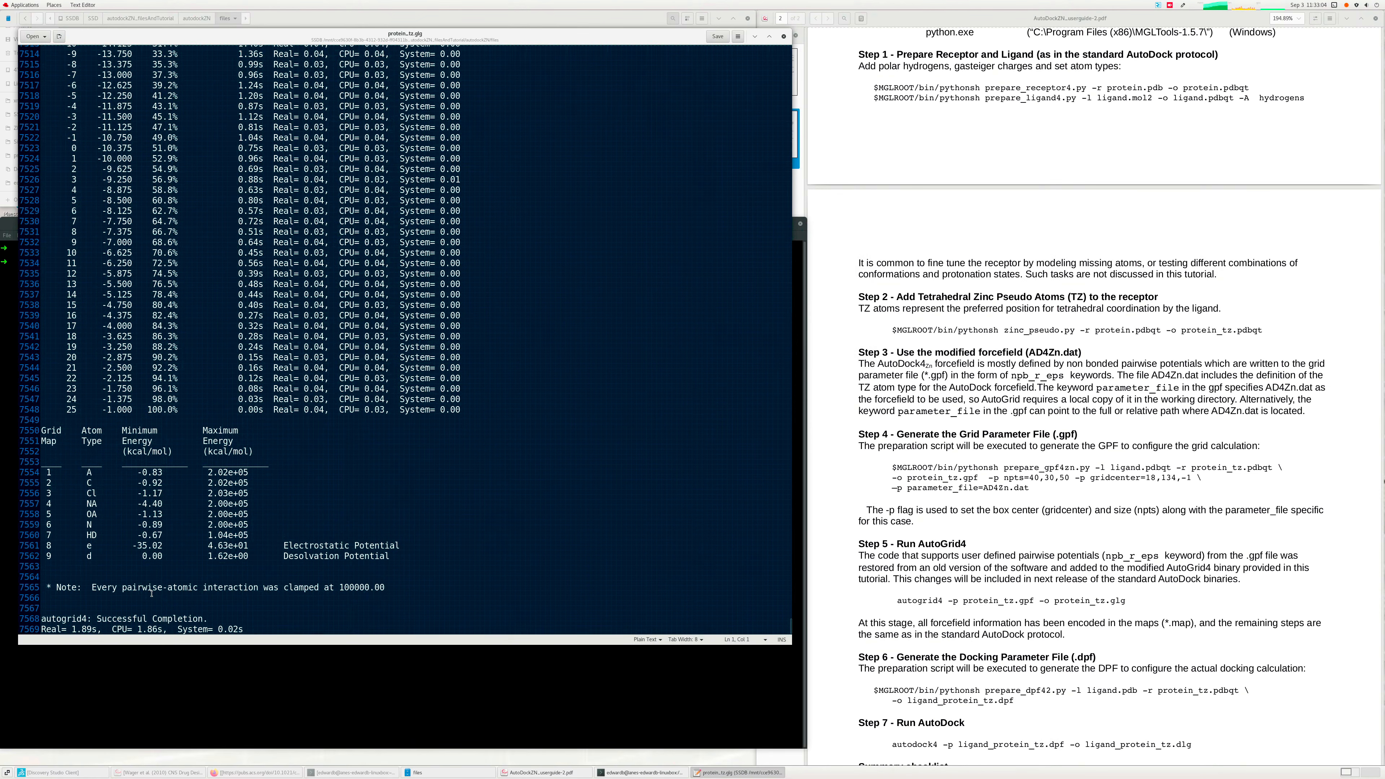
{"action": "left_click_drag", "start_coordinate": [211, 619], "coordinate": [36, 618]}
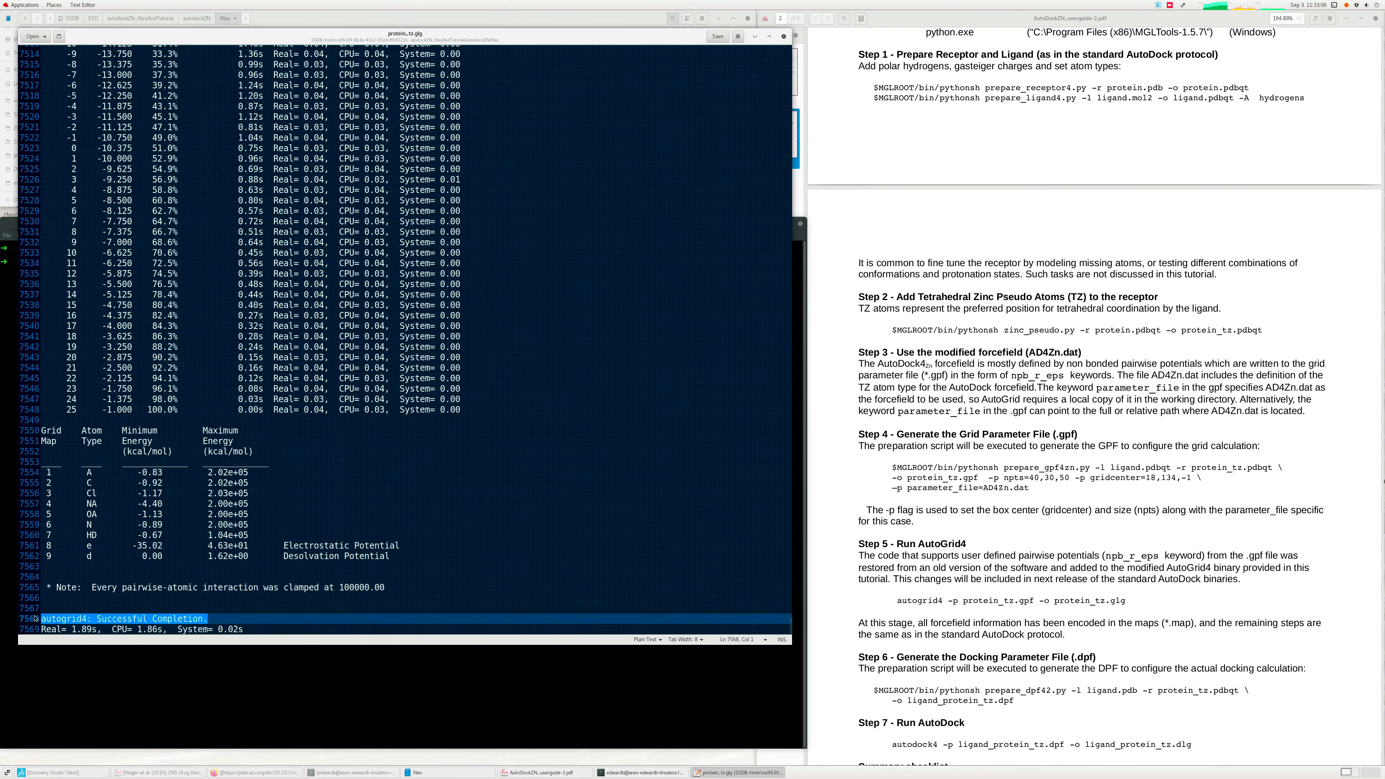
{"action": "left_click_drag", "start_coordinate": [244, 629], "coordinate": [44, 619]}
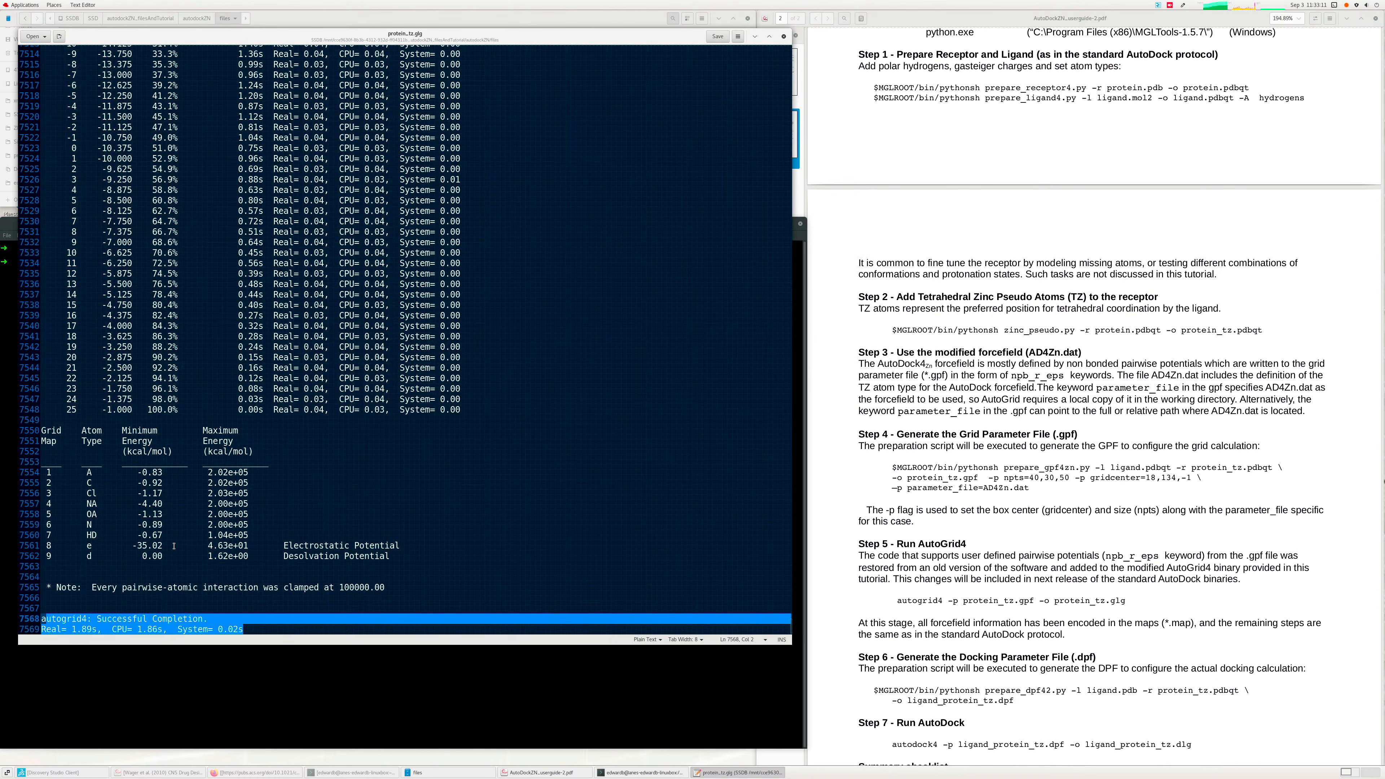
{"action": "scroll", "coordinate": [173, 546], "scroll_direction": "up", "scroll_amount": 7}
{"action": "scroll", "coordinate": [342, 302], "scroll_direction": "up", "scroll_amount": 20}
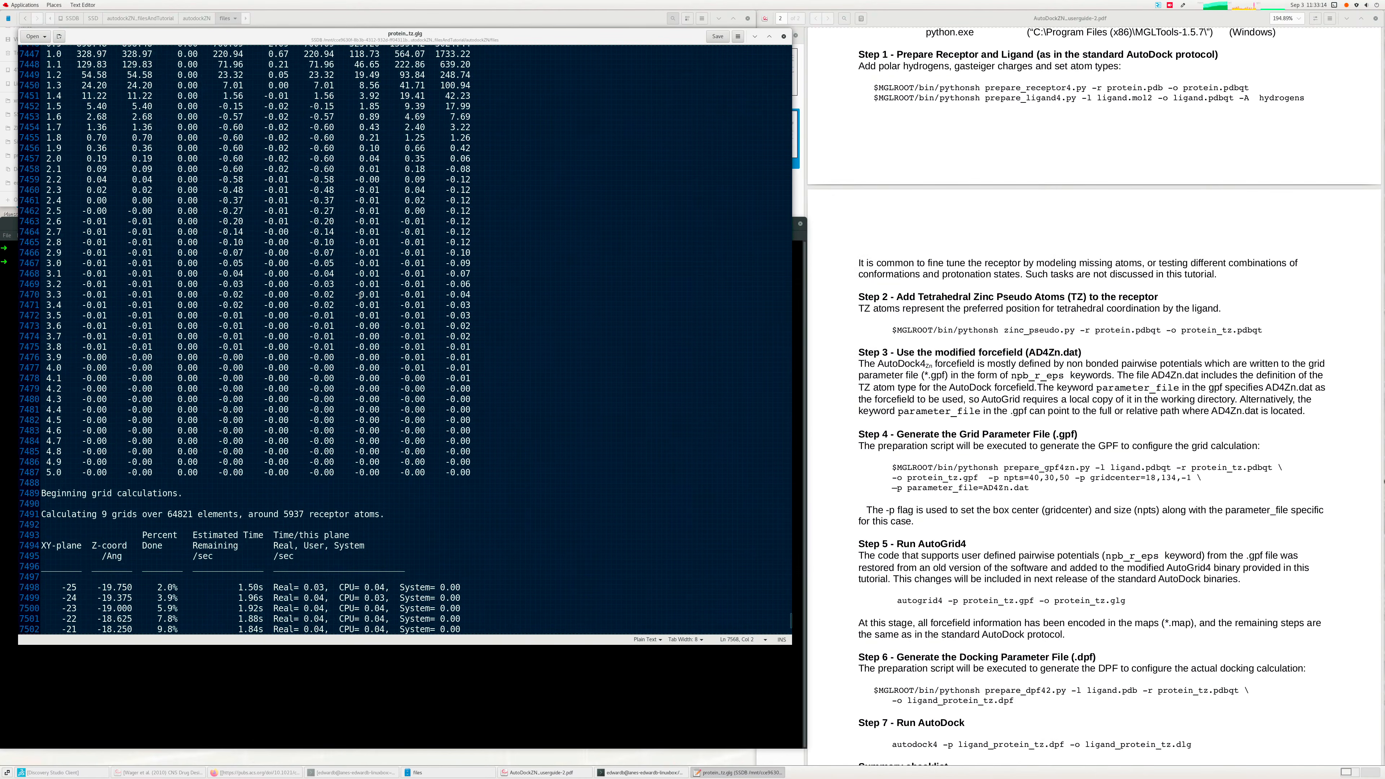
{"action": "left_click", "coordinate": [784, 36]}
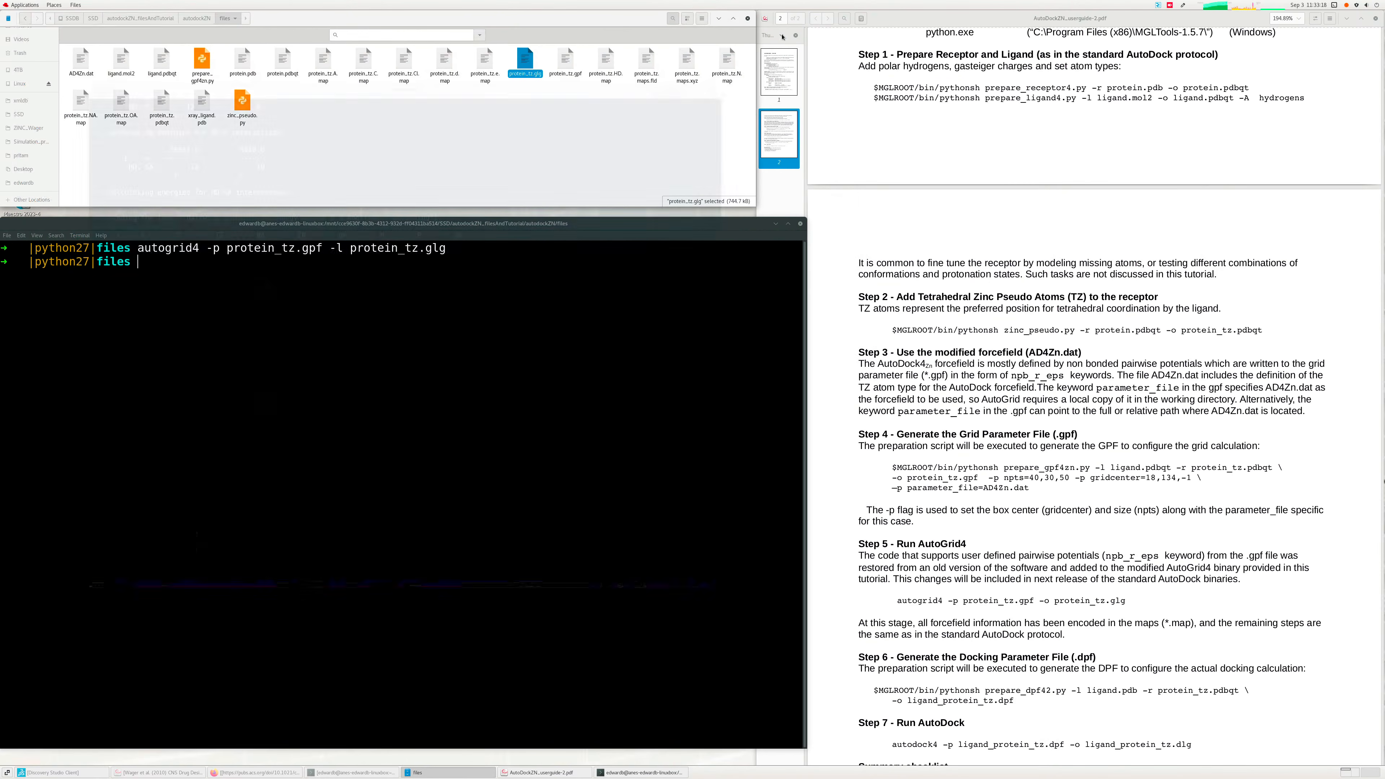
- Clear the terminal and copy the tutorial's prepare_dpf42.py command with its -l and -r arguments from Step 6 into it
{"action": "left_click", "coordinate": [400, 290]}
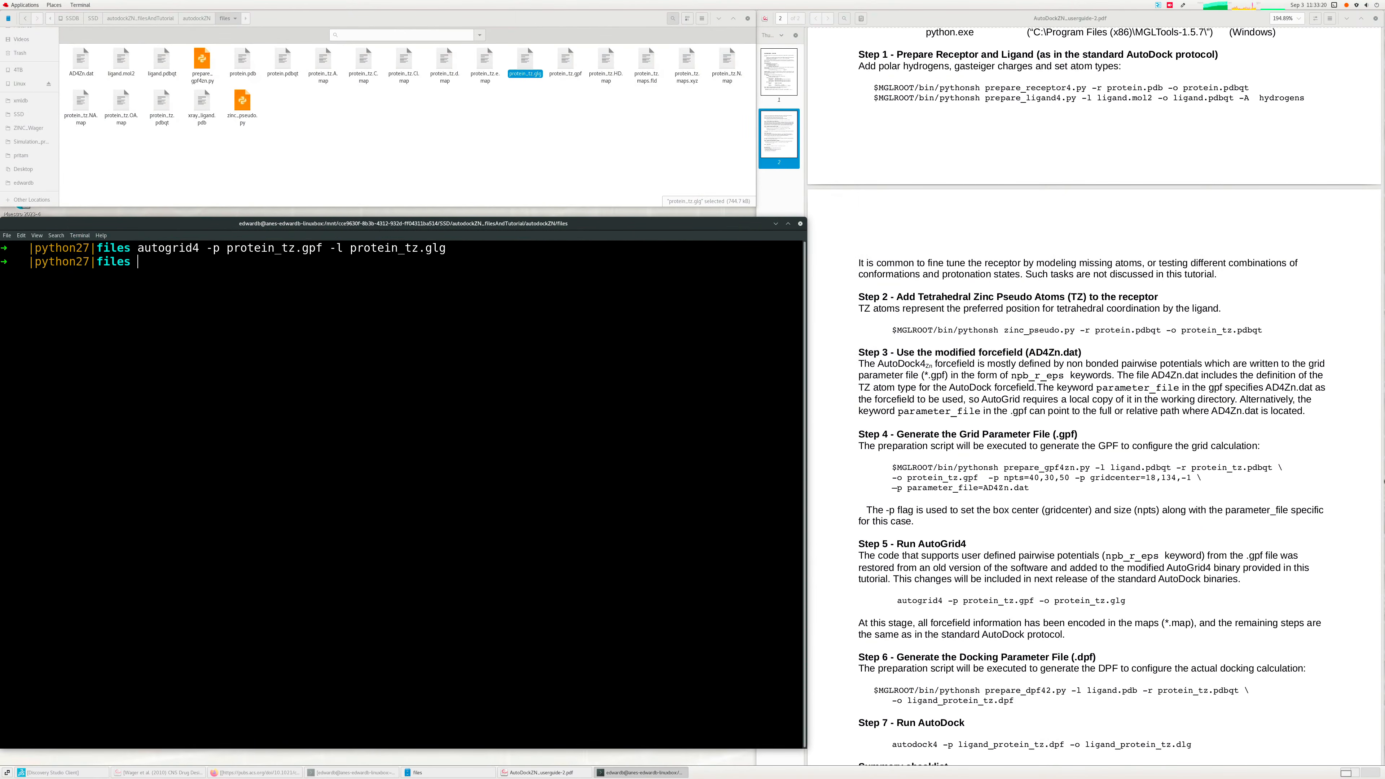
{"action": "type", "text": "clear"}
{"action": "key", "text": "Return"}
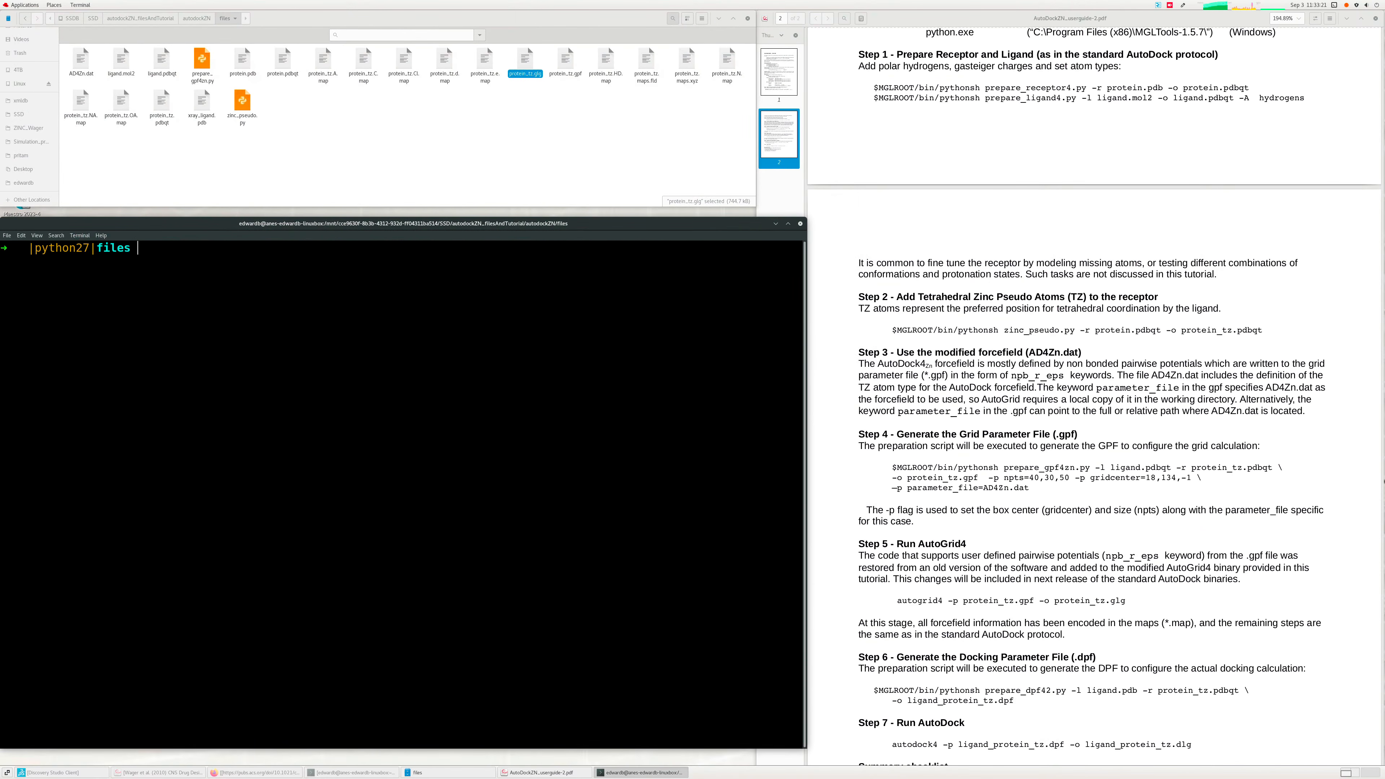
{"action": "scroll", "coordinate": [1053, 516], "scroll_direction": "down", "scroll_amount": 3}
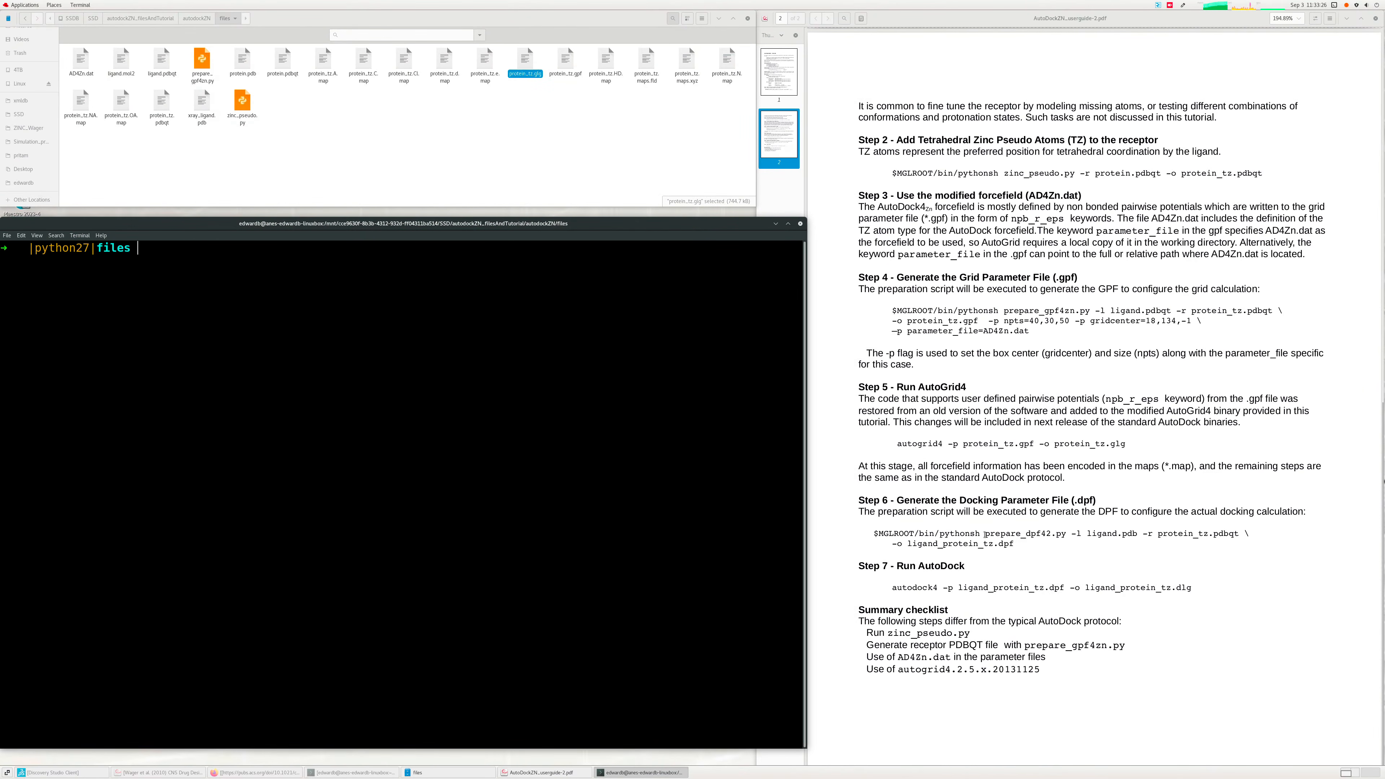
{"action": "left_click_drag", "start_coordinate": [984, 535], "coordinate": [1237, 534]}
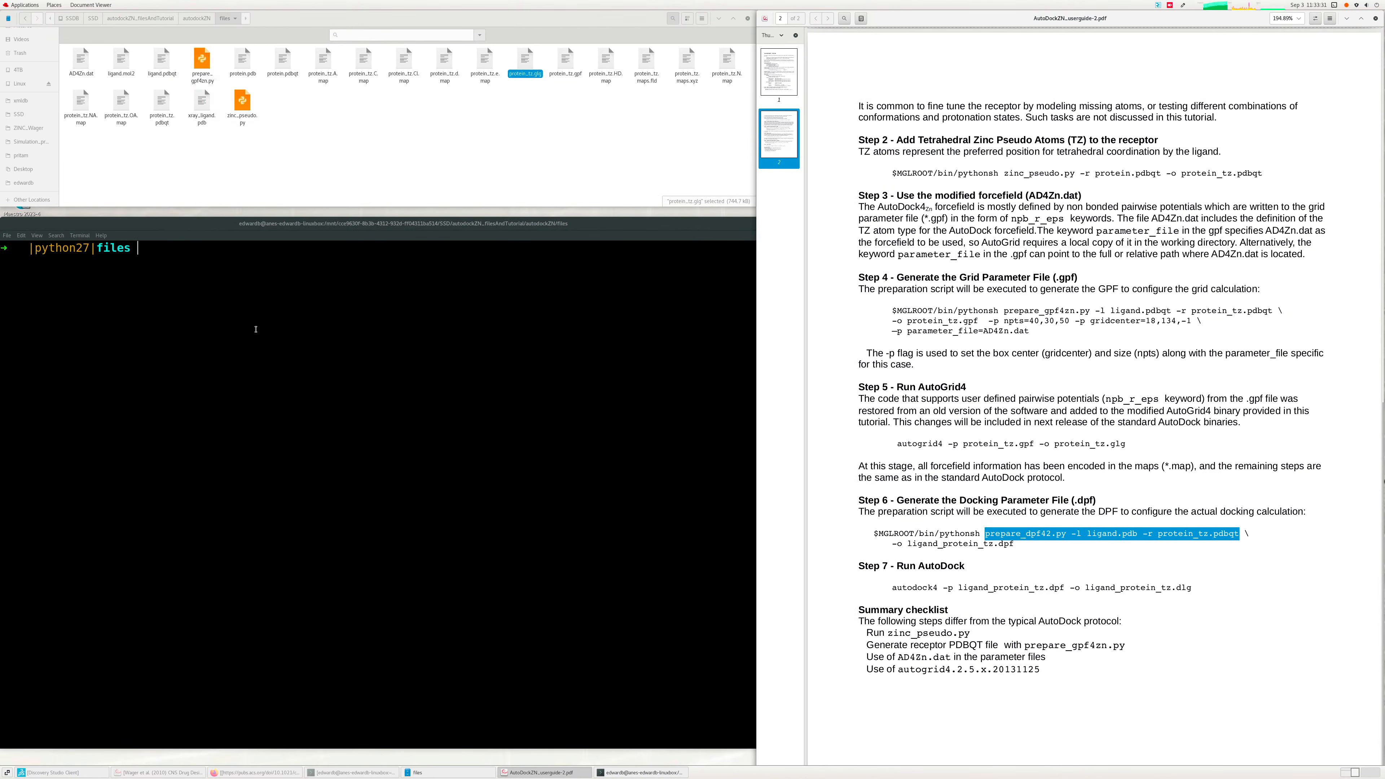
{"action": "middle_click", "coordinate": [246, 318]}
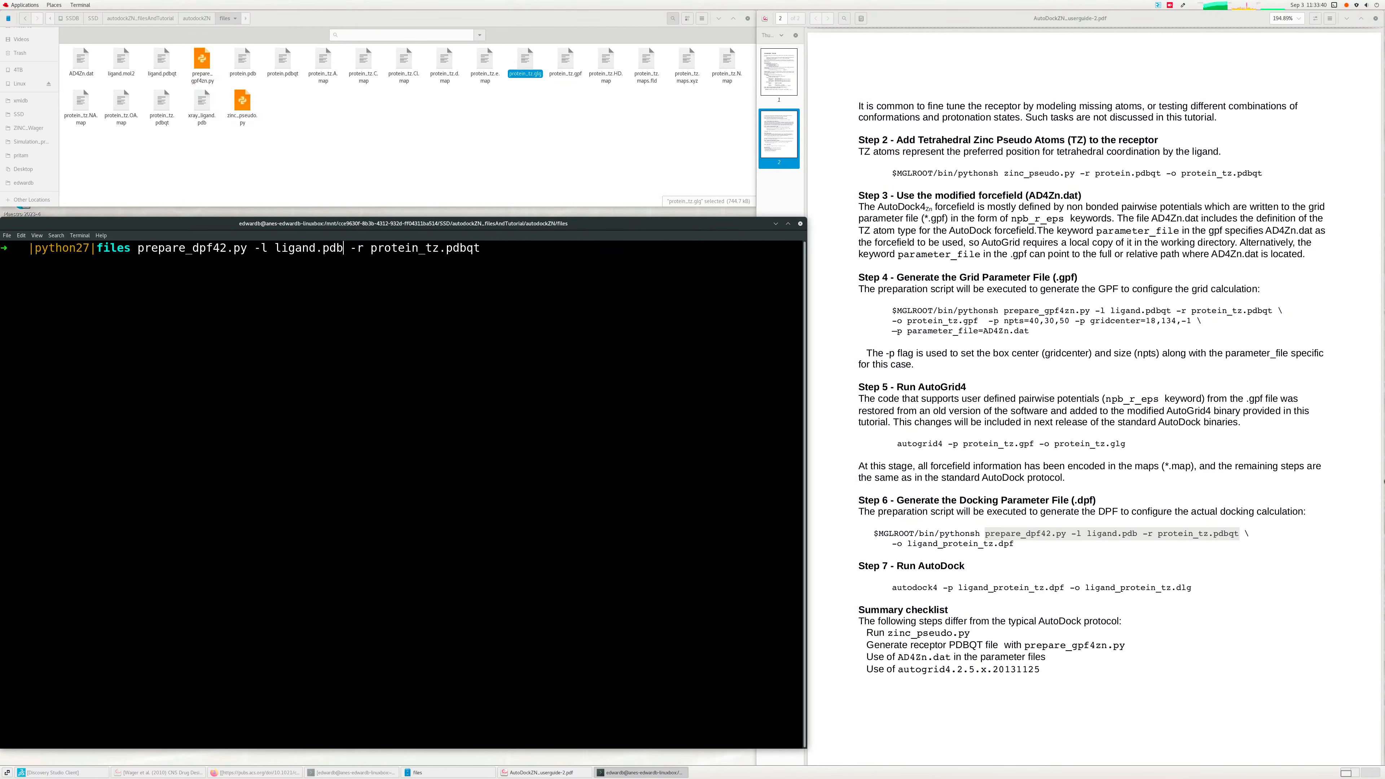
- Change the ligand argument in the prepare_dpf42.py command to ligand.pdbqt and return to the end of the line
{"action": "type", "text": "q"}
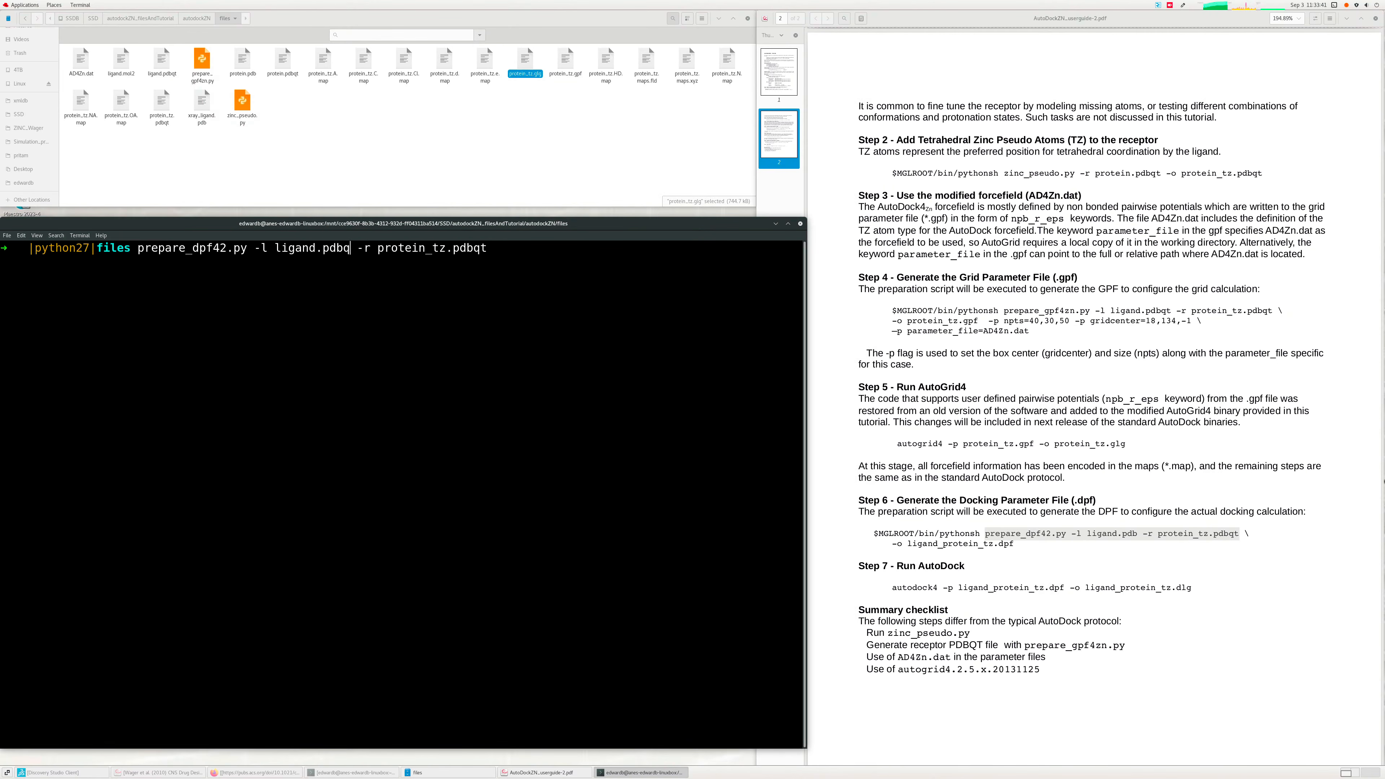
{"action": "type", "text": "t"}
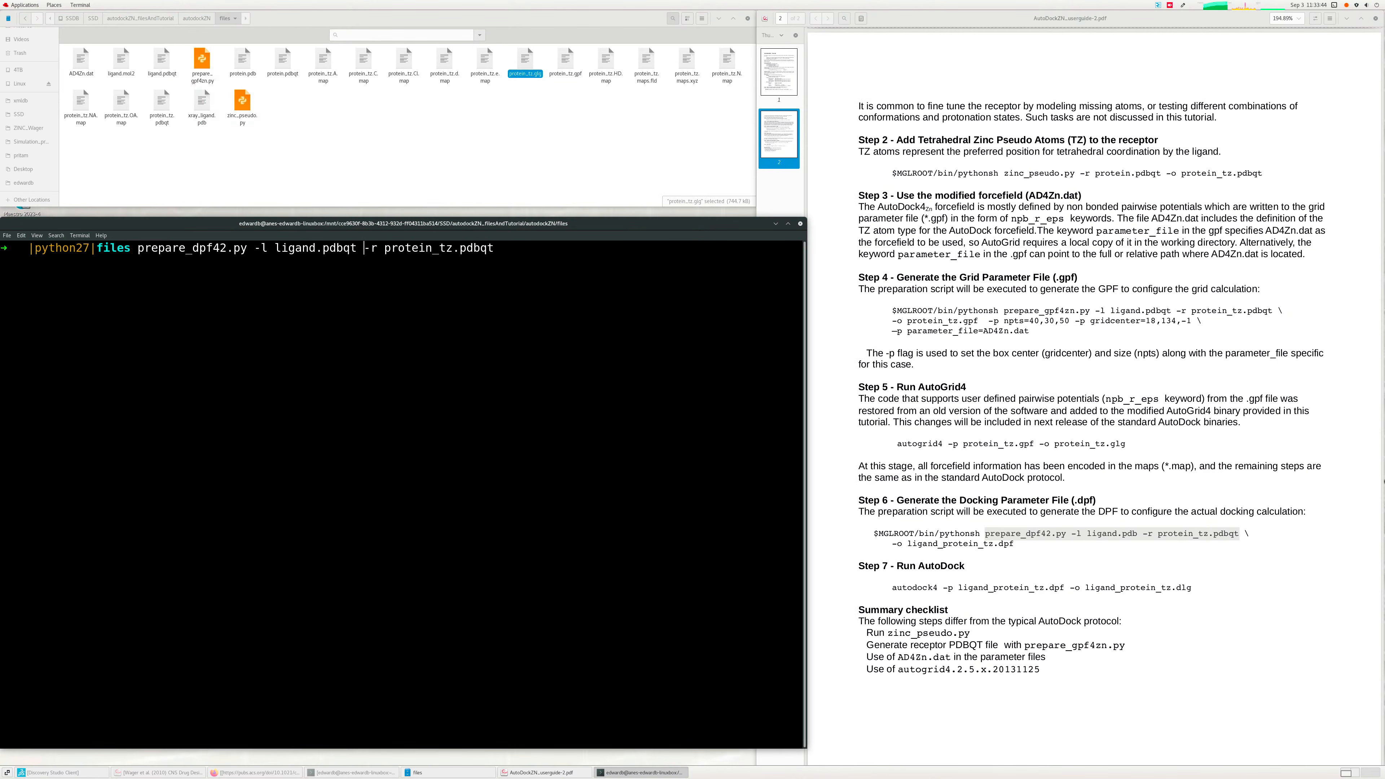
{"action": "key", "text": "Right"}
{"action": "key", "text": "Right"}
{"action": "key", "text": "Right"}
{"action": "key", "text": "Right"}
{"action": "key", "text": "Right"}
{"action": "key", "text": "Right"}
{"action": "key", "text": "Right"}
{"action": "key", "text": "Right"}
{"action": "key", "text": "Right"}
{"action": "key", "text": "Right"}
{"action": "key", "text": "Right"}
{"action": "key", "text": "Right"}
{"action": "key", "text": "Right"}
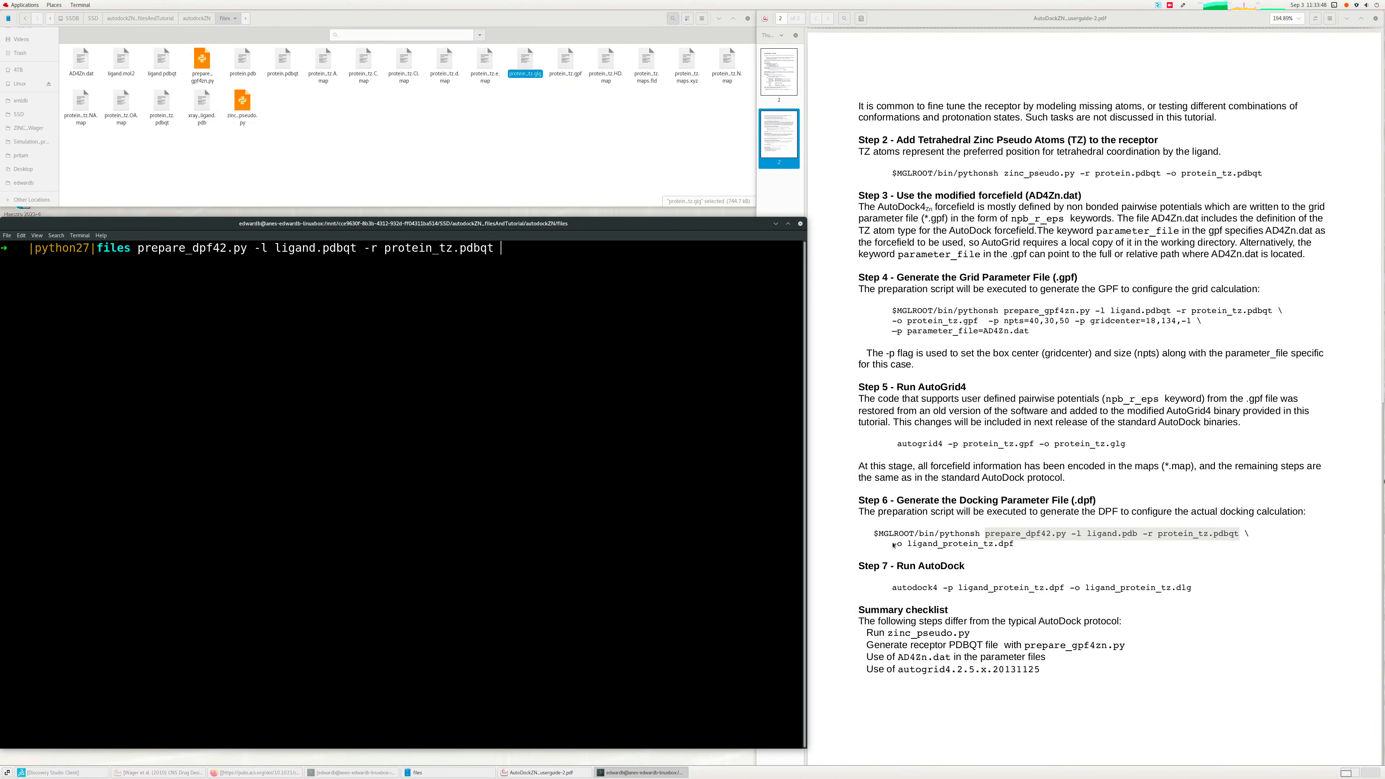
- Append the tutorial's -o ligand_protein_tz.dpf argument and run the docking parameter command
{"action": "left_click_drag", "start_coordinate": [892, 543], "coordinate": [1015, 544]}
{"action": "right_click", "coordinate": [1015, 543]}
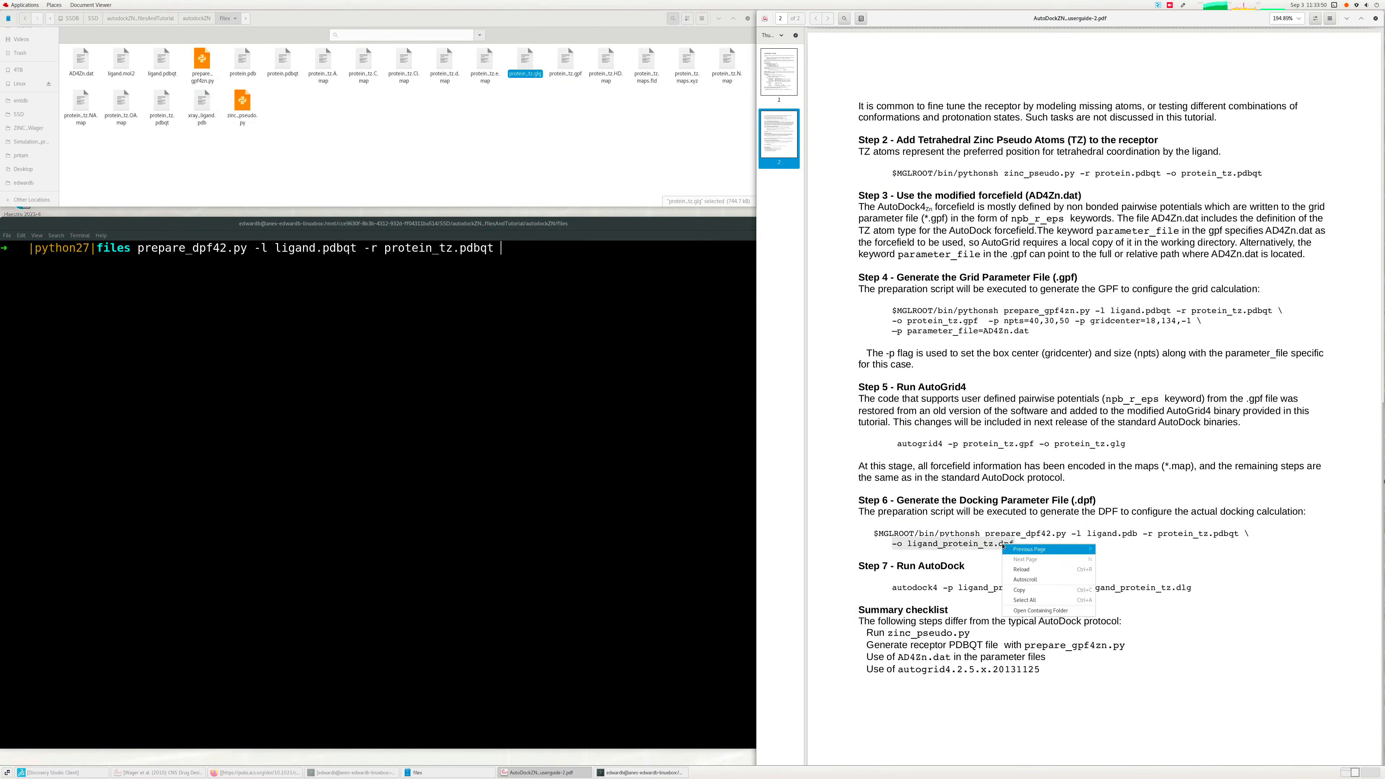
{"action": "left_click", "coordinate": [1024, 588]}
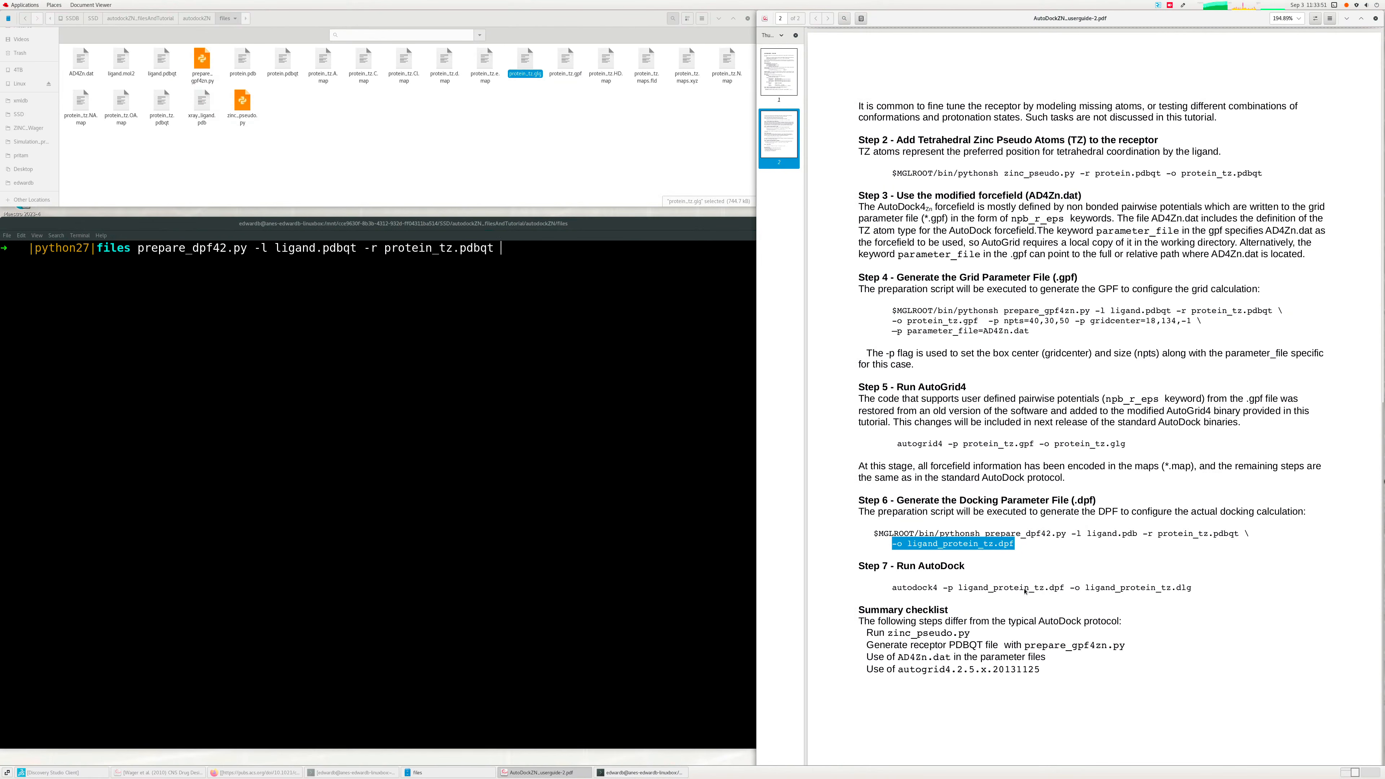
{"action": "right_click", "coordinate": [541, 369]}
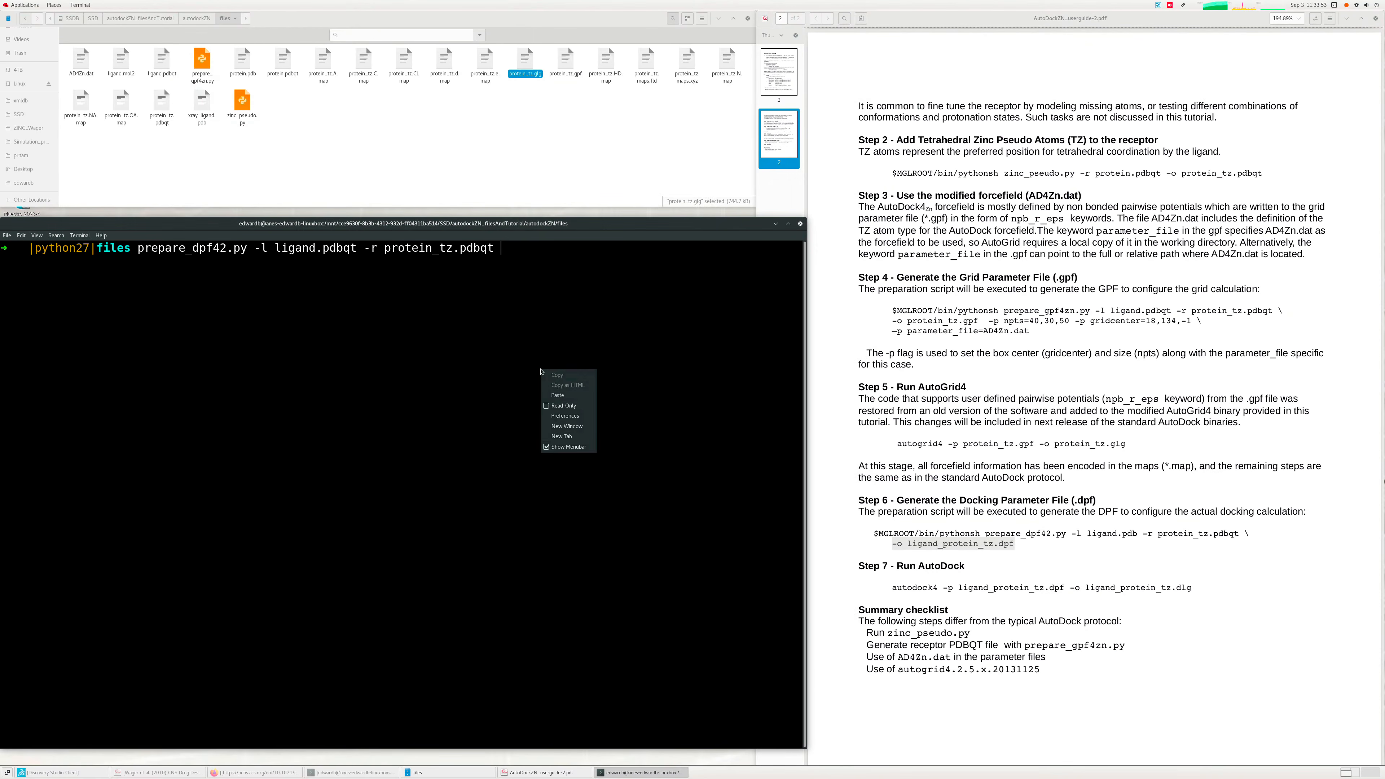
{"action": "left_click", "coordinate": [561, 395]}
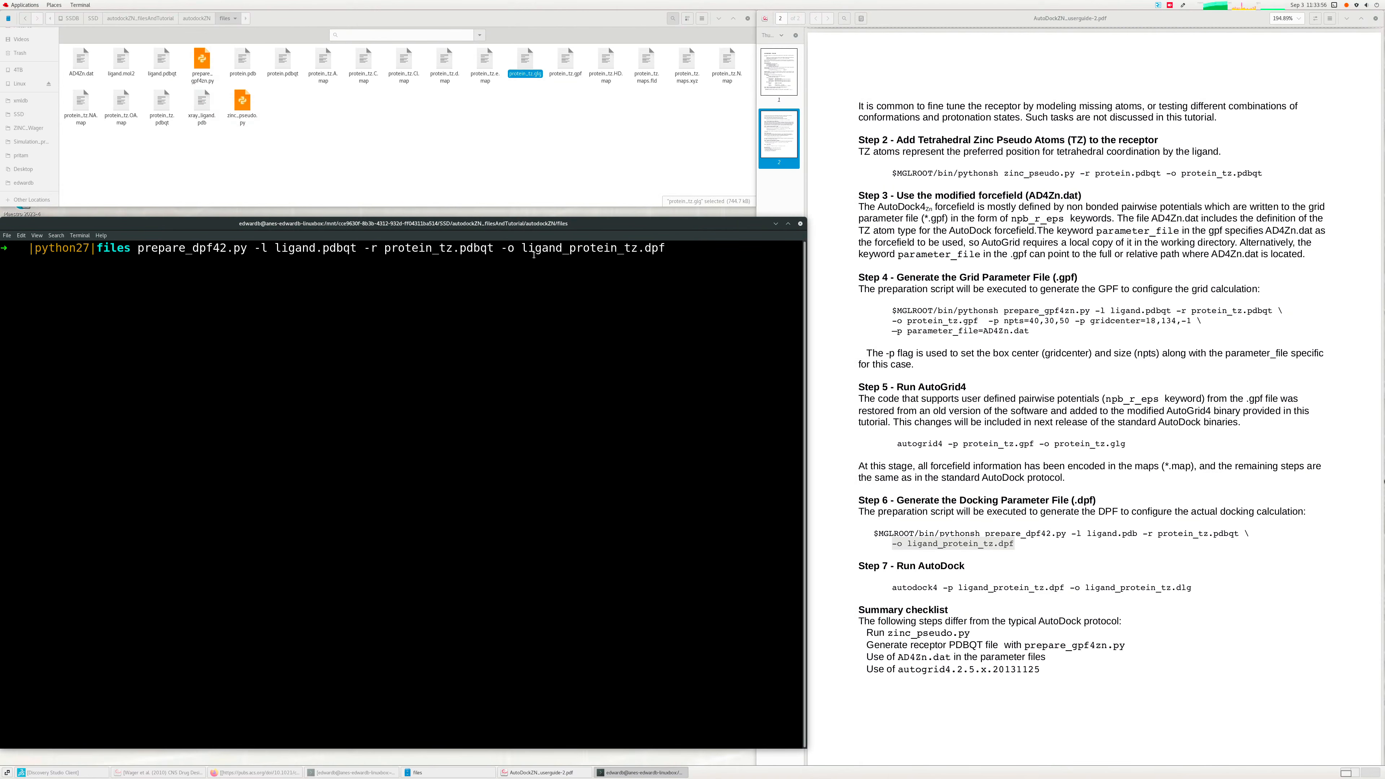
{"action": "double_click", "coordinate": [475, 254]}
{"action": "left_click_drag", "start_coordinate": [246, 248], "coordinate": [138, 249]}
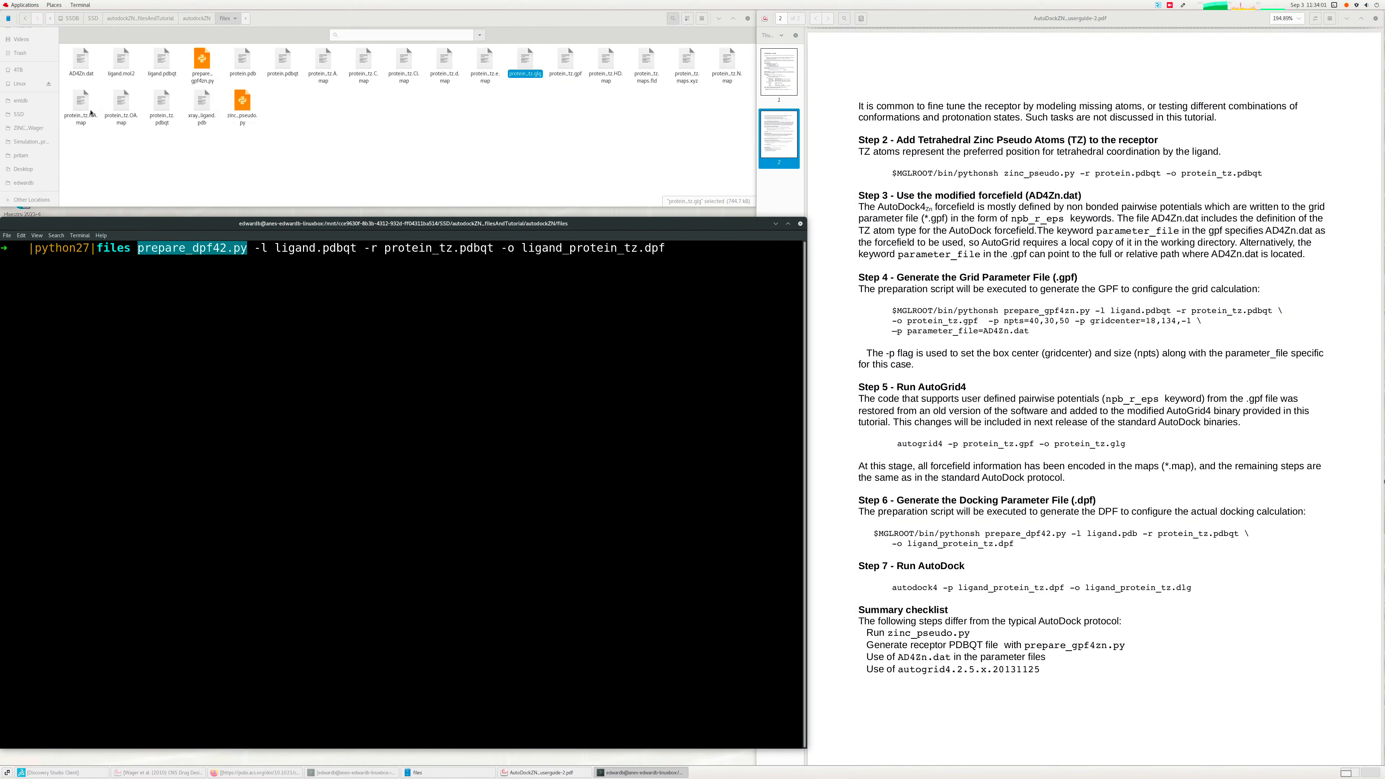
{"action": "left_click", "coordinate": [669, 291]}
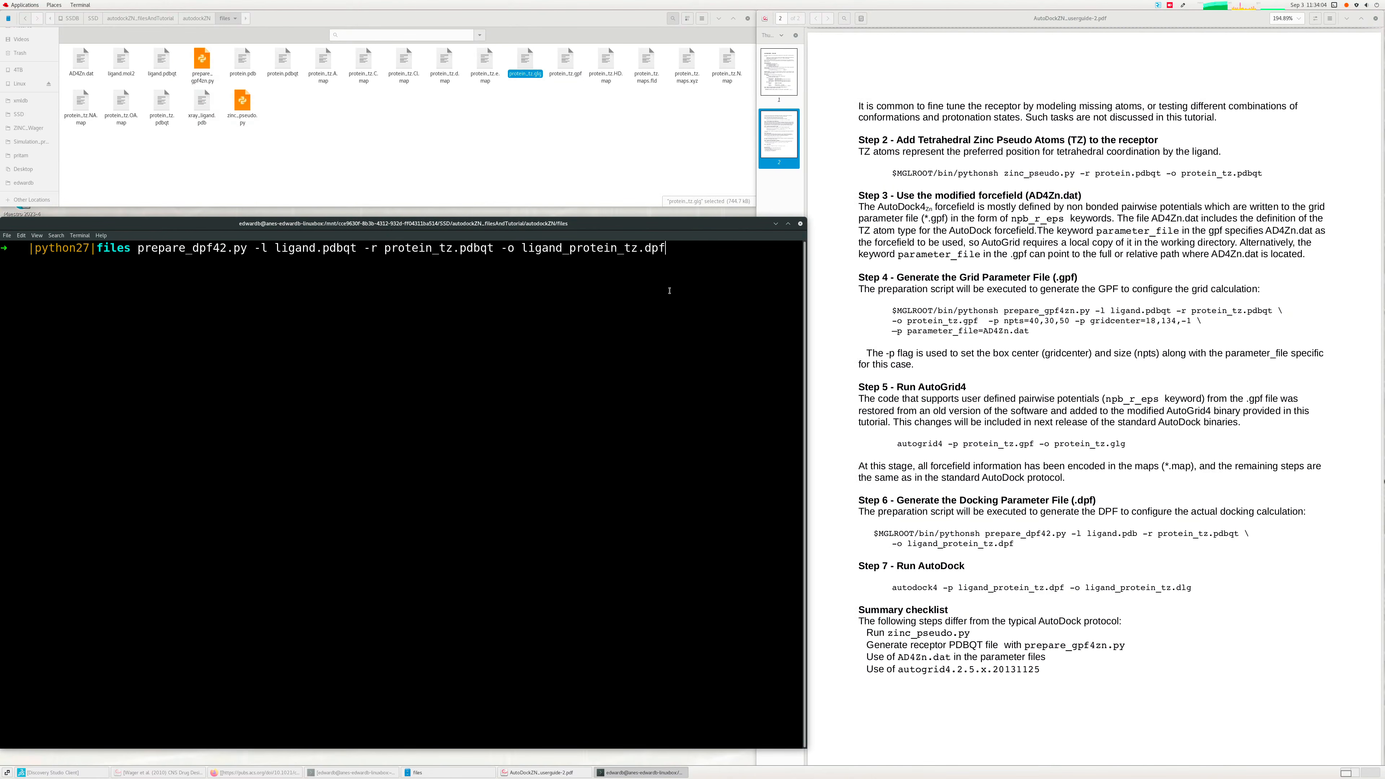
{"action": "key", "text": "Return"}
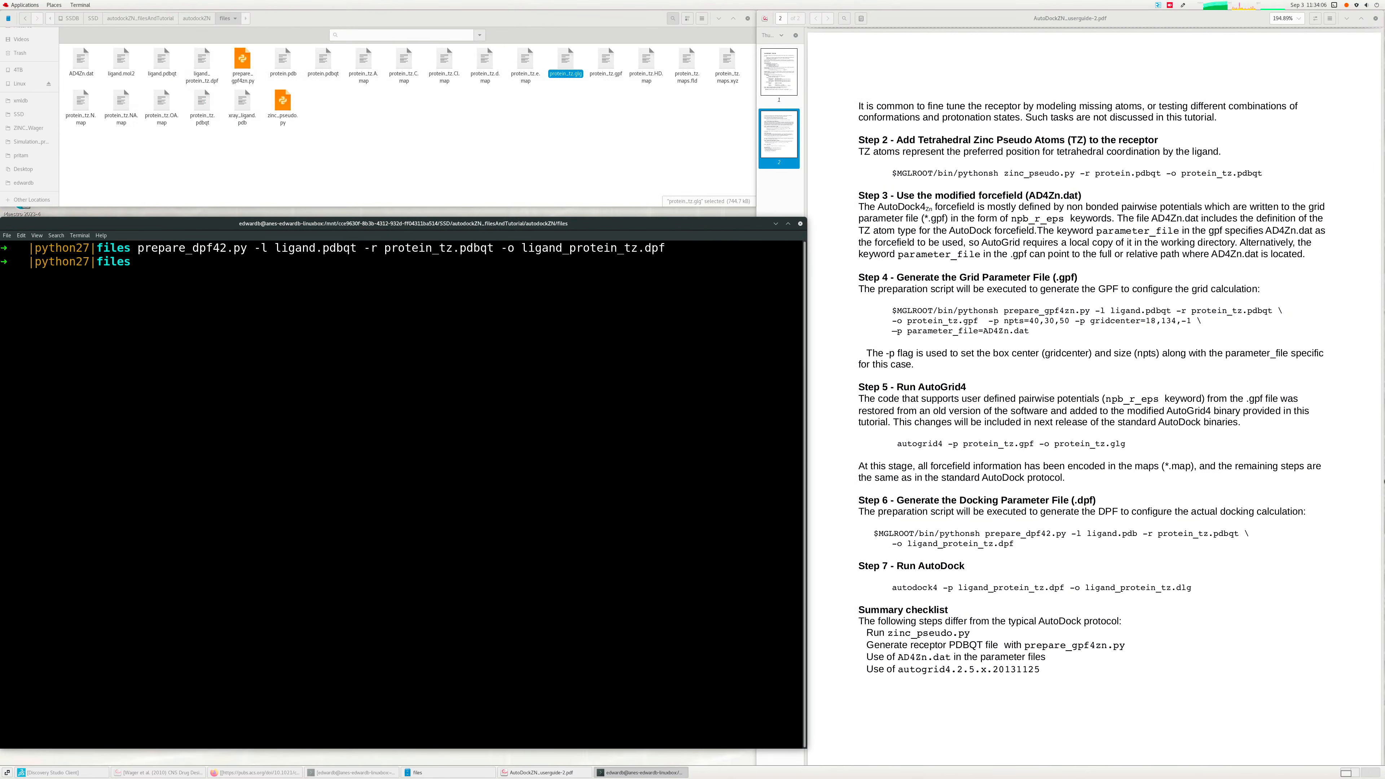
- Open ligand_protein_tz.dpf from the files folder, examine its map lines and docking parameters, and close it
{"action": "left_click", "coordinate": [530, 95]}
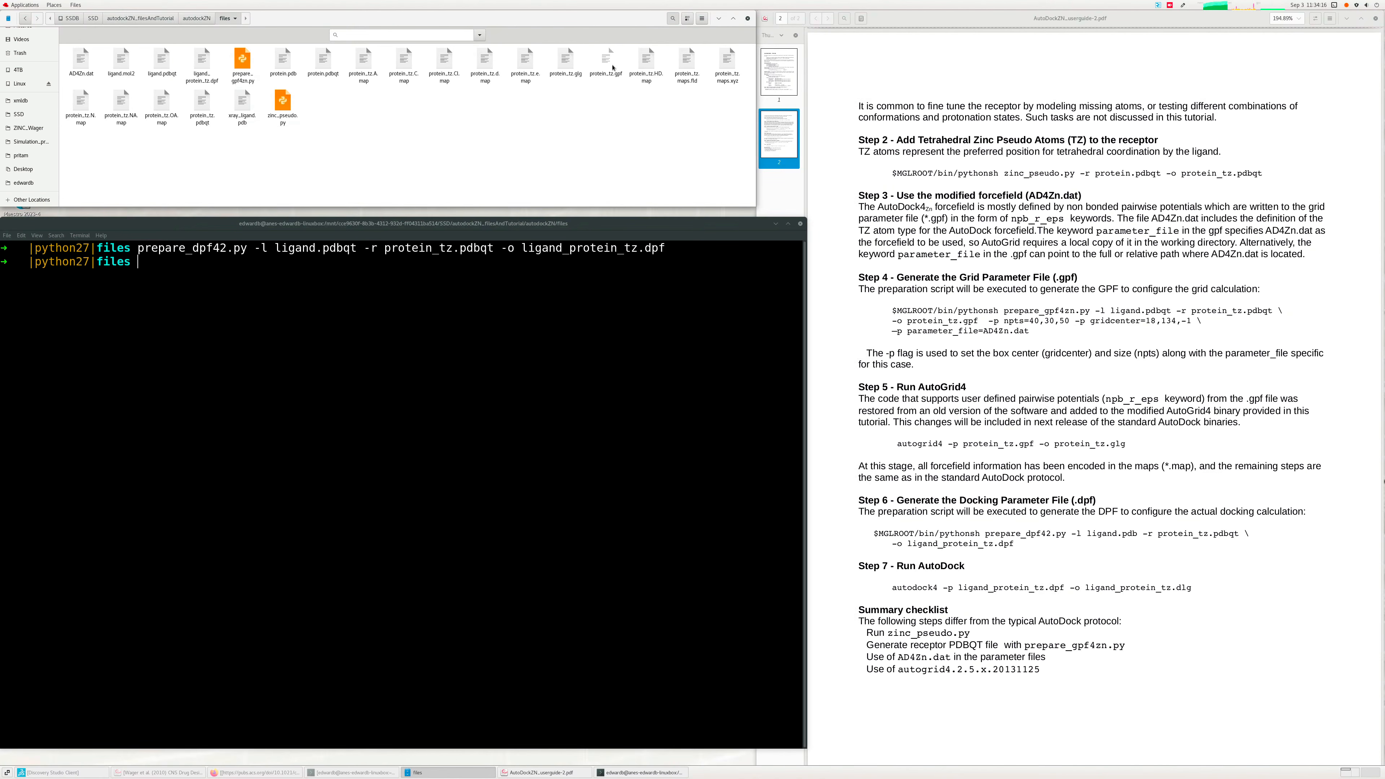
{"action": "double_click", "coordinate": [201, 60]}
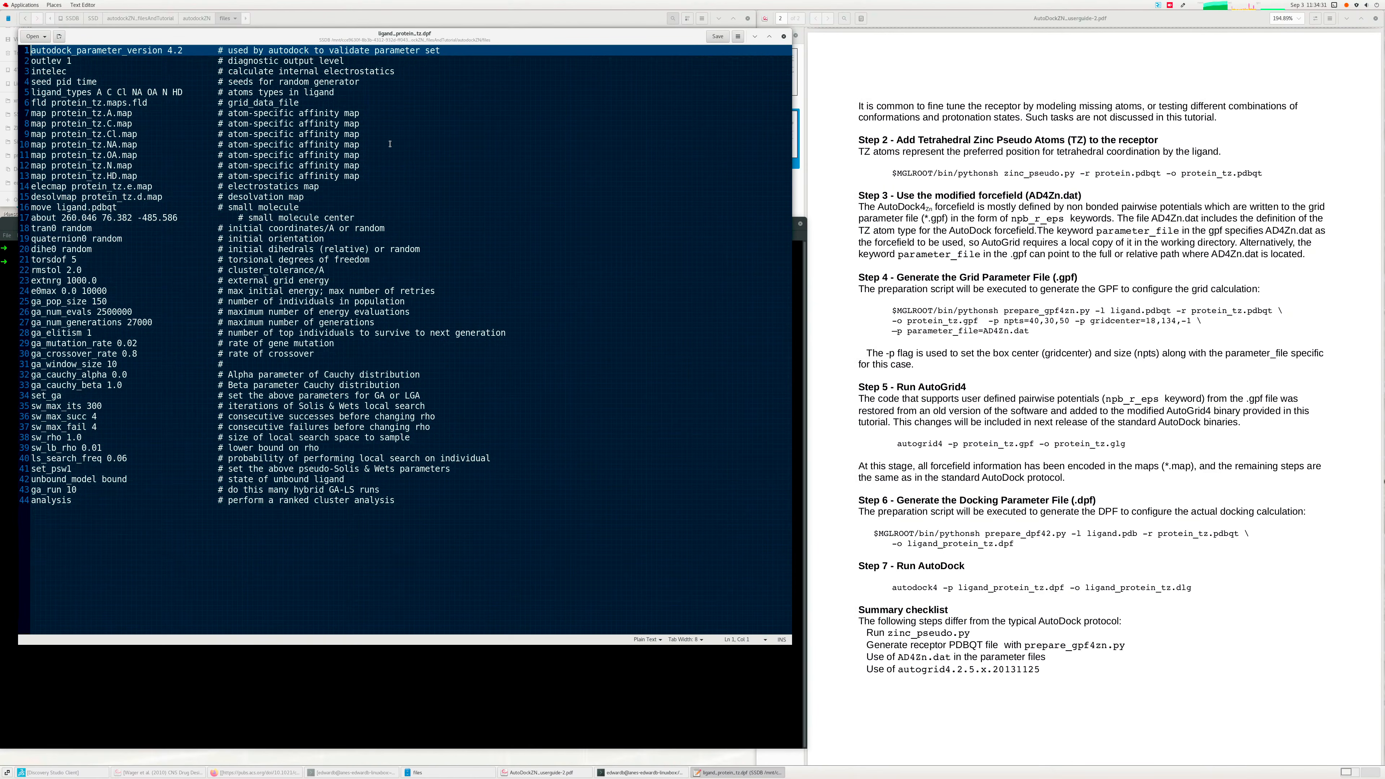
{"action": "key", "text": "ctrl+q"}
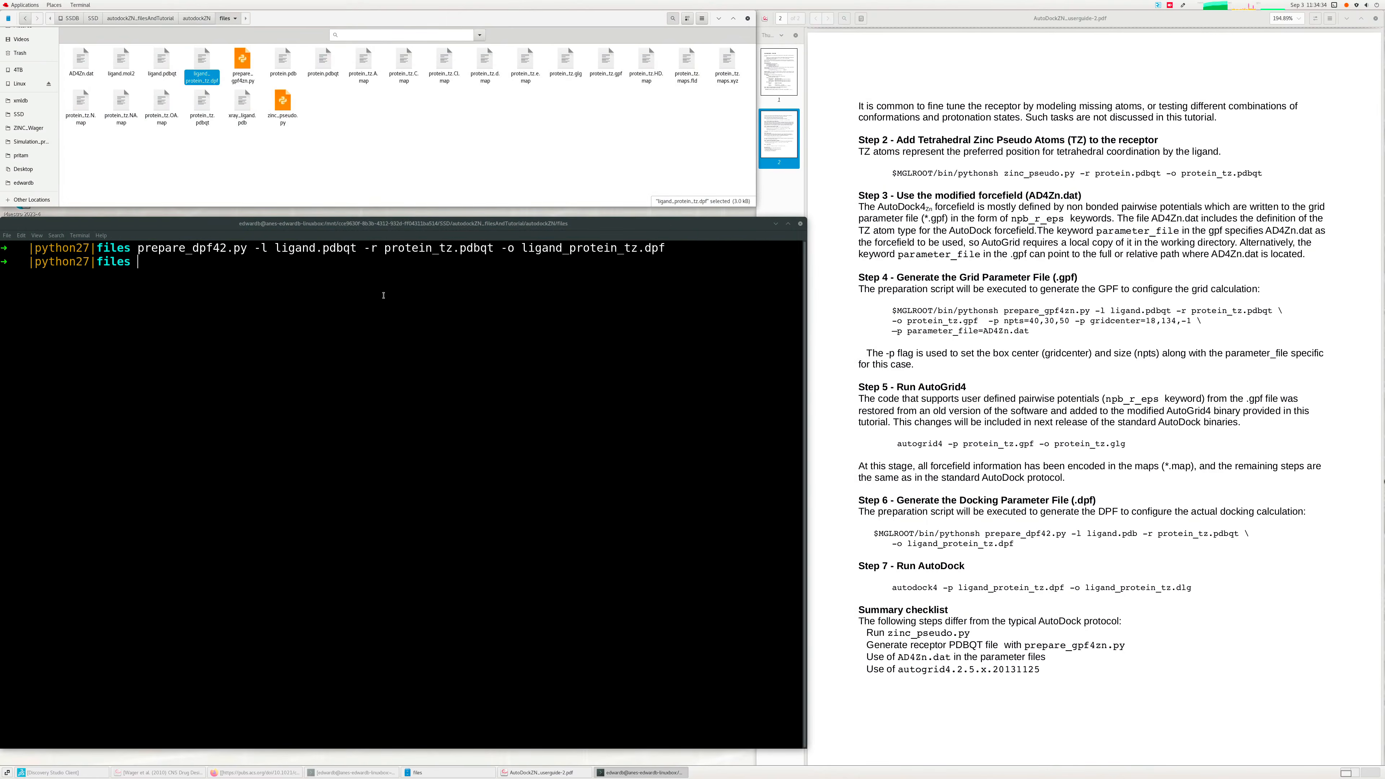
- Clear the terminal and copy the tutorial's Step 7 command autodock4 -p ligand_protein_tz.dpf -o ligand_protein_tz.dlg into it
{"action": "type", "text": "clear"}
{"action": "key", "text": "Return"}
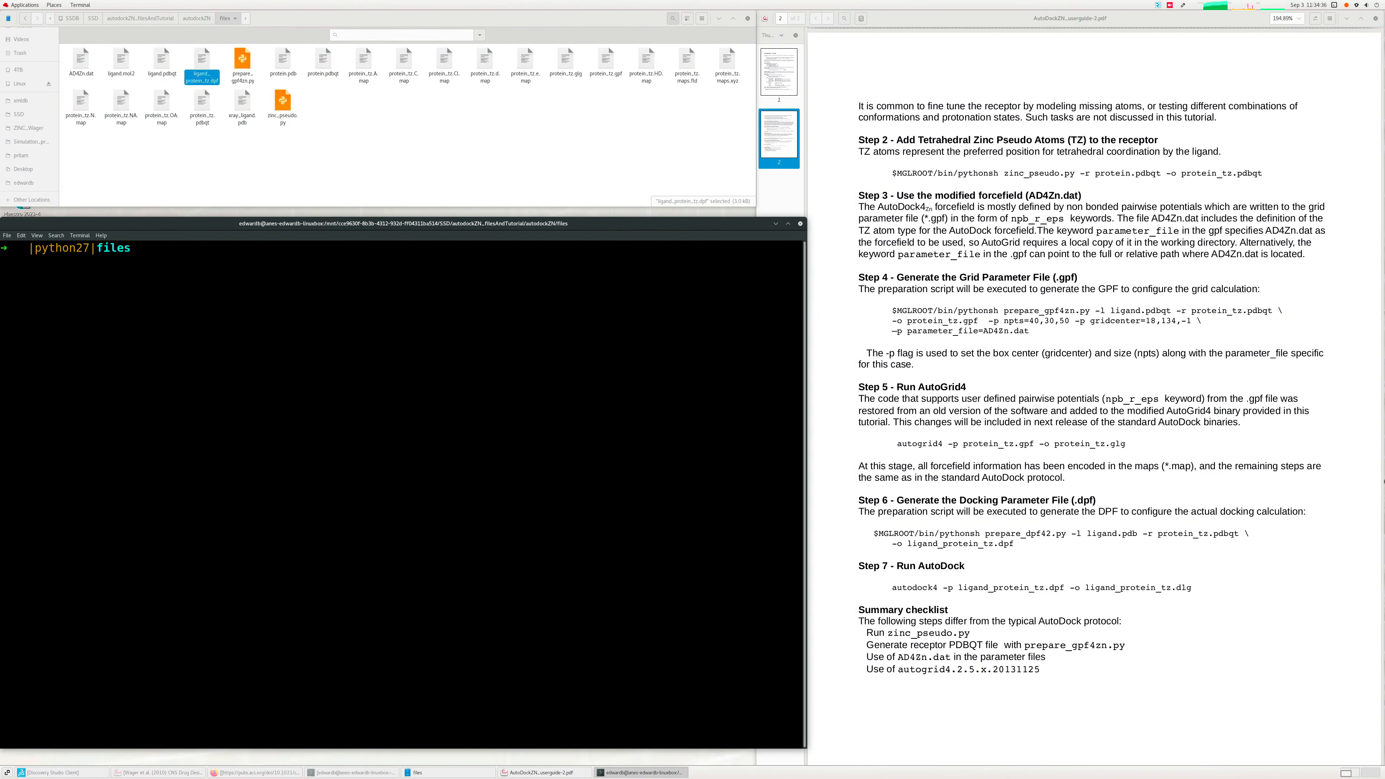
{"action": "left_click_drag", "start_coordinate": [893, 588], "coordinate": [1192, 588]}
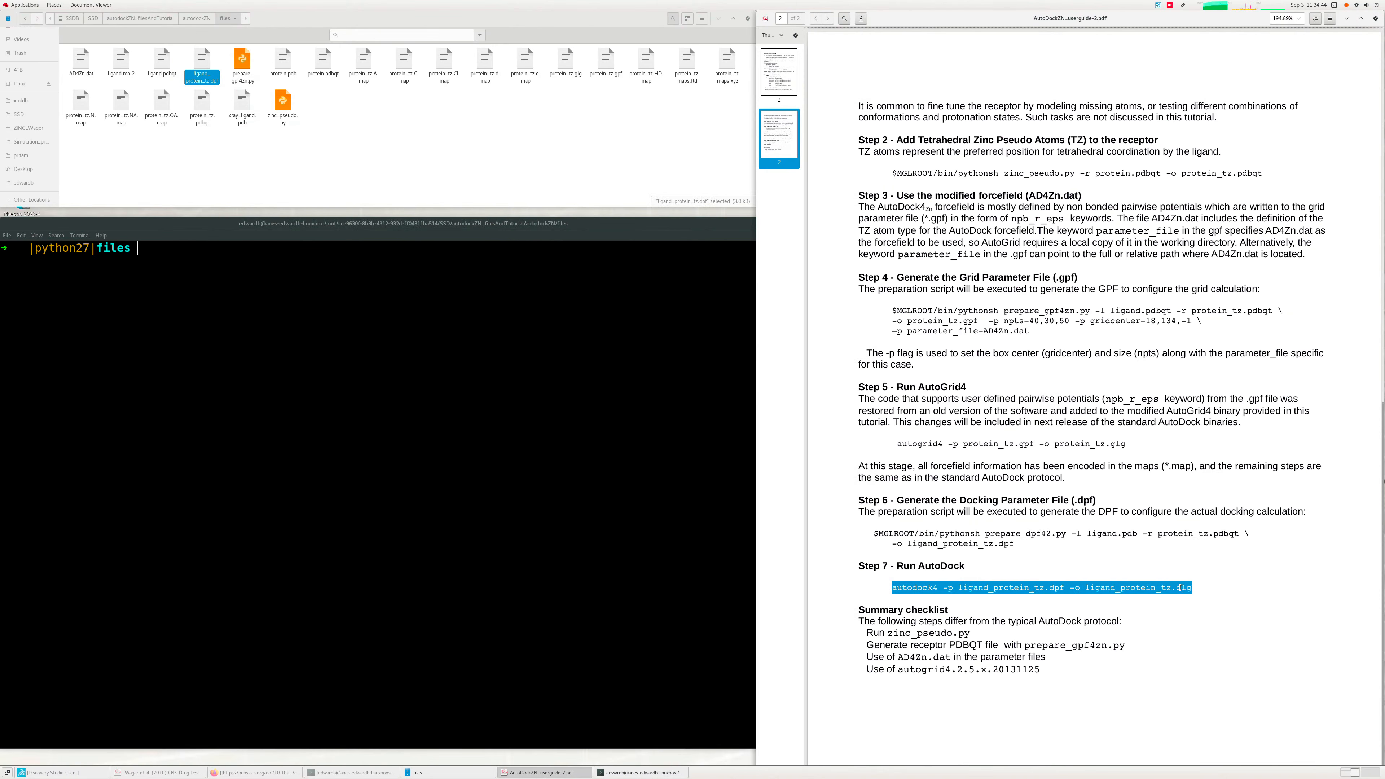
{"action": "right_click", "coordinate": [1179, 588]}
{"action": "left_click", "coordinate": [1208, 636]}
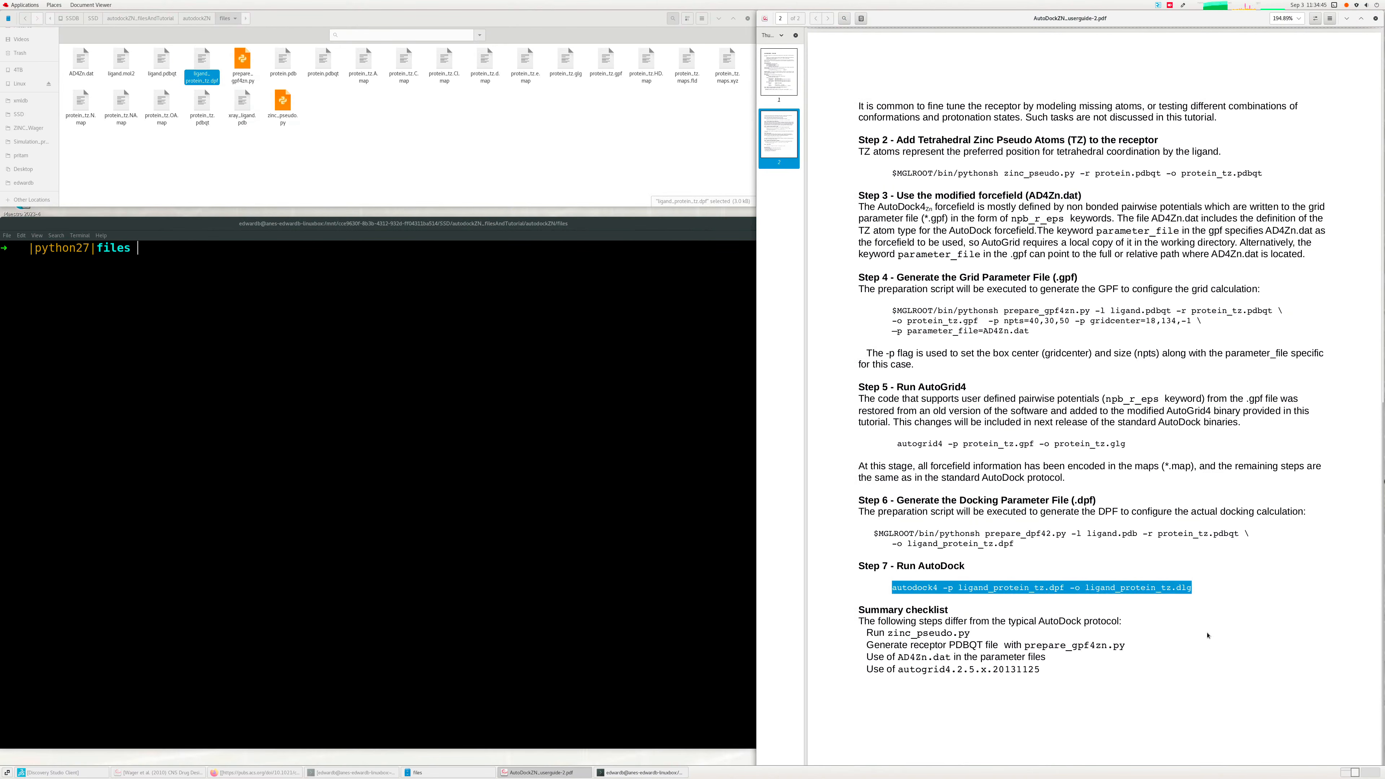
{"action": "left_click", "coordinate": [332, 326]}
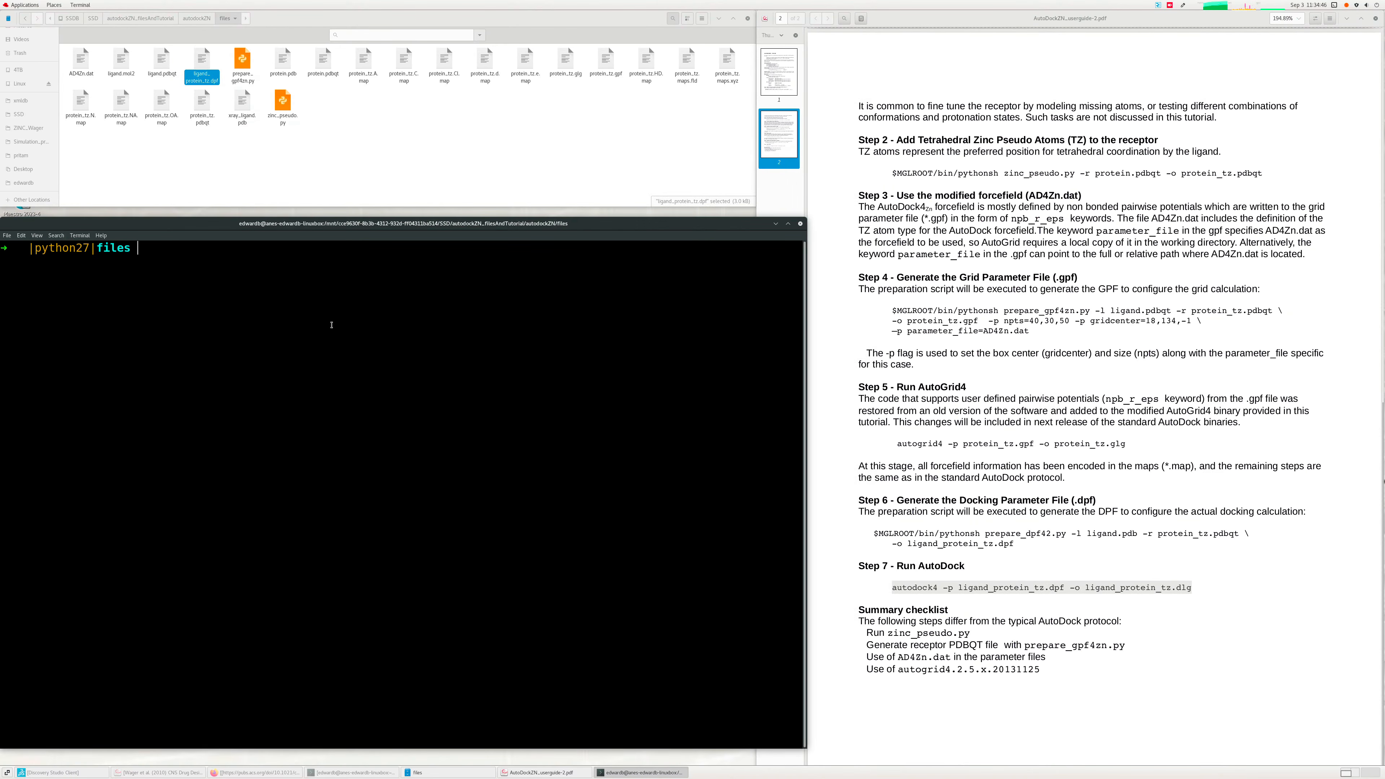
{"action": "right_click", "coordinate": [331, 325]}
{"action": "left_click", "coordinate": [336, 353]}
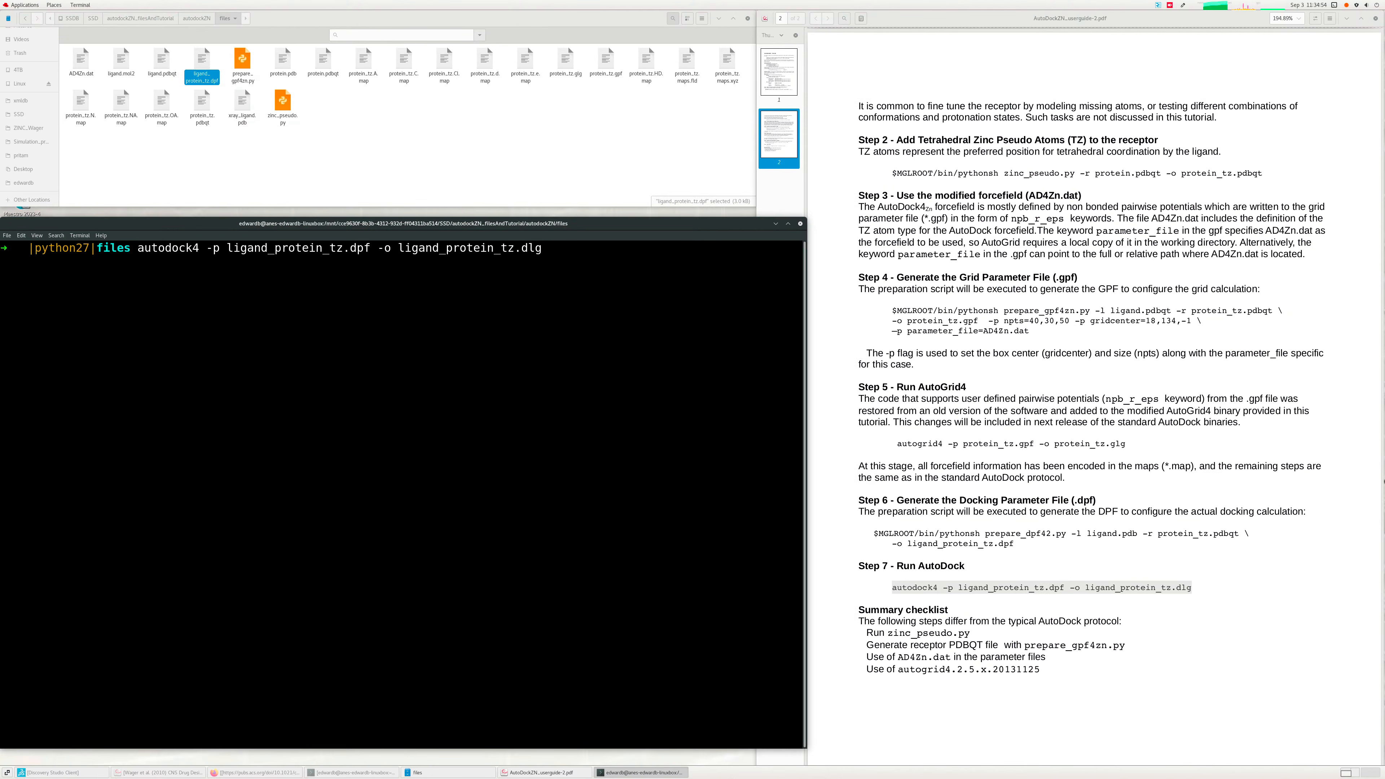
- Change the command's -o flag to -l and run autodock4 -p ligand_protein_tz.dpf -l ligand_protein_tz.dlg
{"action": "key", "text": "BackSpace"}
{"action": "type", "text": "l"}
{"action": "key", "text": "Return"}
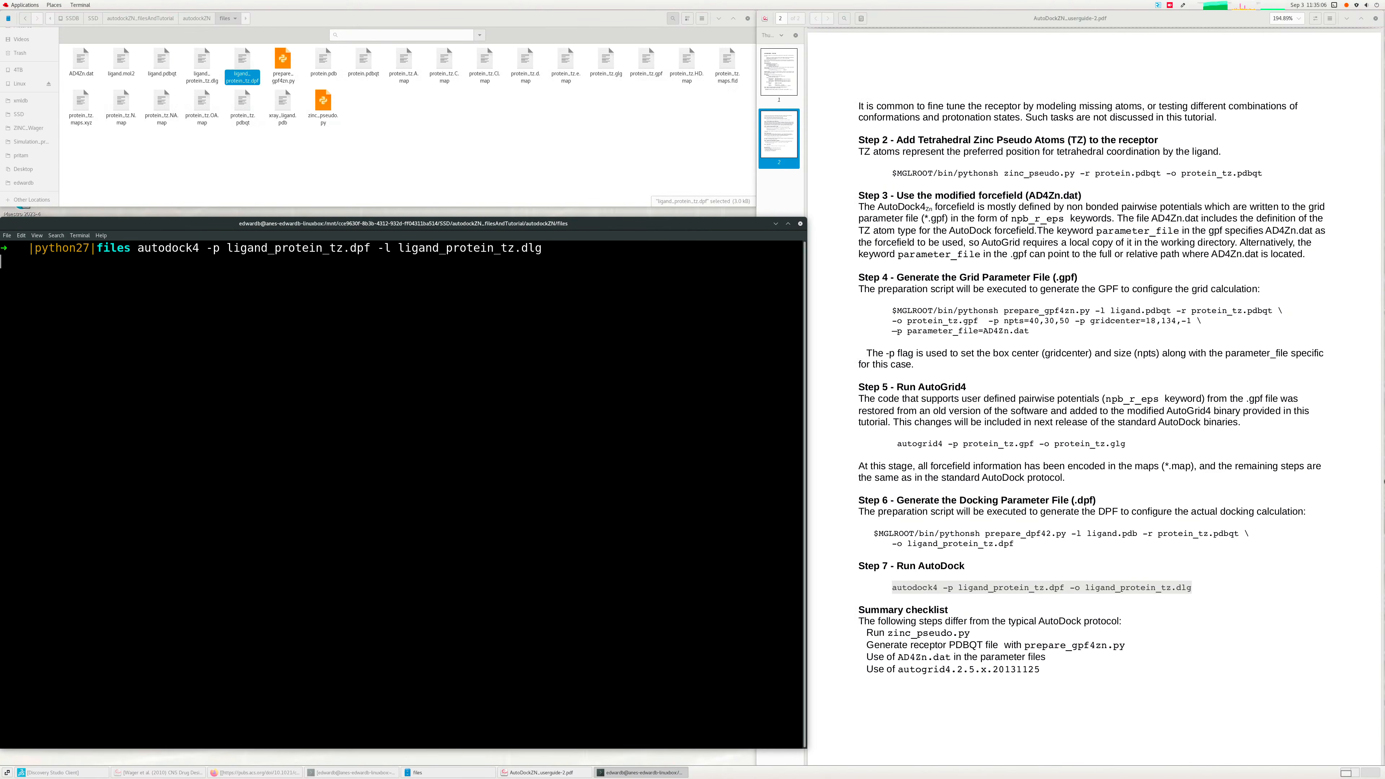
- Open ligand_protein_tz.dlg from the files folder, examine its docking parameters and the first run's energies and coordinates, and close it
{"action": "double_click", "coordinate": [202, 61]}
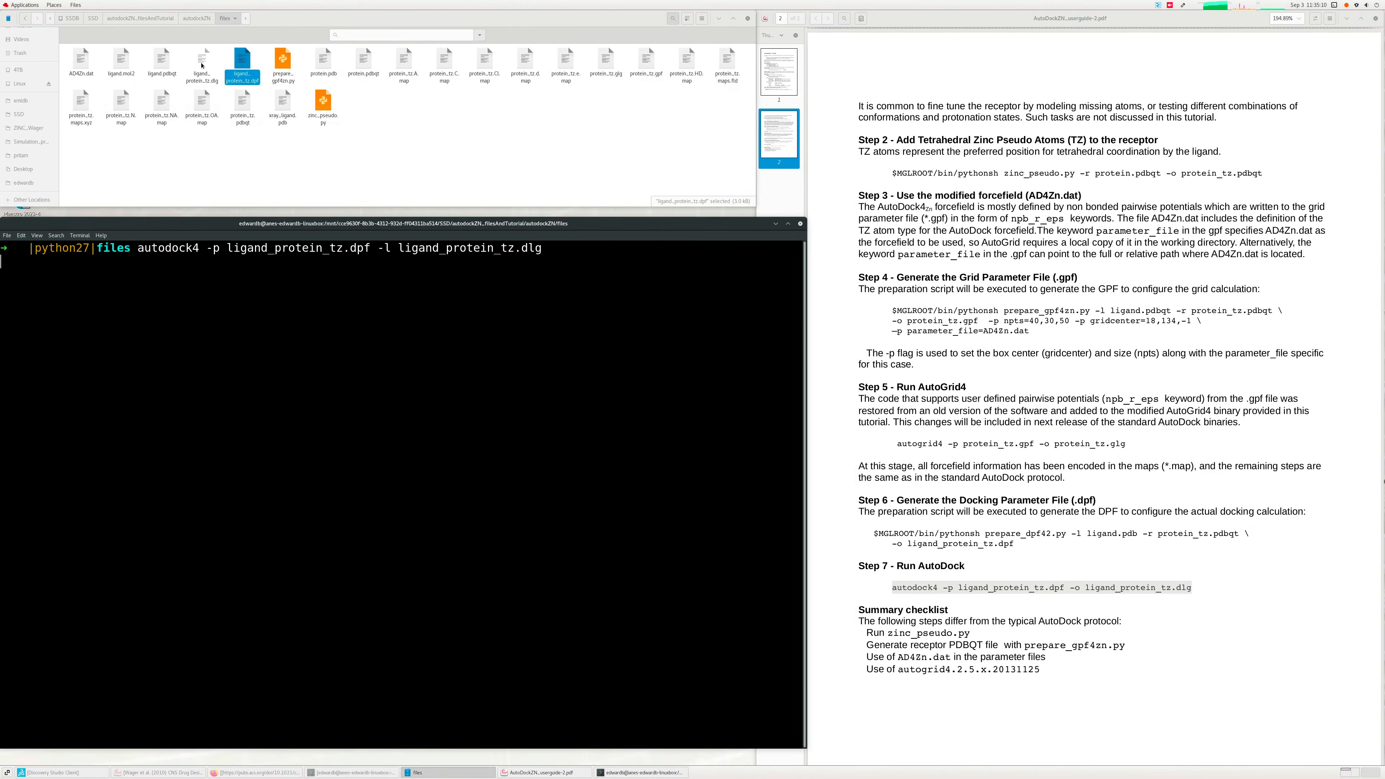
{"action": "scroll", "coordinate": [418, 354], "scroll_direction": "down", "scroll_amount": 3}
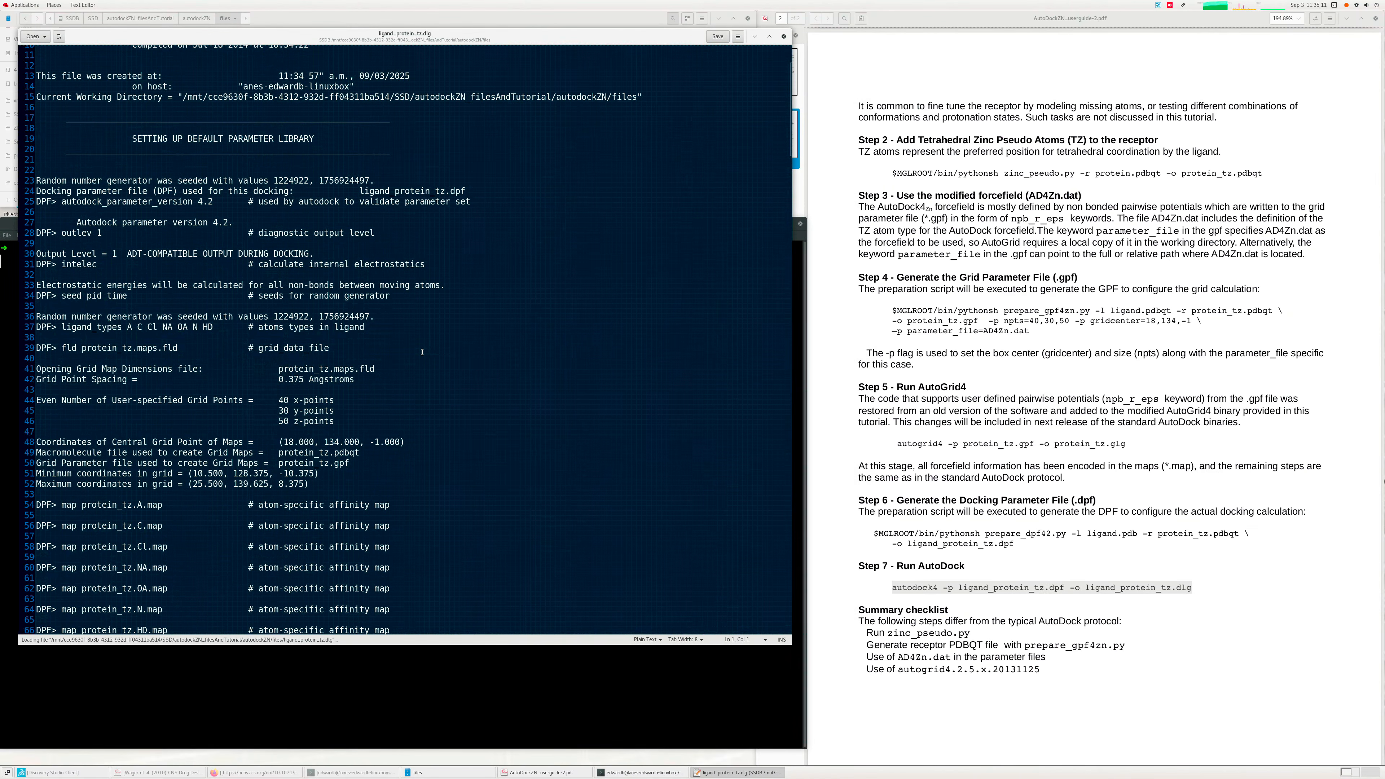
{"action": "scroll", "coordinate": [422, 352], "scroll_direction": "down", "scroll_amount": 20}
{"action": "left_click_drag", "start_coordinate": [383, 35], "coordinate": [976, 35]}
{"action": "scroll", "coordinate": [804, 389], "scroll_direction": "down", "scroll_amount": 20}
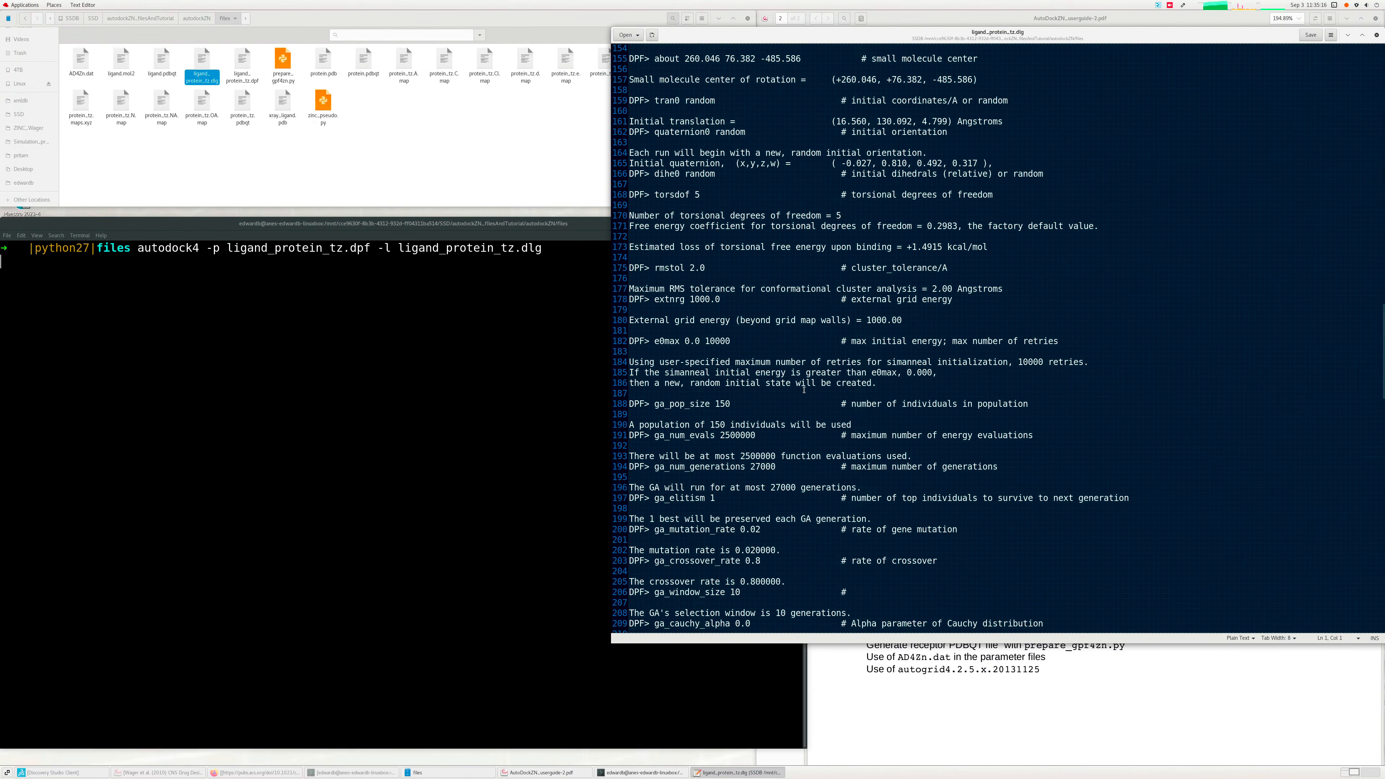
{"action": "scroll", "coordinate": [804, 390], "scroll_direction": "down", "scroll_amount": 20}
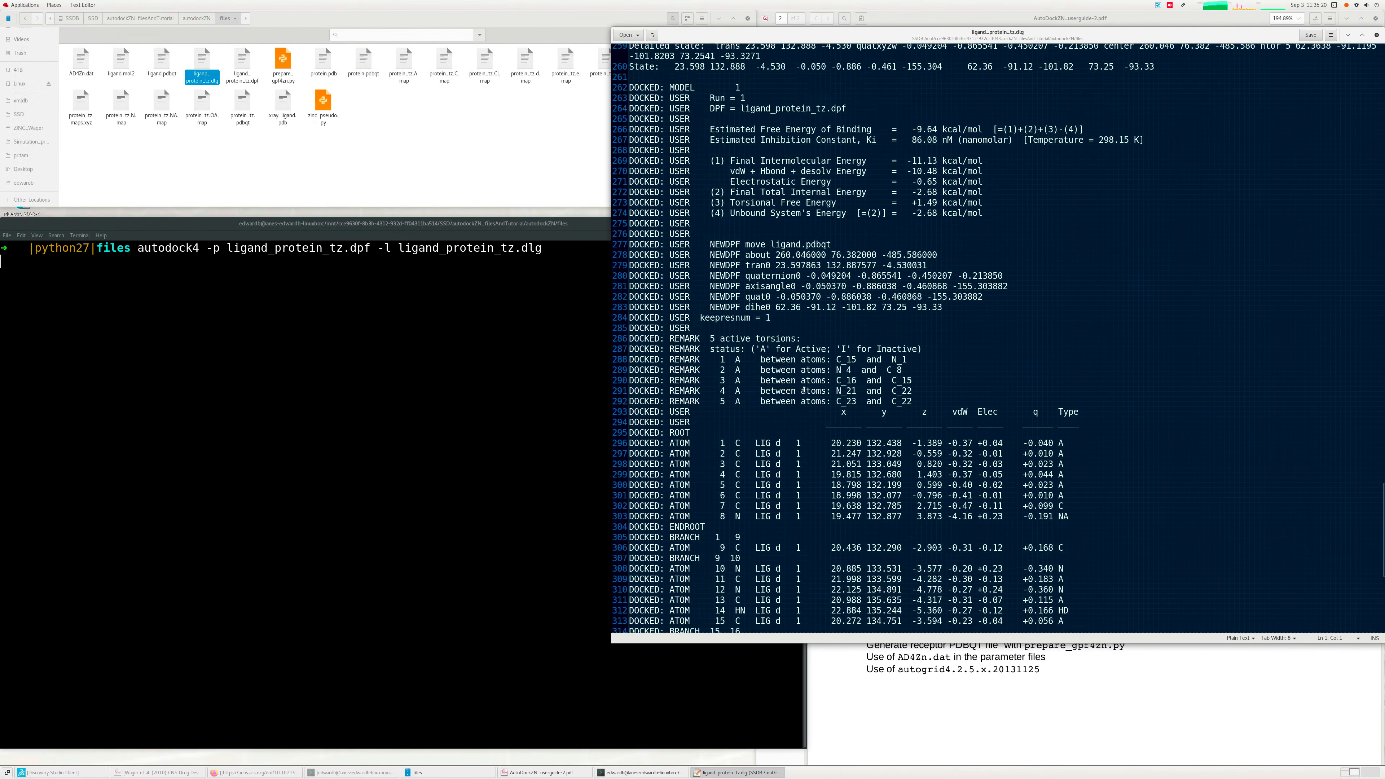
{"action": "scroll", "coordinate": [804, 391], "scroll_direction": "up", "scroll_amount": 8}
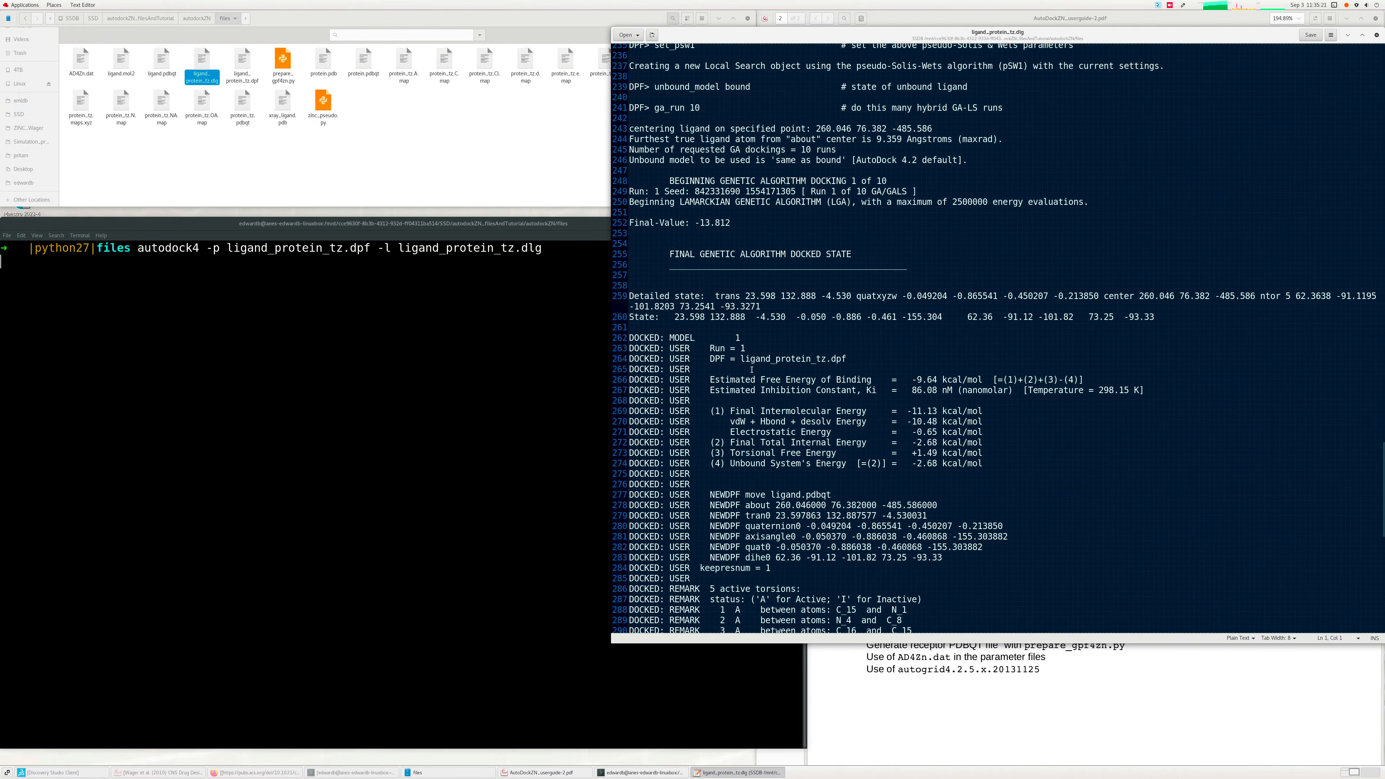
{"action": "scroll", "coordinate": [752, 370], "scroll_direction": "down", "scroll_amount": 2}
{"action": "left_click_drag", "start_coordinate": [913, 382], "coordinate": [938, 382]}
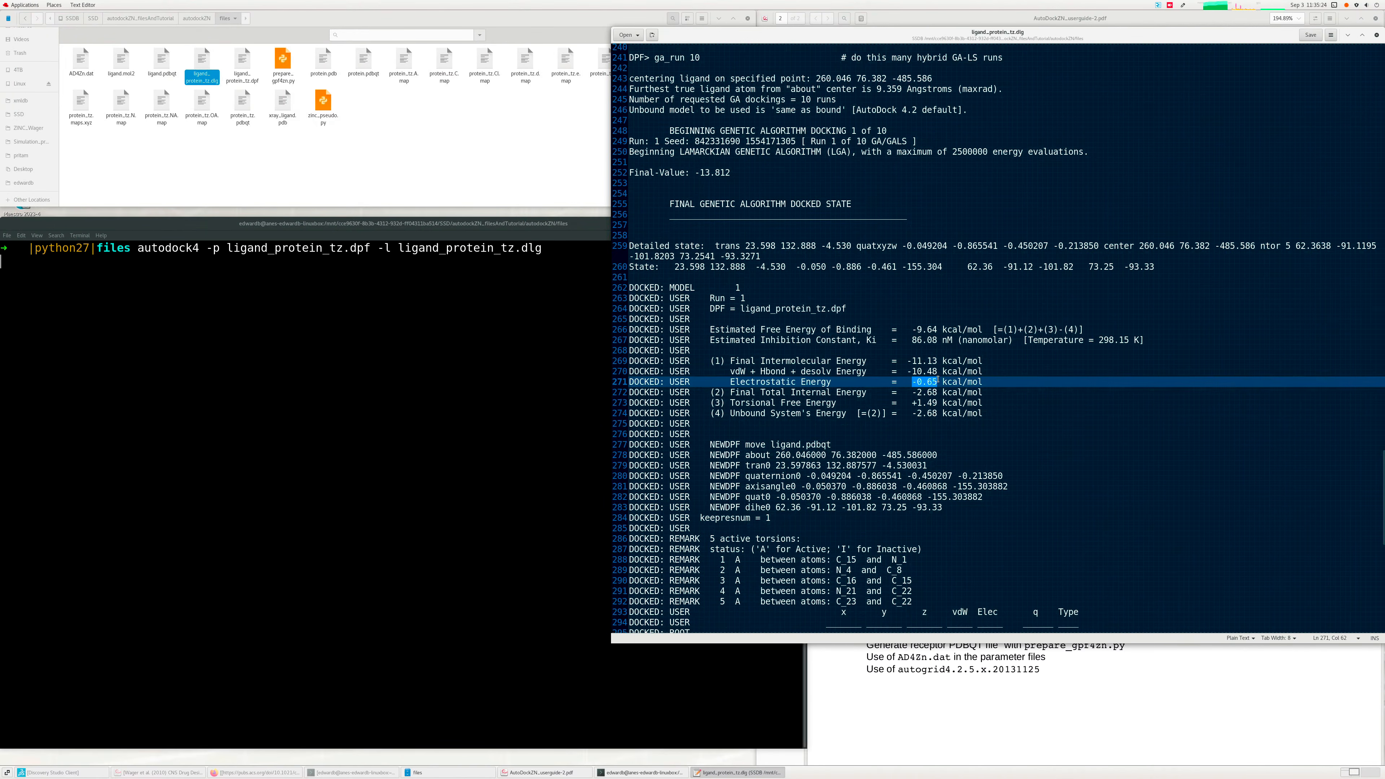
{"action": "left_click_drag", "start_coordinate": [911, 332], "coordinate": [982, 361]}
{"action": "scroll", "coordinate": [844, 440], "scroll_direction": "down", "scroll_amount": 15}
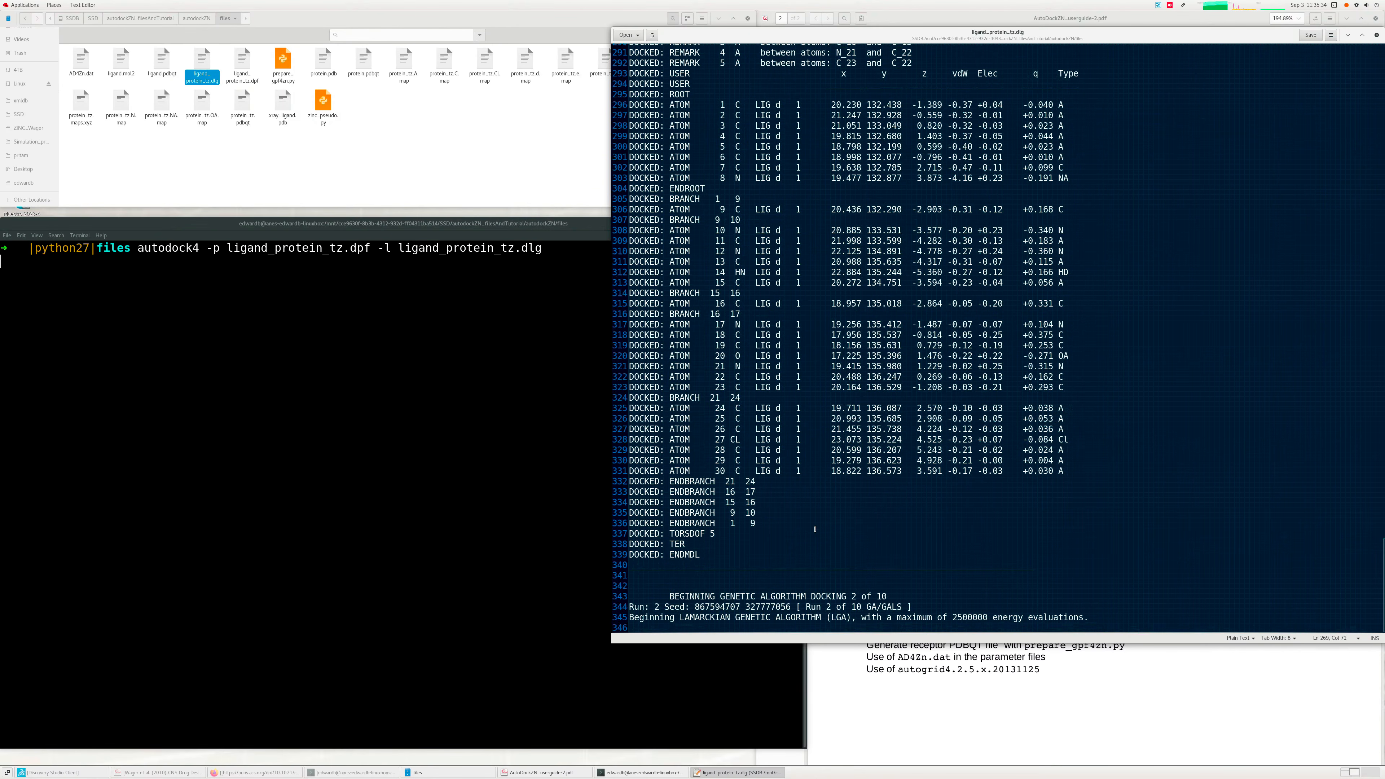
{"action": "left_click", "coordinate": [1376, 34]}
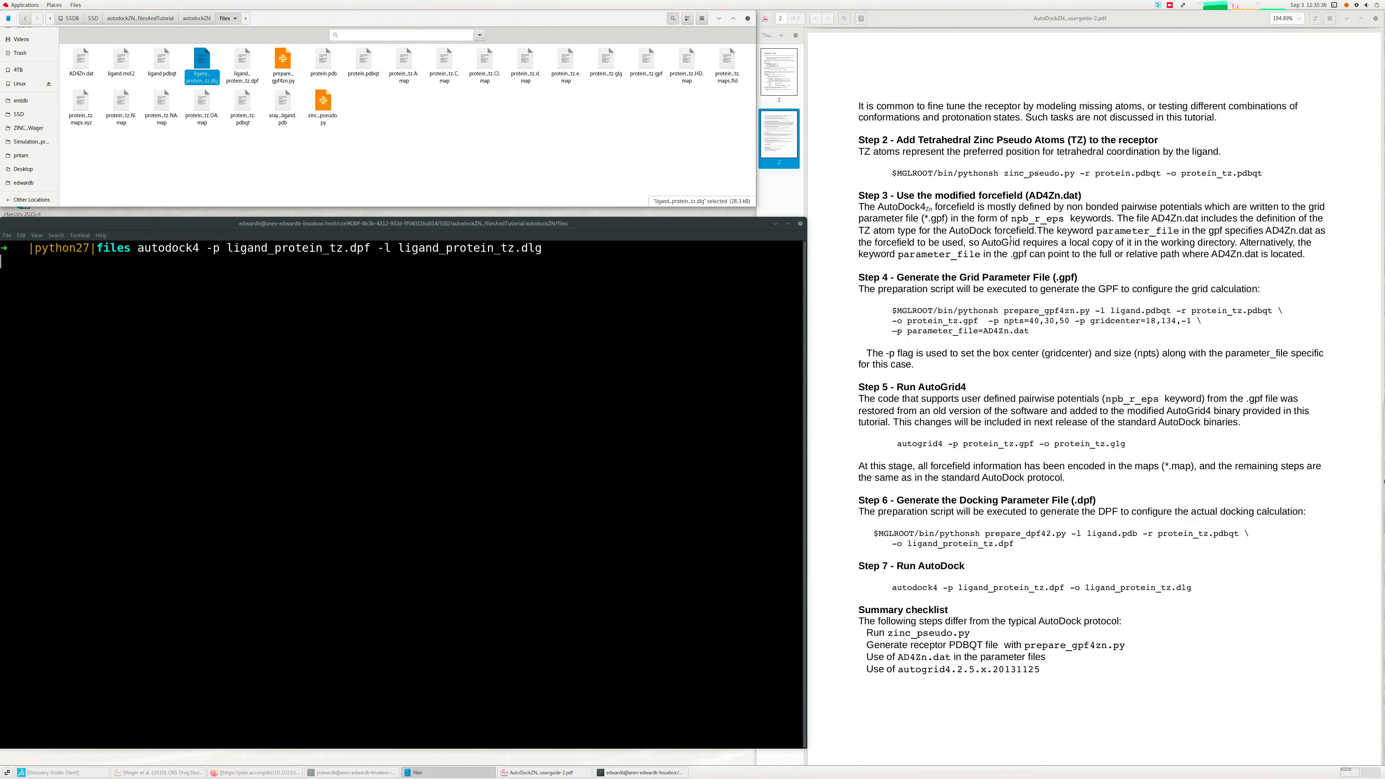
- Open a second terminal in the files folder, place it clear of the first one, and try watch -n 2 ligand_protein_tz.dlg
{"action": "right_click", "coordinate": [420, 169]}
{"action": "left_click", "coordinate": [443, 182]}
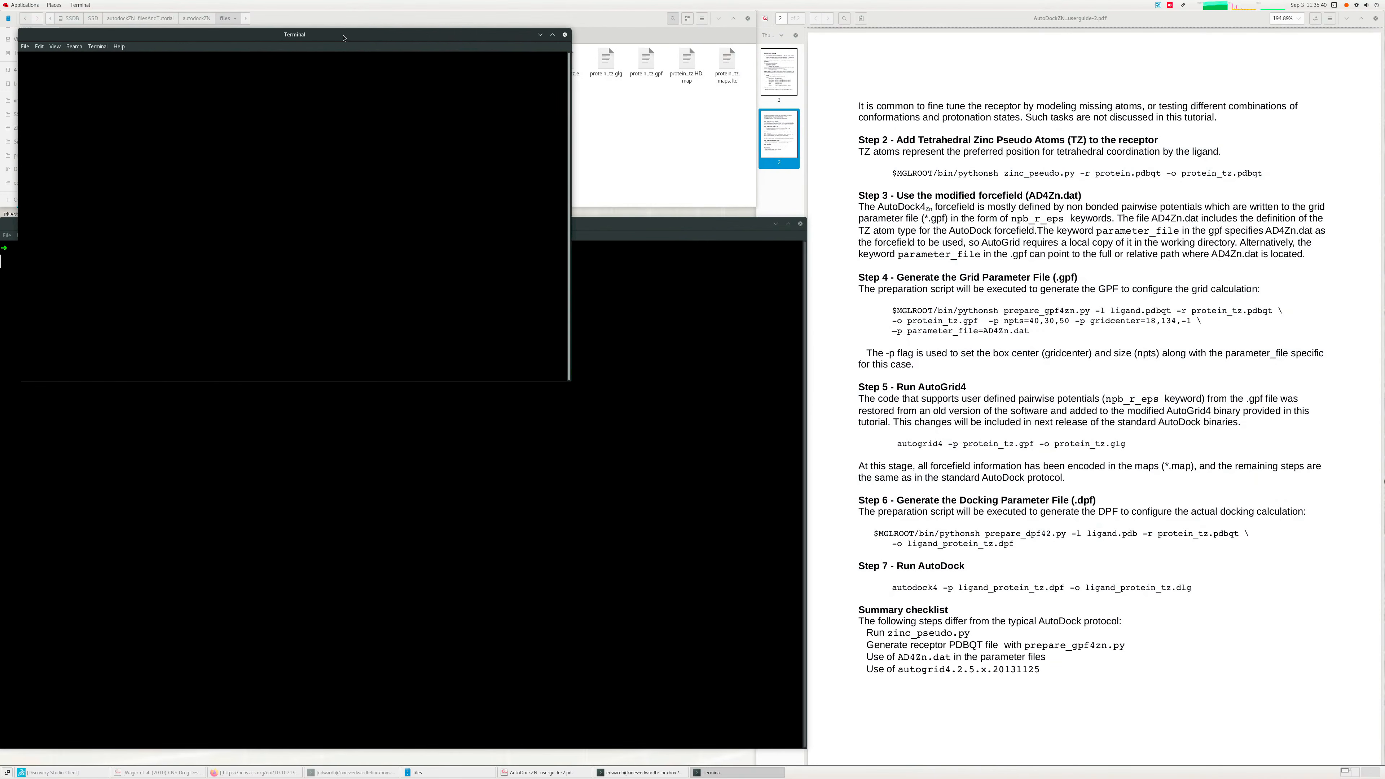
{"action": "left_click_drag", "start_coordinate": [345, 37], "coordinate": [1100, 66]}
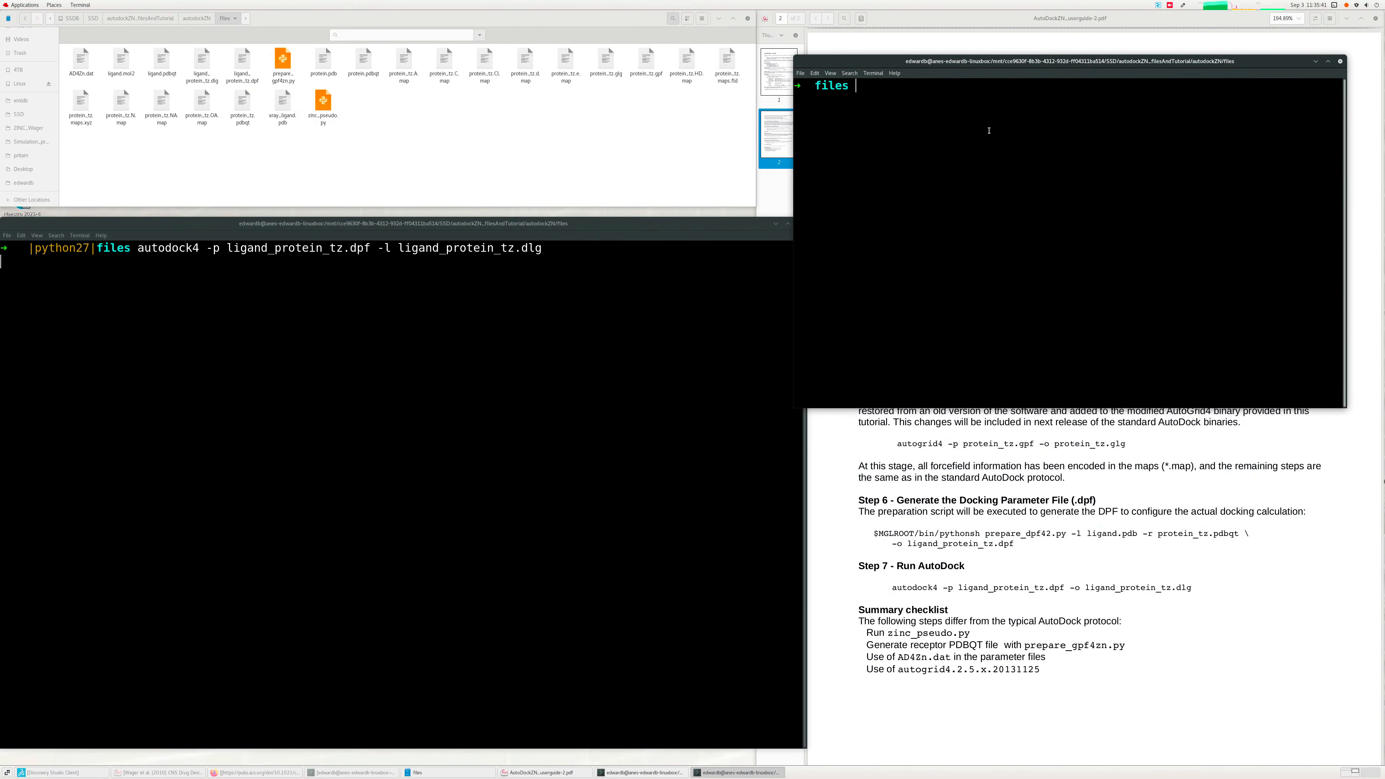
{"action": "type", "text": "watch -n 2 ligand_protein"}
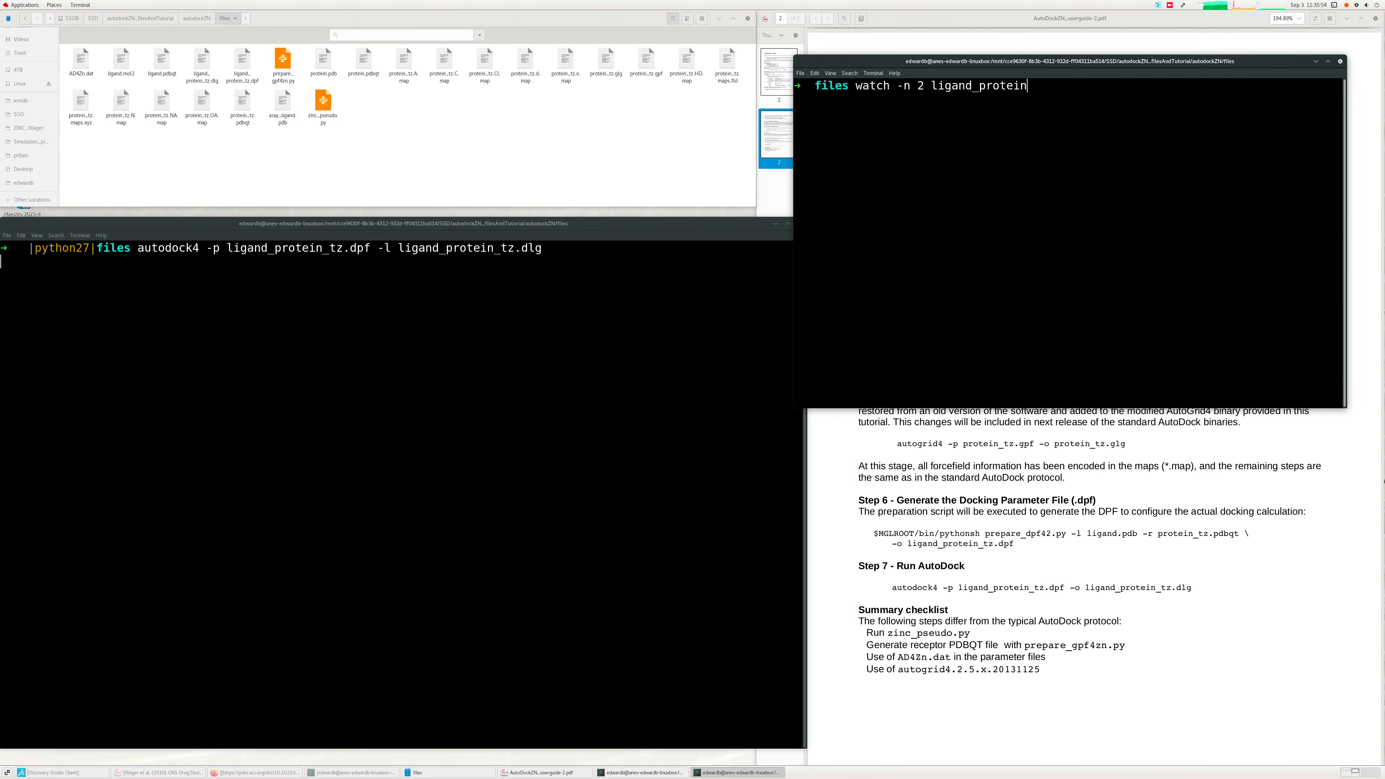
{"action": "type", "text": "_tz.d"}
{"action": "type", "text": "l"}
{"action": "type", "text": "g"}
{"action": "key", "text": "Return"}
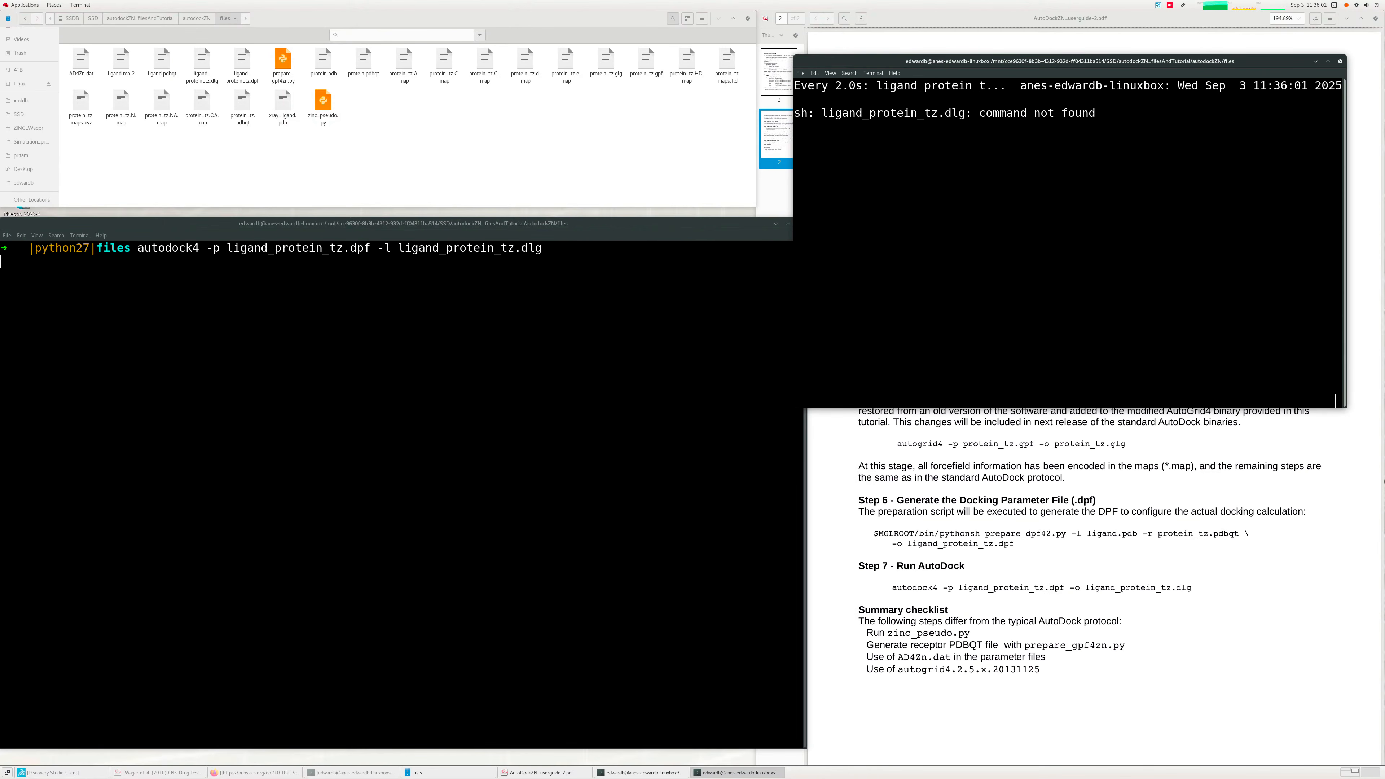
- Stop the watch, monitor the docking with watch -n 2 tail ligand_protein_tz.dlg until it finishes, and close that terminal
{"action": "key", "text": "ctrl+c"}
{"action": "key", "text": "Up"}
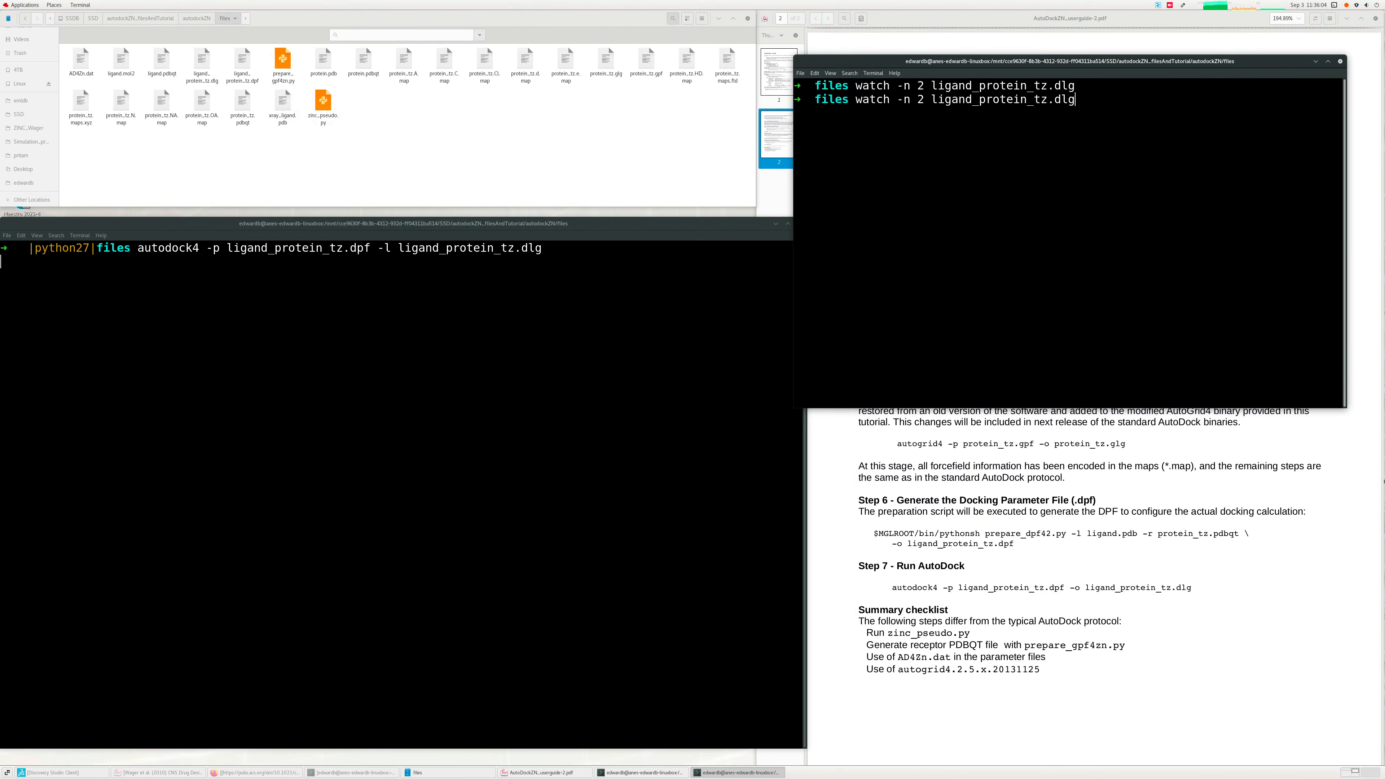
{"action": "key", "text": "Left"}
{"action": "key", "text": "Left"}
{"action": "key", "text": "Left"}
{"action": "key", "text": "Left"}
{"action": "key", "text": "Left"}
{"action": "key", "text": "Left"}
{"action": "key", "text": "Left"}
{"action": "key", "text": "Left"}
{"action": "key", "text": "Left"}
{"action": "key", "text": "Left"}
{"action": "key", "text": "Left"}
{"action": "type", "text": "tail"}
{"action": "key", "text": "Return"}
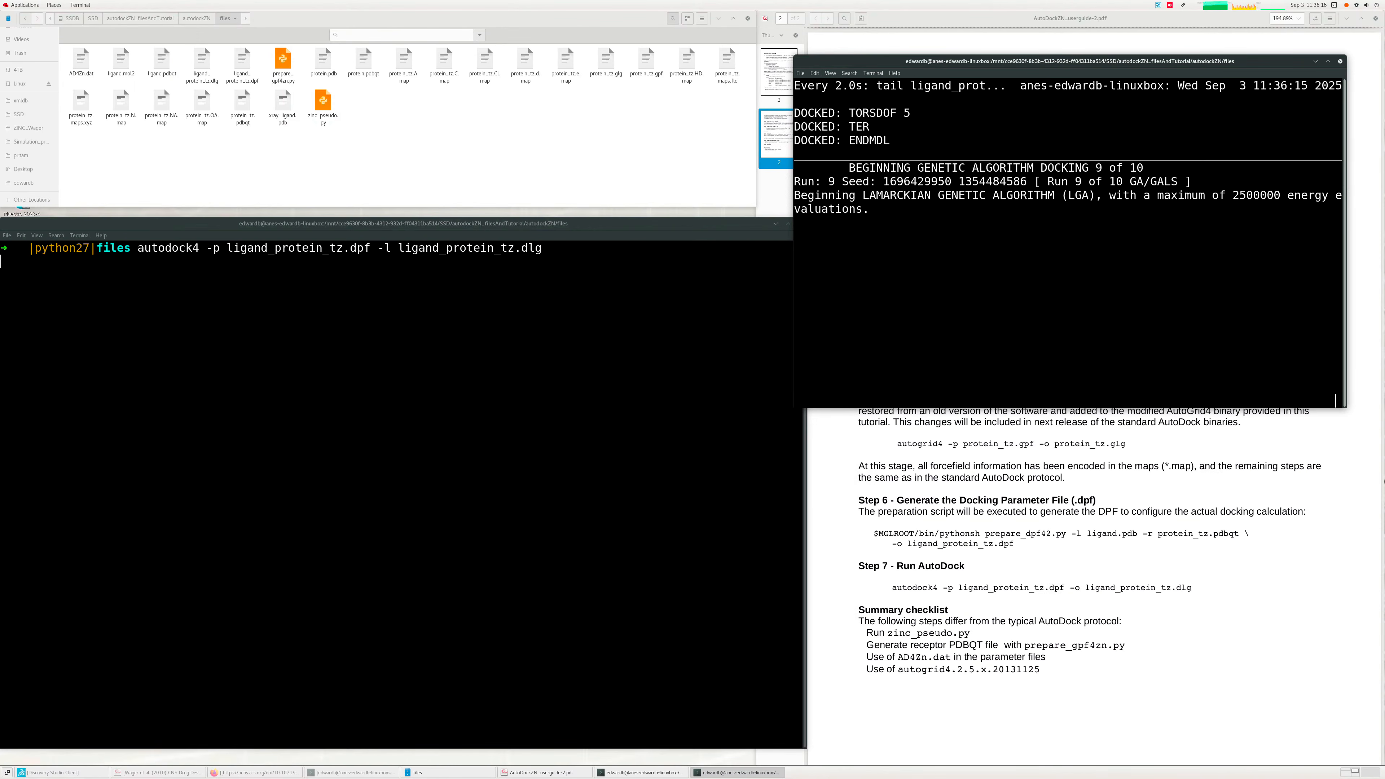
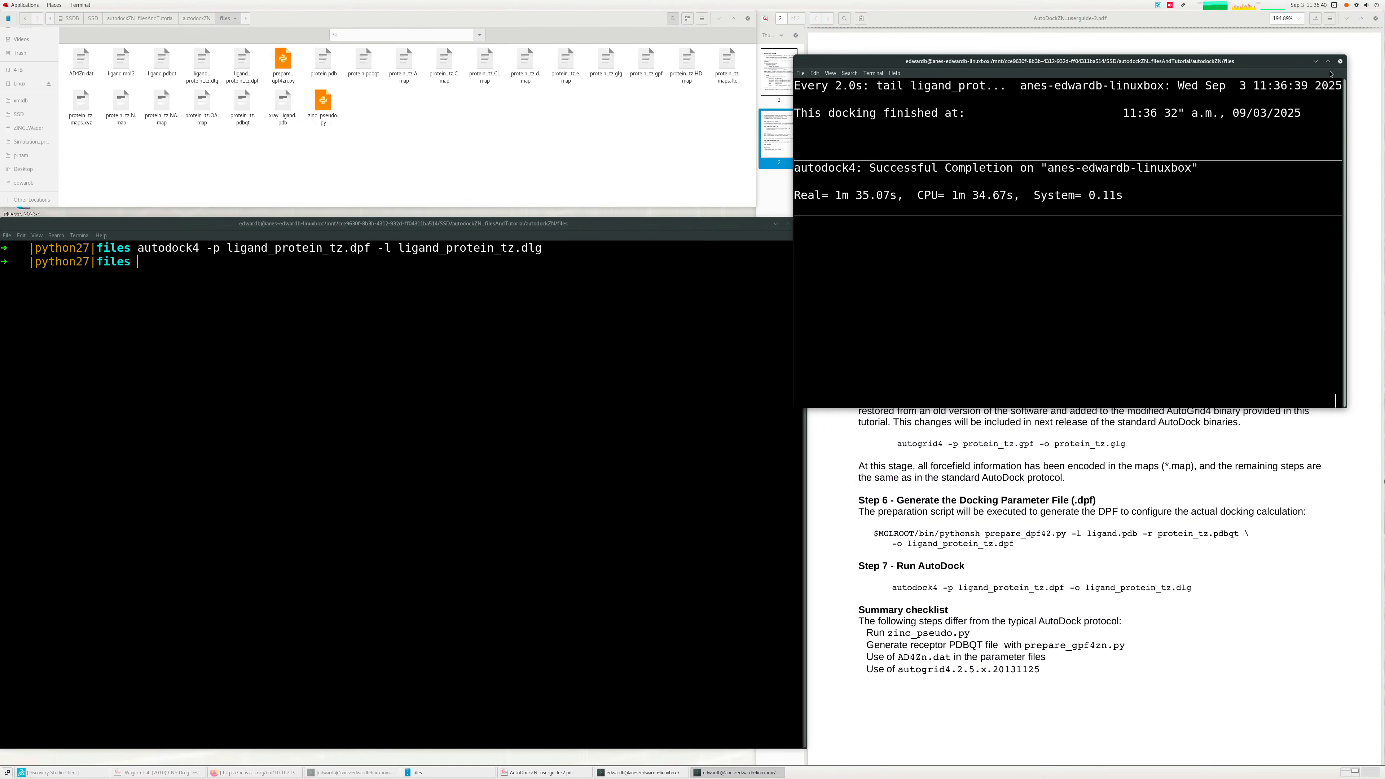
{"action": "left_click", "coordinate": [1340, 61]}
{"action": "left_click", "coordinate": [1121, 253]}
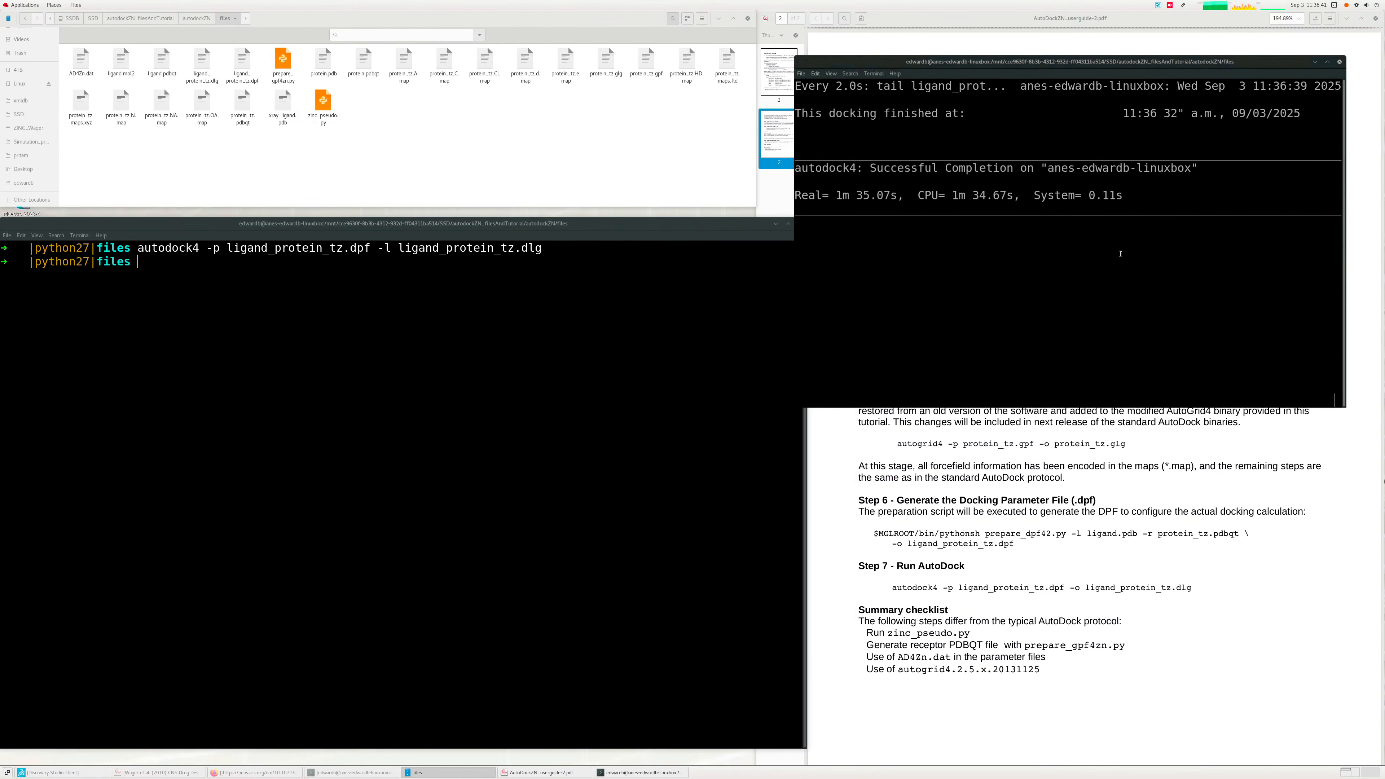
- Reopen ligand_protein_tz.dlg and examine the completion message and run times at the end of the log
{"action": "double_click", "coordinate": [201, 62]}
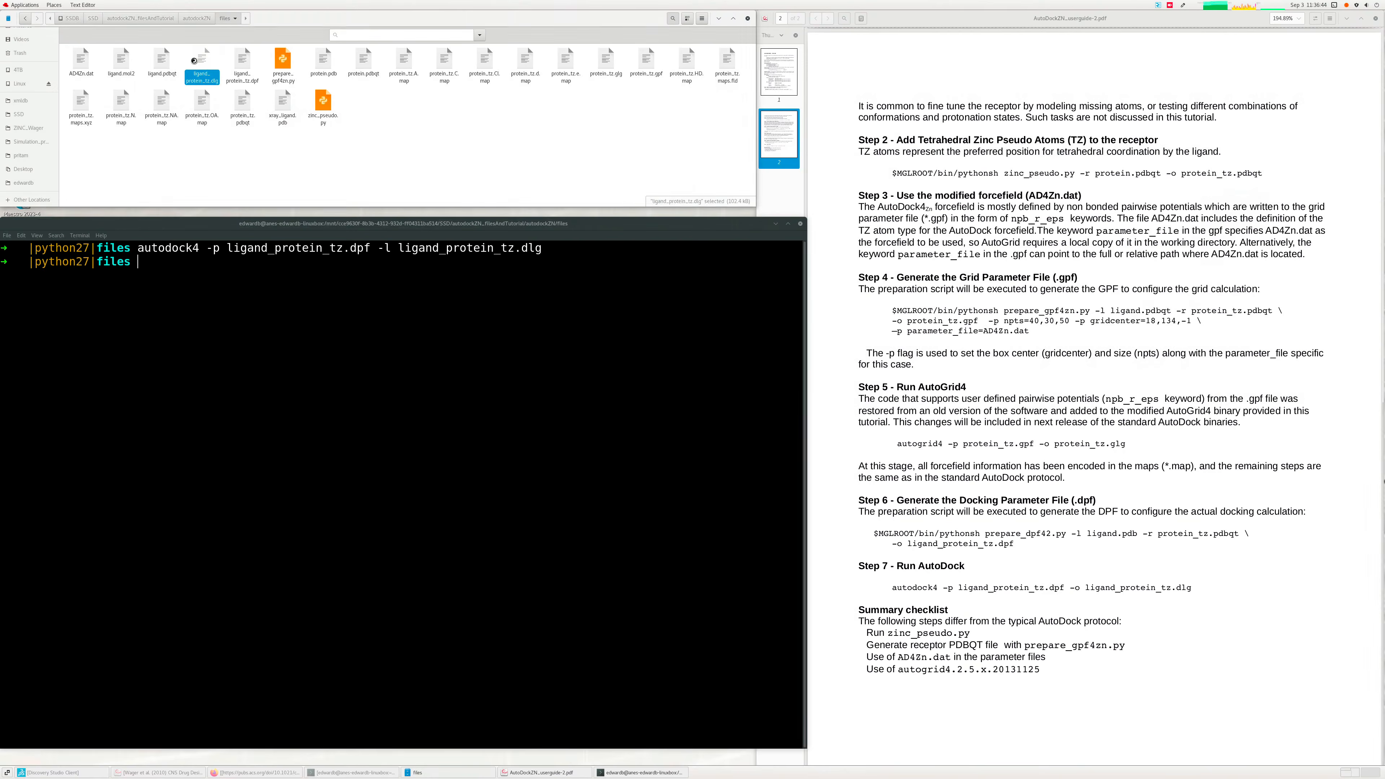
{"action": "scroll", "coordinate": [558, 326], "scroll_direction": "down", "scroll_amount": 20}
{"action": "scroll", "coordinate": [558, 327], "scroll_direction": "down", "scroll_amount": 20}
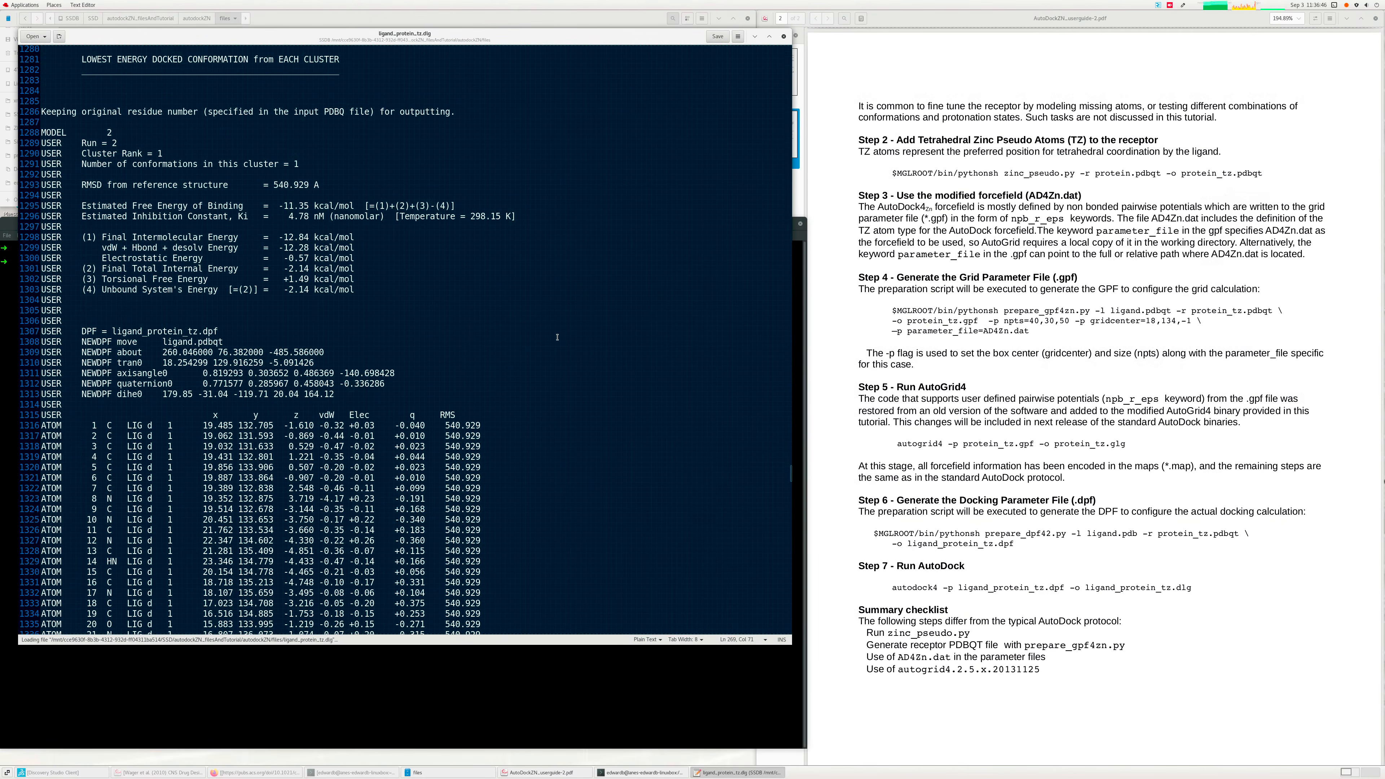
{"action": "scroll", "coordinate": [557, 337], "scroll_direction": "down", "scroll_amount": 20}
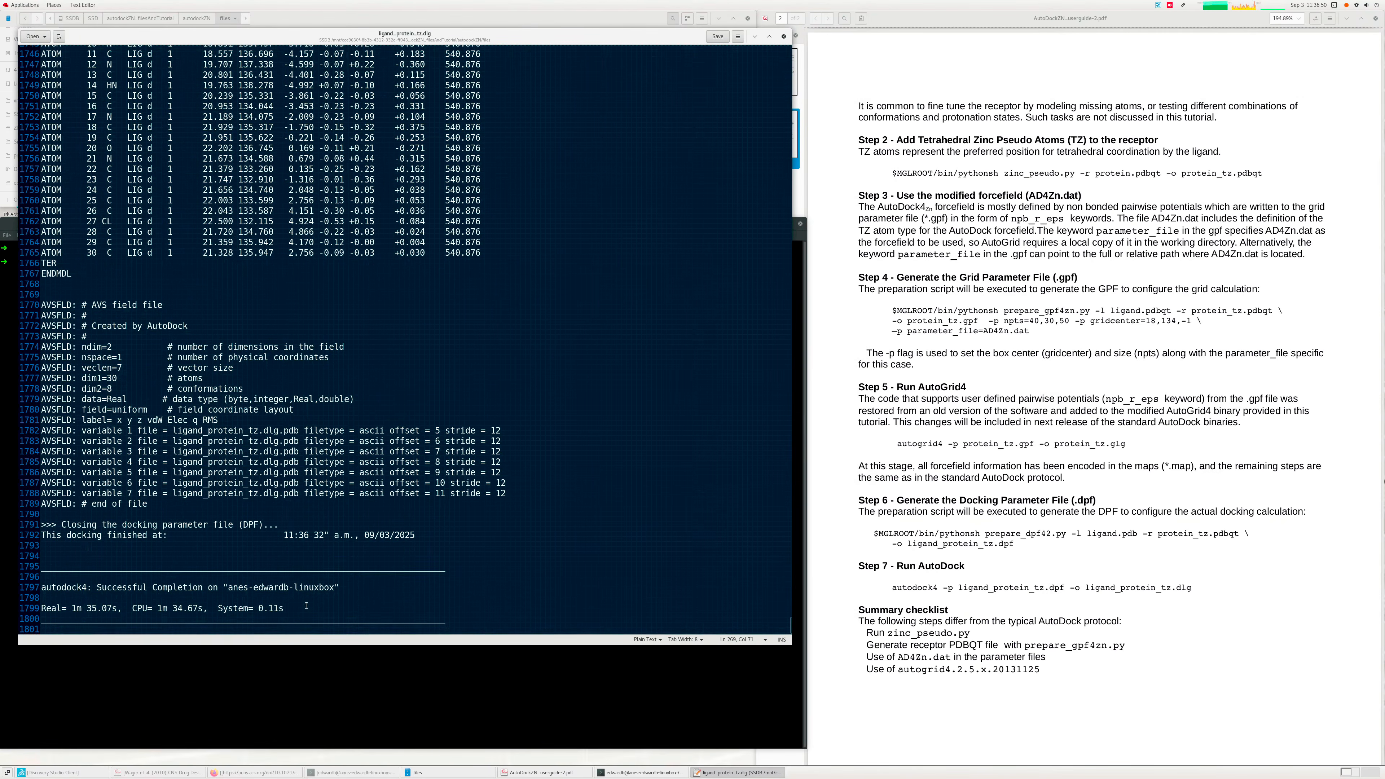
{"action": "left_click_drag", "start_coordinate": [306, 608], "coordinate": [29, 580]}
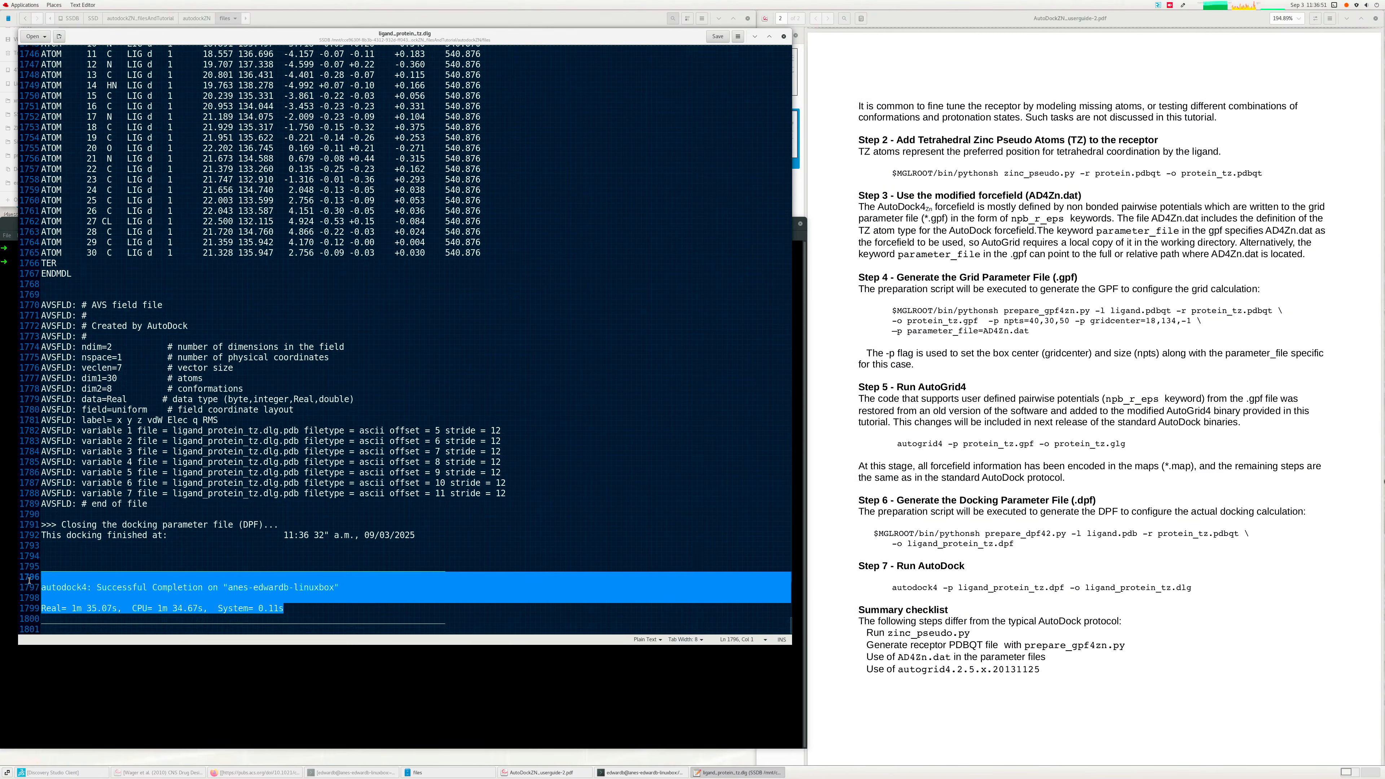
{"action": "left_click", "coordinate": [238, 472]}
- Examine the cluster conformations, RMSD table binding energies and clustering histogram in ligand_protein_tz.dlg, and close the file
{"action": "scroll", "coordinate": [275, 439], "scroll_direction": "up", "scroll_amount": 15}
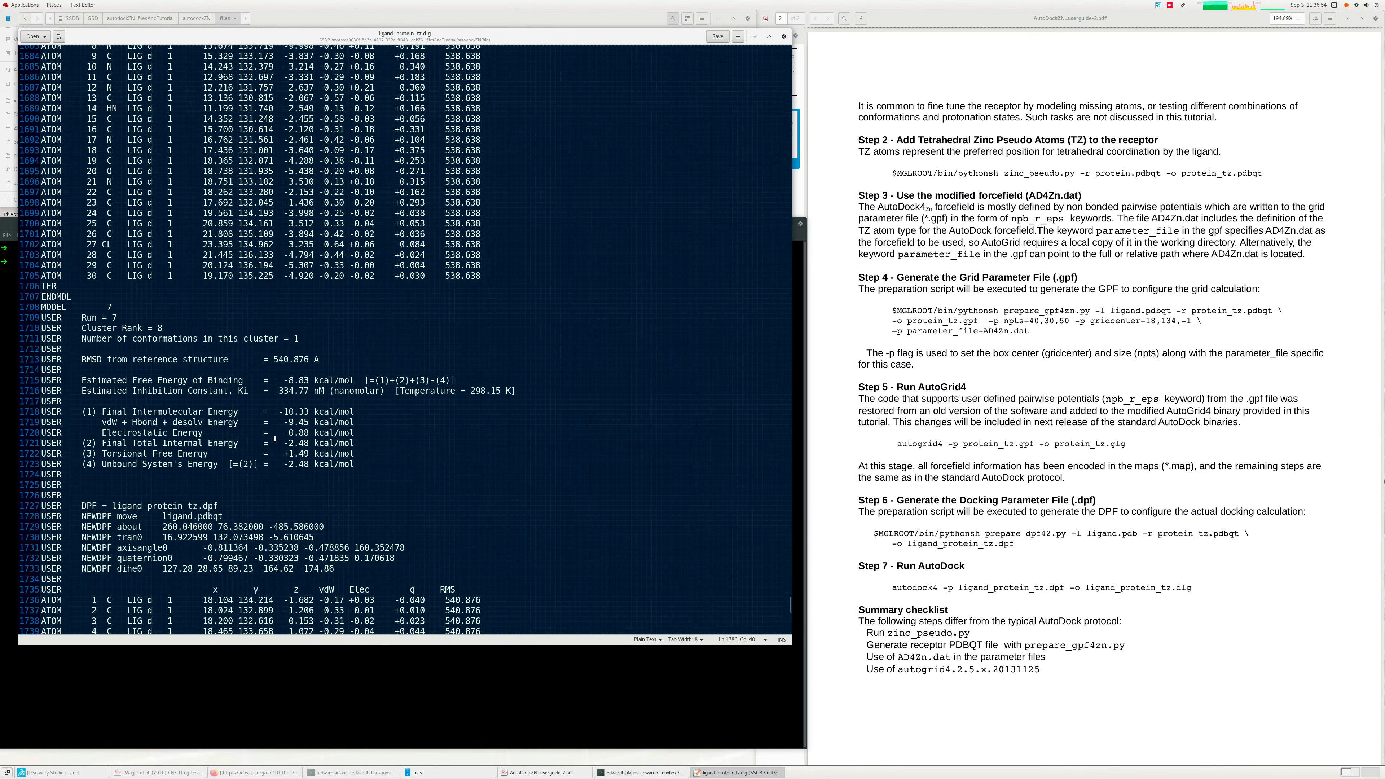
{"action": "scroll", "coordinate": [275, 440], "scroll_direction": "up", "scroll_amount": 8}
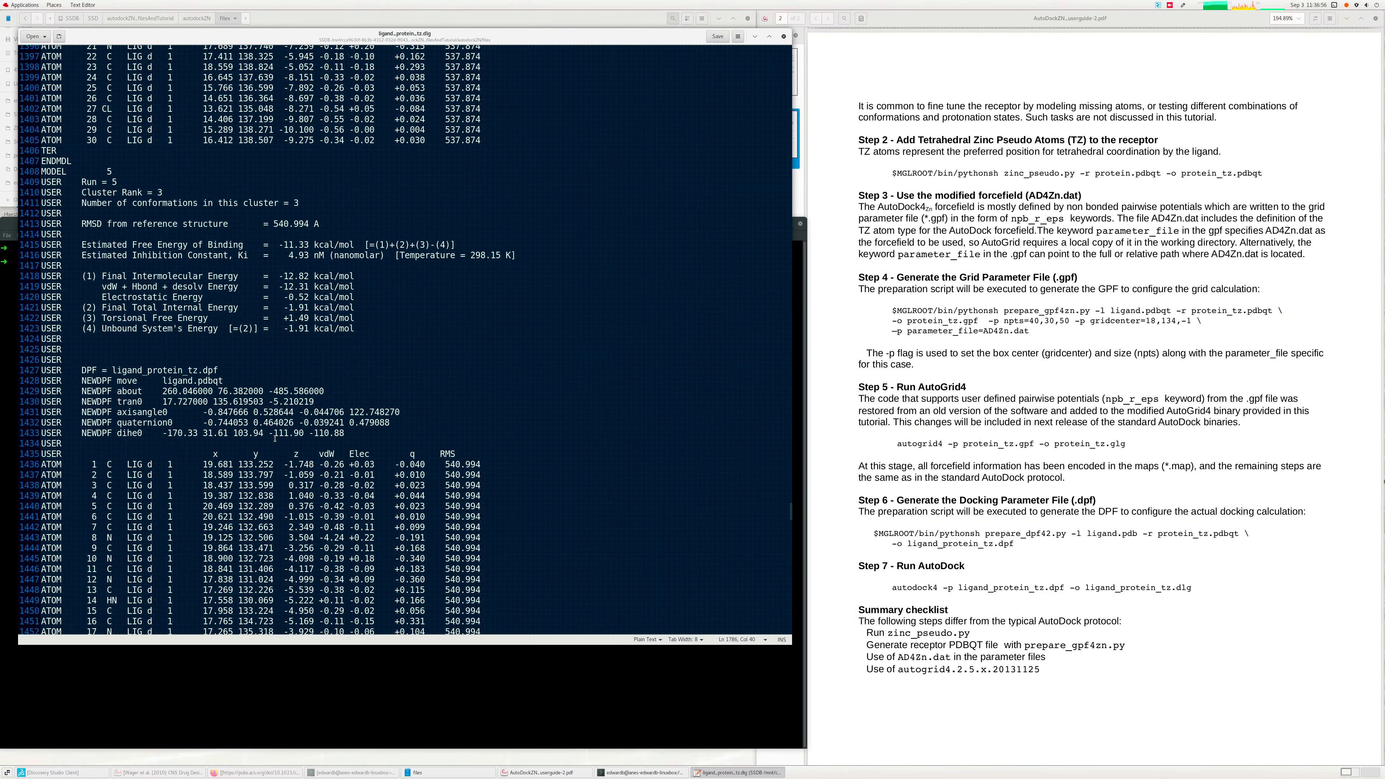
{"action": "scroll", "coordinate": [275, 440], "scroll_direction": "up", "scroll_amount": 10}
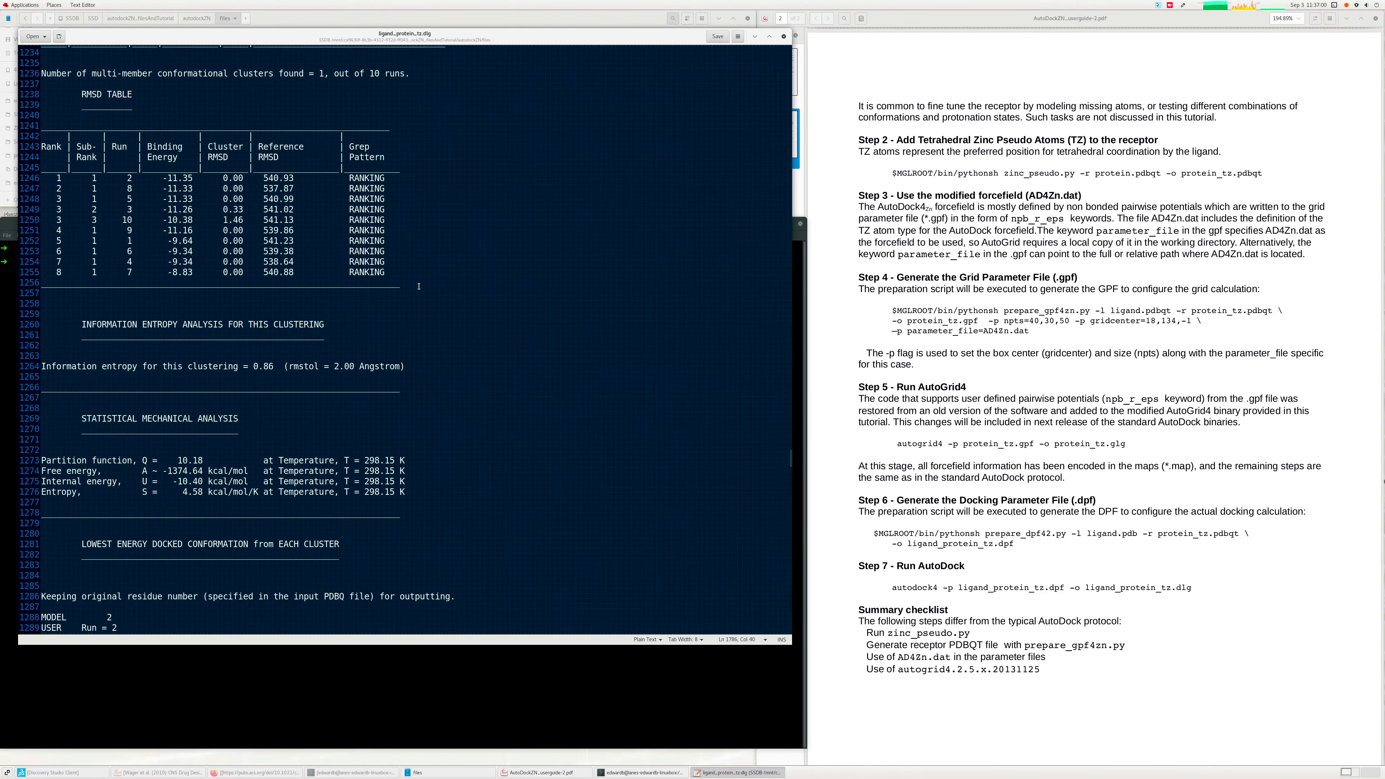
{"action": "left_click_drag", "start_coordinate": [419, 287], "coordinate": [25, 131]}
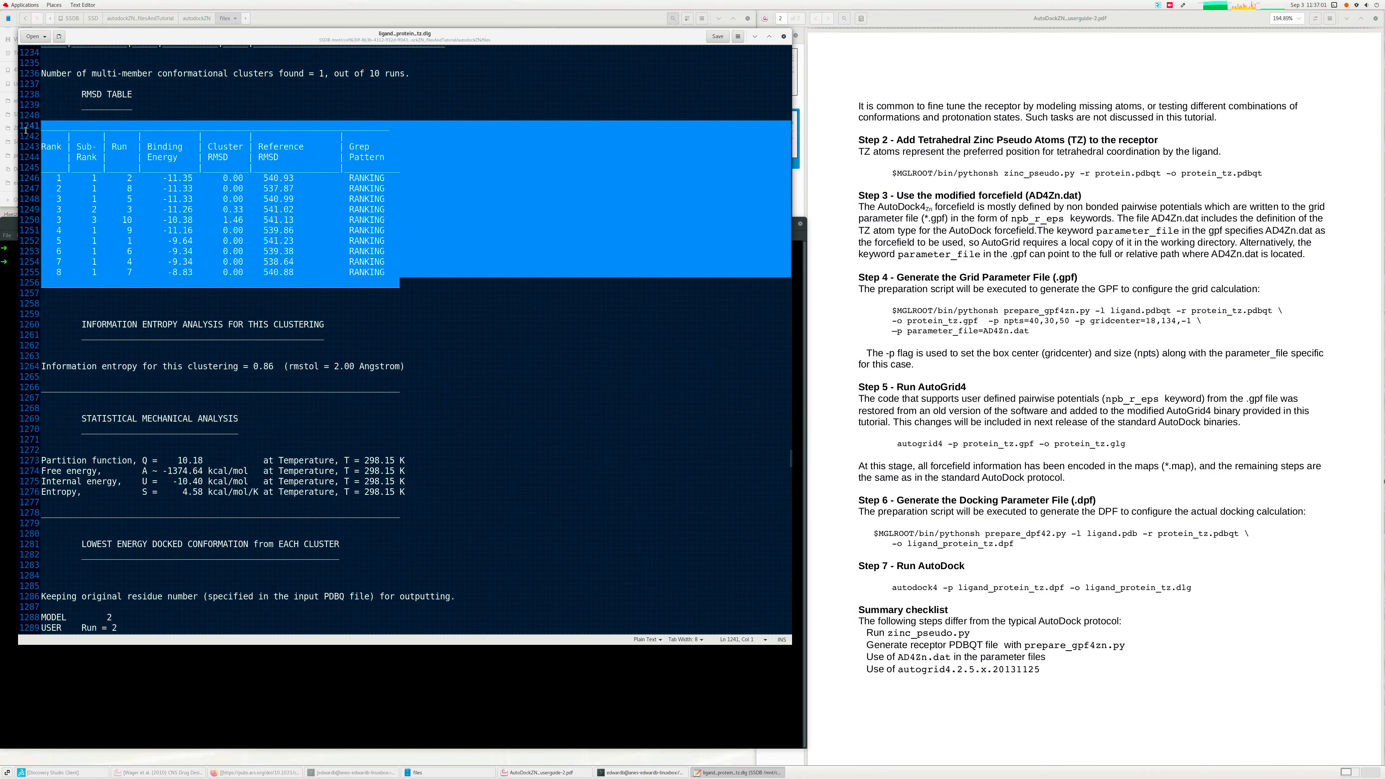
{"action": "left_click_drag", "start_coordinate": [163, 179], "coordinate": [193, 179]}
{"action": "scroll", "coordinate": [206, 247], "scroll_direction": "up", "scroll_amount": 3}
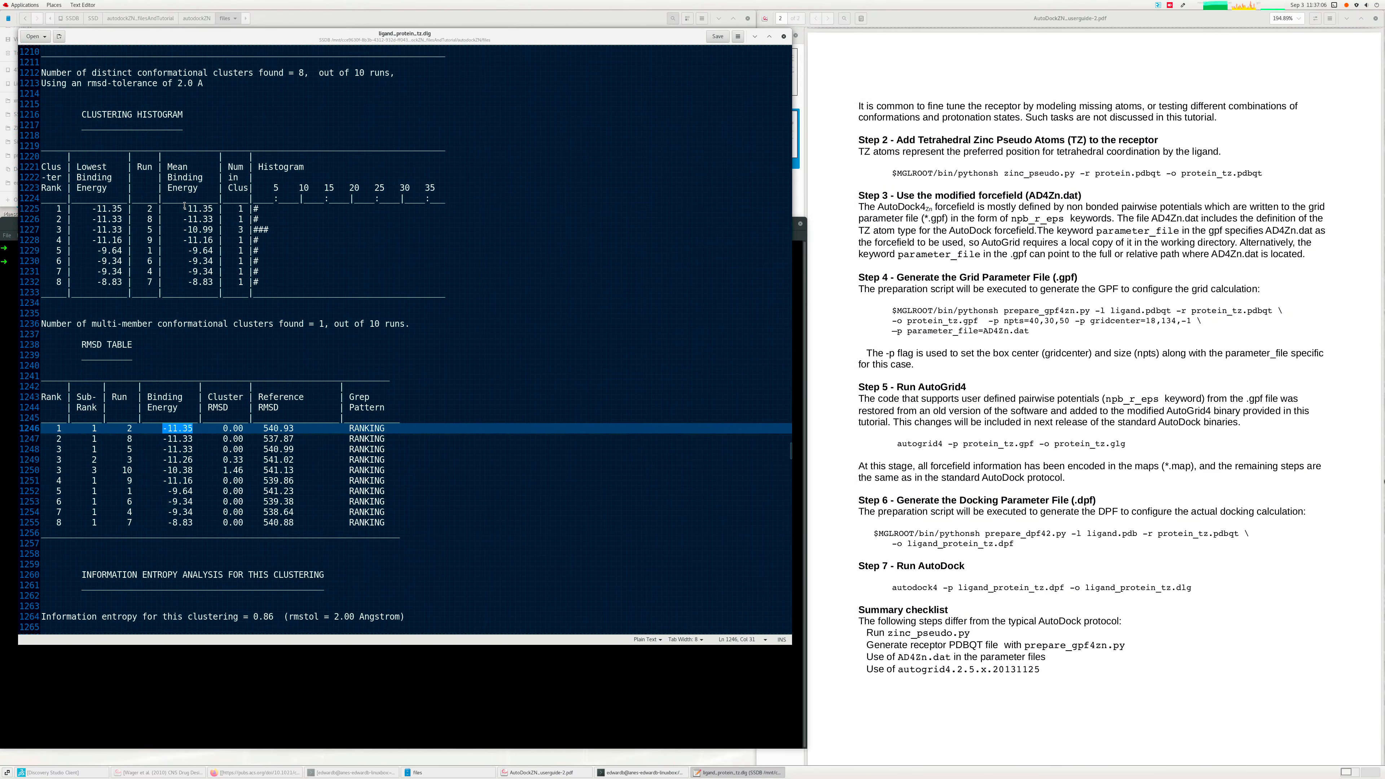
{"action": "left_click_drag", "start_coordinate": [183, 209], "coordinate": [228, 209]}
{"action": "scroll", "coordinate": [346, 302], "scroll_direction": "up", "scroll_amount": 4}
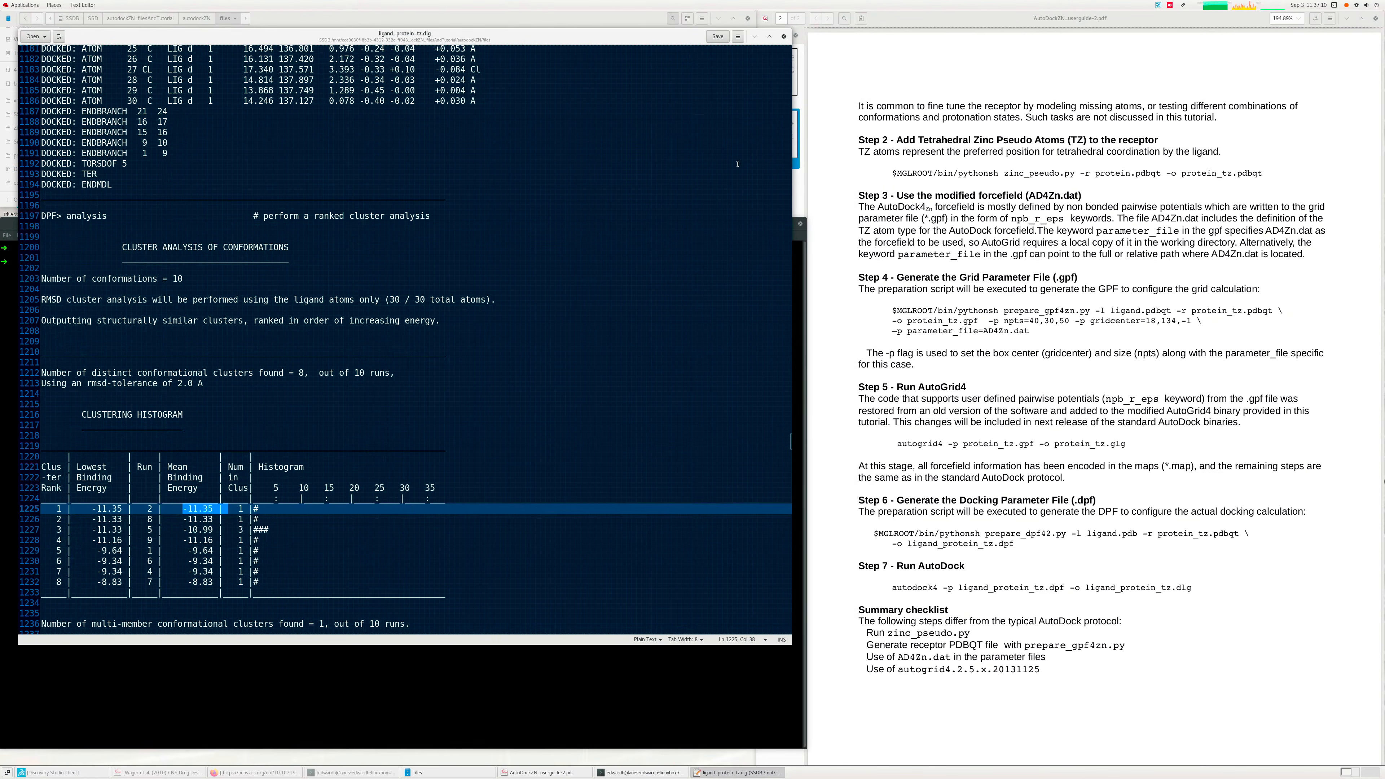
{"action": "key", "text": "ctrl+w"}
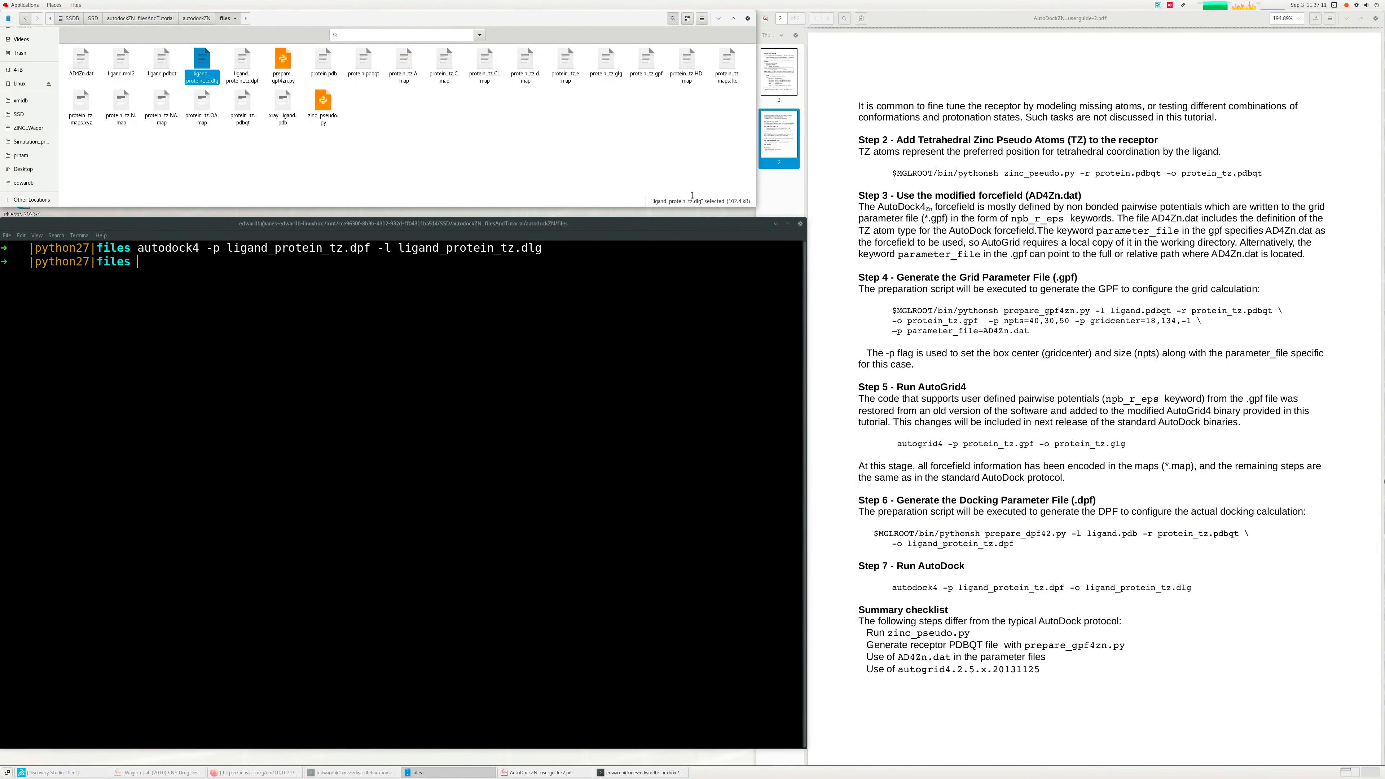
{"action": "key", "text": "Return"}
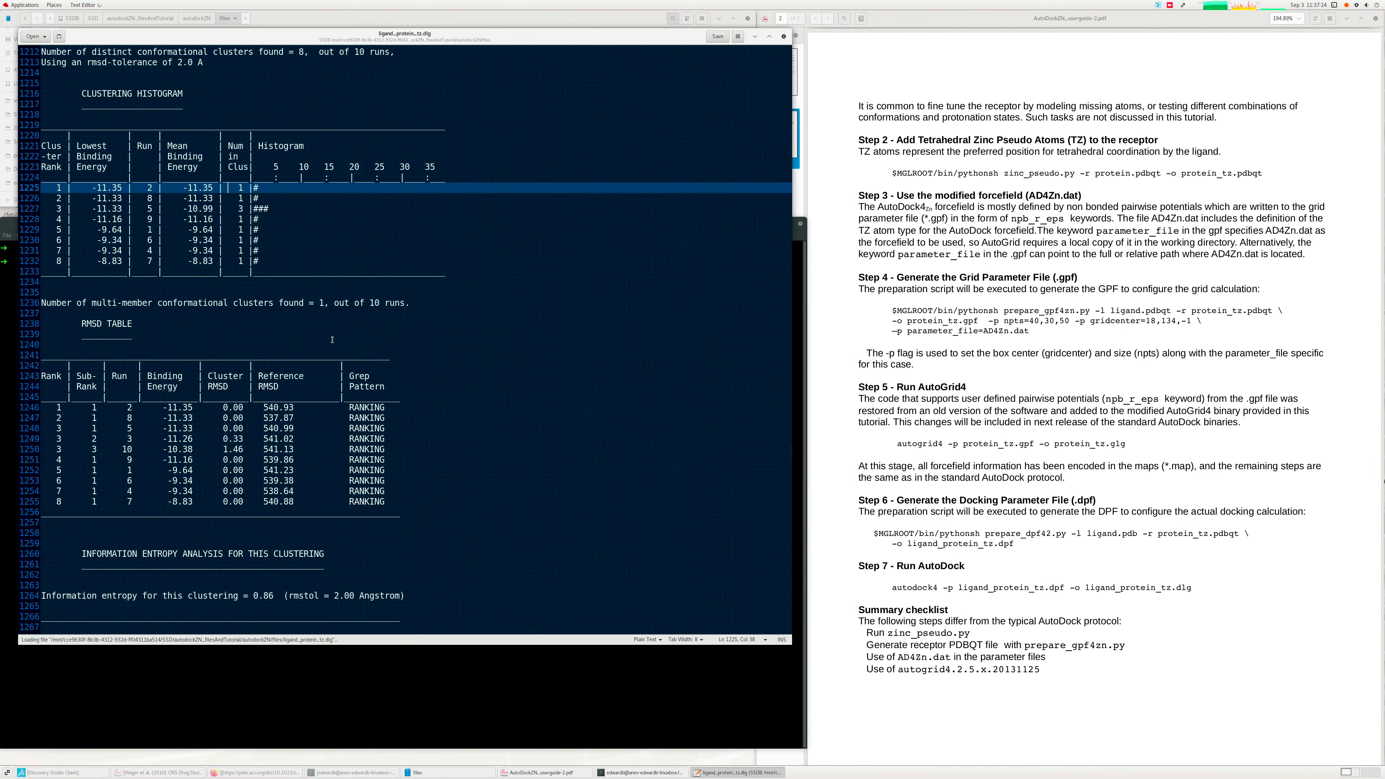
{"action": "left_click", "coordinate": [783, 36]}
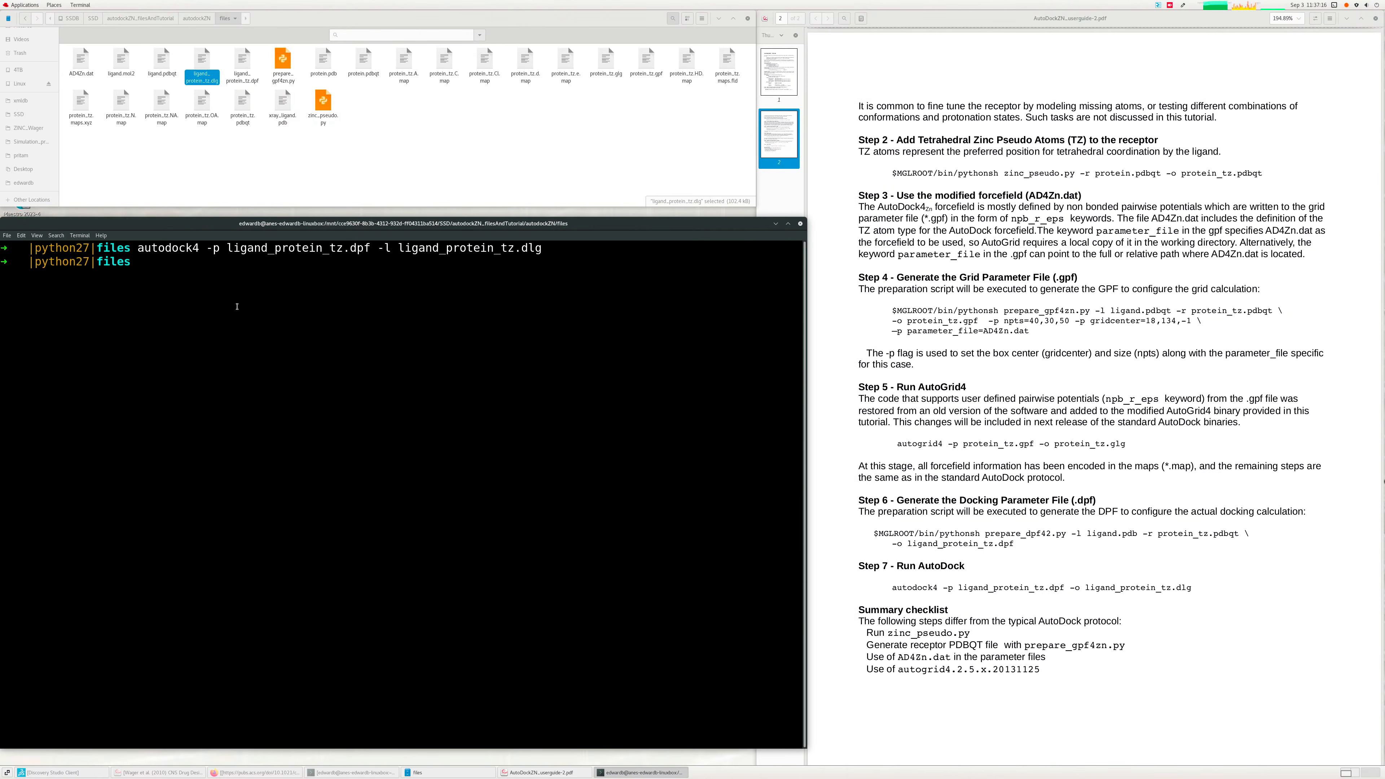
- Clear the python27 terminal, launch AutoDockTools from it with adt, and maximize the AutoDockTools window
{"action": "key", "text": "ctrl+l"}
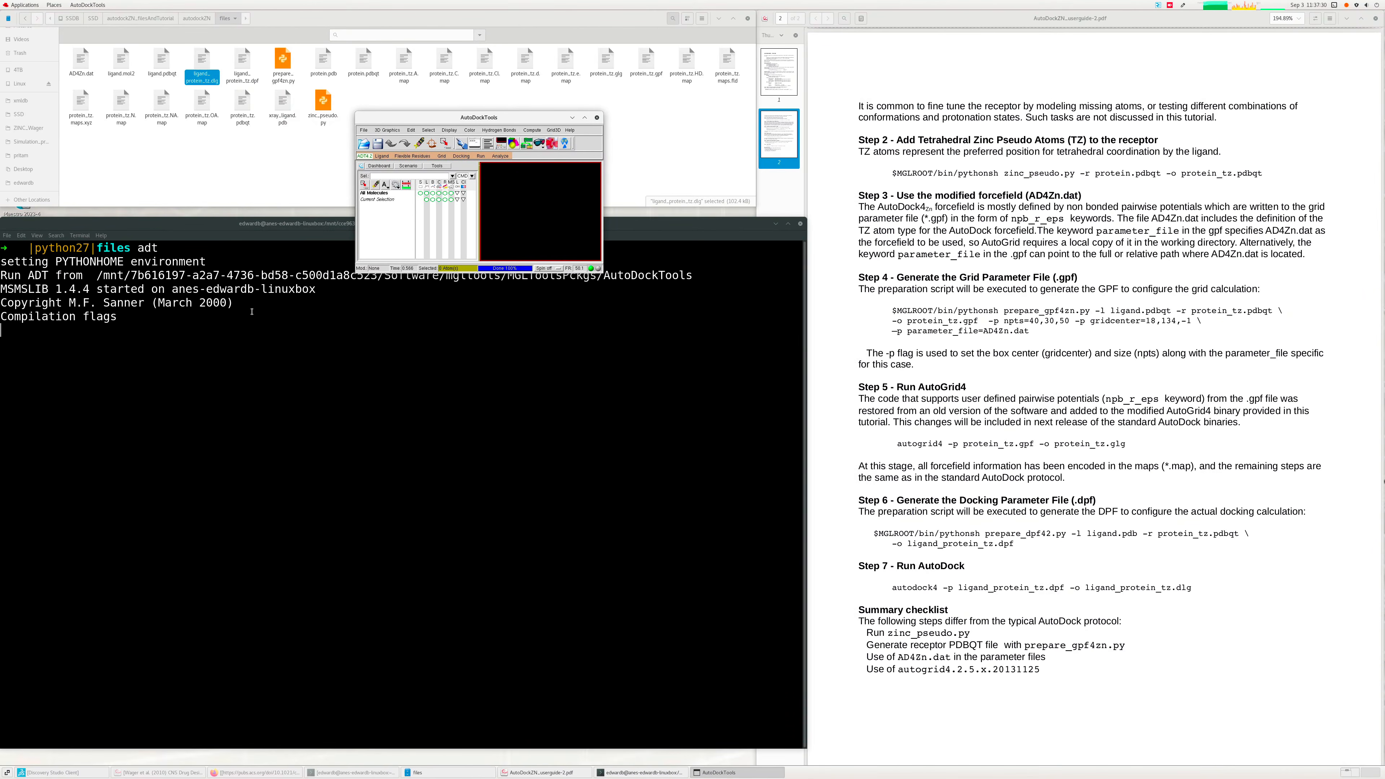
{"action": "double_click", "coordinate": [502, 122]}
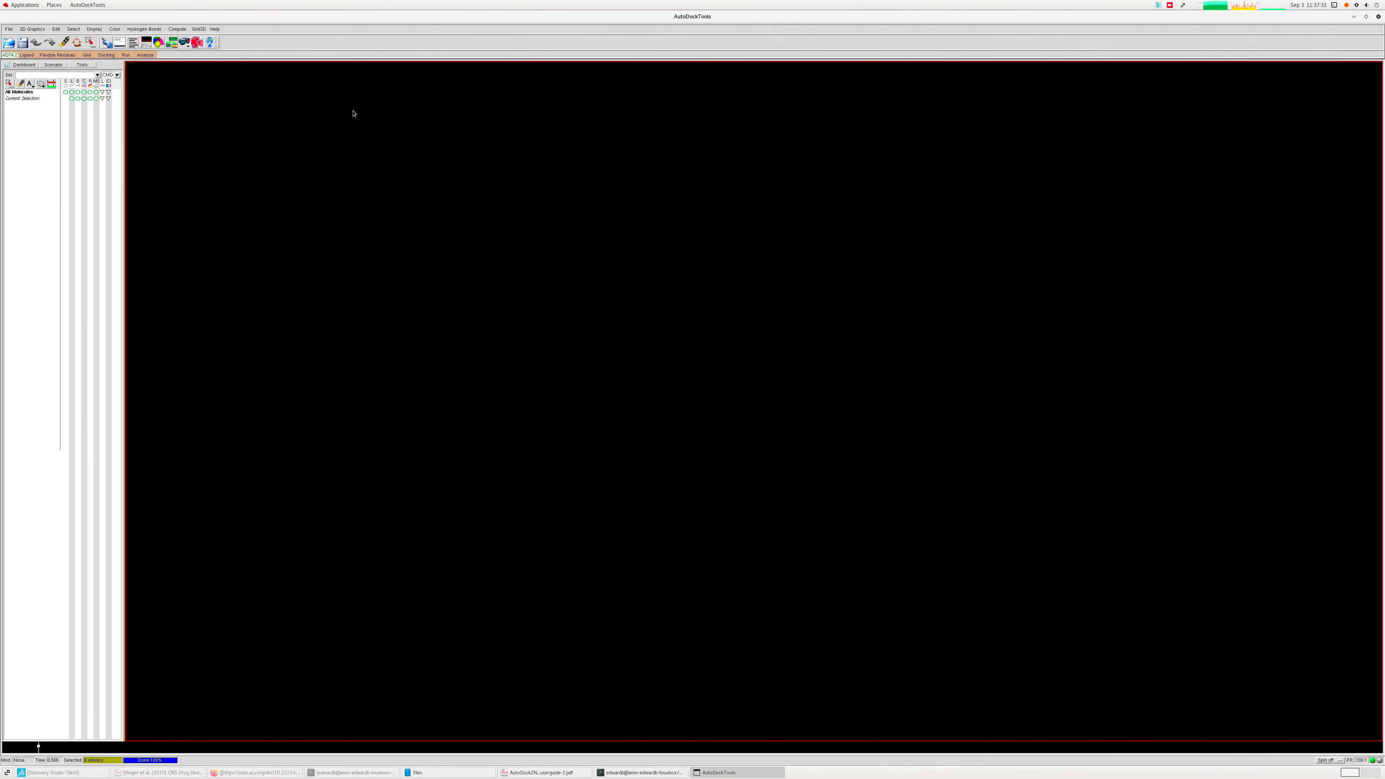
- Load the docking log ligand_protein_tz.dlg from the autodockZN tutorial folder on the mounted drive for analysis
{"action": "left_click", "coordinate": [145, 55]}
{"action": "mouse_move", "coordinate": [150, 72]}
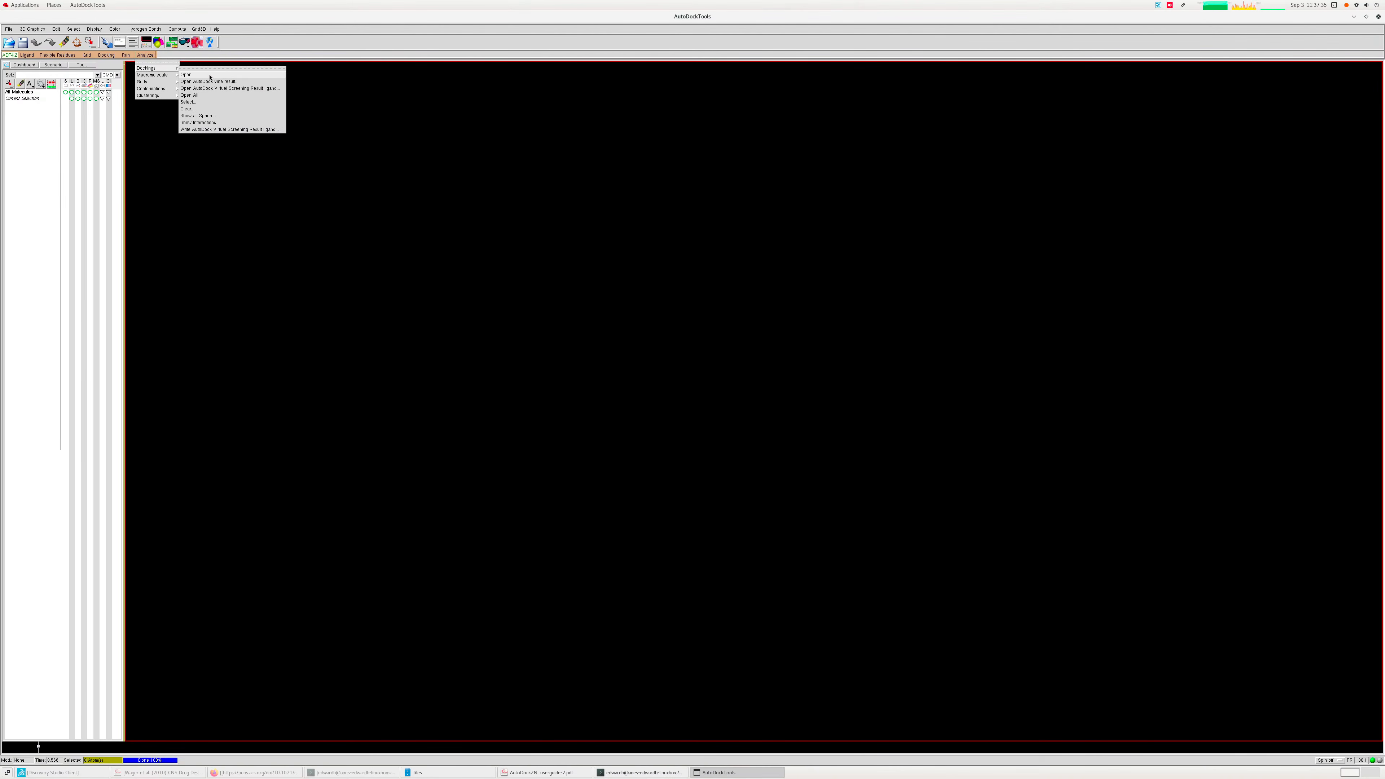
{"action": "left_click", "coordinate": [187, 74]}
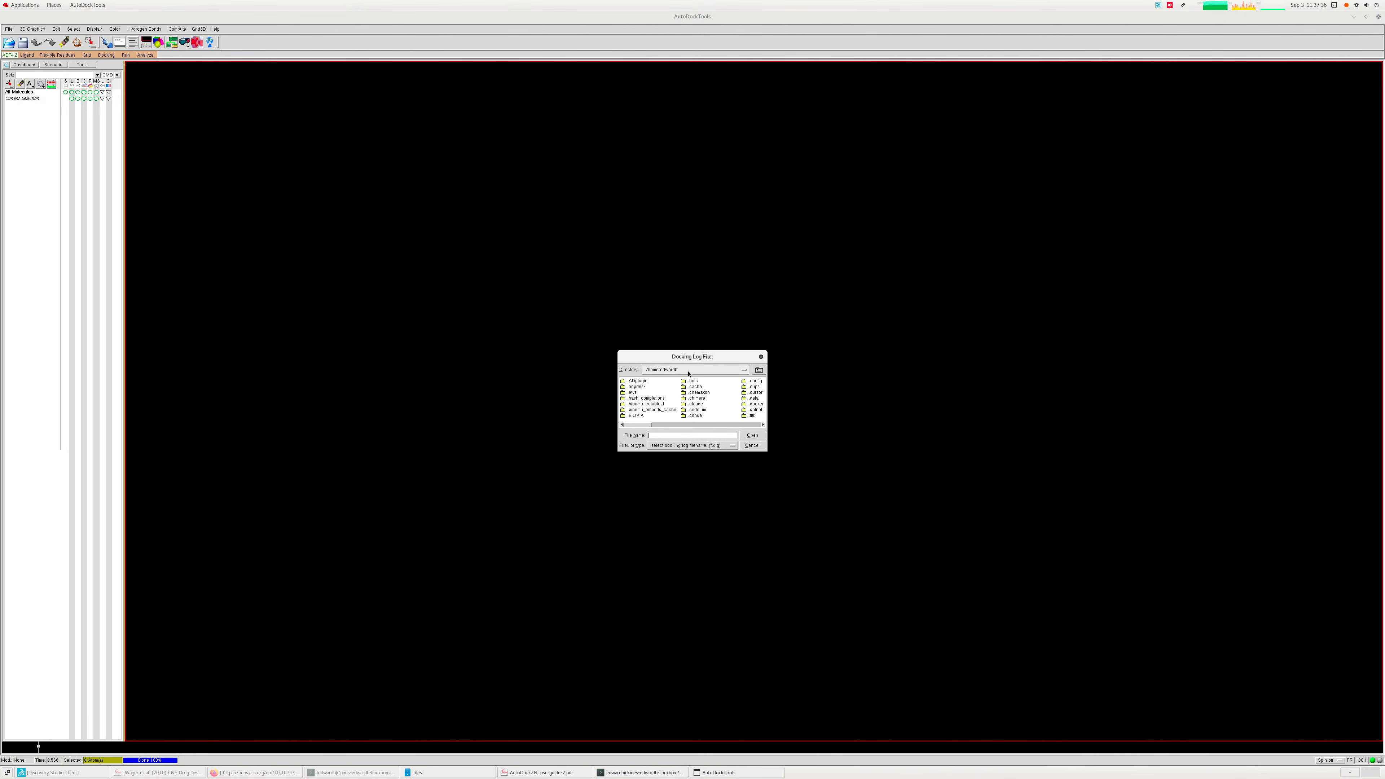
{"action": "left_click", "coordinate": [756, 372]}
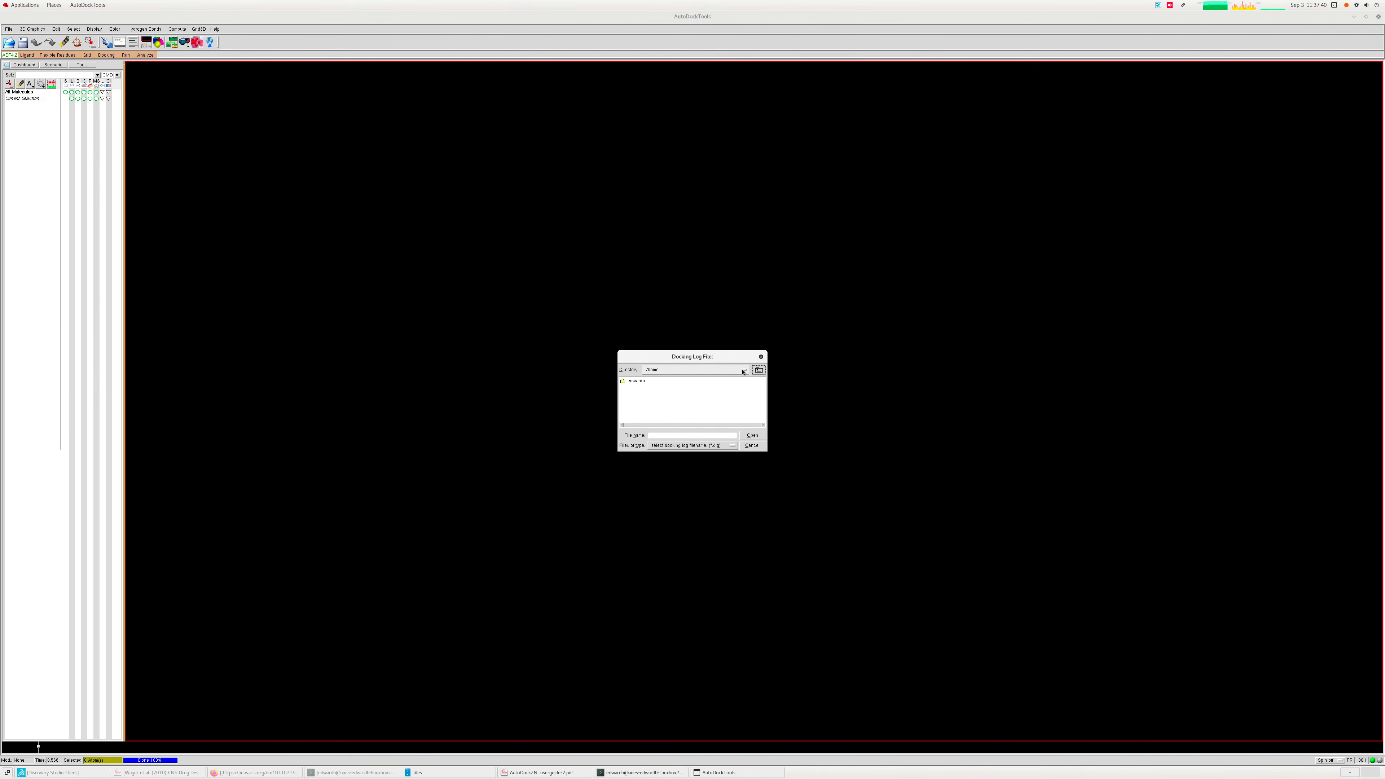
{"action": "left_click", "coordinate": [758, 372]}
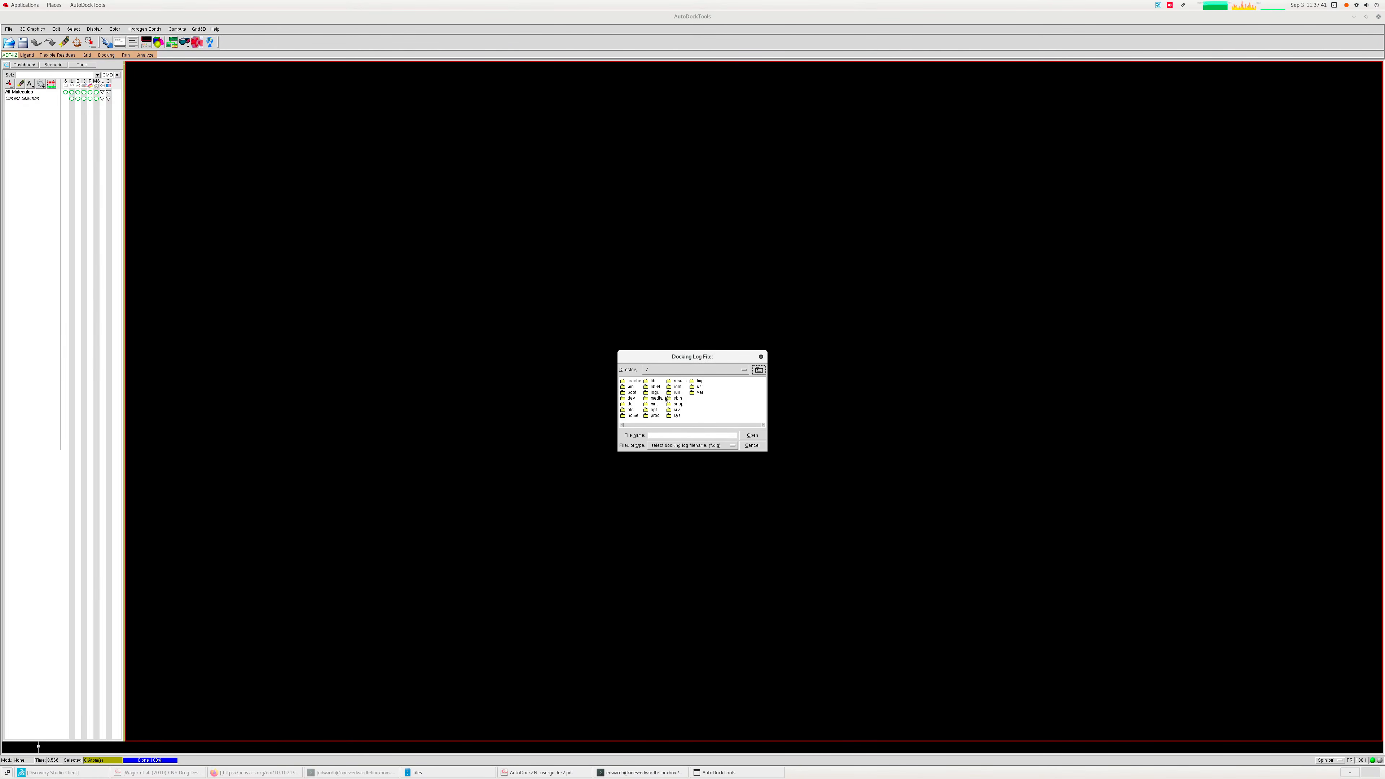
{"action": "double_click", "coordinate": [654, 404]}
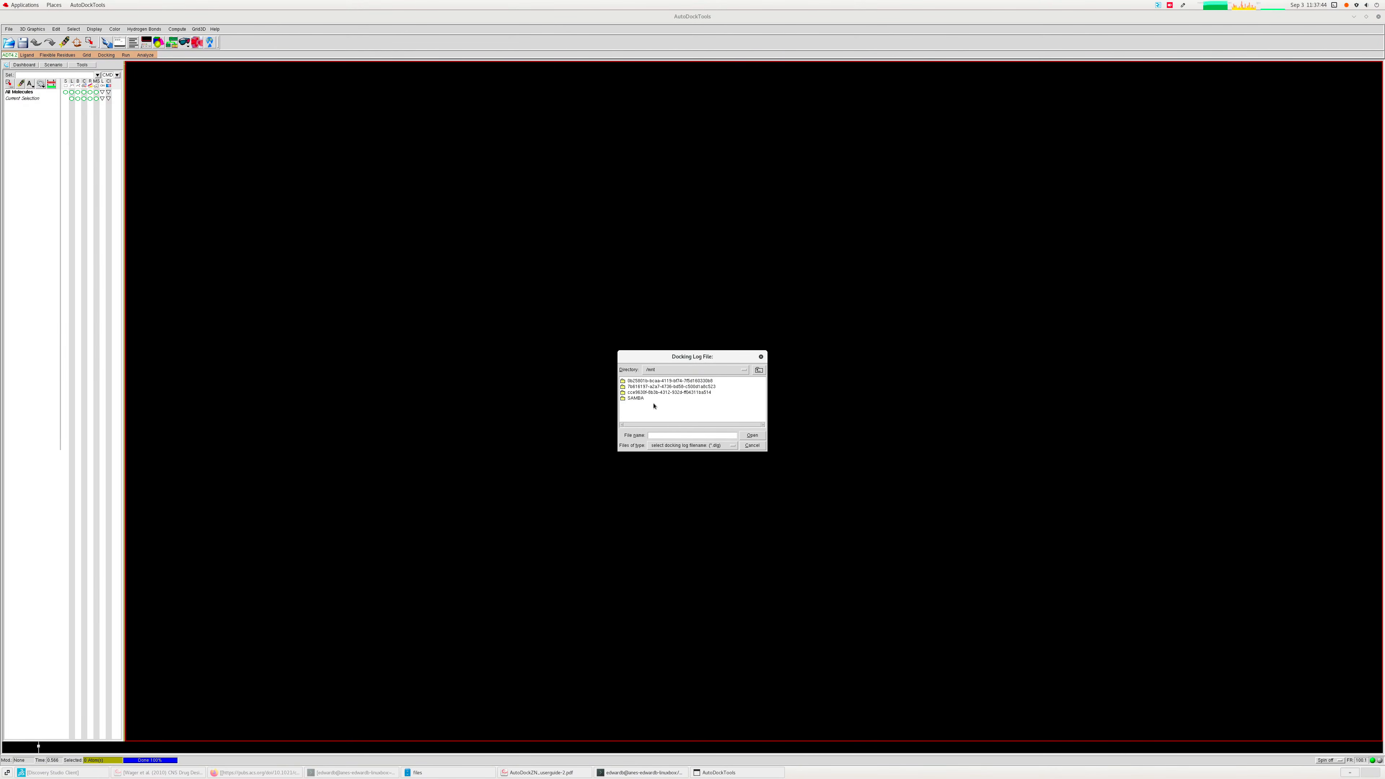
{"action": "double_click", "coordinate": [653, 392]}
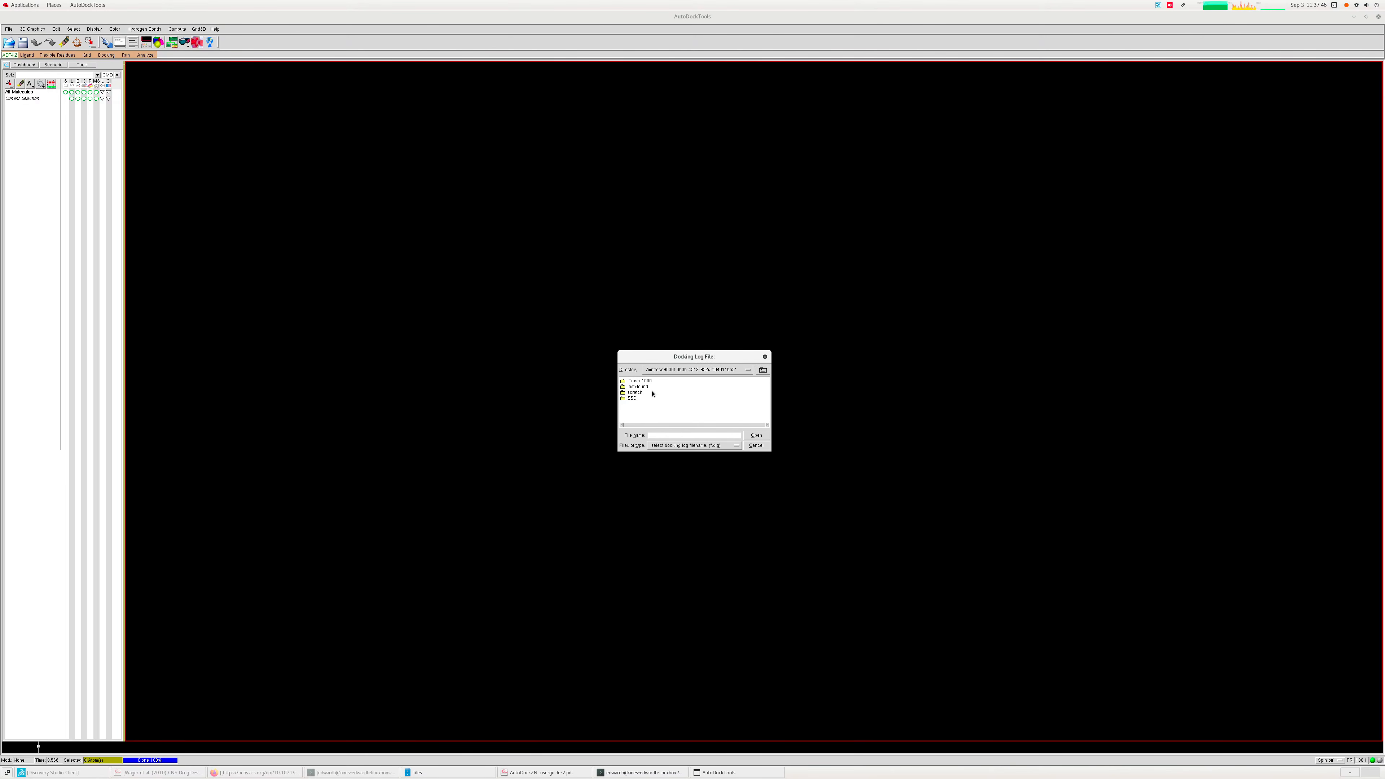
{"action": "double_click", "coordinate": [632, 398]}
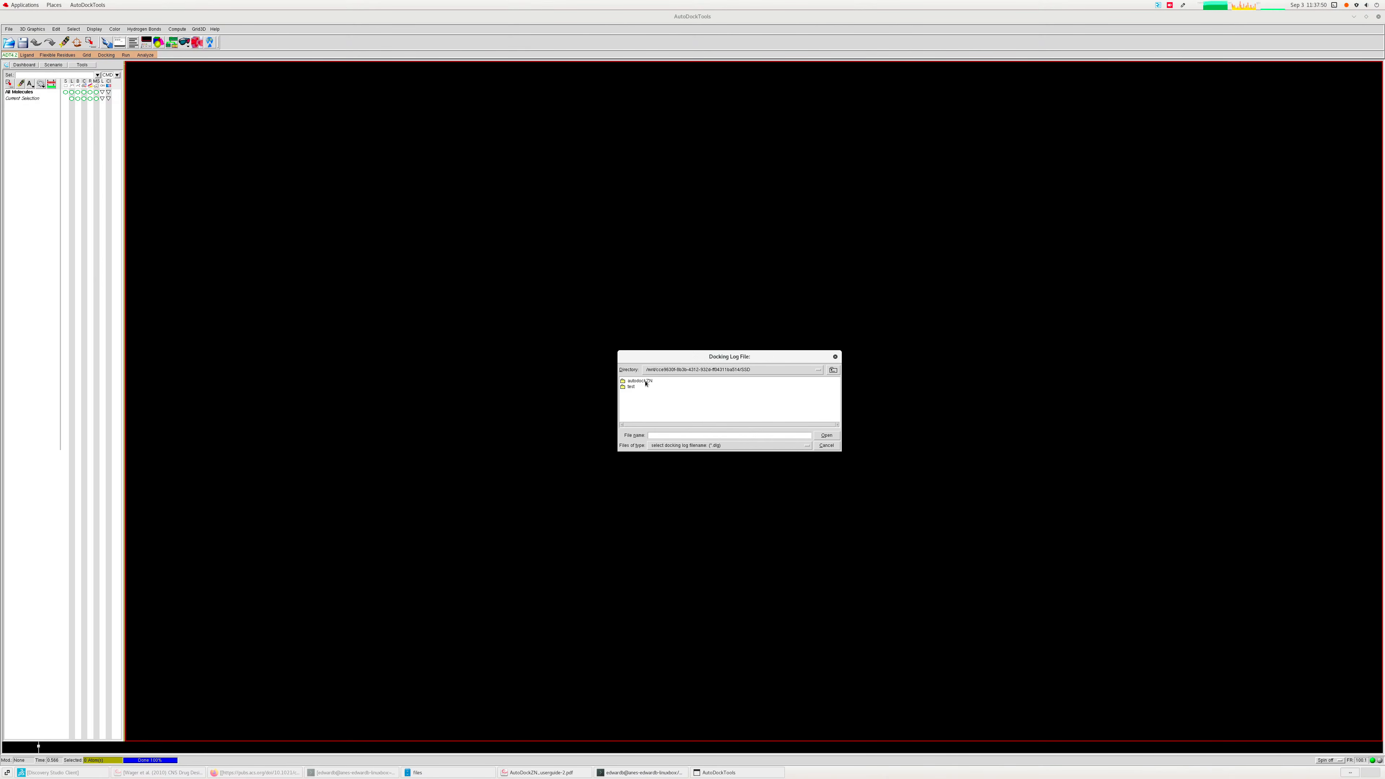
{"action": "double_click", "coordinate": [641, 382]}
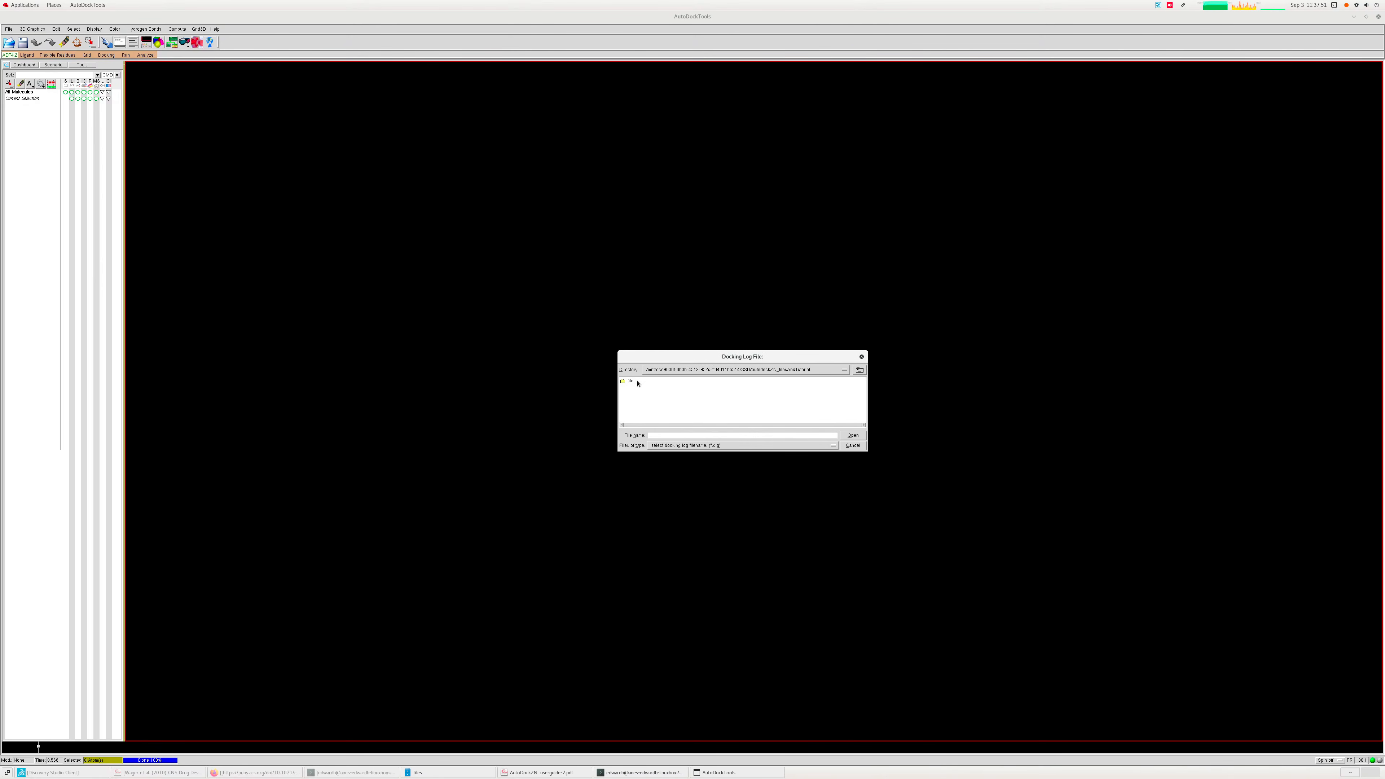
{"action": "double_click", "coordinate": [637, 382]}
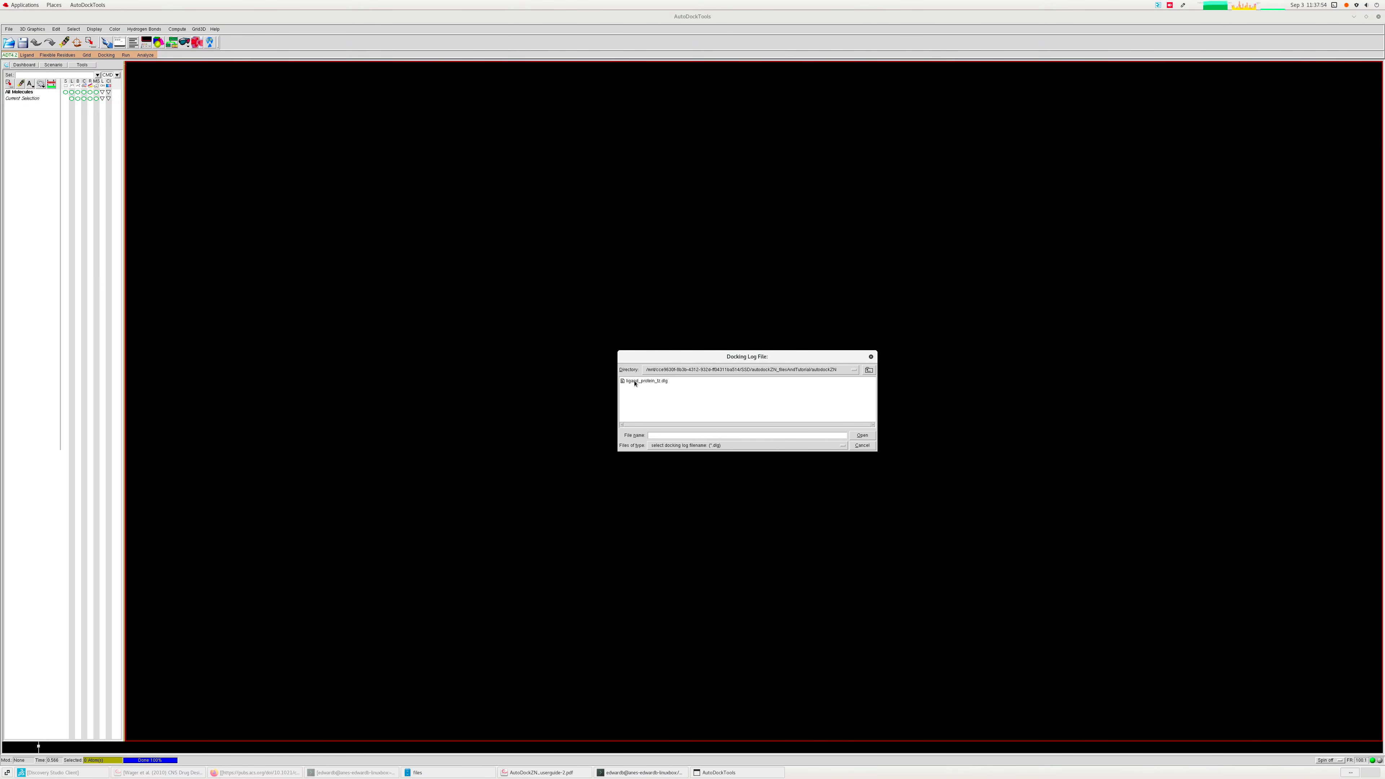
{"action": "double_click", "coordinate": [646, 381]}
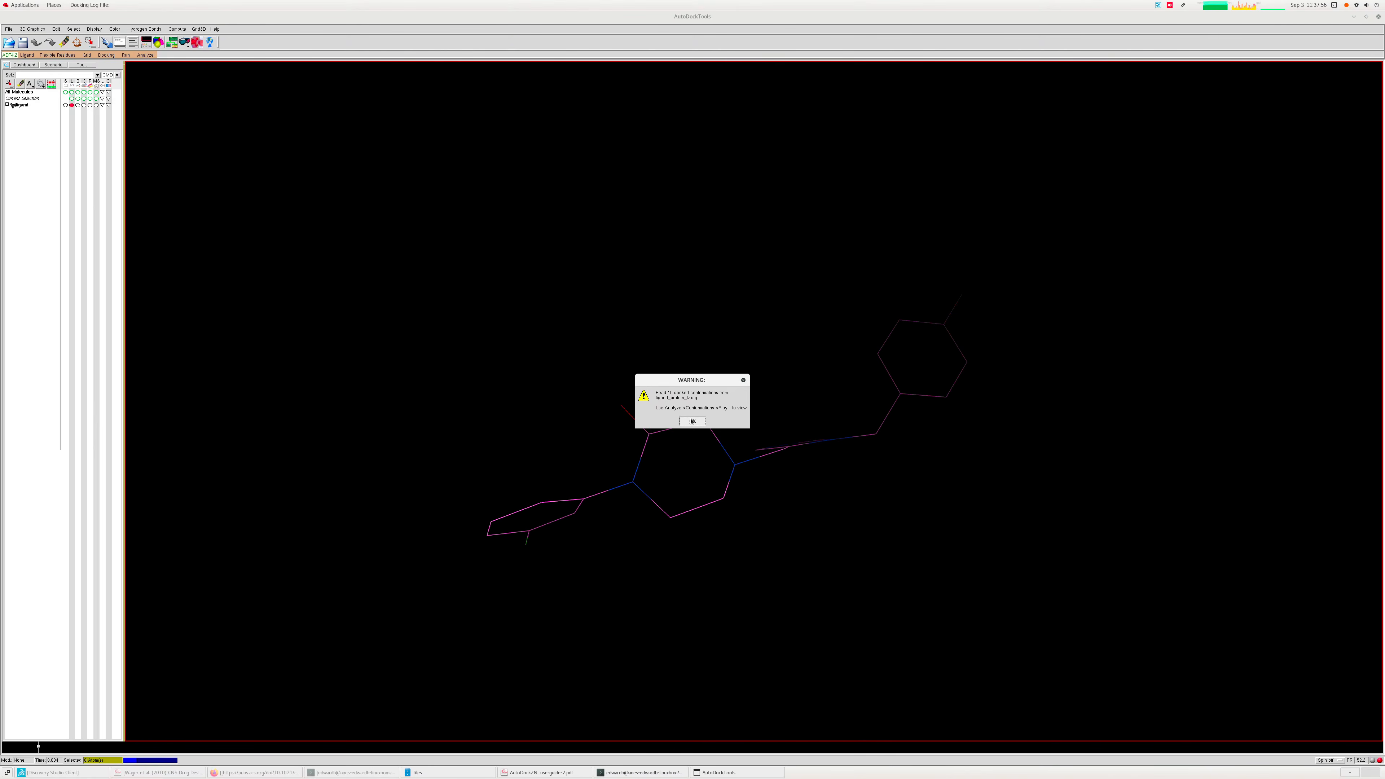
{"action": "left_click", "coordinate": [687, 418]}
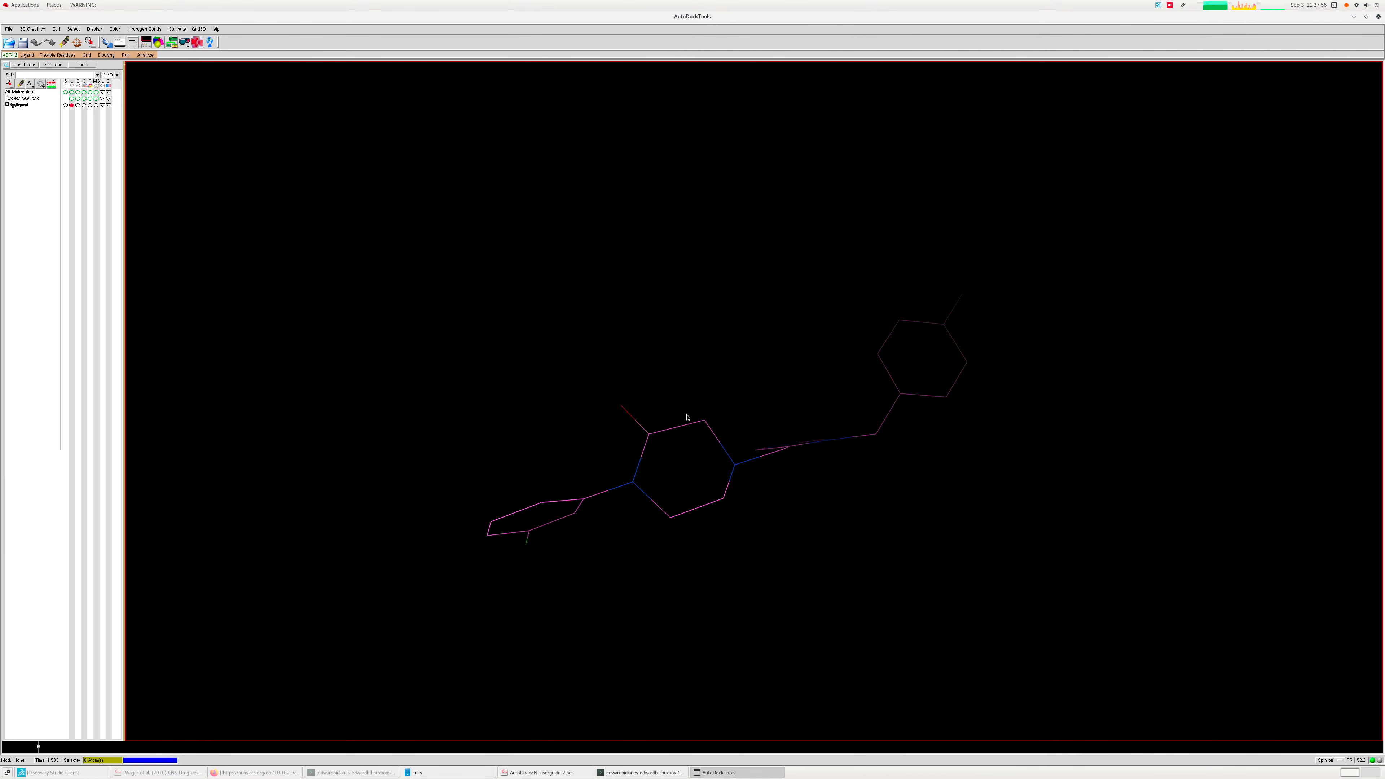
- Open protein_tz.pdbqt as the macromolecule for the loaded docking
{"action": "left_click", "coordinate": [145, 55]}
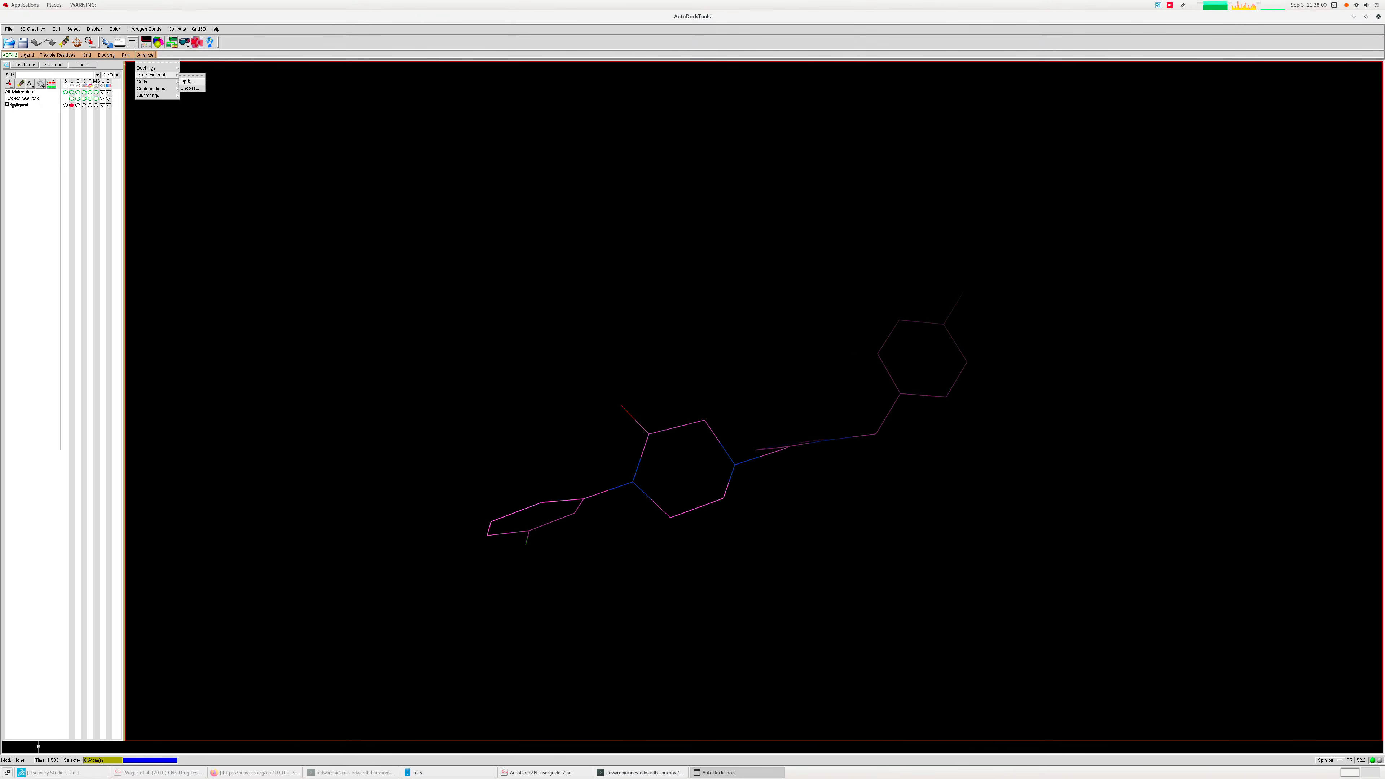
{"action": "left_click", "coordinate": [189, 83]}
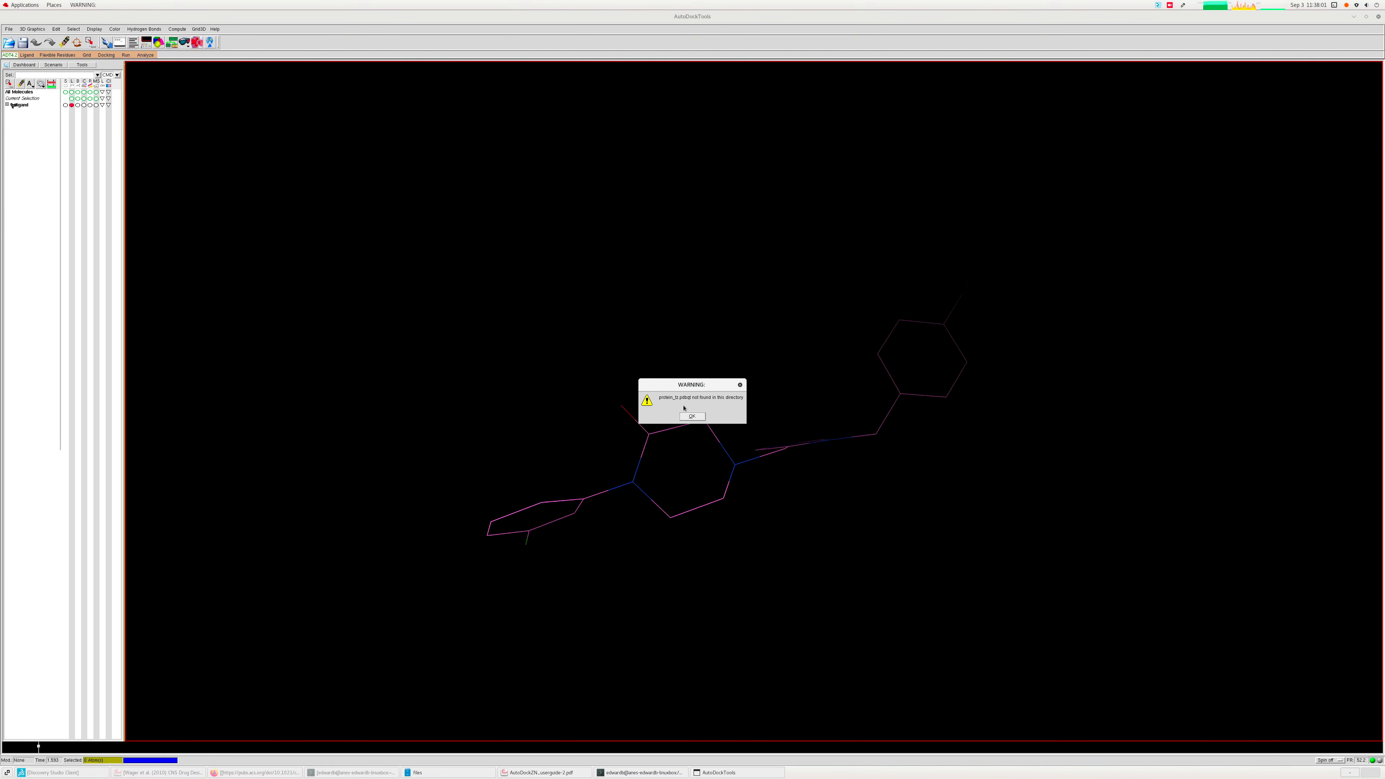
{"action": "left_click", "coordinate": [691, 418]}
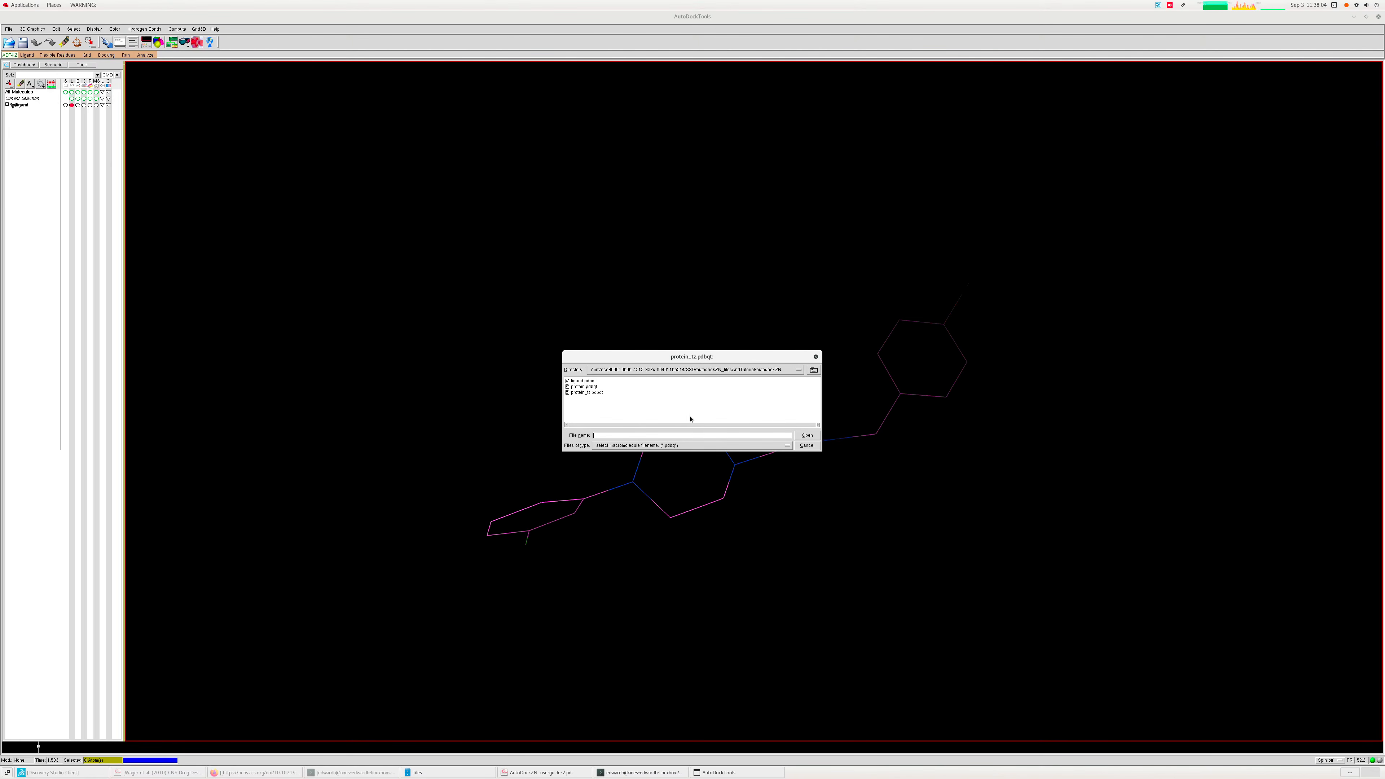
{"action": "double_click", "coordinate": [587, 393]}
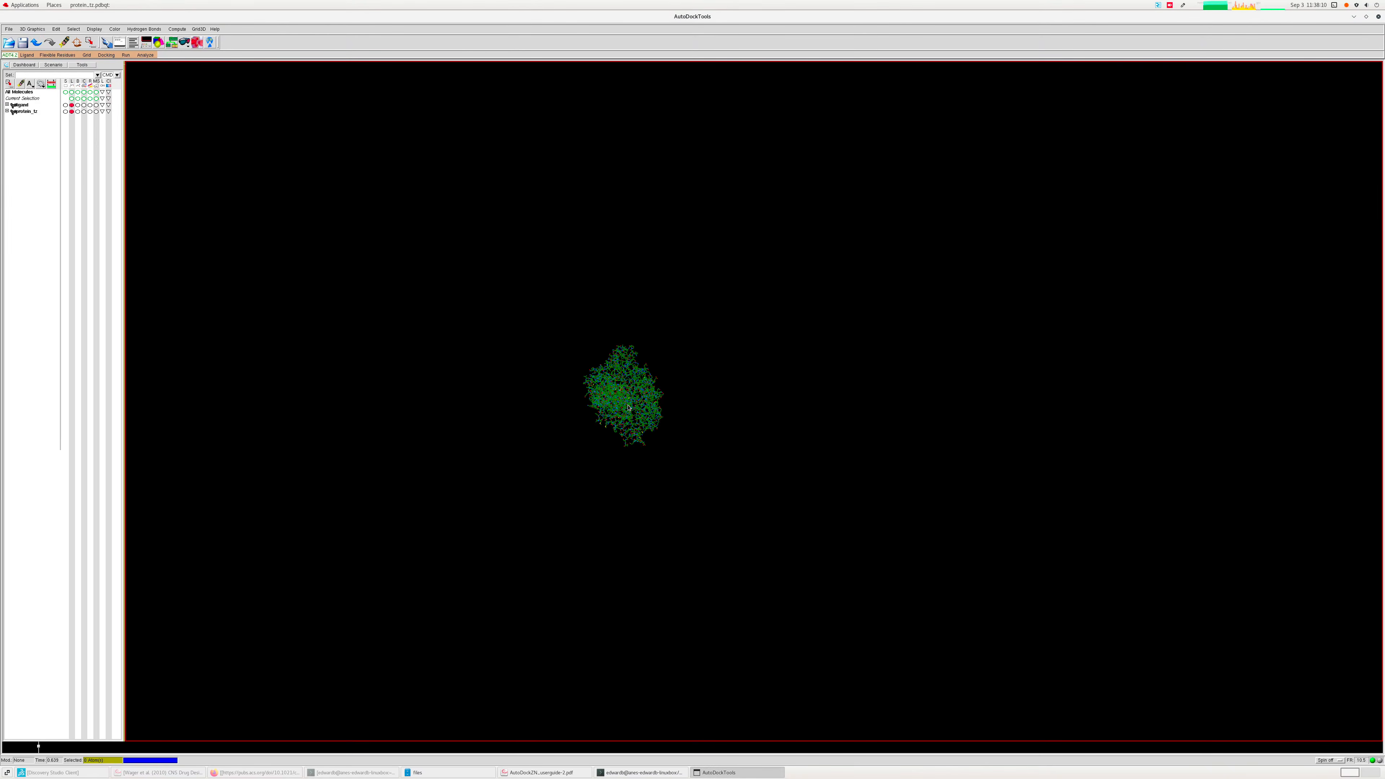
- Display the ligand as CPK spheres, open the player for its docked conformations, and place the player clear of the protein
{"action": "scroll", "coordinate": [629, 407], "scroll_direction": "up", "scroll_amount": 5}
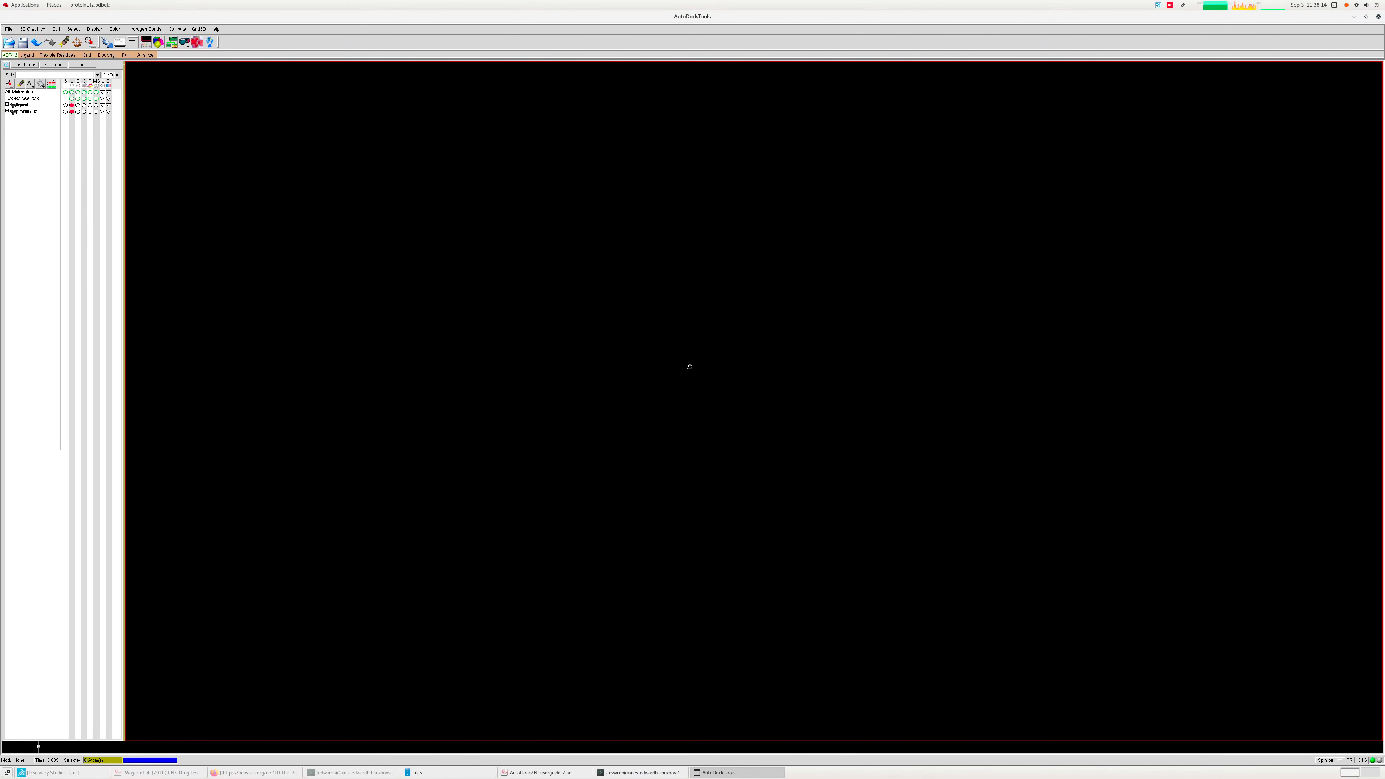
{"action": "scroll", "coordinate": [689, 367], "scroll_direction": "down", "scroll_amount": 10}
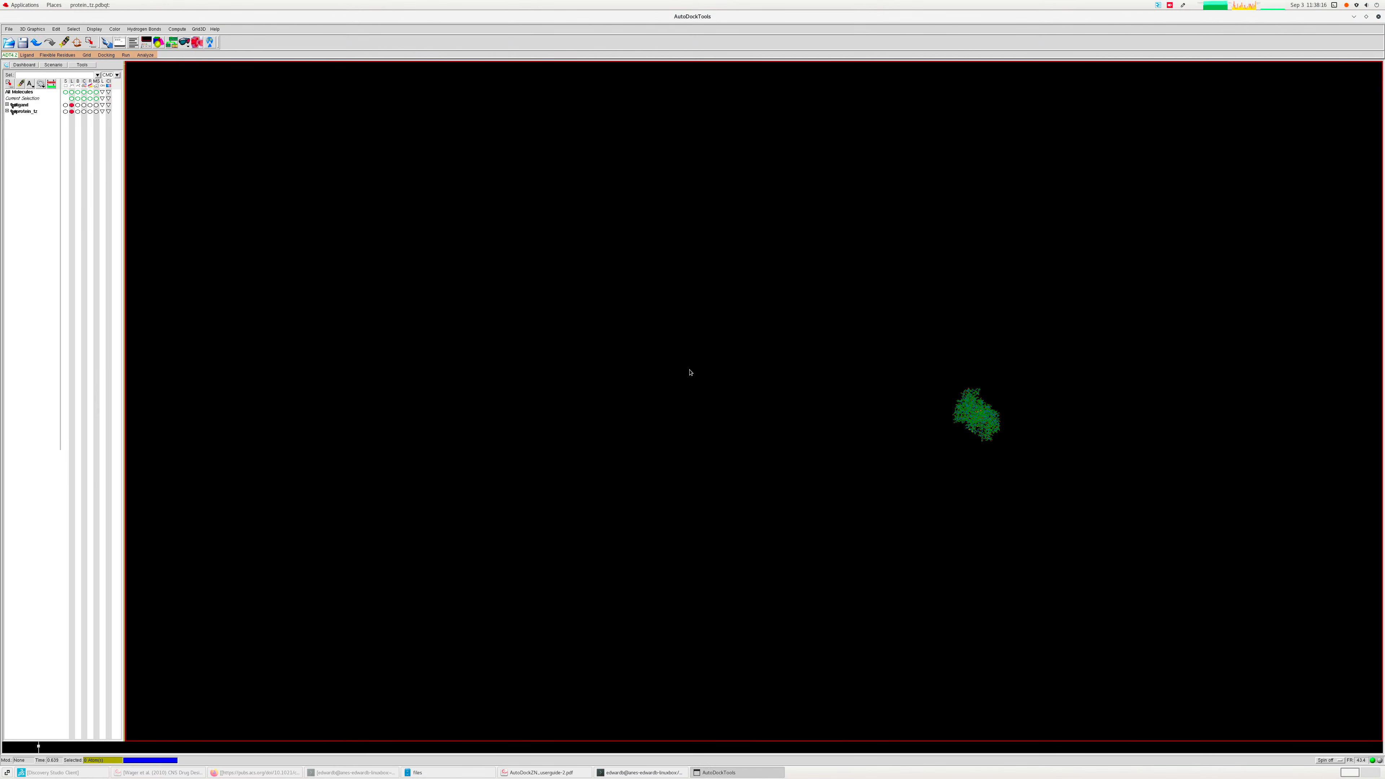
{"action": "left_click_drag", "start_coordinate": [690, 372], "coordinate": [951, 408]}
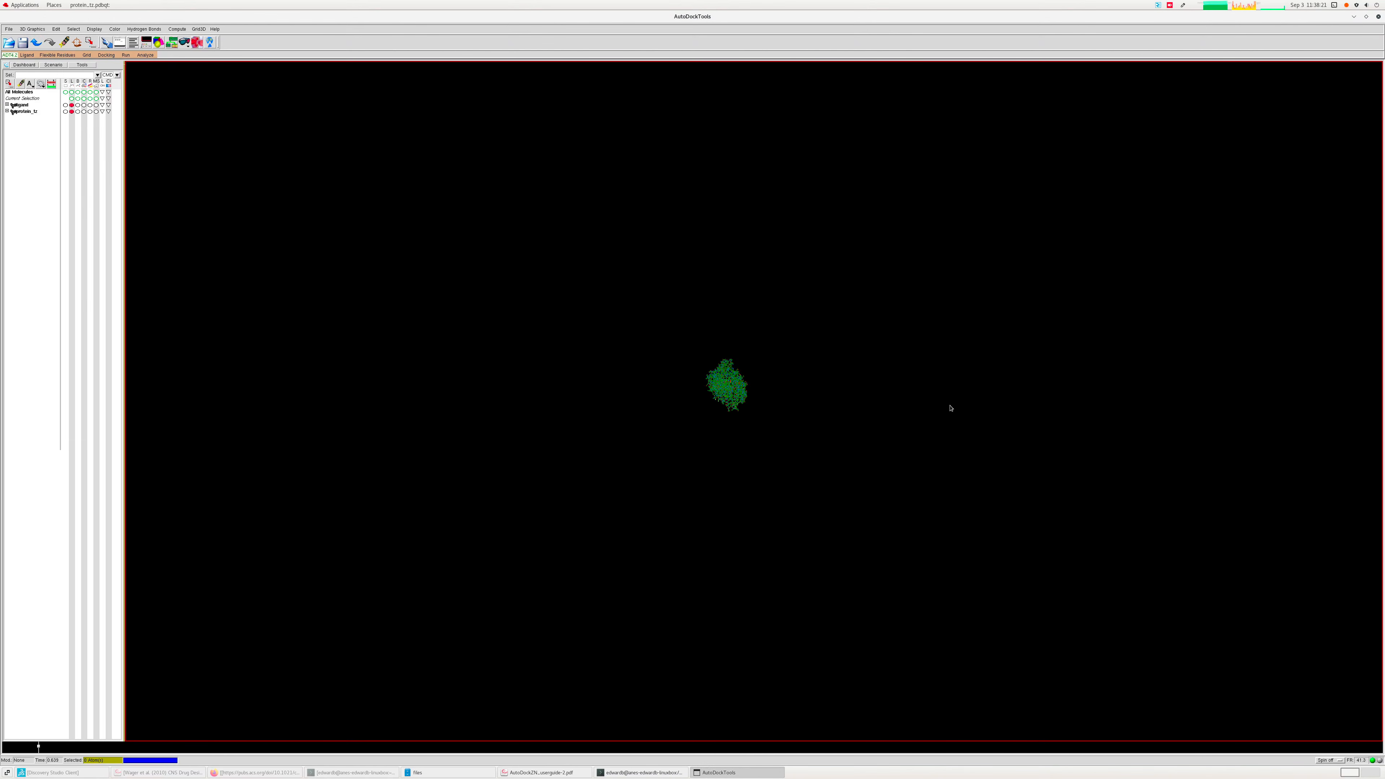
{"action": "scroll", "coordinate": [924, 413], "scroll_direction": "up", "scroll_amount": 10}
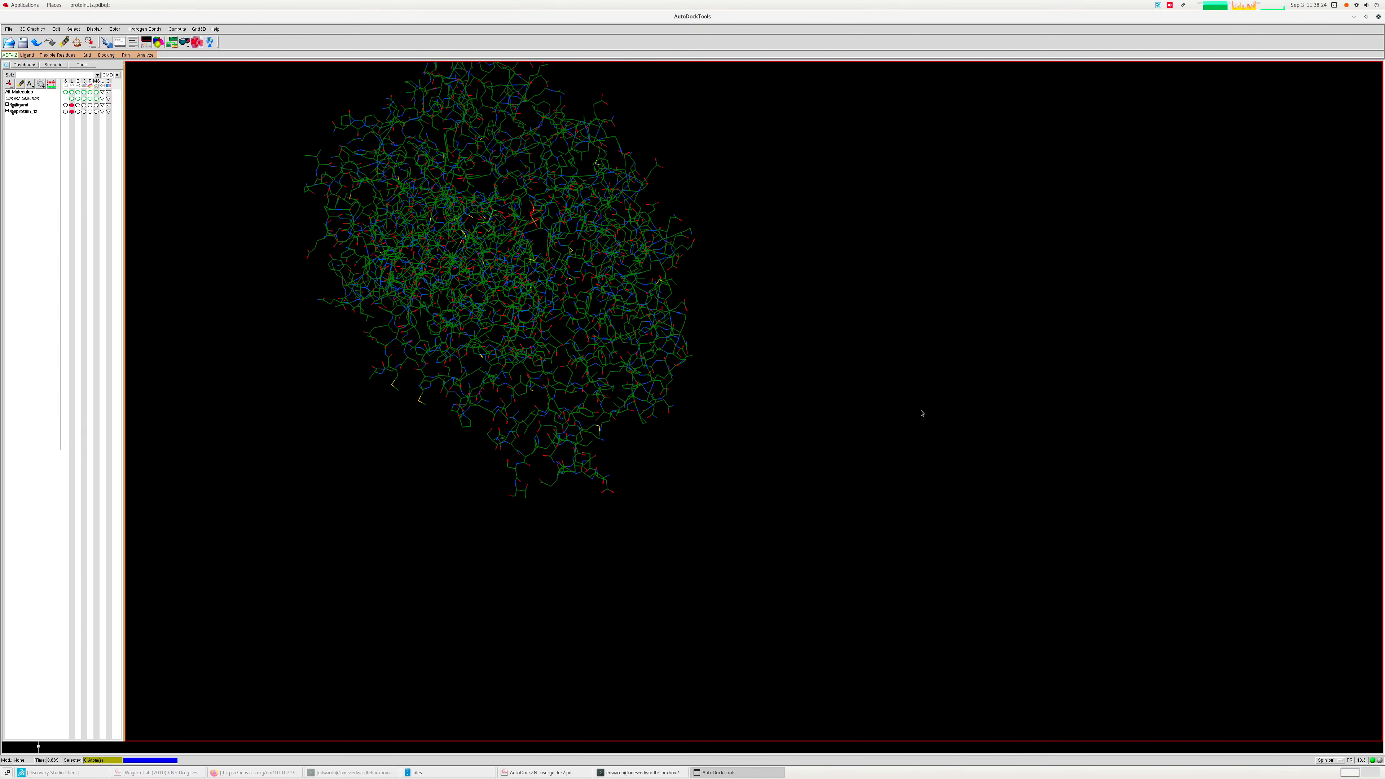
{"action": "right_click_drag", "start_coordinate": [469, 177], "coordinate": [636, 317]}
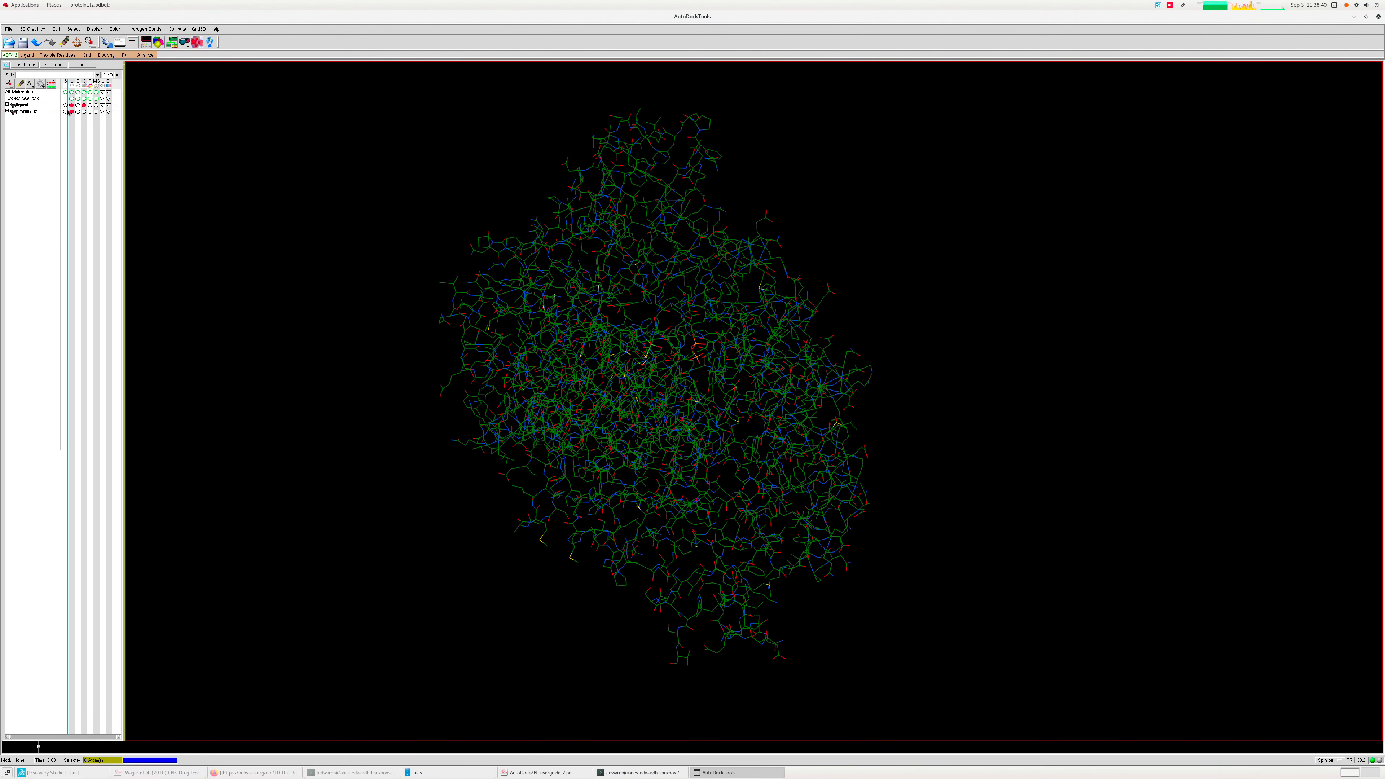
{"action": "left_click", "coordinate": [144, 55]}
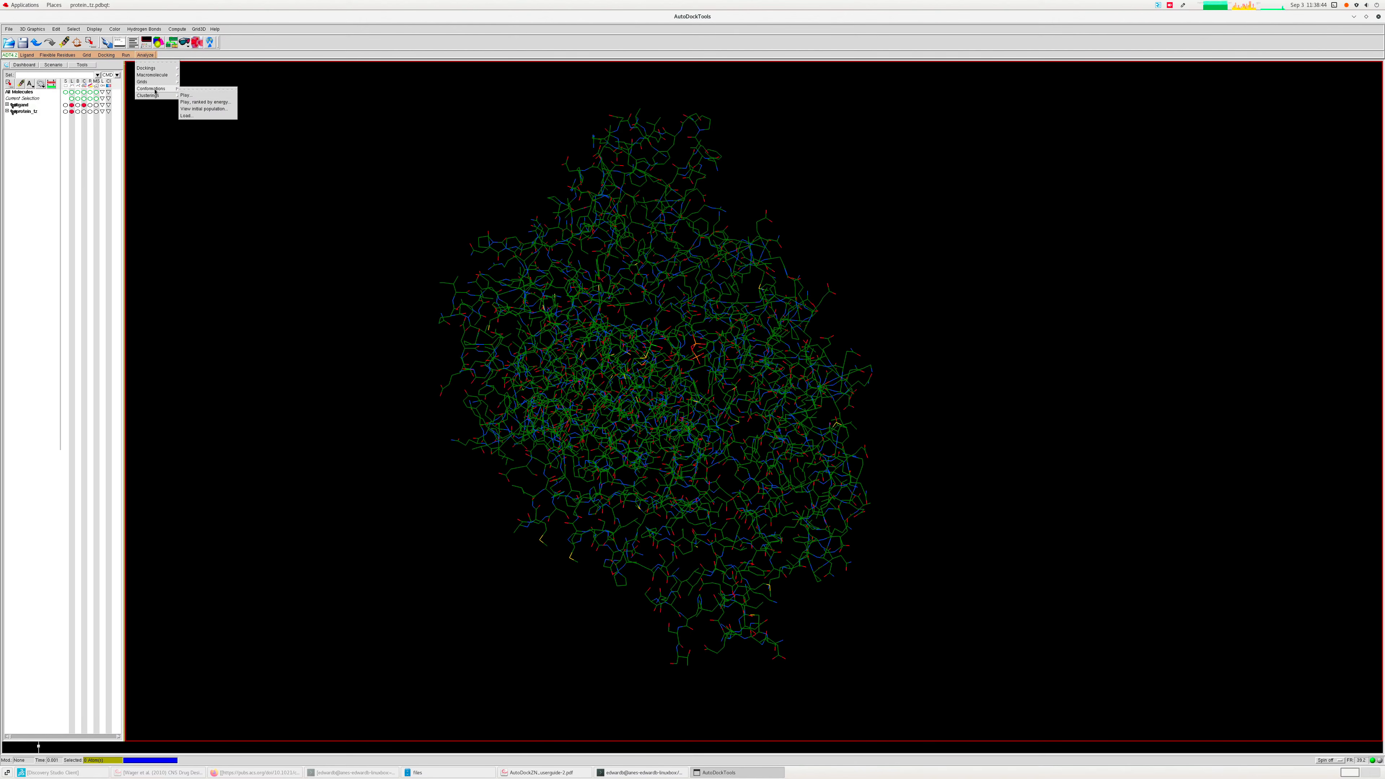
{"action": "left_click", "coordinate": [186, 96]}
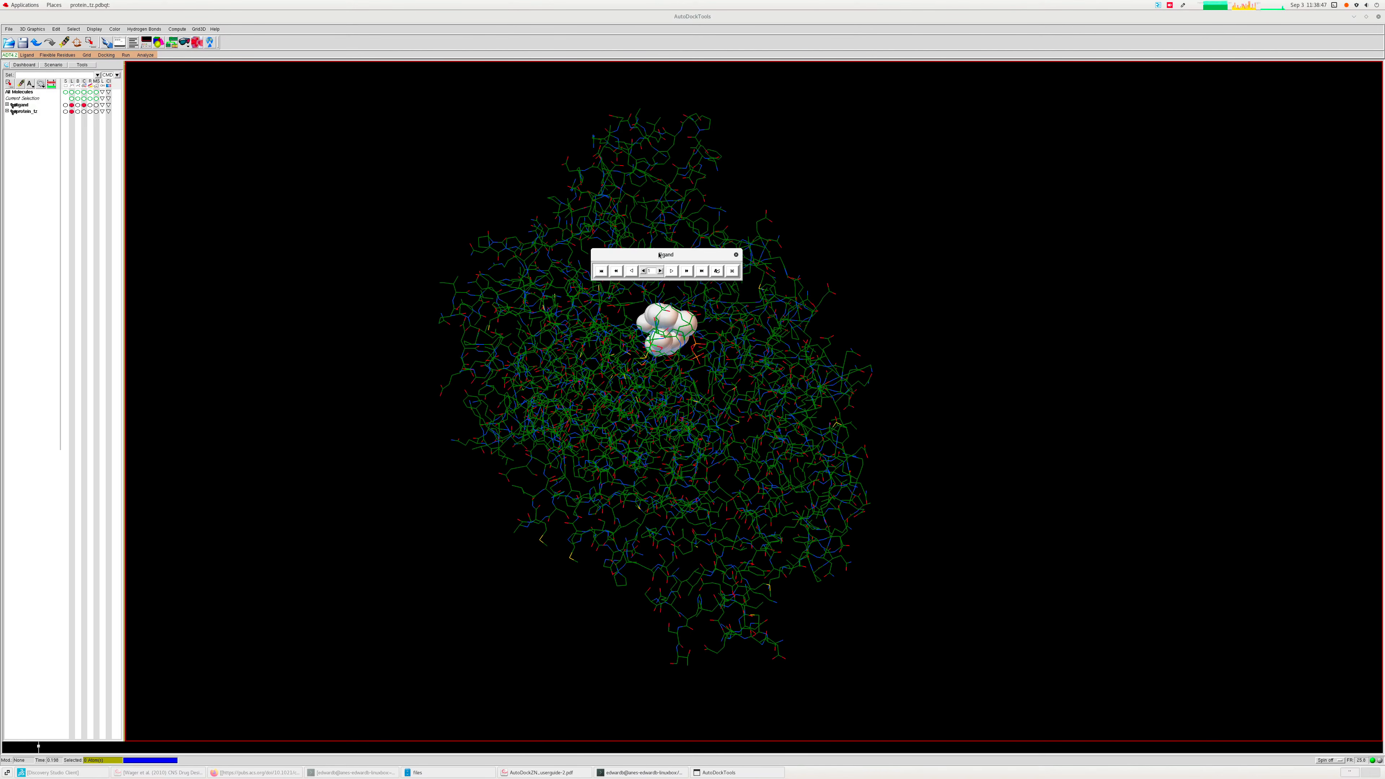
{"action": "left_click_drag", "start_coordinate": [659, 256], "coordinate": [362, 155]}
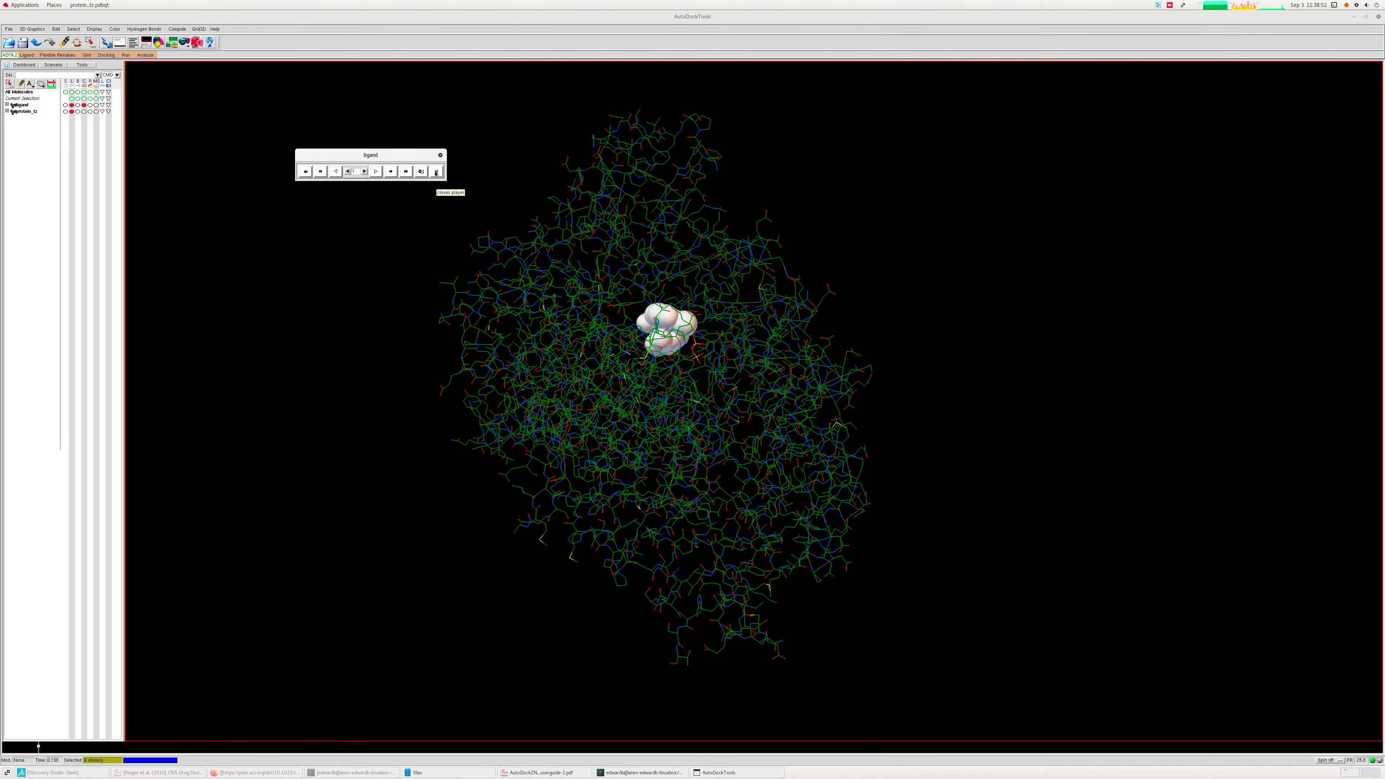
- Enable Show Info in the play options, and arrange the options and conformation info windows clear of the ligand
{"action": "left_click", "coordinate": [421, 172]}
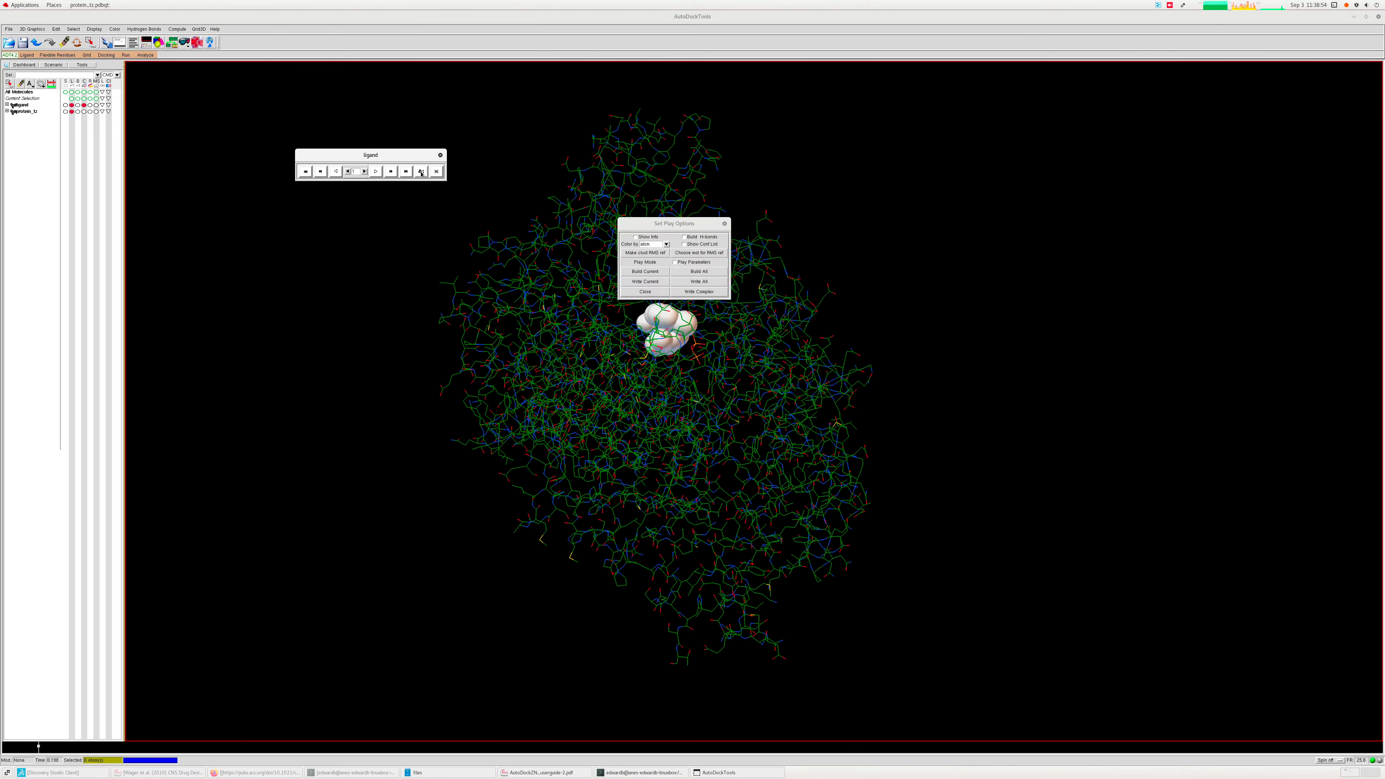
{"action": "left_click", "coordinate": [659, 236]}
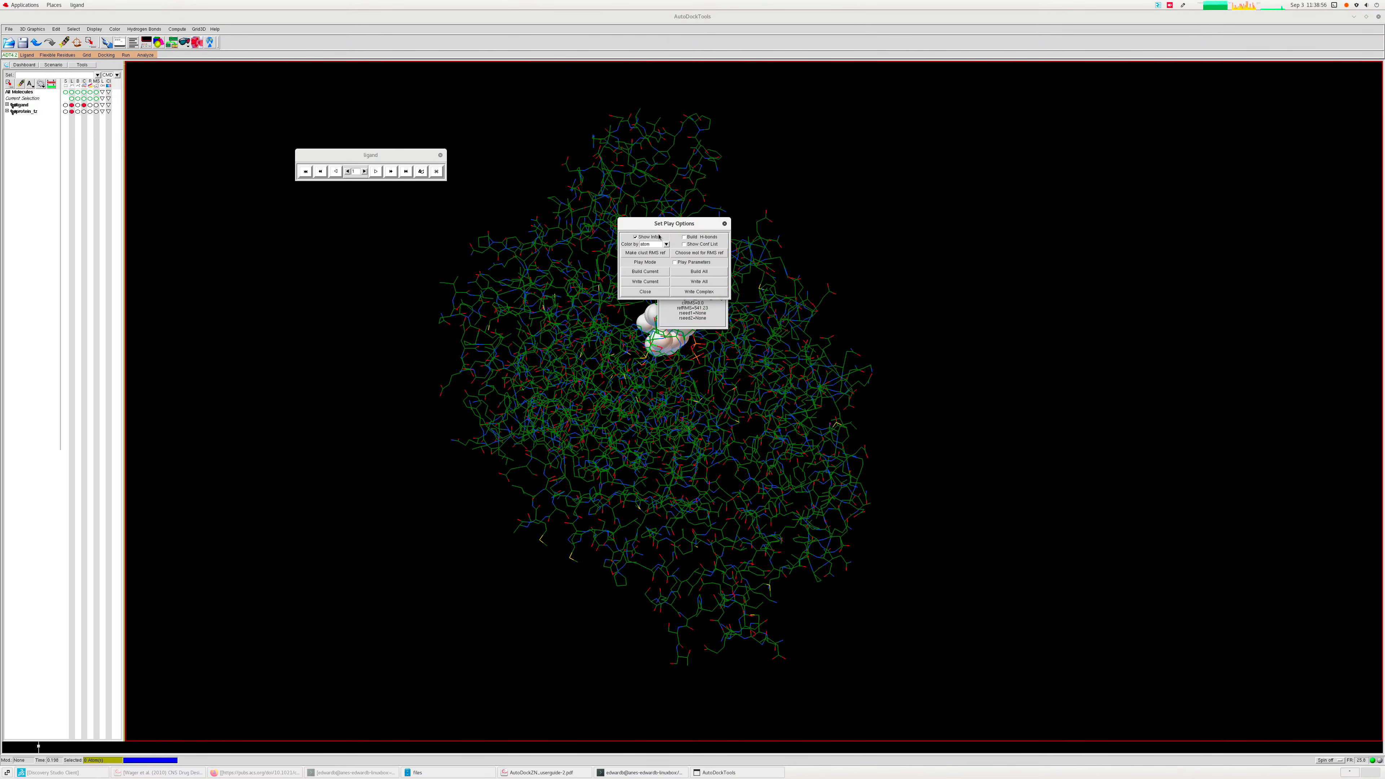
{"action": "left_click_drag", "start_coordinate": [676, 228], "coordinate": [364, 282]}
{"action": "left_click_drag", "start_coordinate": [690, 240], "coordinate": [490, 136]}
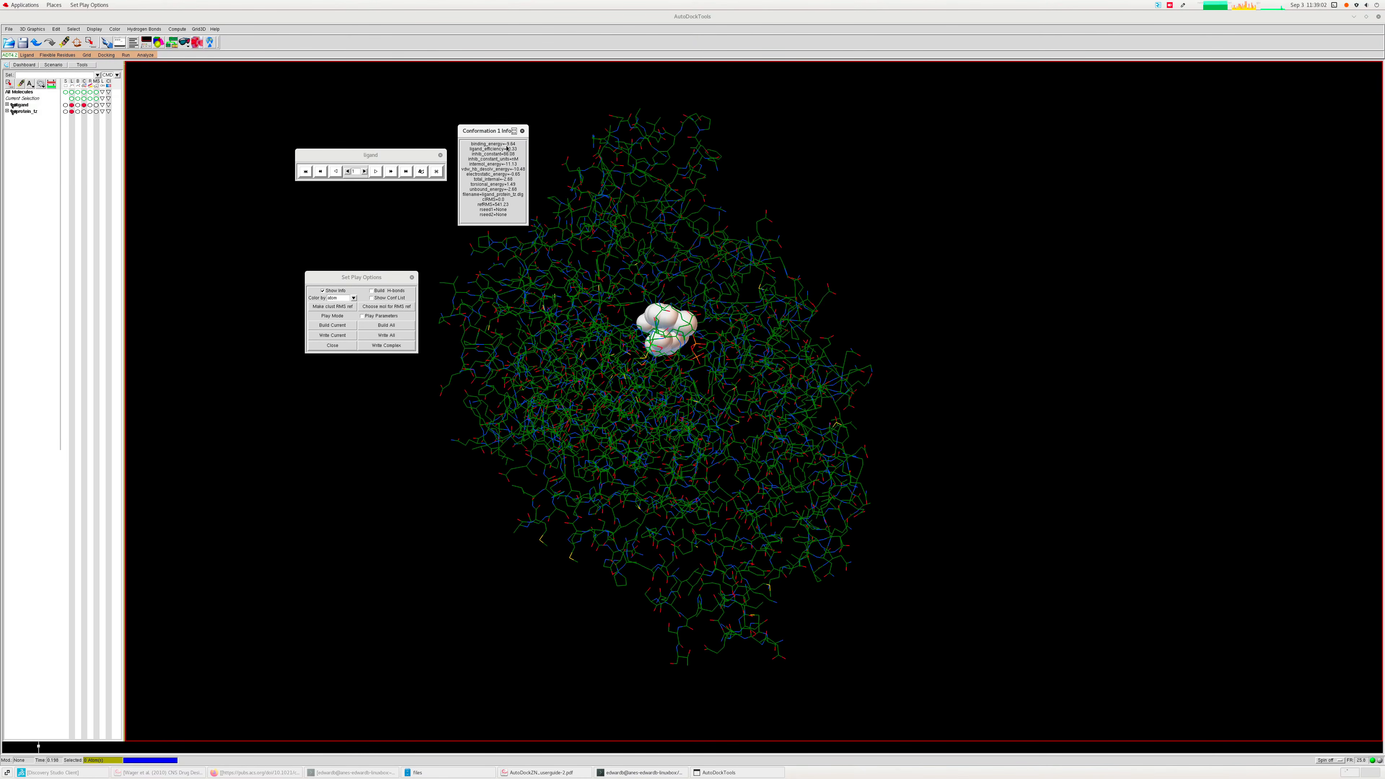
- Step through docked conformations 2 to 10, examining each ligand pose and its binding energy information
{"action": "left_click", "coordinate": [364, 171]}
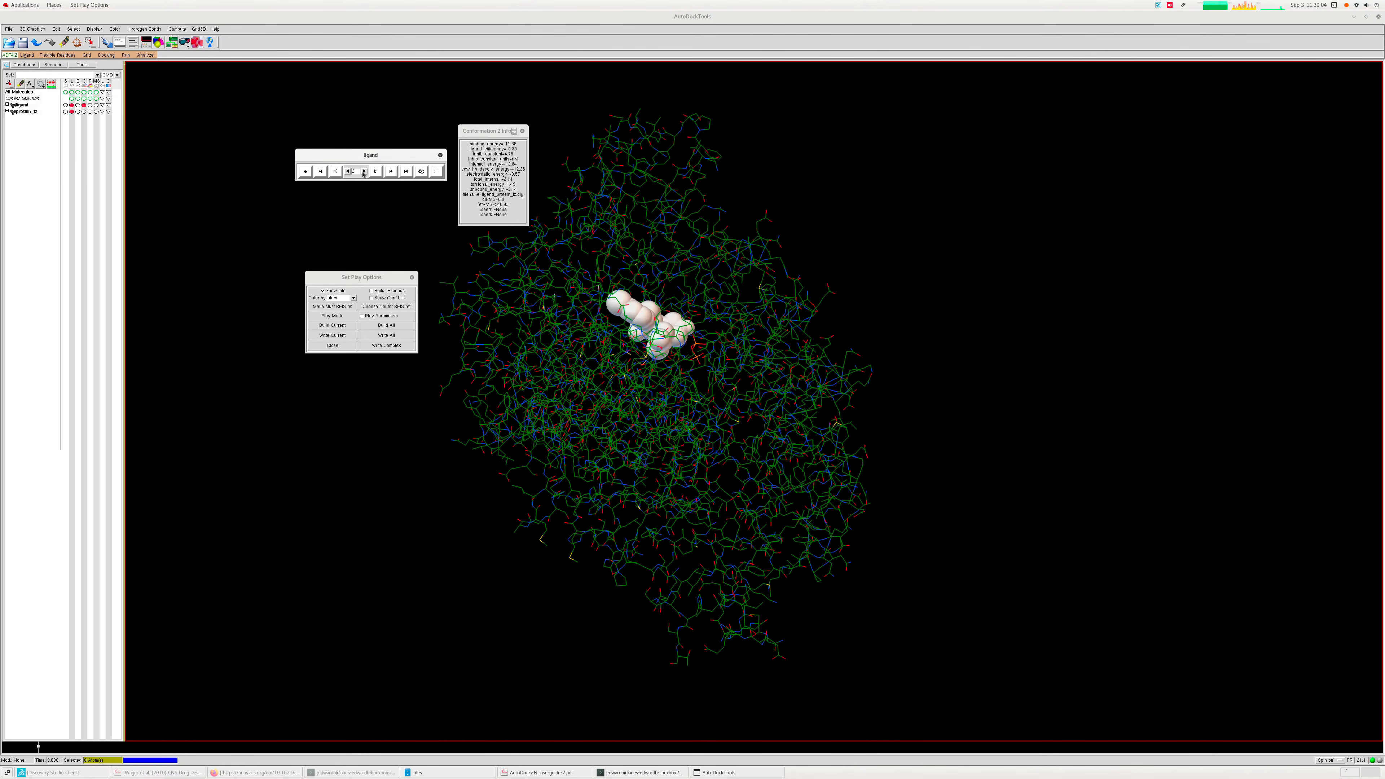
{"action": "left_click", "coordinate": [364, 172]}
{"action": "left_click", "coordinate": [364, 171]}
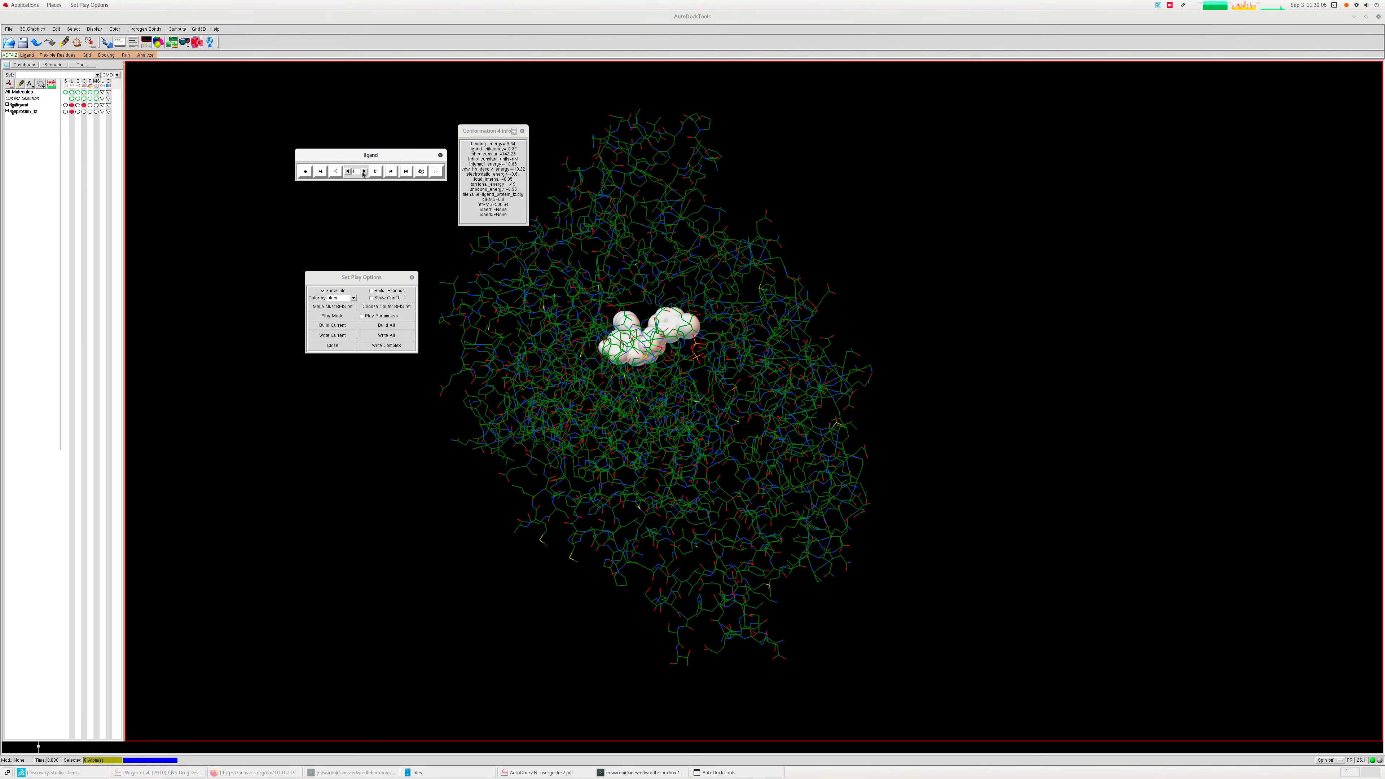
{"action": "left_click", "coordinate": [363, 172]}
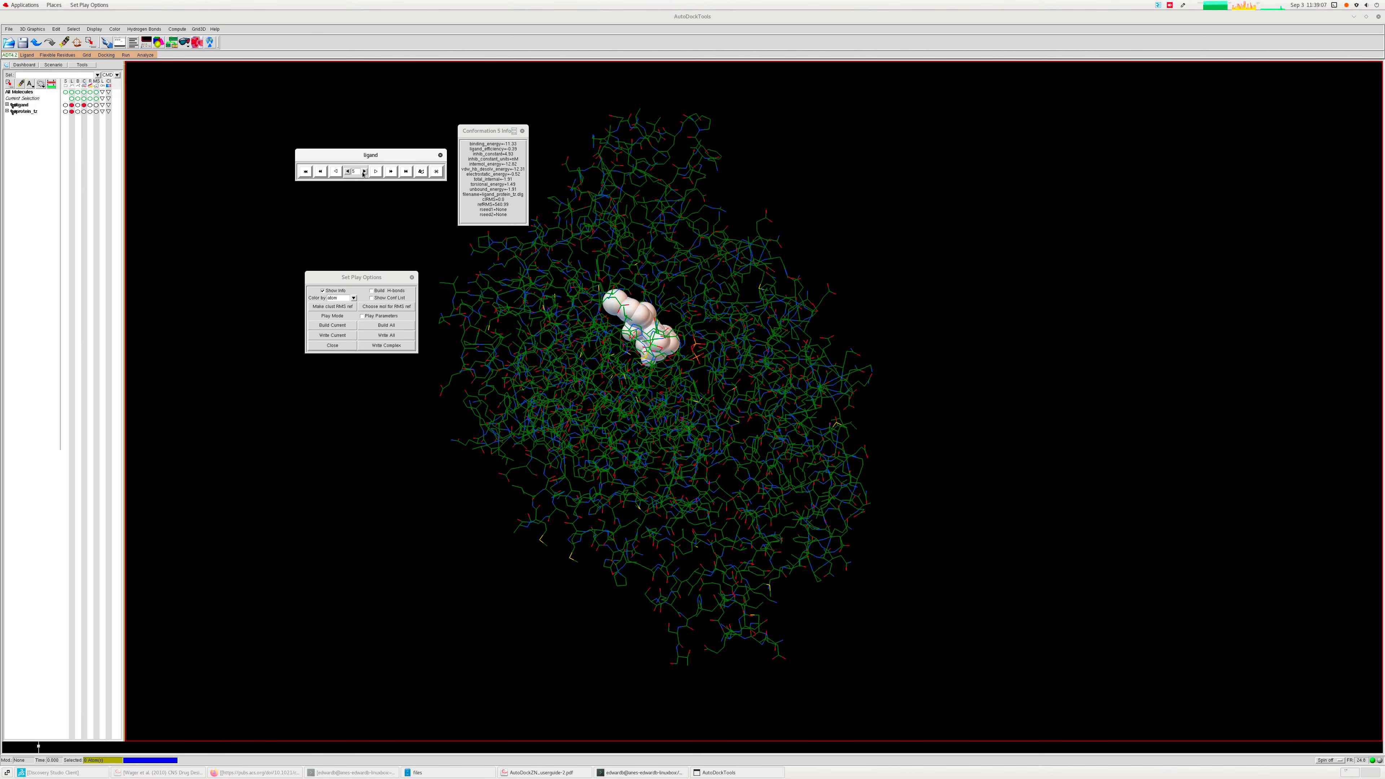
{"action": "left_click", "coordinate": [364, 172]}
{"action": "left_click", "coordinate": [363, 172]}
{"action": "left_click", "coordinate": [363, 171]}
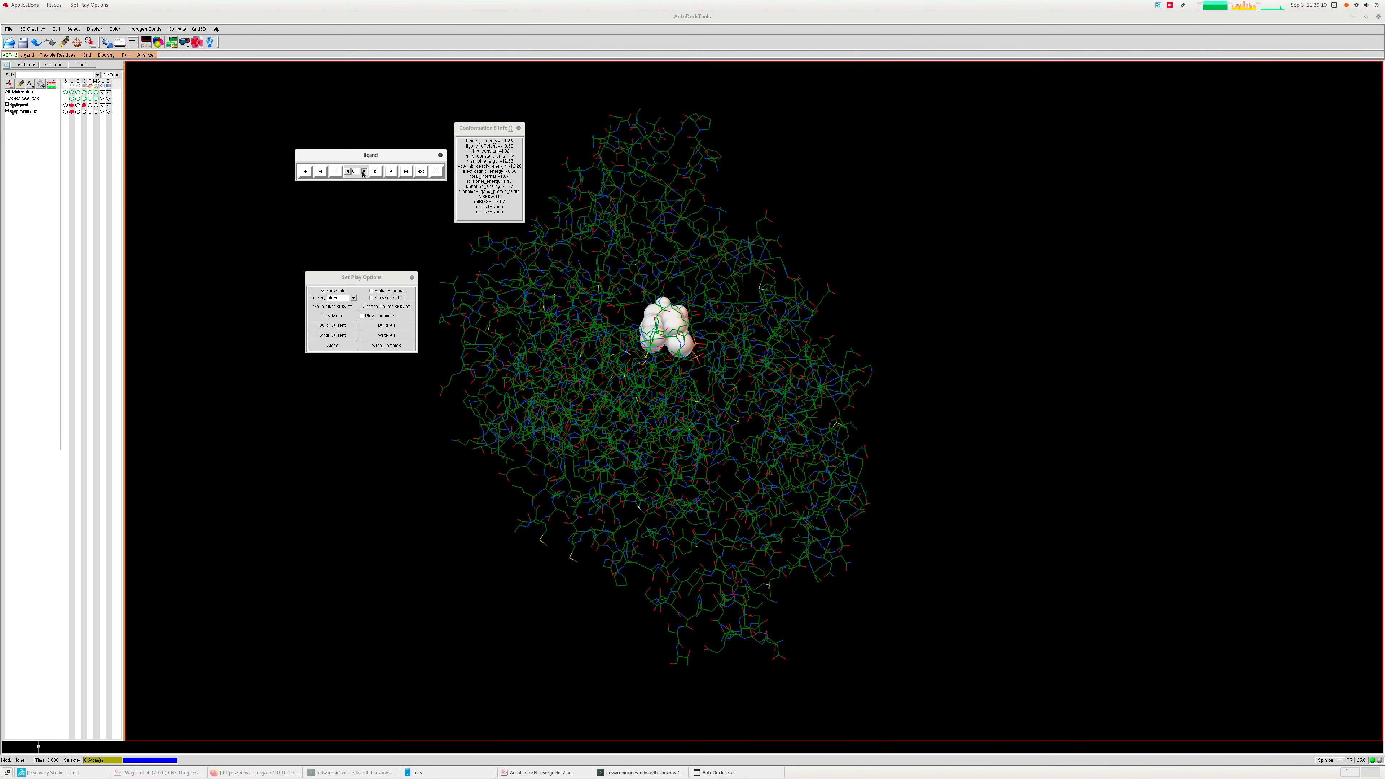
{"action": "left_click", "coordinate": [364, 172]}
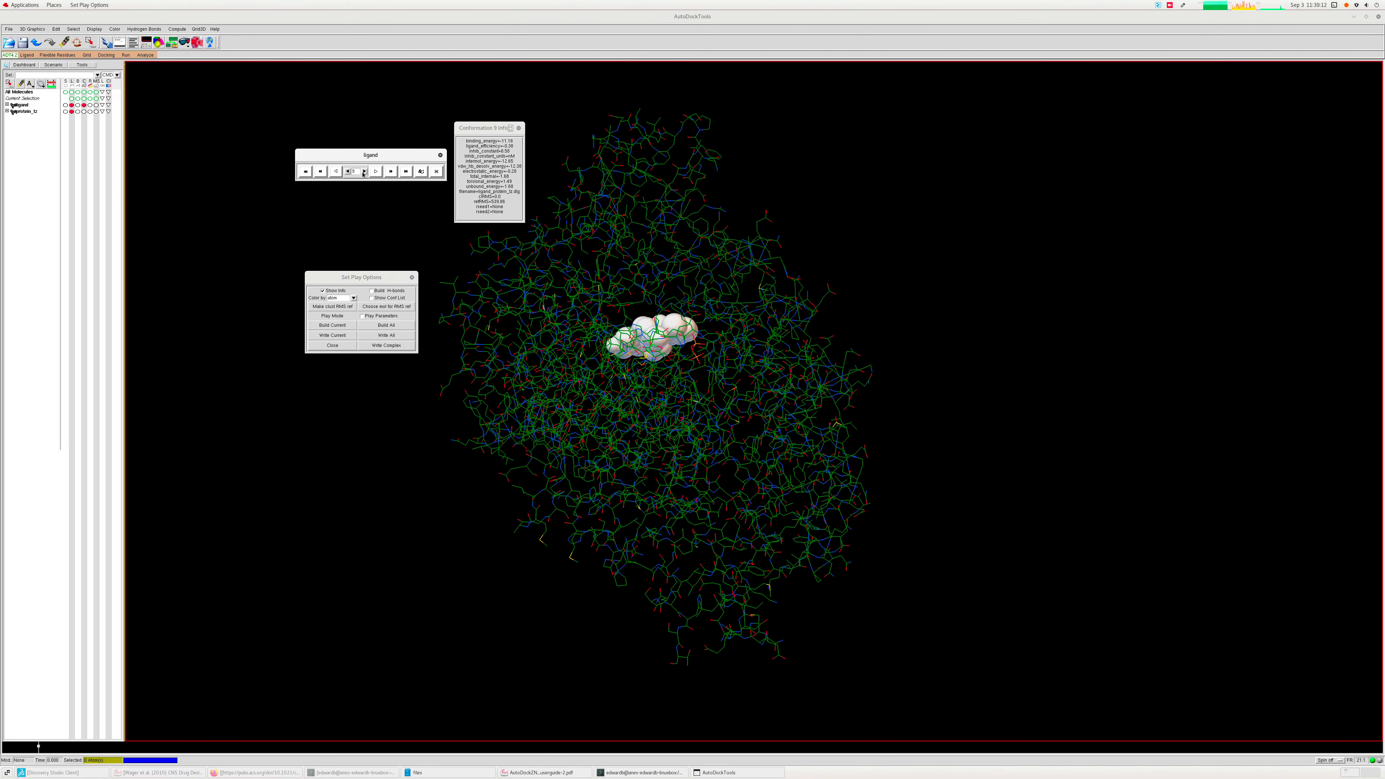
{"action": "left_click", "coordinate": [363, 172]}
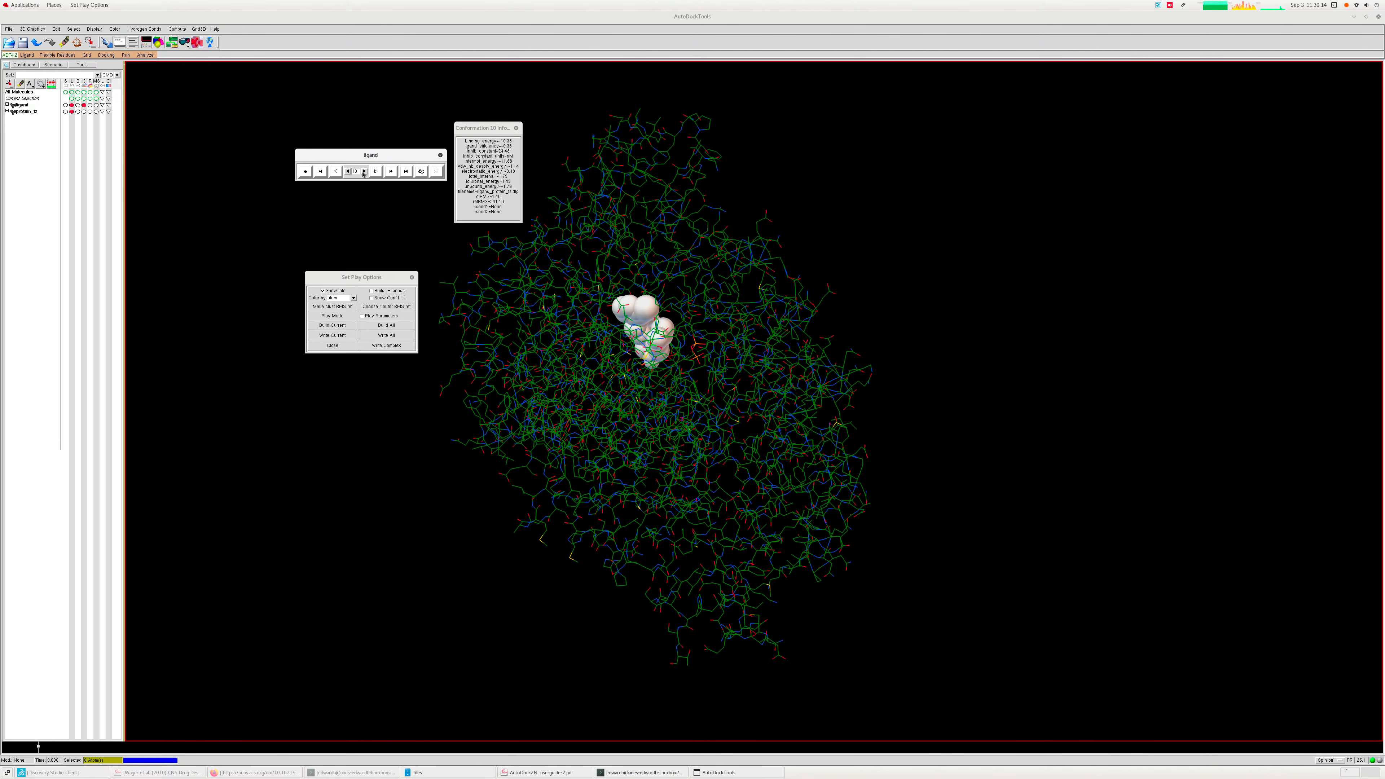
- Expand protein_tz and its chain in the molecule tree, and locate the zinc residue near the end of the residue list
{"action": "left_click", "coordinate": [7, 111]}
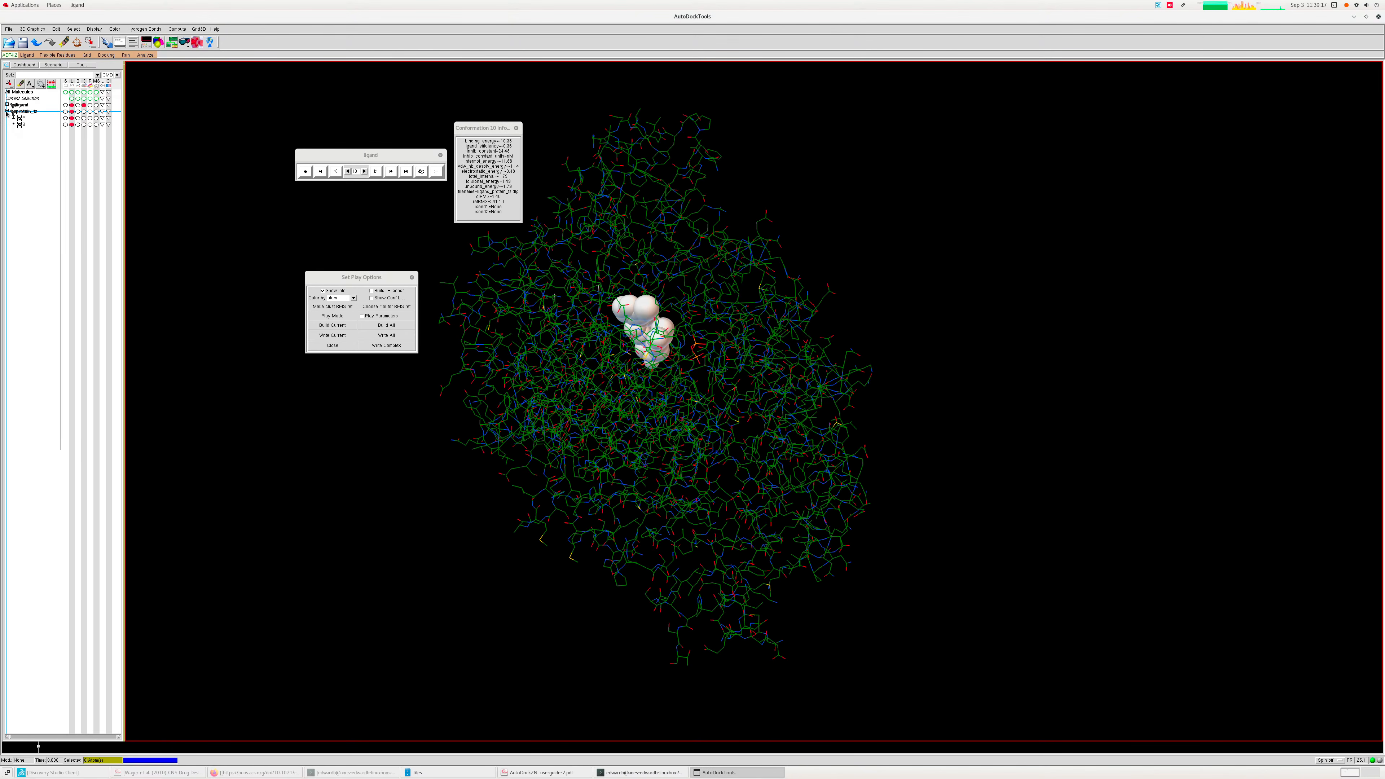
{"action": "left_click", "coordinate": [14, 118]}
{"action": "scroll", "coordinate": [36, 337], "scroll_direction": "down", "scroll_amount": 10}
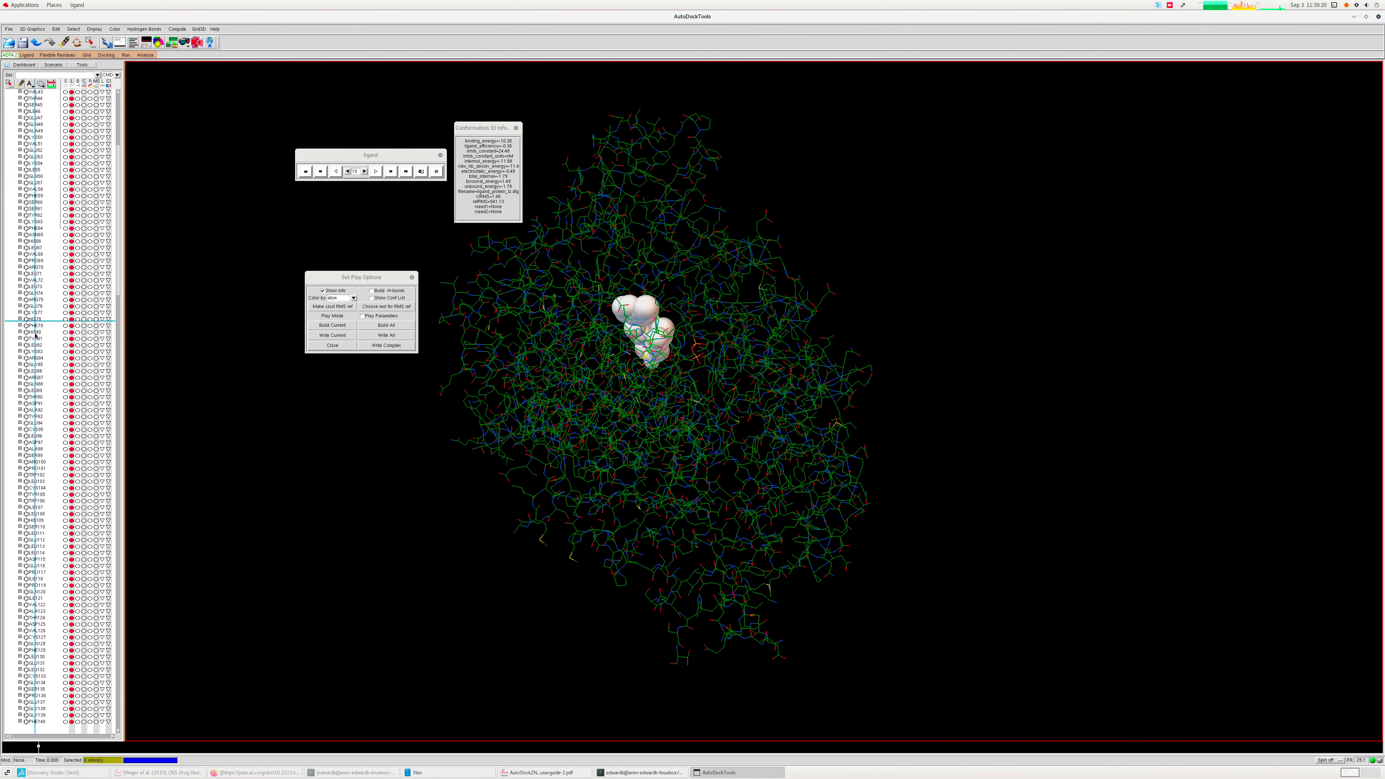
{"action": "scroll", "coordinate": [36, 338], "scroll_direction": "down", "scroll_amount": 20}
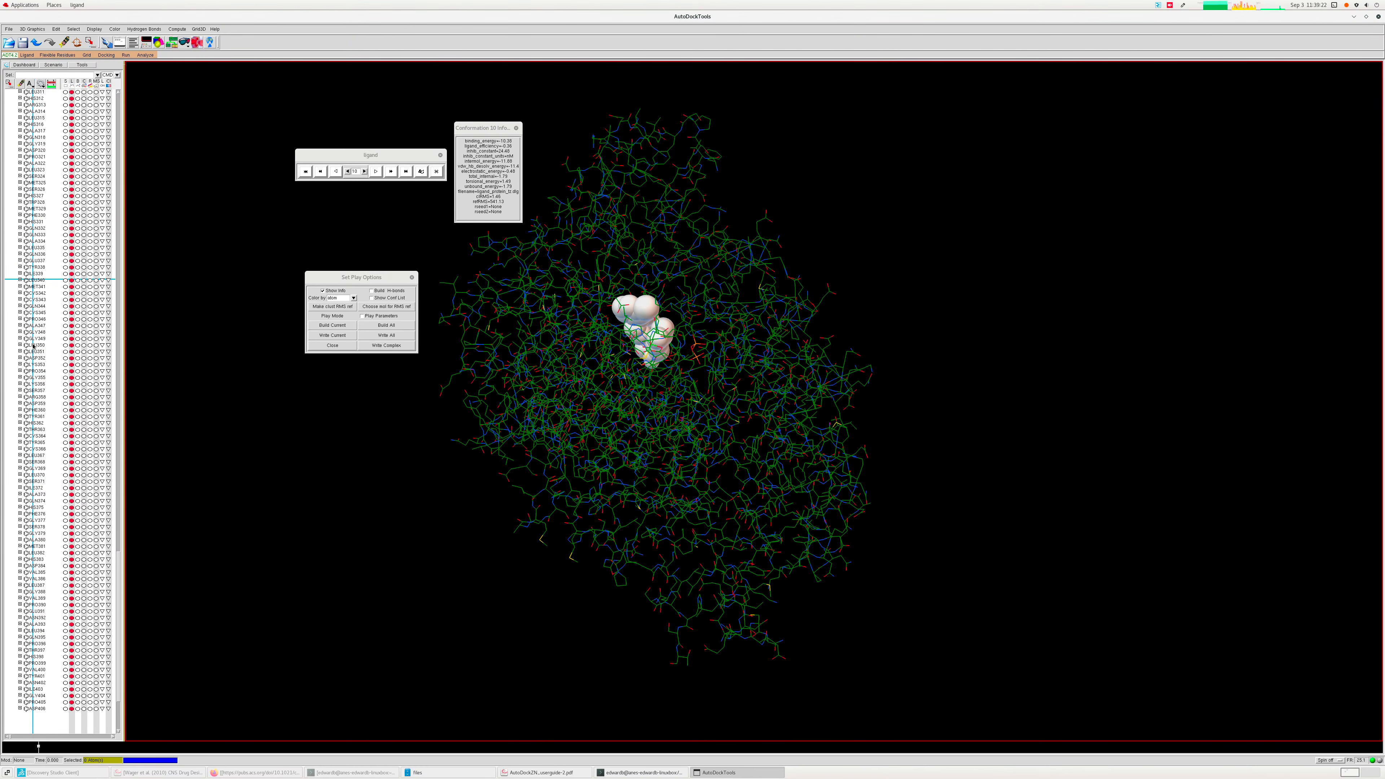
{"action": "scroll", "coordinate": [33, 349], "scroll_direction": "down", "scroll_amount": 5}
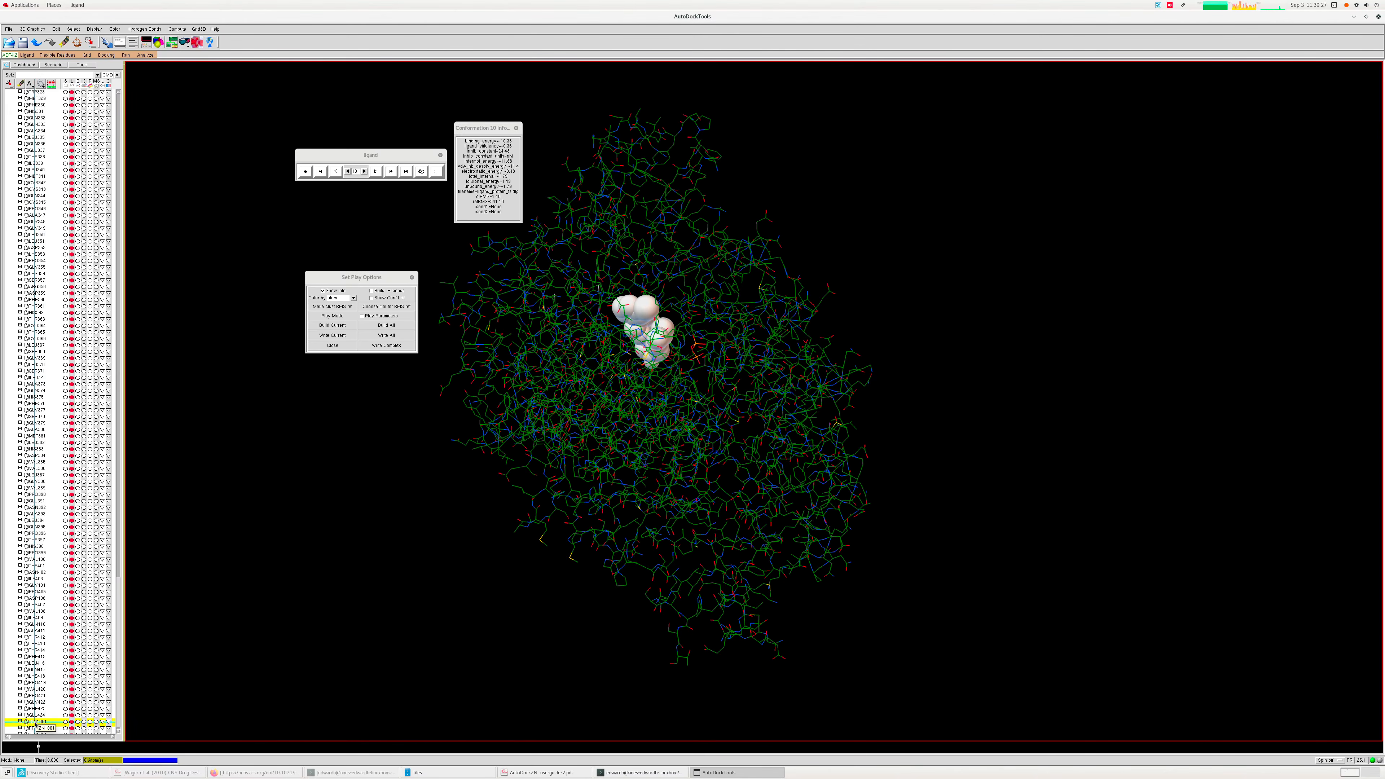
- Display the protein's zinc residue as CPK spheres and as sticks and balls
{"action": "left_click", "coordinate": [90, 722]}
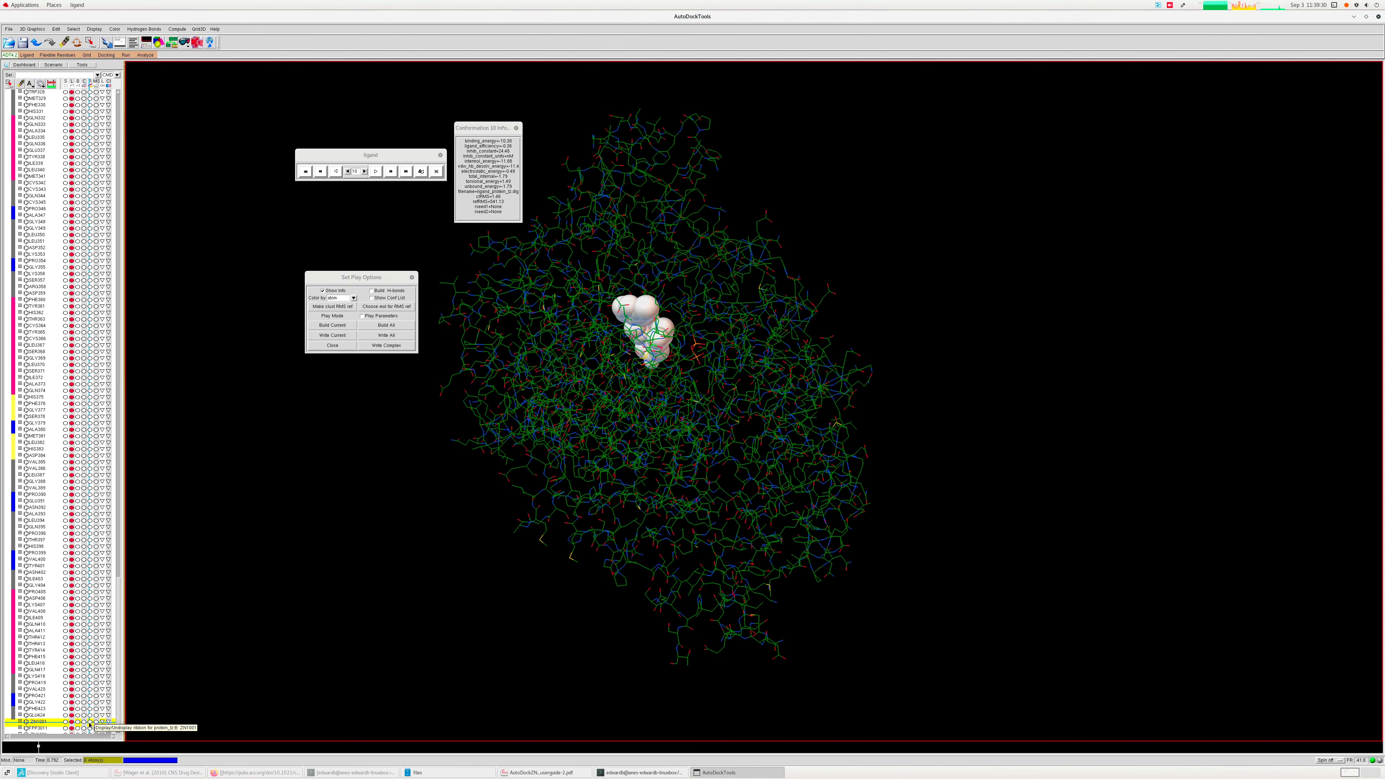
{"action": "left_click", "coordinate": [90, 721]}
{"action": "left_click", "coordinate": [86, 723]}
{"action": "right_click", "coordinate": [42, 722]}
{"action": "left_click", "coordinate": [55, 724]}
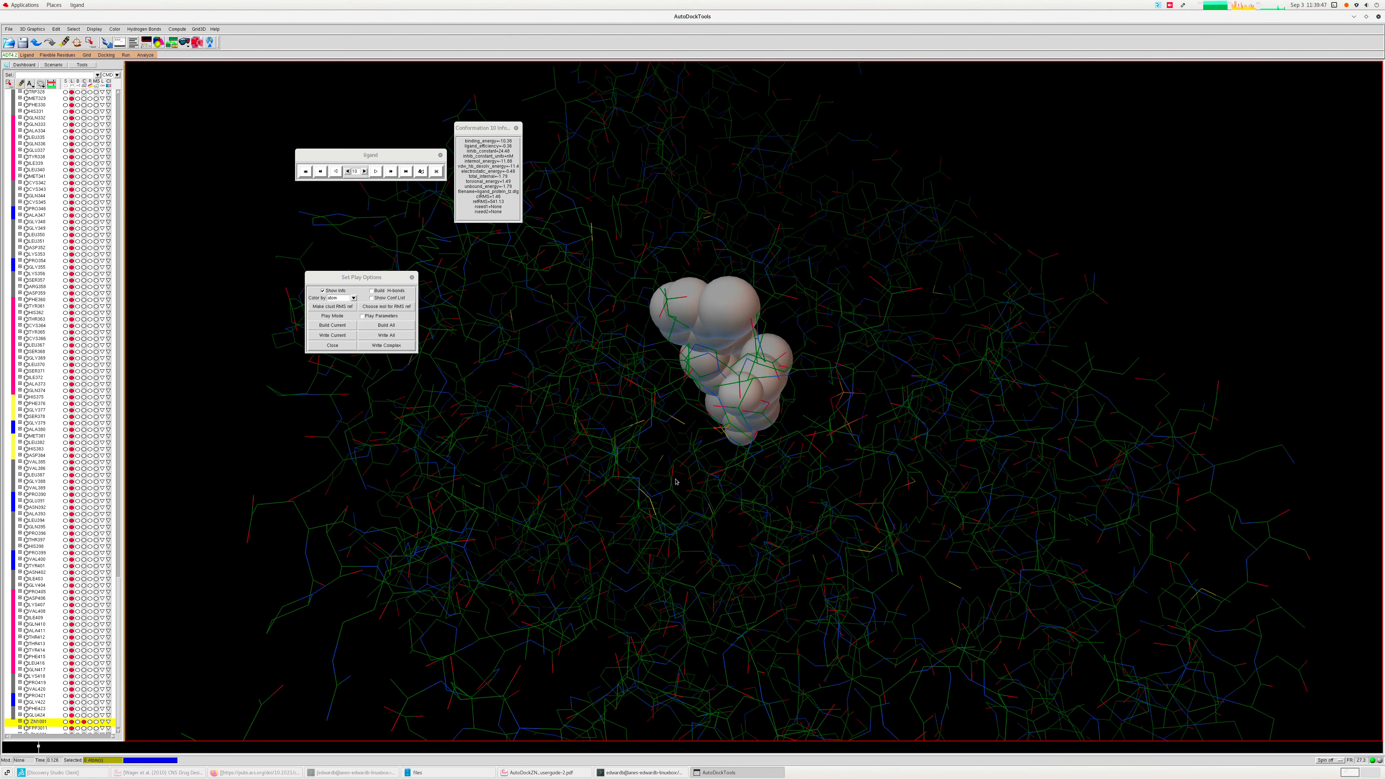
{"action": "left_click", "coordinate": [89, 722]}
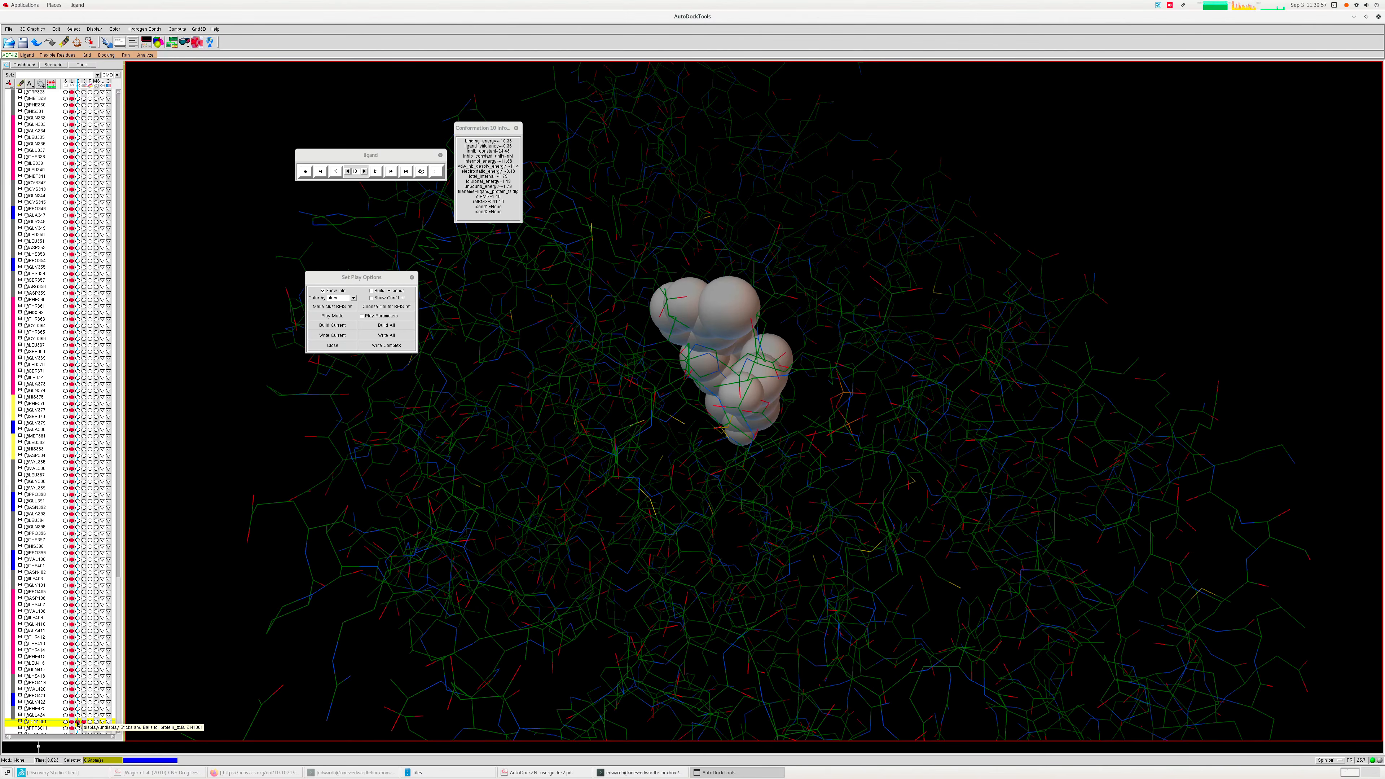
{"action": "left_click", "coordinate": [77, 722]}
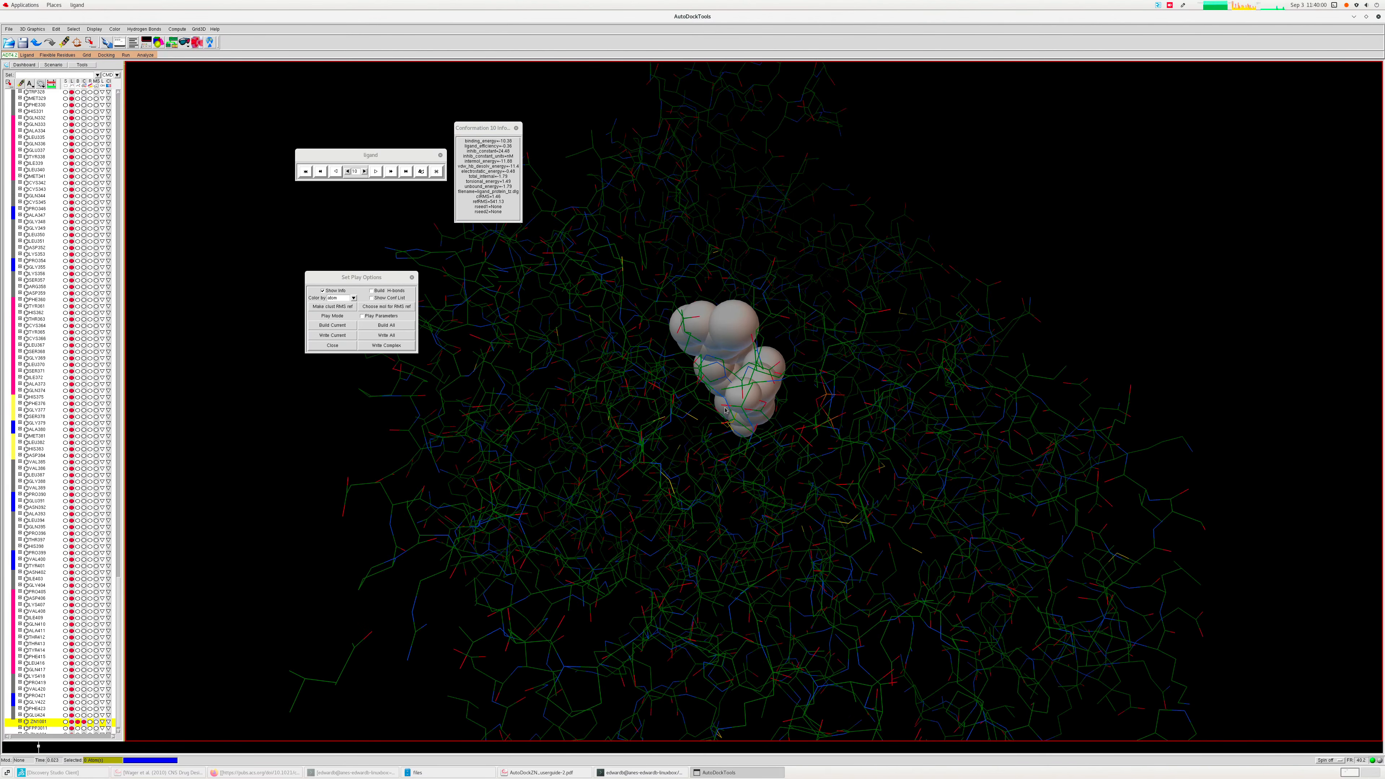
{"action": "left_click_drag", "start_coordinate": [703, 405], "coordinate": [1024, 405]}
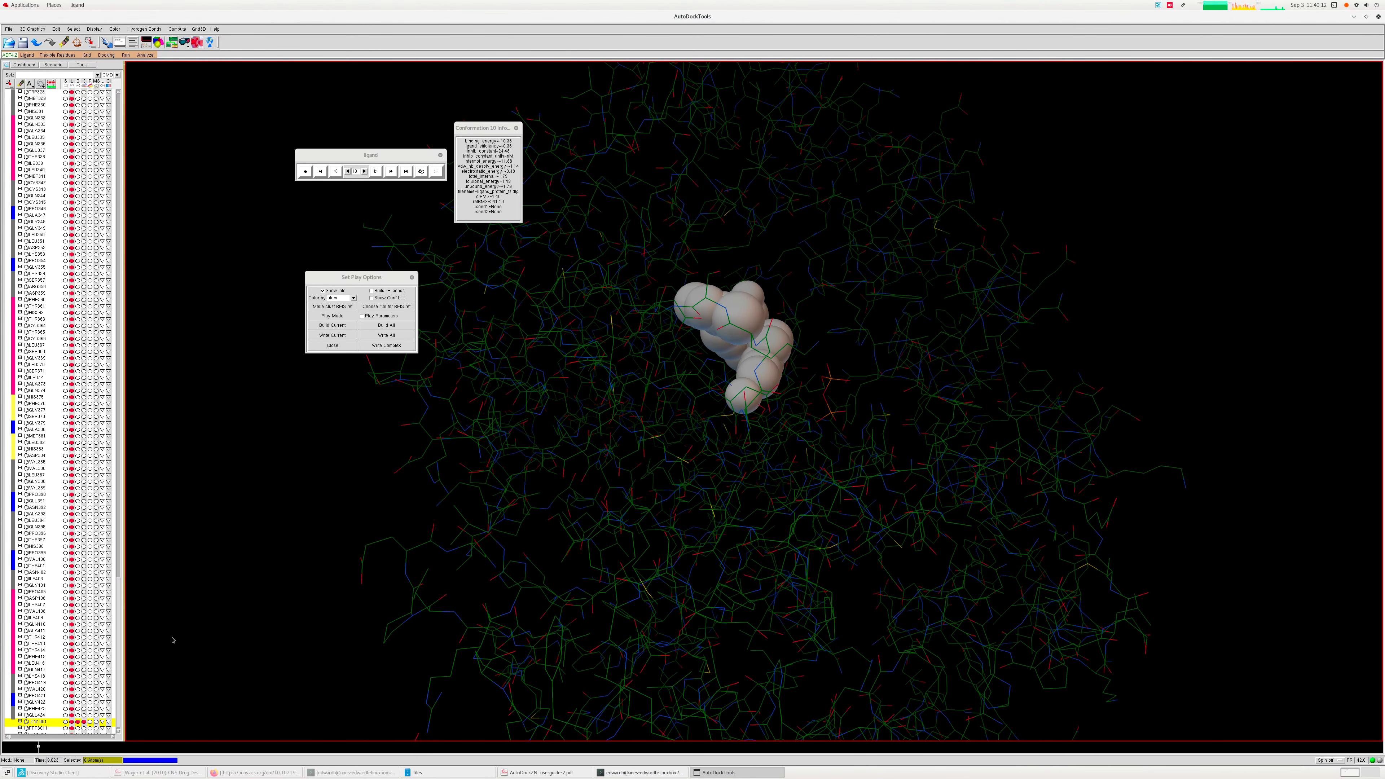
- Turn off the ligand's CPK spheres, and inspect the zinc sphere within the protein from several angles
{"action": "scroll", "coordinate": [117, 603], "scroll_direction": "up", "scroll_amount": 3}
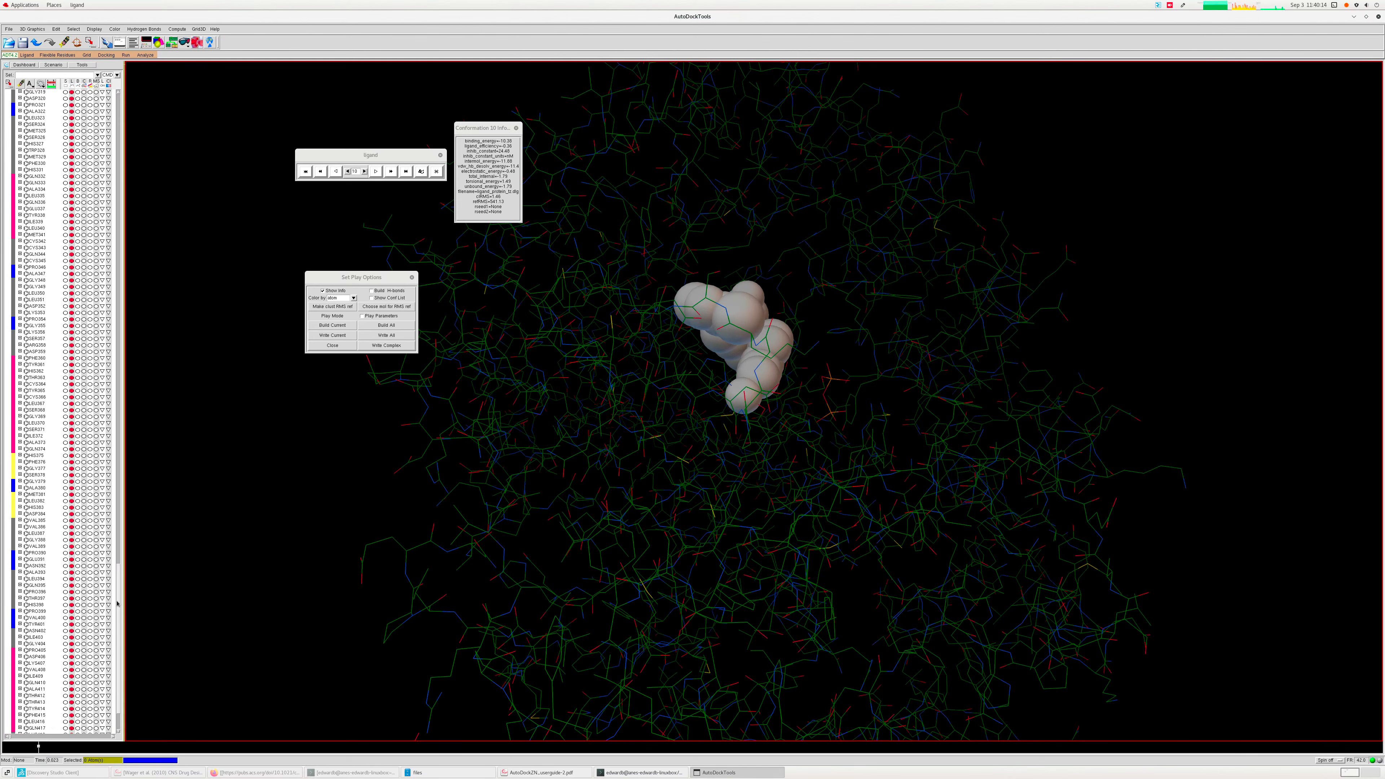
{"action": "left_click_drag", "start_coordinate": [118, 603], "coordinate": [118, 129]}
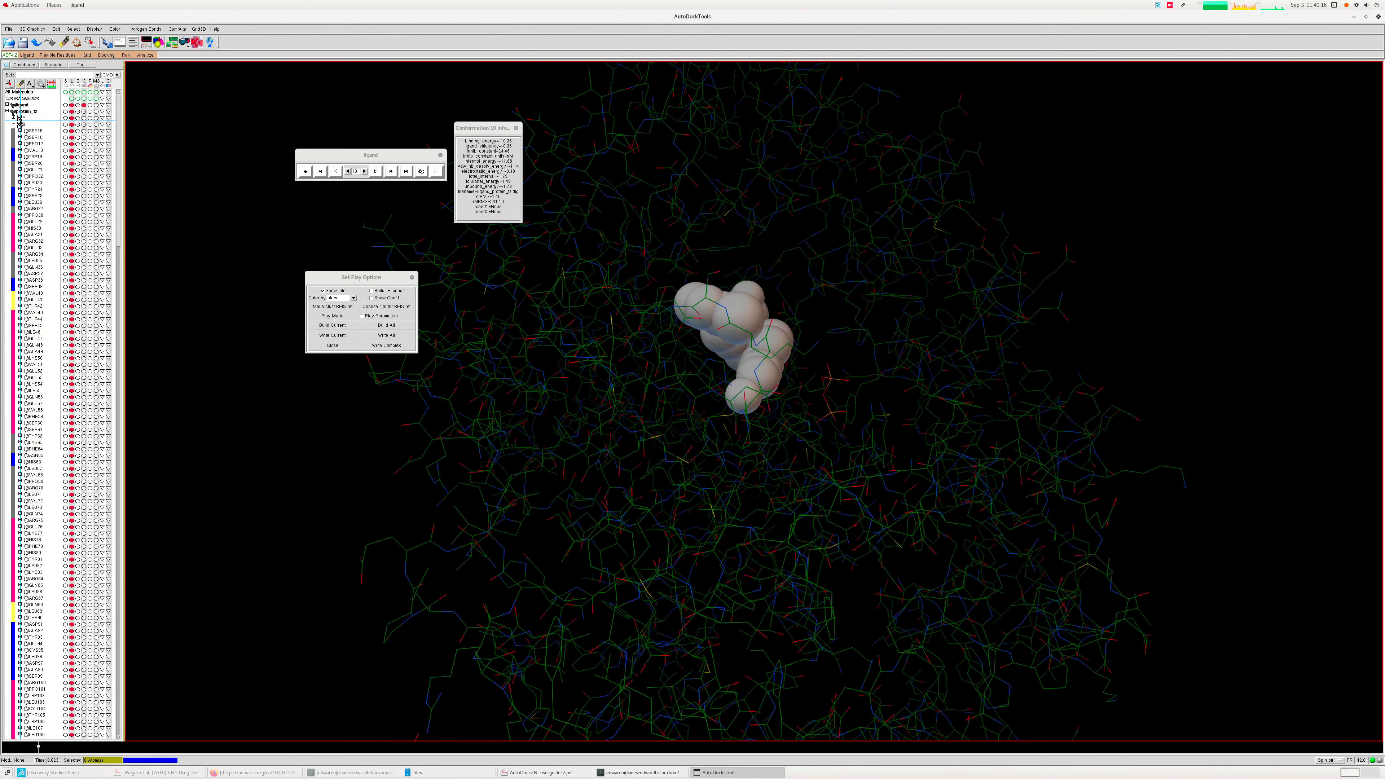
{"action": "left_click", "coordinate": [83, 106]}
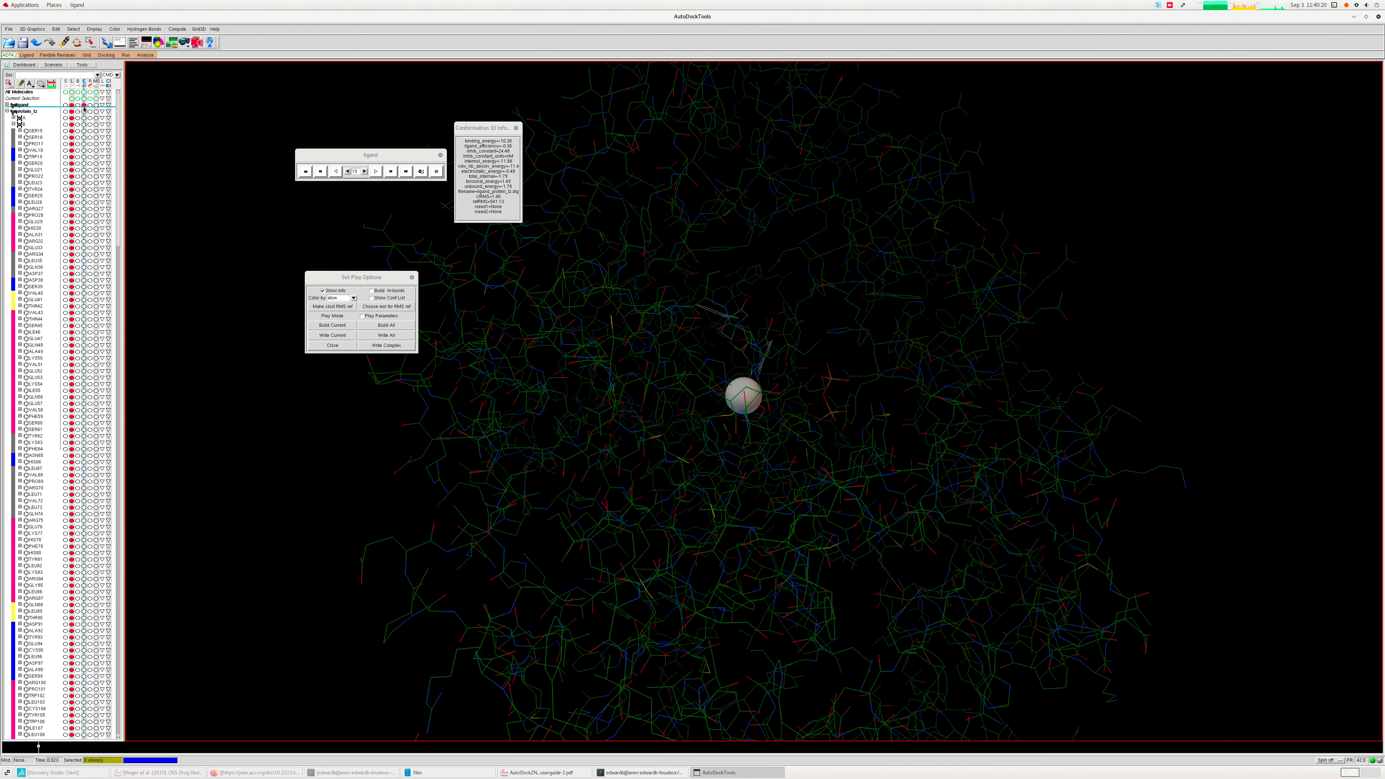
{"action": "left_click_drag", "start_coordinate": [750, 419], "coordinate": [912, 425]}
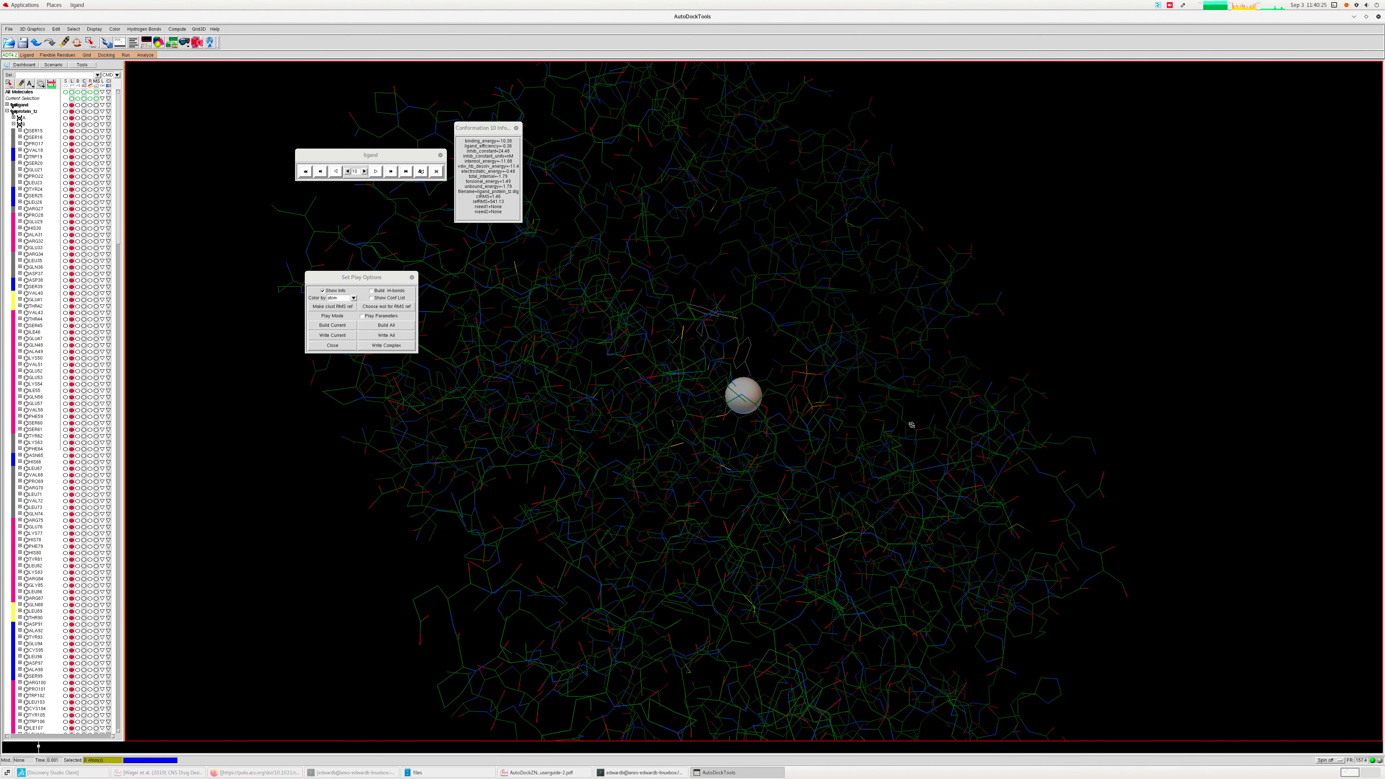
{"action": "left_click_drag", "start_coordinate": [912, 425], "coordinate": [627, 422]}
- Step back through the docked conformations to the input conformation, and bring up conformation 2
{"action": "left_click", "coordinate": [364, 172]}
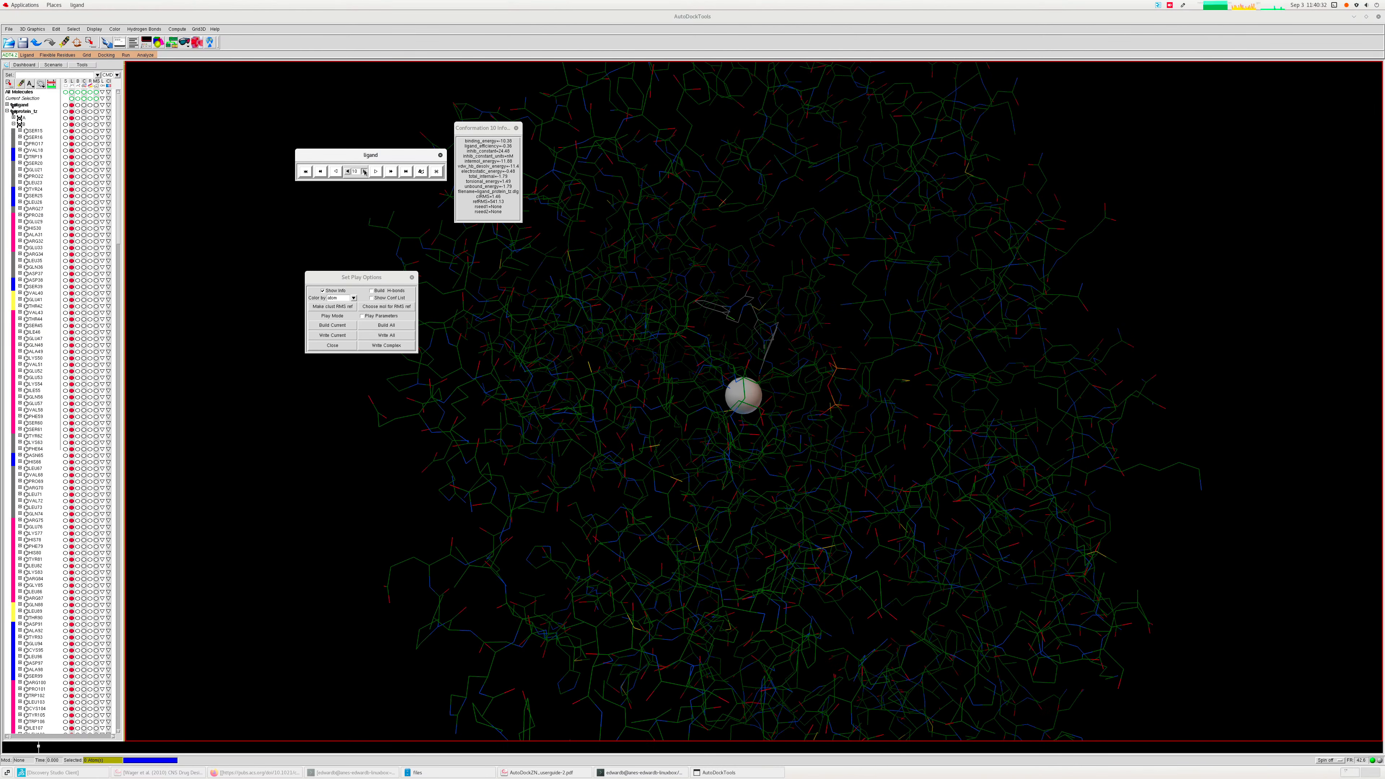
{"action": "left_click", "coordinate": [347, 171]}
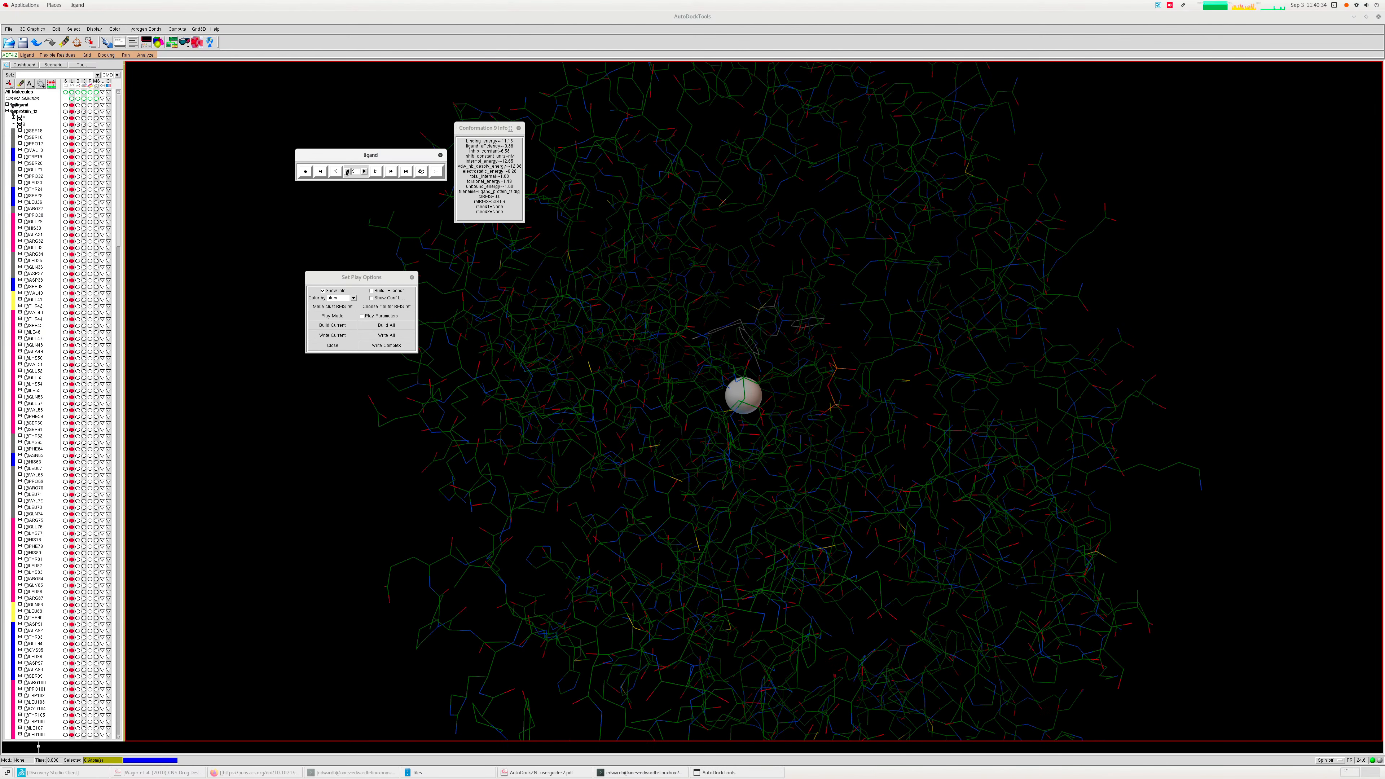
{"action": "left_click", "coordinate": [347, 171]}
{"action": "left_click", "coordinate": [347, 171]}
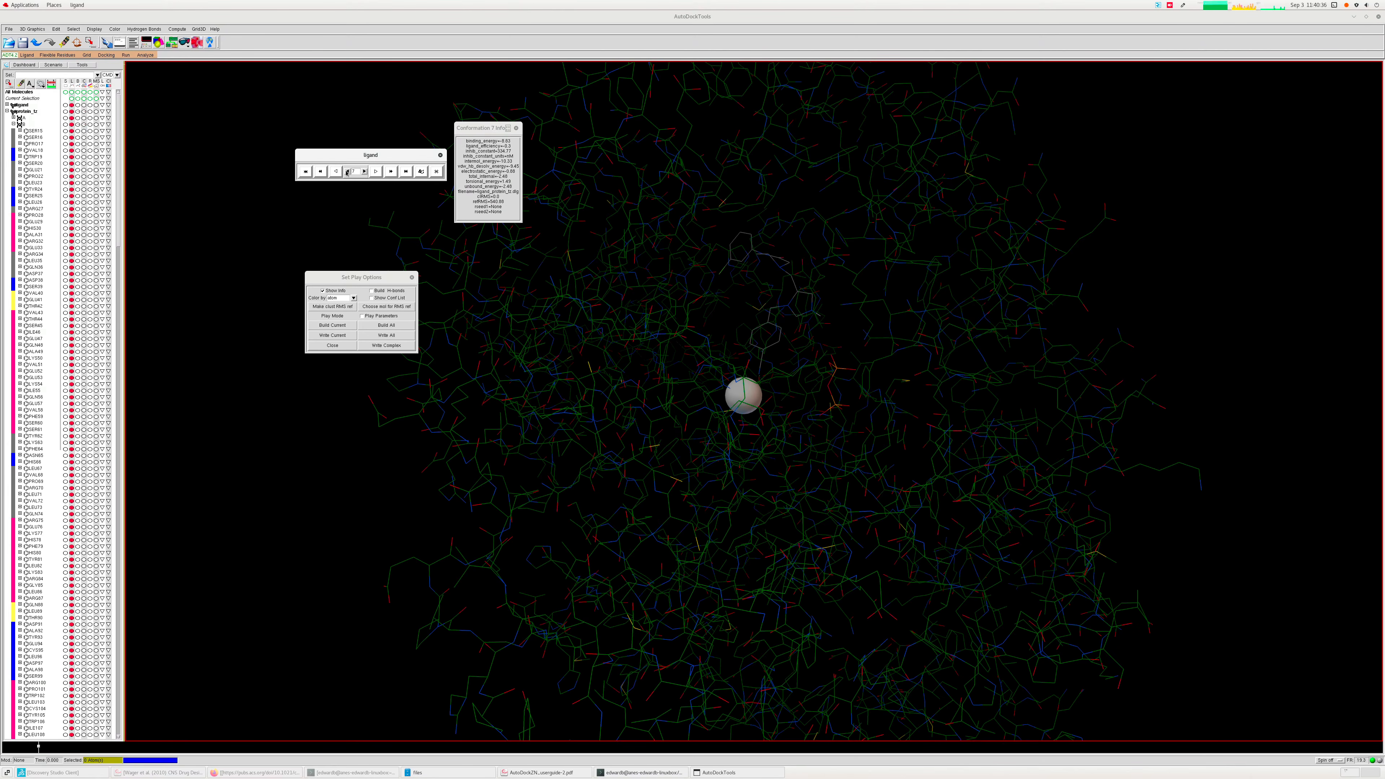
{"action": "left_click", "coordinate": [347, 171]}
{"action": "left_click", "coordinate": [347, 171]}
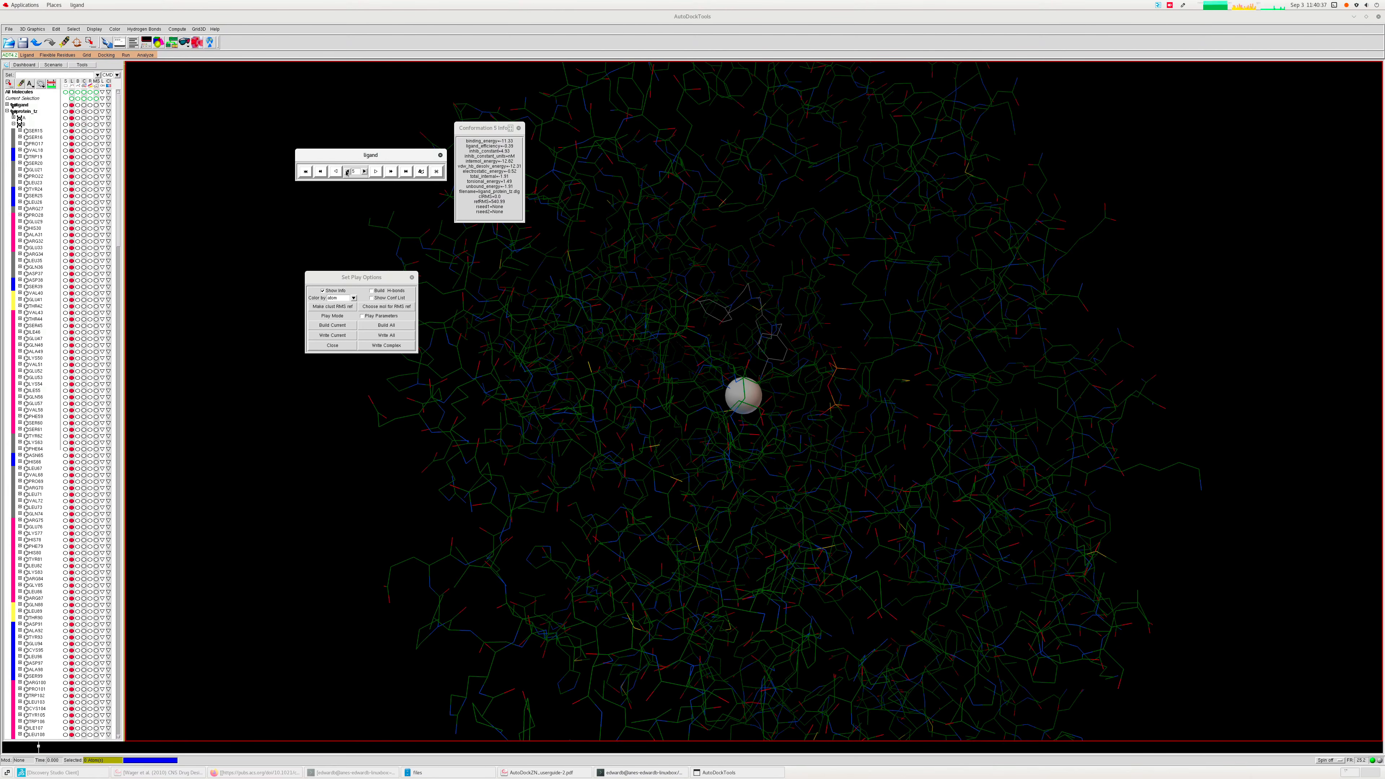
{"action": "left_click", "coordinate": [347, 171]}
{"action": "left_click", "coordinate": [347, 172]}
{"action": "left_click", "coordinate": [347, 172]}
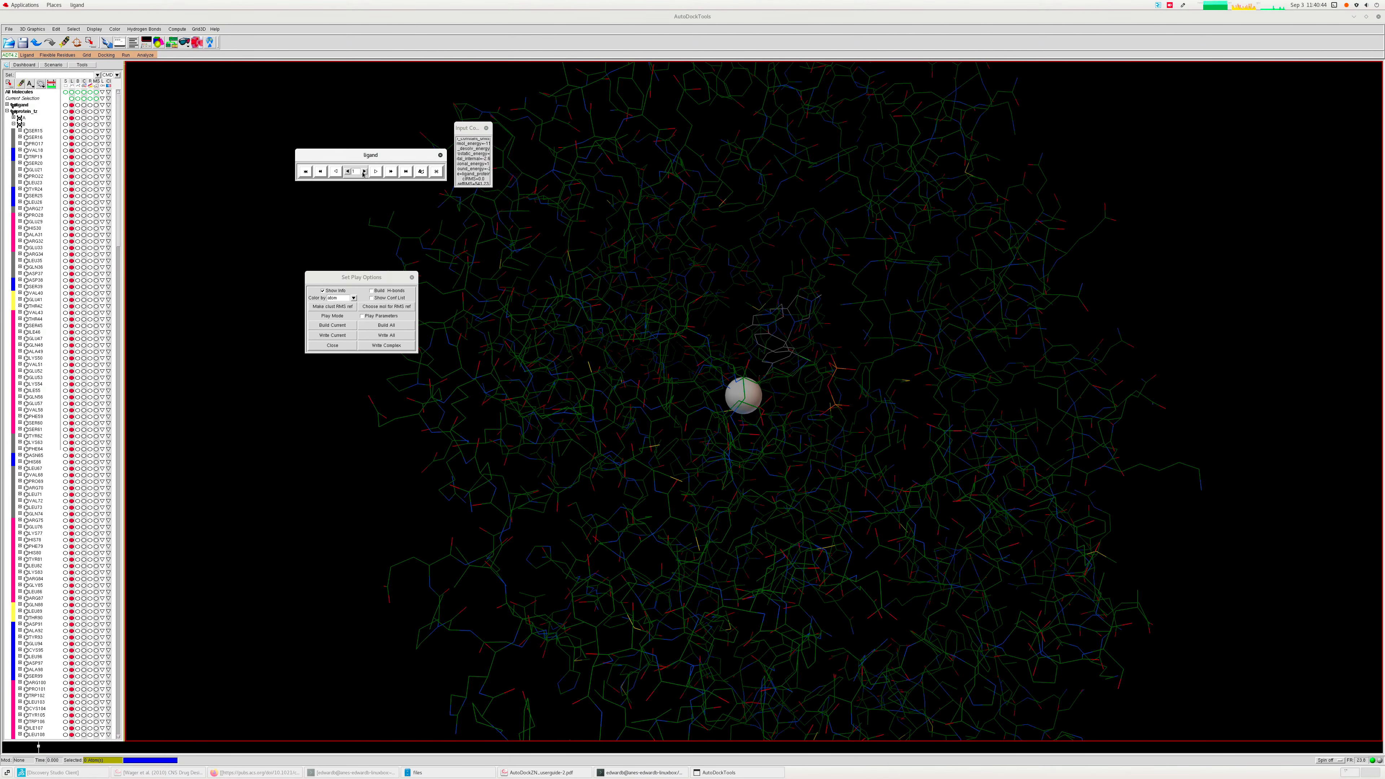
{"action": "left_click", "coordinate": [363, 172]}
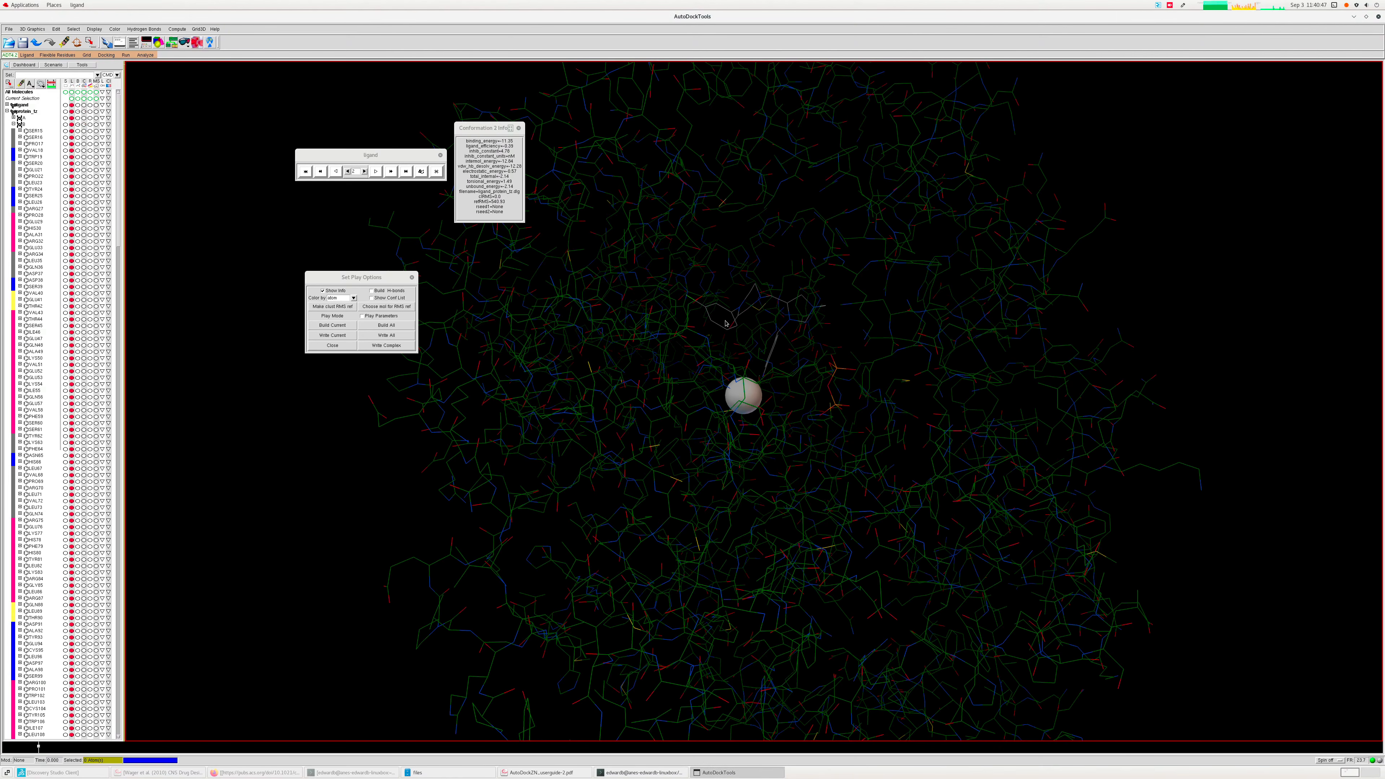
- Display the ligand's conformation 2 as CPK spheres again, and inspect its contact with the zinc
{"action": "left_click_drag", "start_coordinate": [725, 323], "coordinate": [653, 442]}
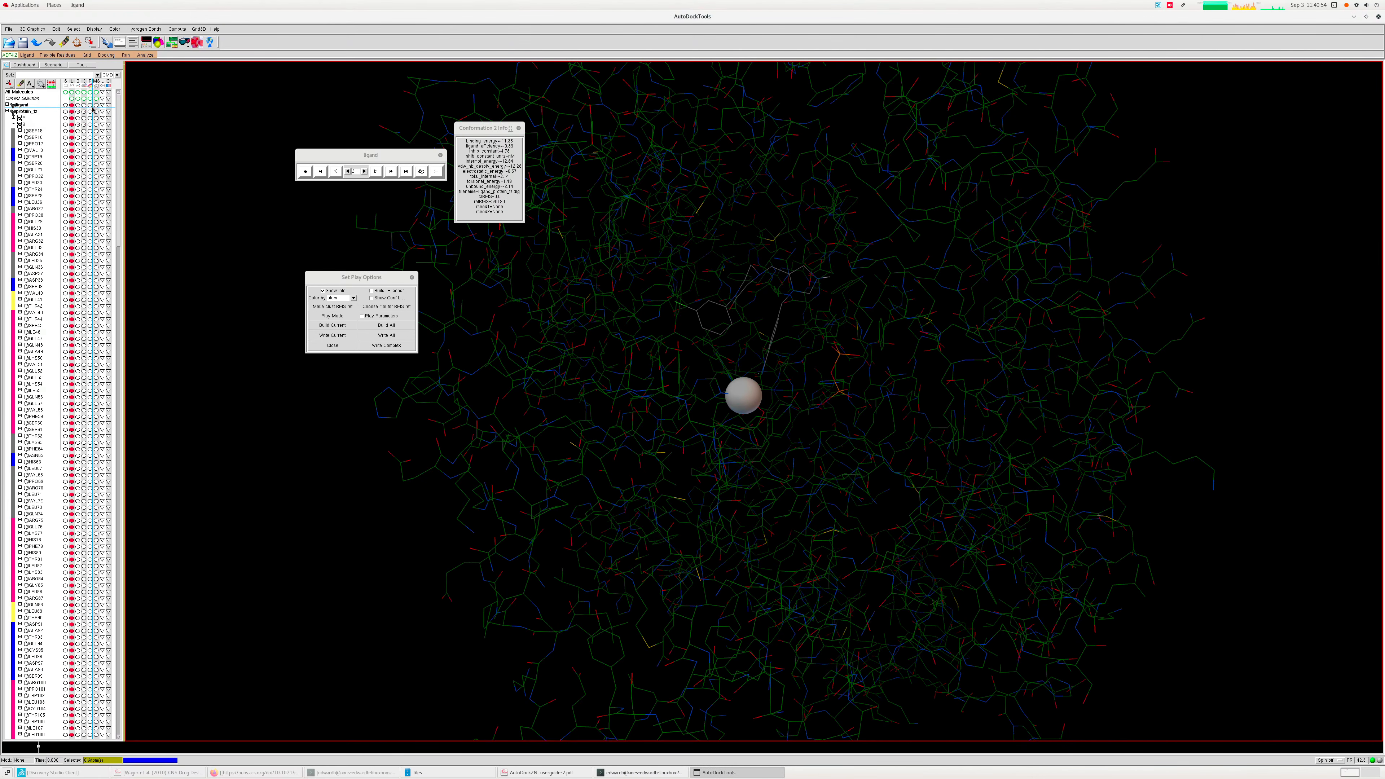
{"action": "left_click", "coordinate": [84, 105]}
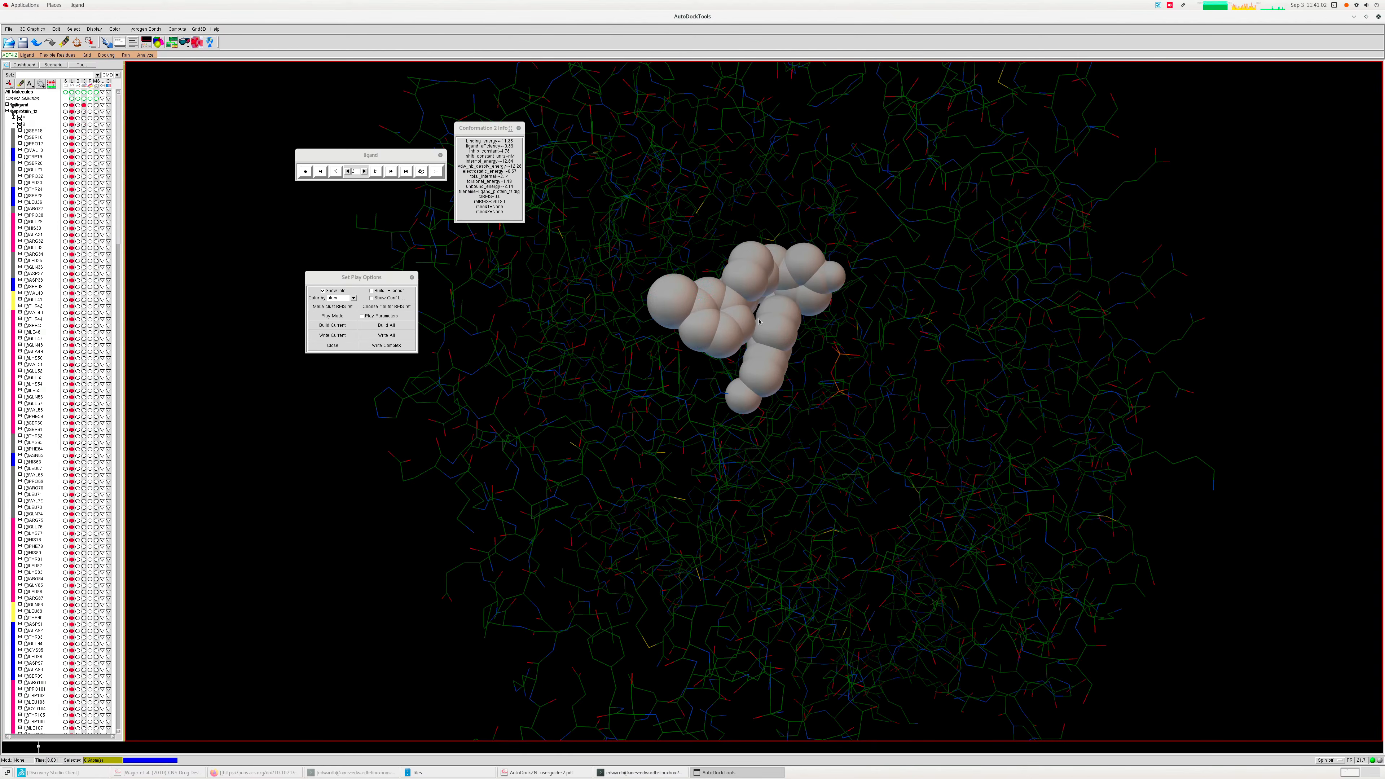
{"action": "middle_click_drag", "start_coordinate": [759, 321], "coordinate": [695, 303]}
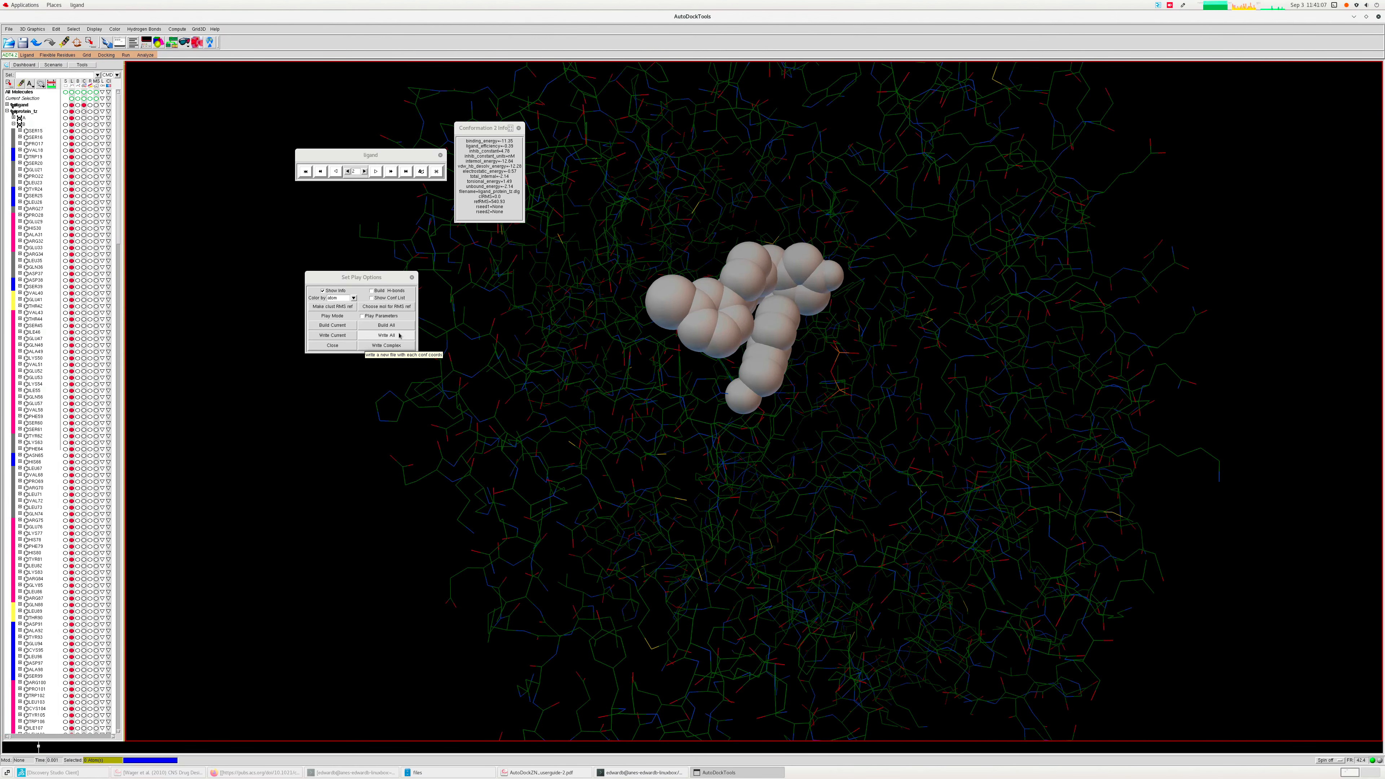
- Write the complex of the receptor and current conformation to a file named complex, using the all-files type
{"action": "left_click", "coordinate": [345, 325]}
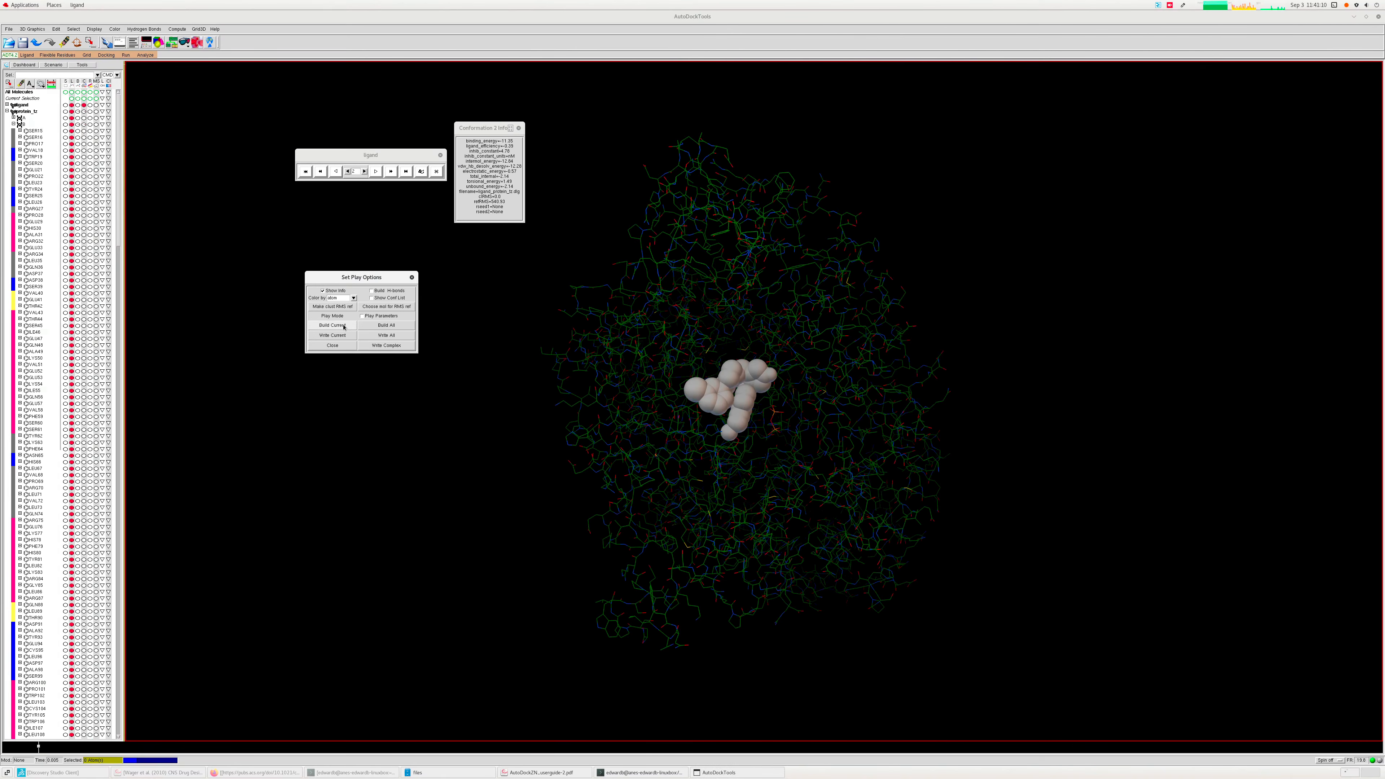
{"action": "left_click", "coordinate": [388, 346]}
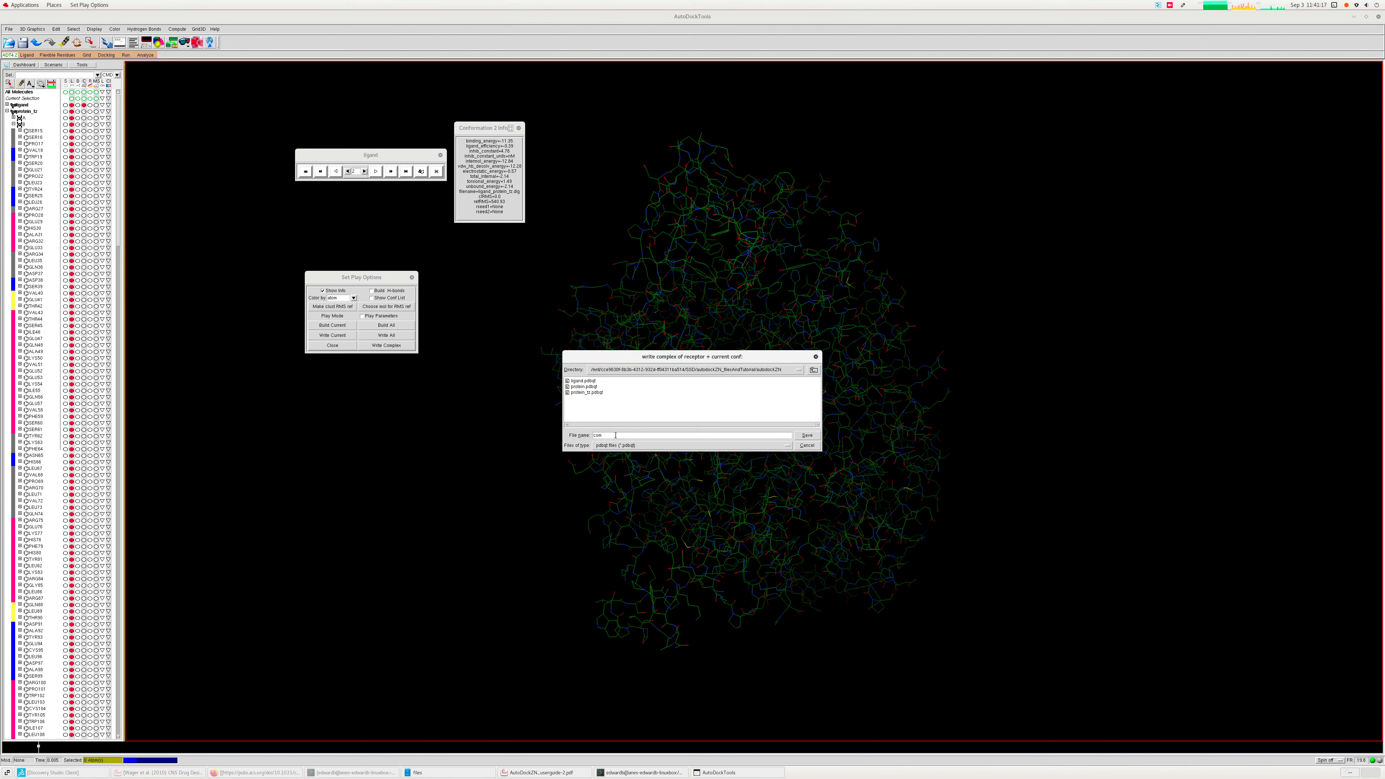
{"action": "type", "text": "complex"}
{"action": "left_click", "coordinate": [613, 445]}
{"action": "left_click", "coordinate": [600, 461]}
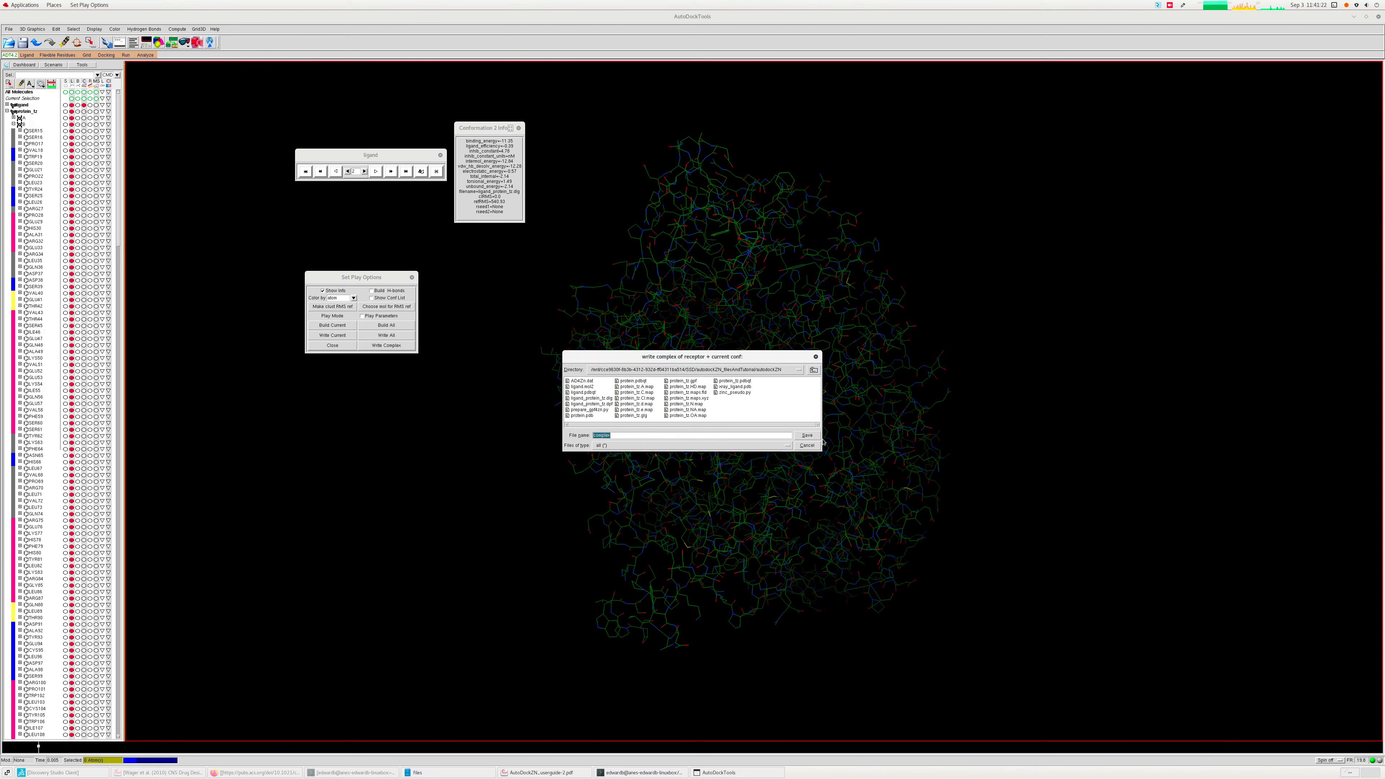
{"action": "left_click", "coordinate": [808, 436]}
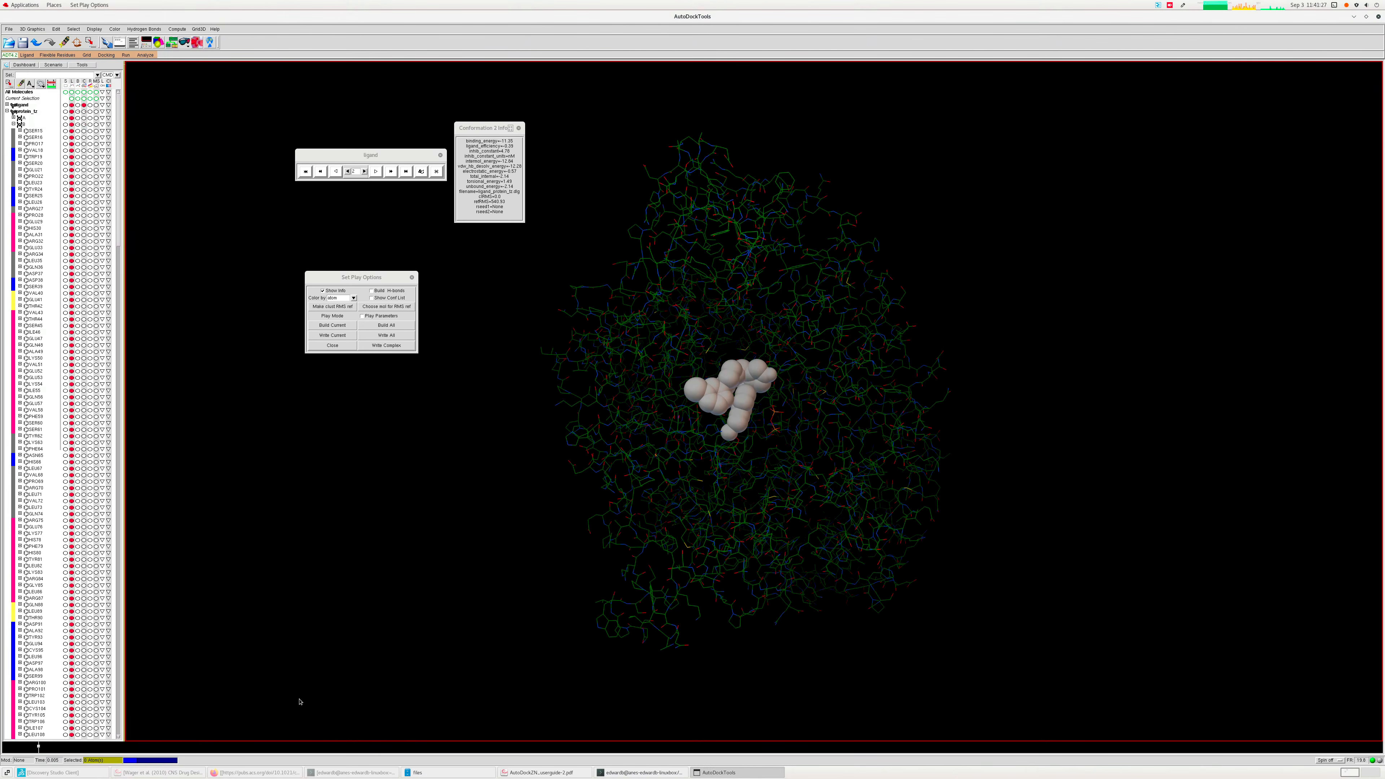
- Switch to Files and examine the atom records of the complex file in the text editor
{"action": "left_click", "coordinate": [418, 773]}
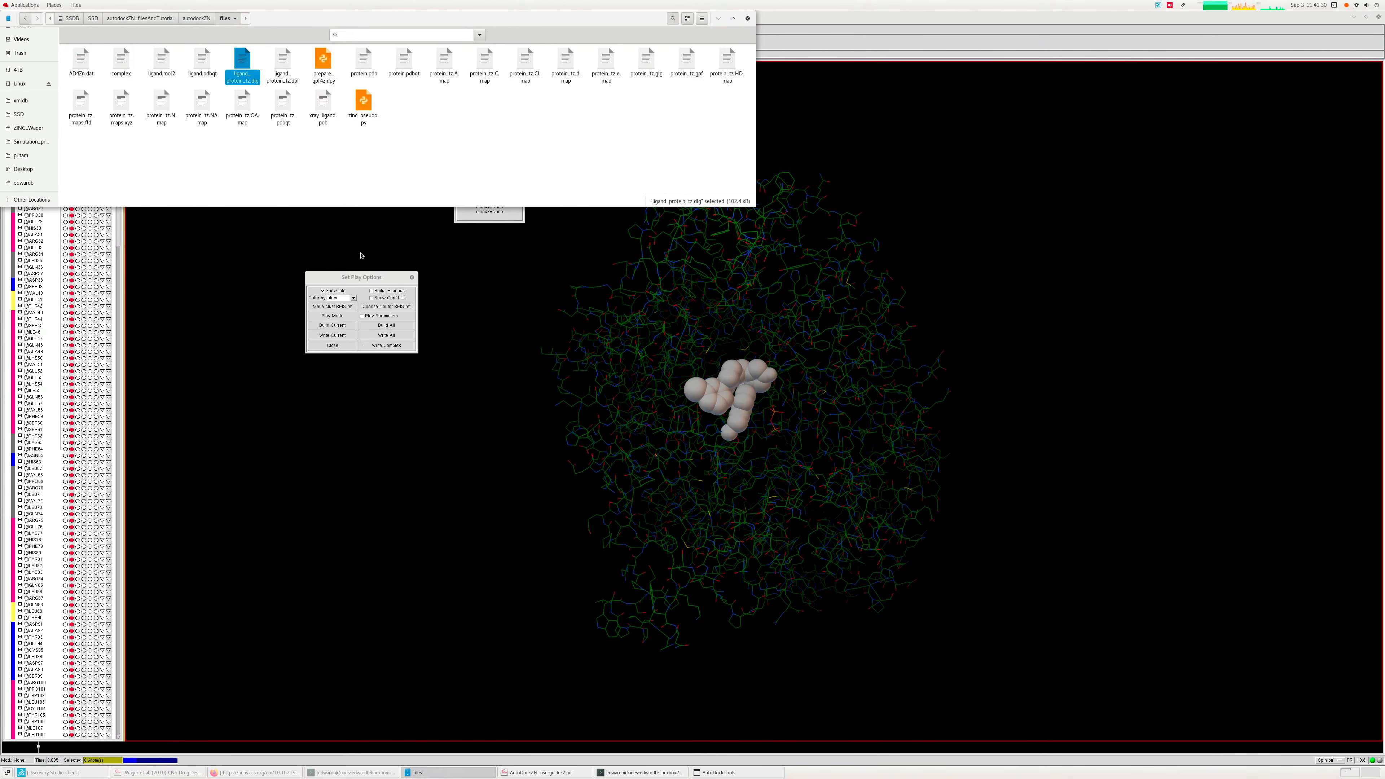
{"action": "left_click", "coordinate": [412, 156]}
{"action": "left_click", "coordinate": [125, 62]}
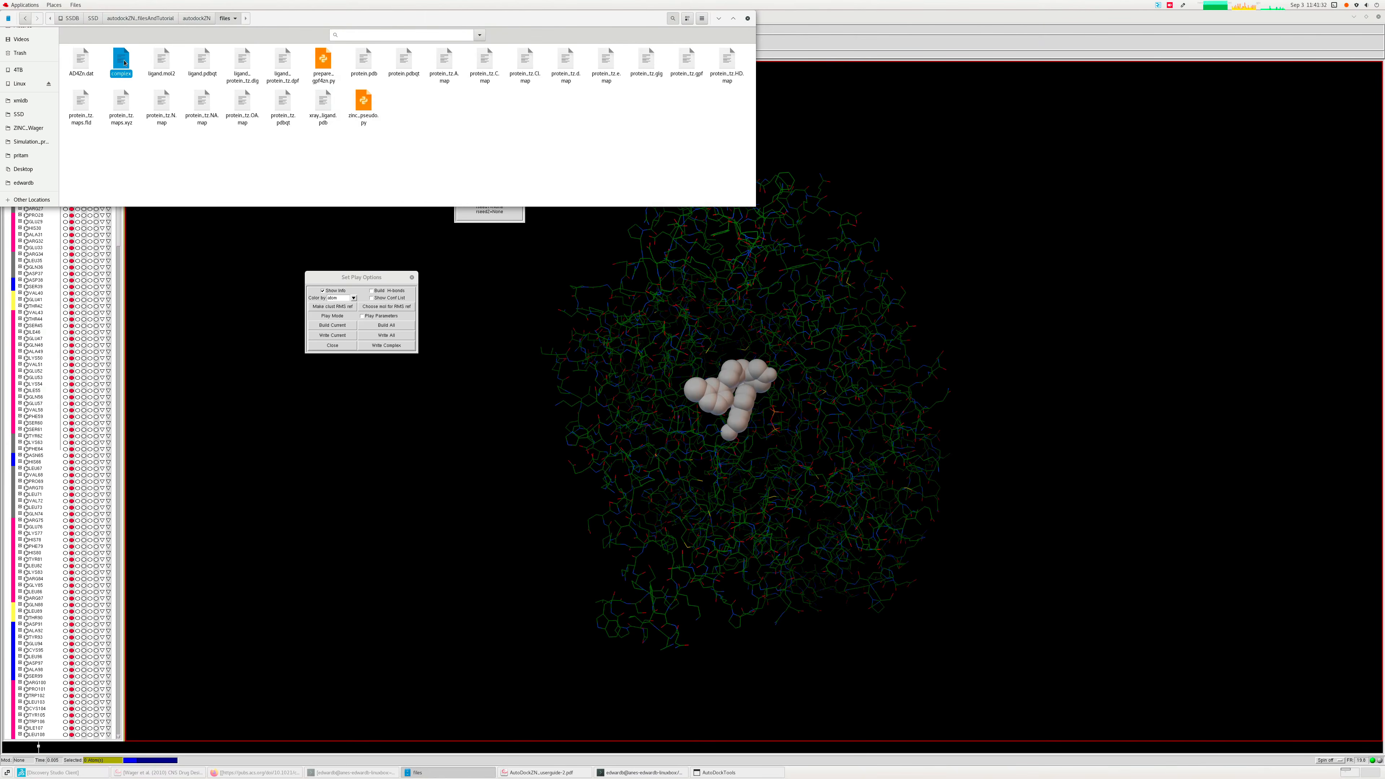
{"action": "double_click", "coordinate": [125, 63]}
{"action": "left_click", "coordinate": [784, 36]}
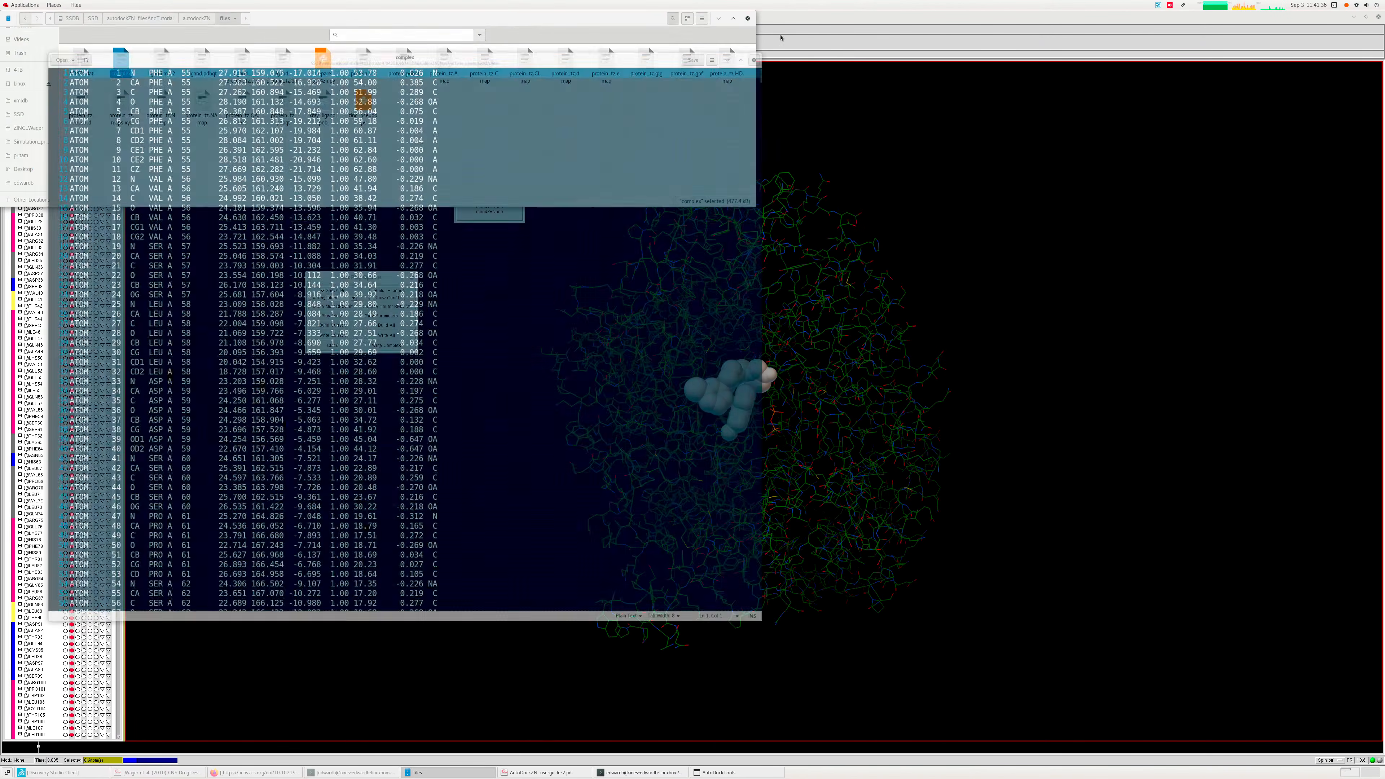
- Rename the complex file as complex.pdb
{"action": "right_click", "coordinate": [119, 62]}
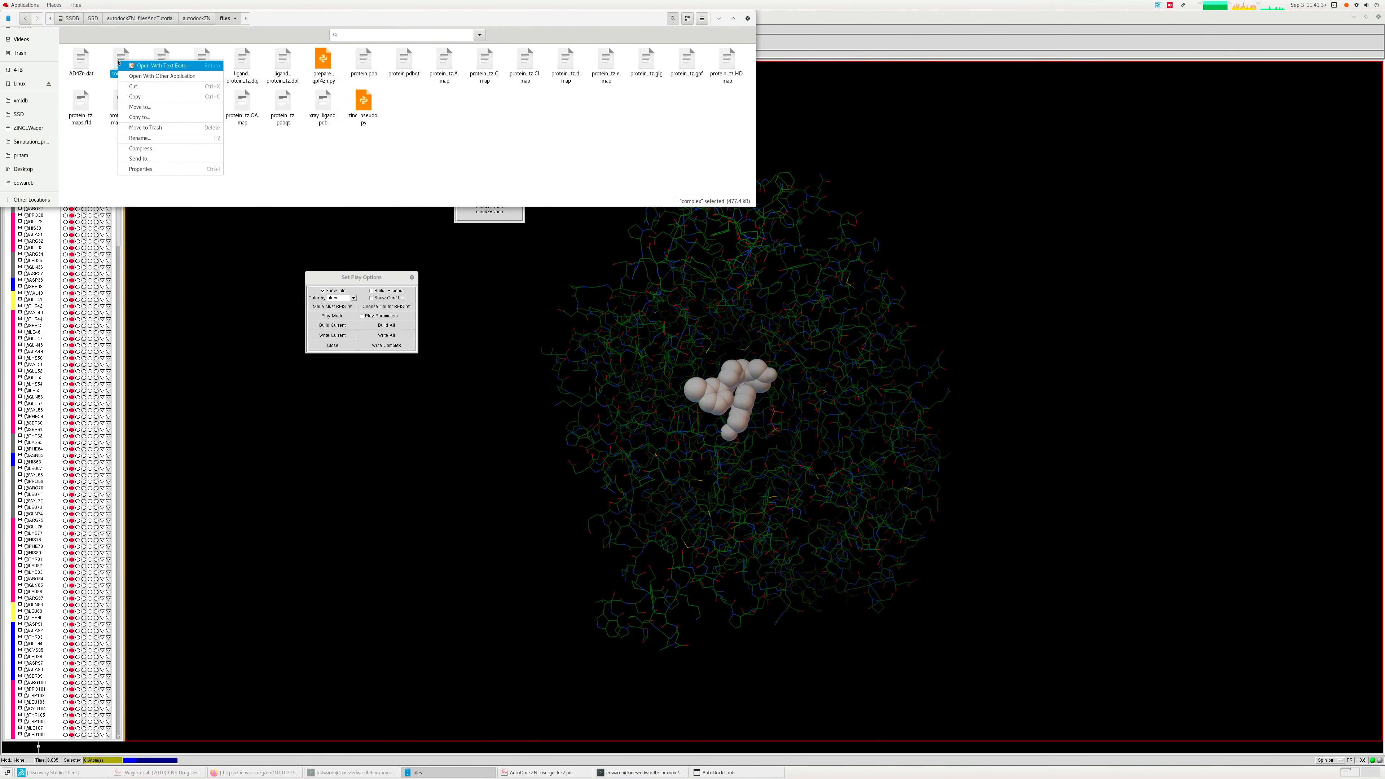
{"action": "left_click", "coordinate": [145, 139]}
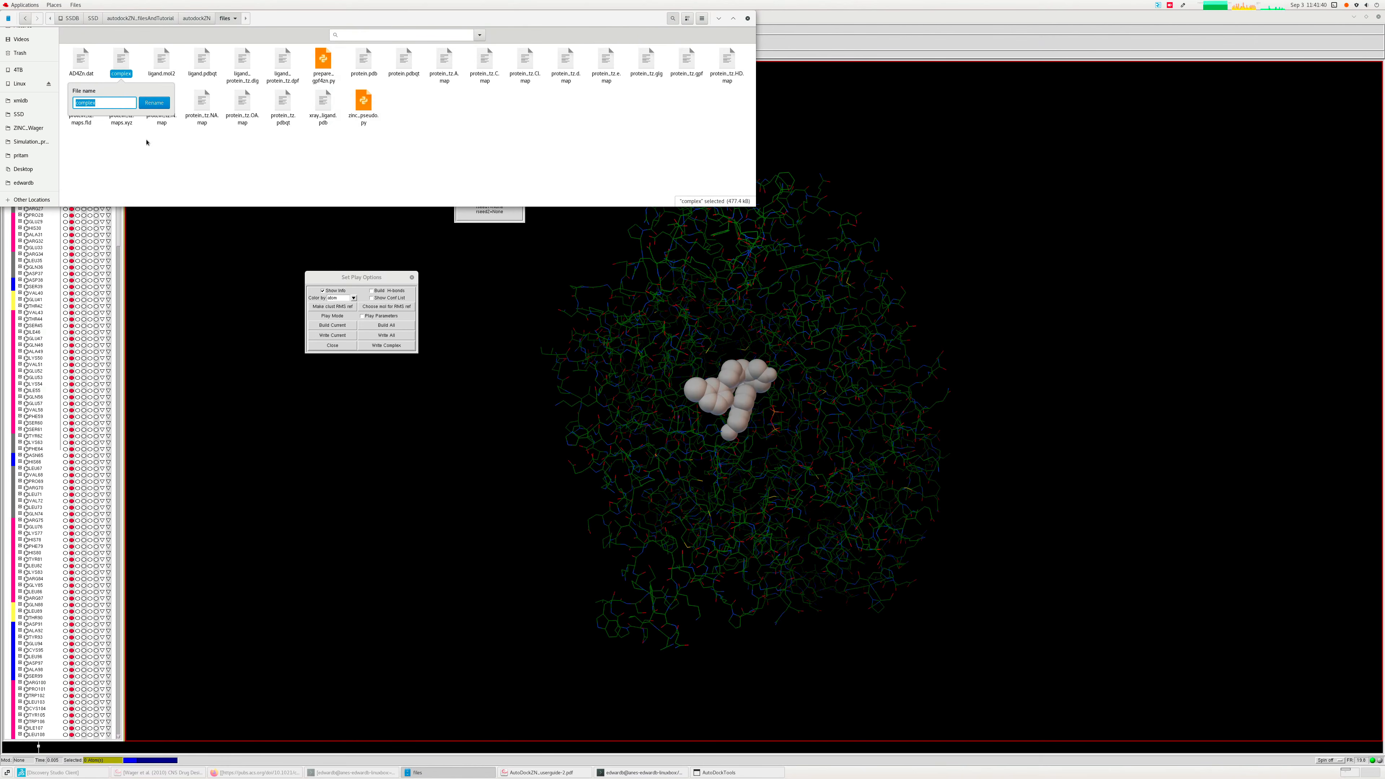
{"action": "left_click", "coordinate": [109, 103]}
{"action": "type", "text": ".pdb"}
{"action": "key", "text": "Return"}
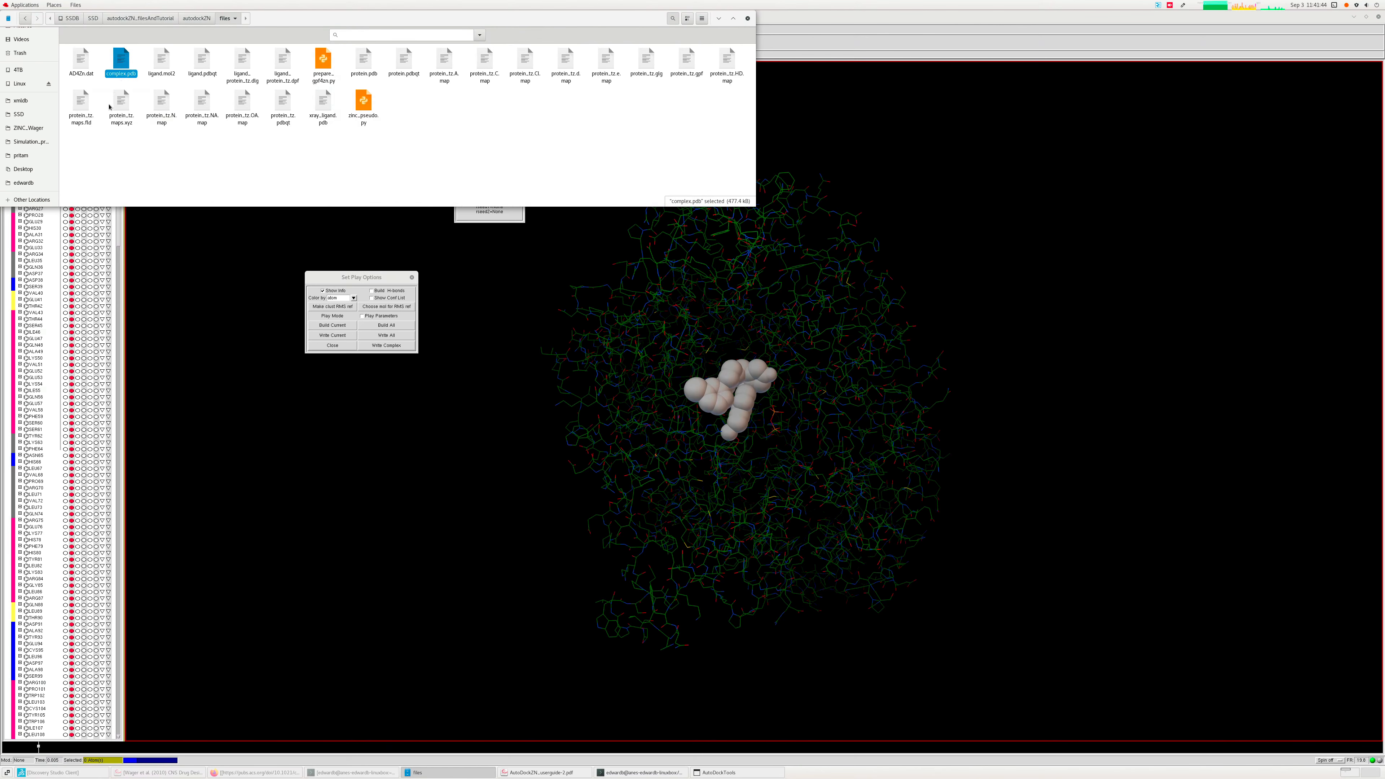
- Open complex.pdb in ChimeraX, and bring the whole protein with its ligand into view
{"action": "double_click", "coordinate": [119, 66]}
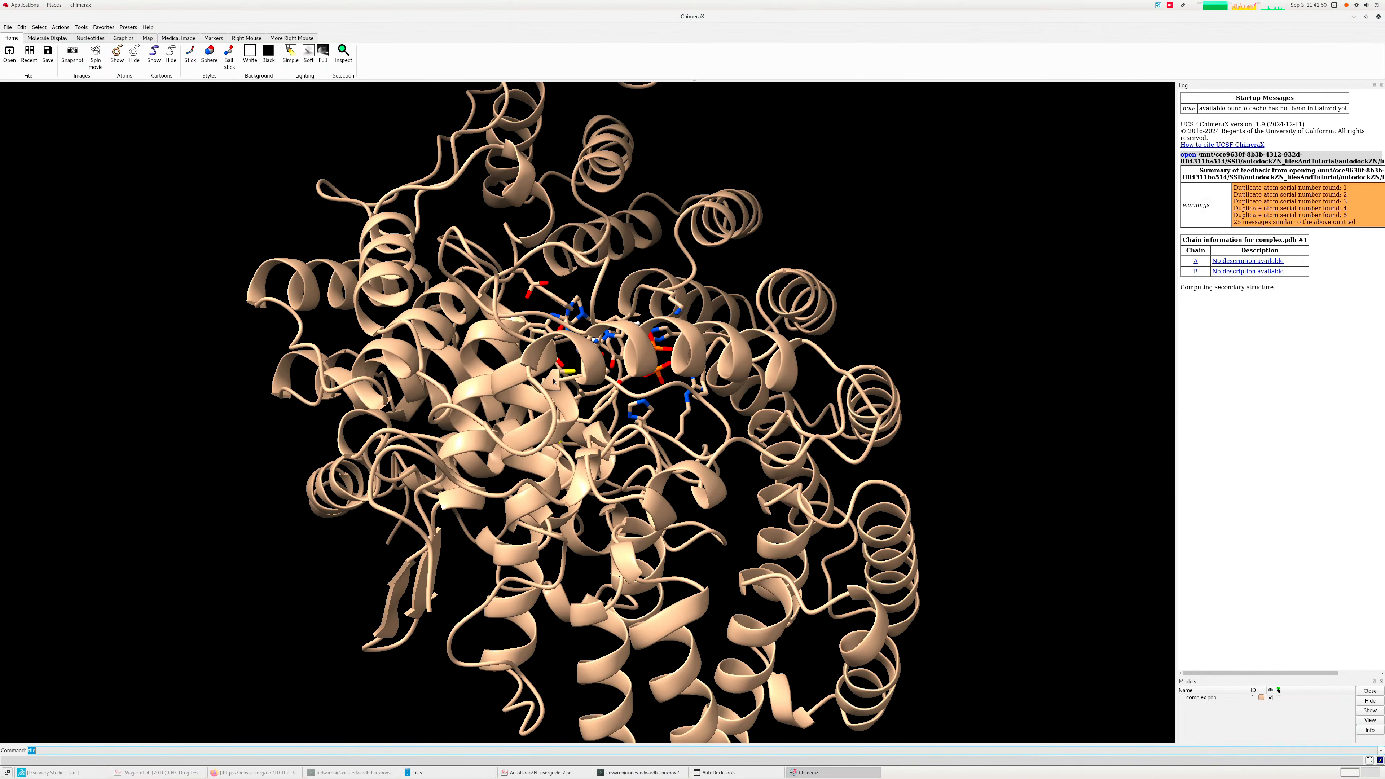
{"action": "scroll", "coordinate": [656, 424], "scroll_direction": "down", "scroll_amount": 5}
{"action": "mouse_move", "coordinate": [656, 424]}
{"action": "left_mouse_down"}
{"action": "mouse_move", "coordinate": [631, 462]}
{"action": "mouse_move", "coordinate": [645, 448]}
{"action": "left_mouse_up"}
- Select the LIG ligand residue and display its atoms as spheres
{"action": "left_click", "coordinate": [39, 28]}
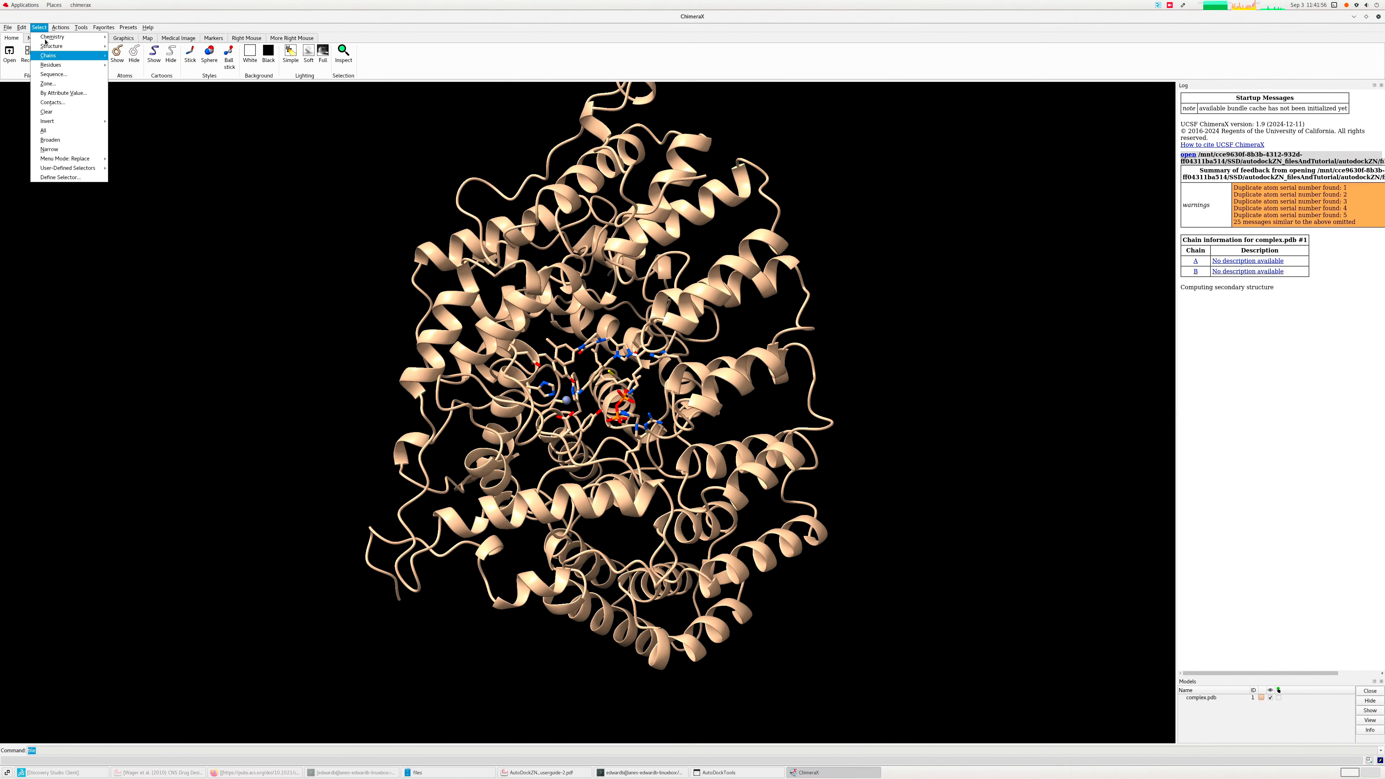
{"action": "mouse_move", "coordinate": [98, 64]}
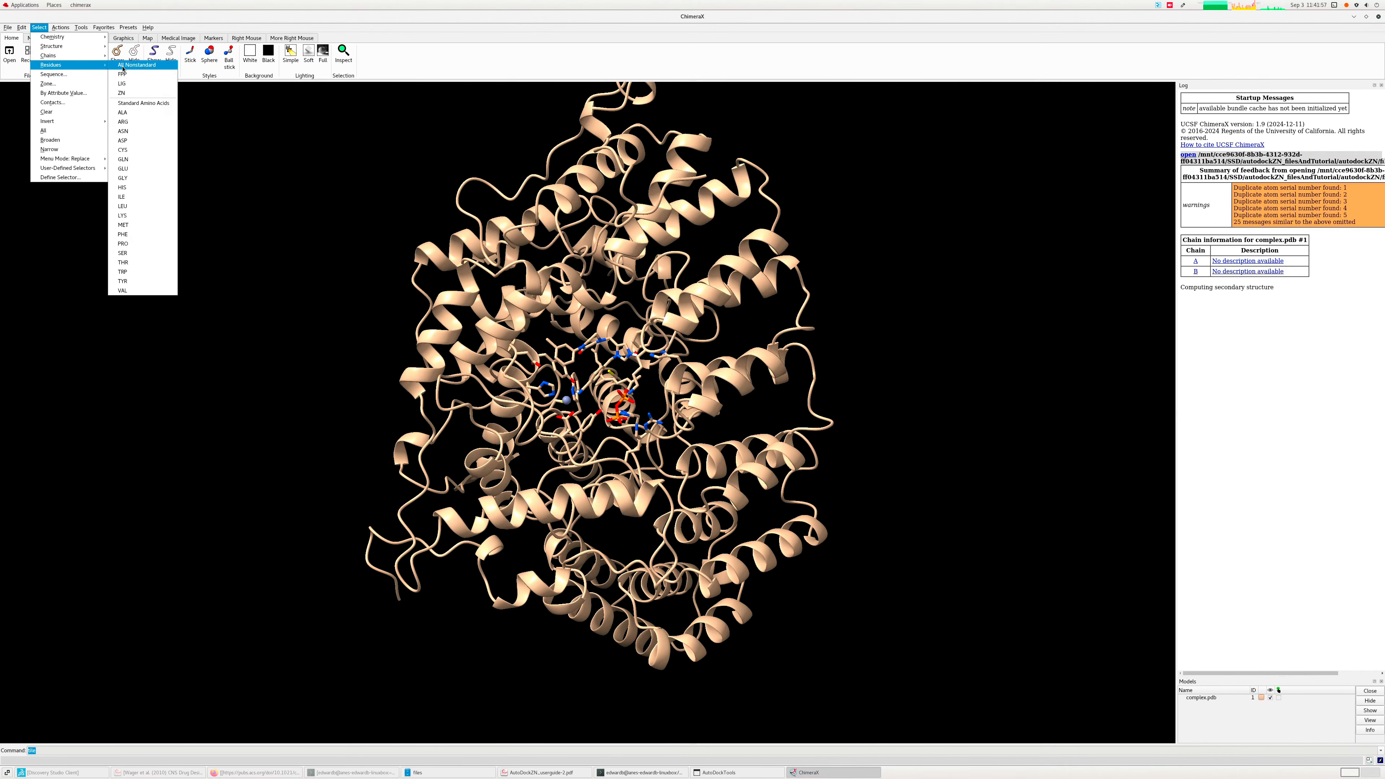
{"action": "left_click", "coordinate": [122, 82]}
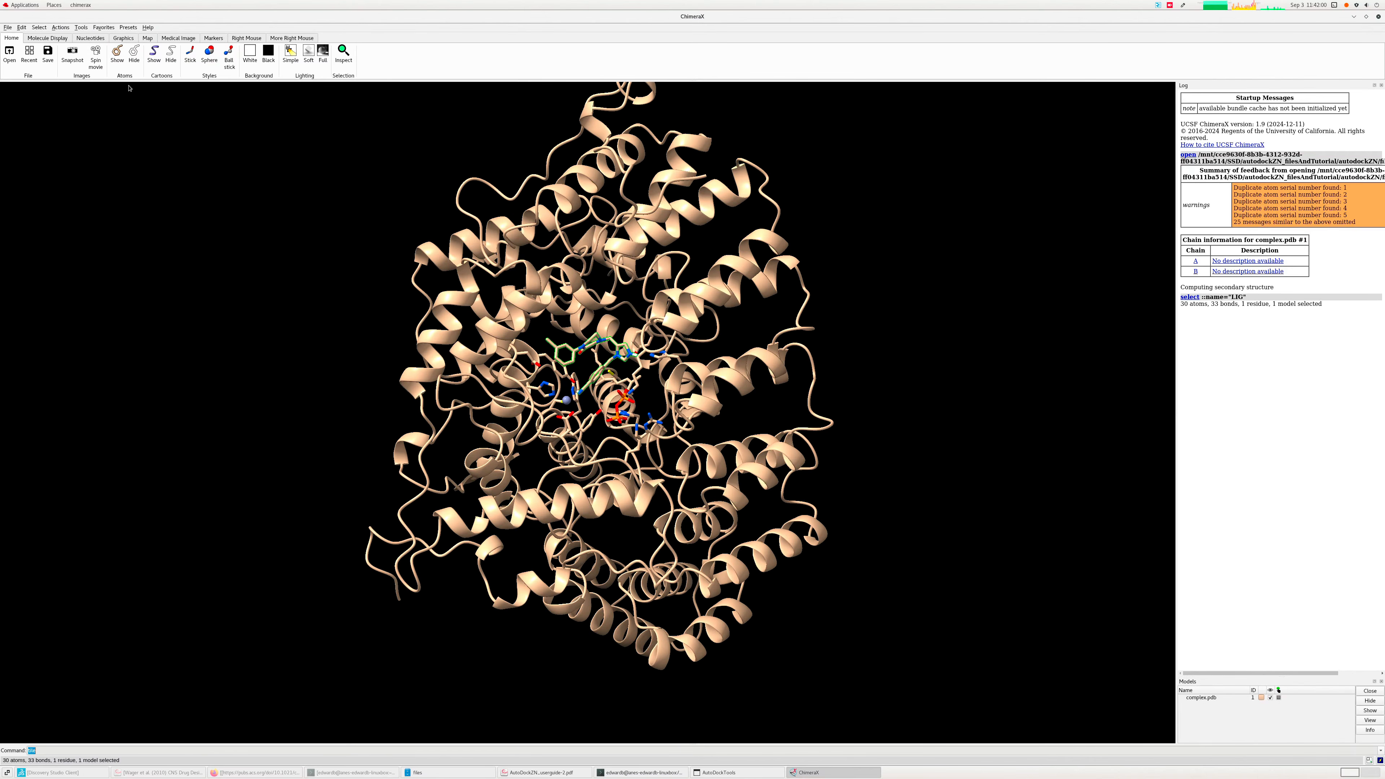
{"action": "left_click", "coordinate": [210, 54]}
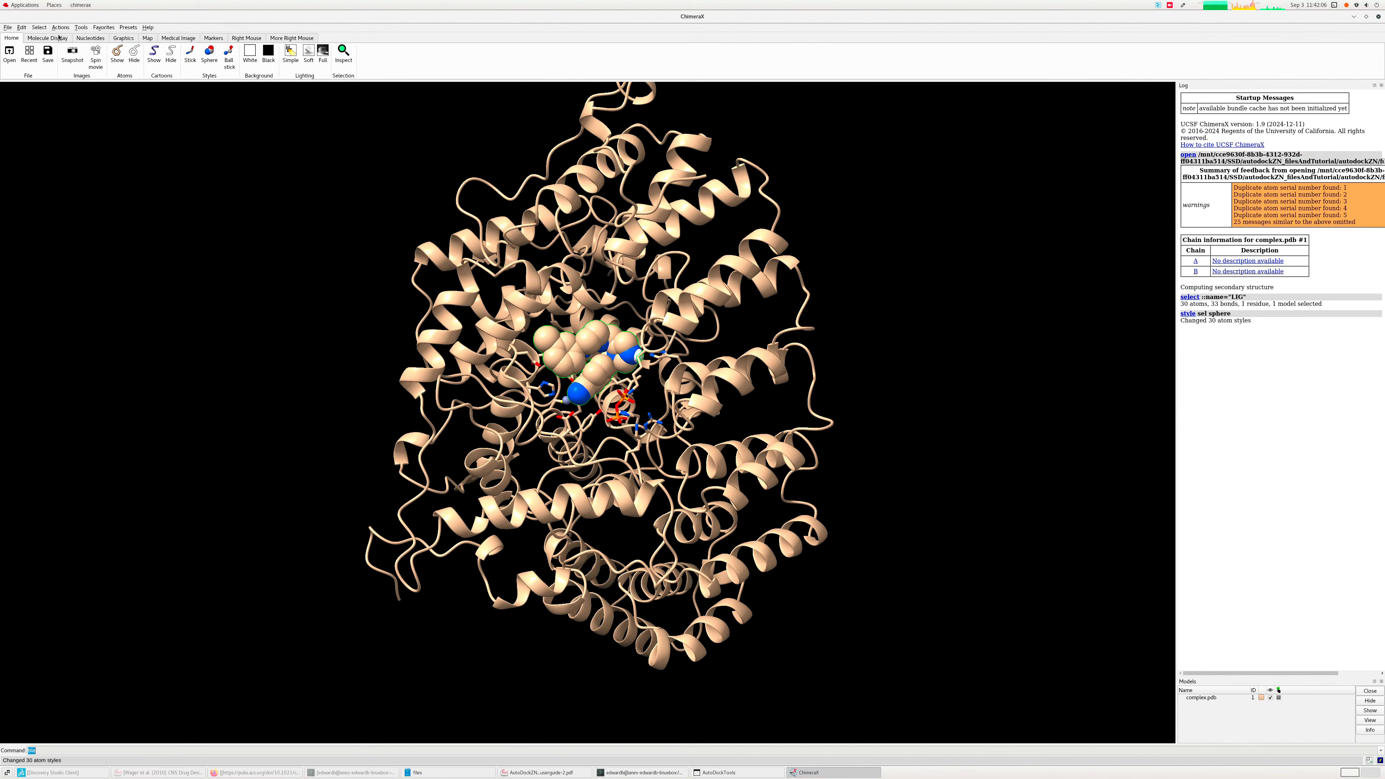
- Select the ZN residues, display them as spheres and color them red
{"action": "left_click", "coordinate": [38, 27]}
{"action": "mouse_move", "coordinate": [51, 59]}
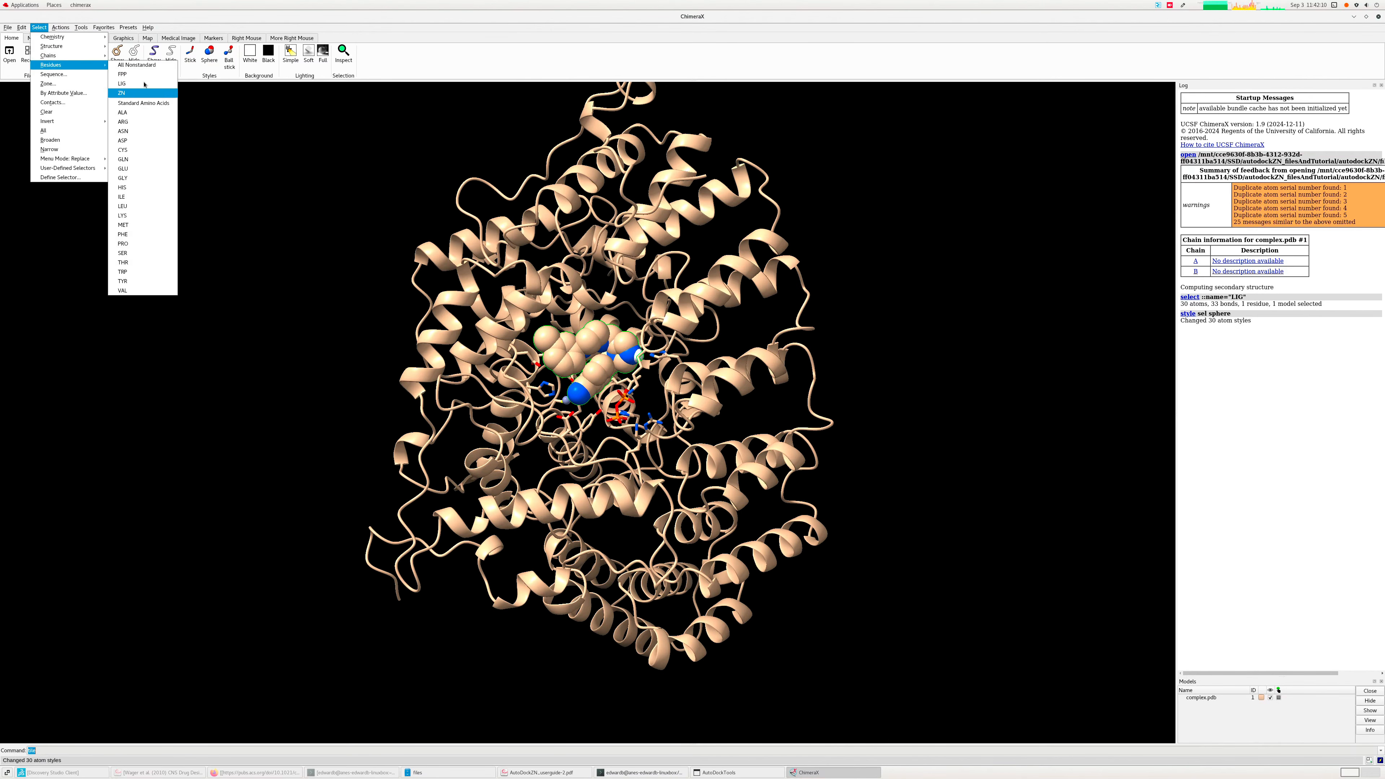
{"action": "left_click", "coordinate": [136, 94]}
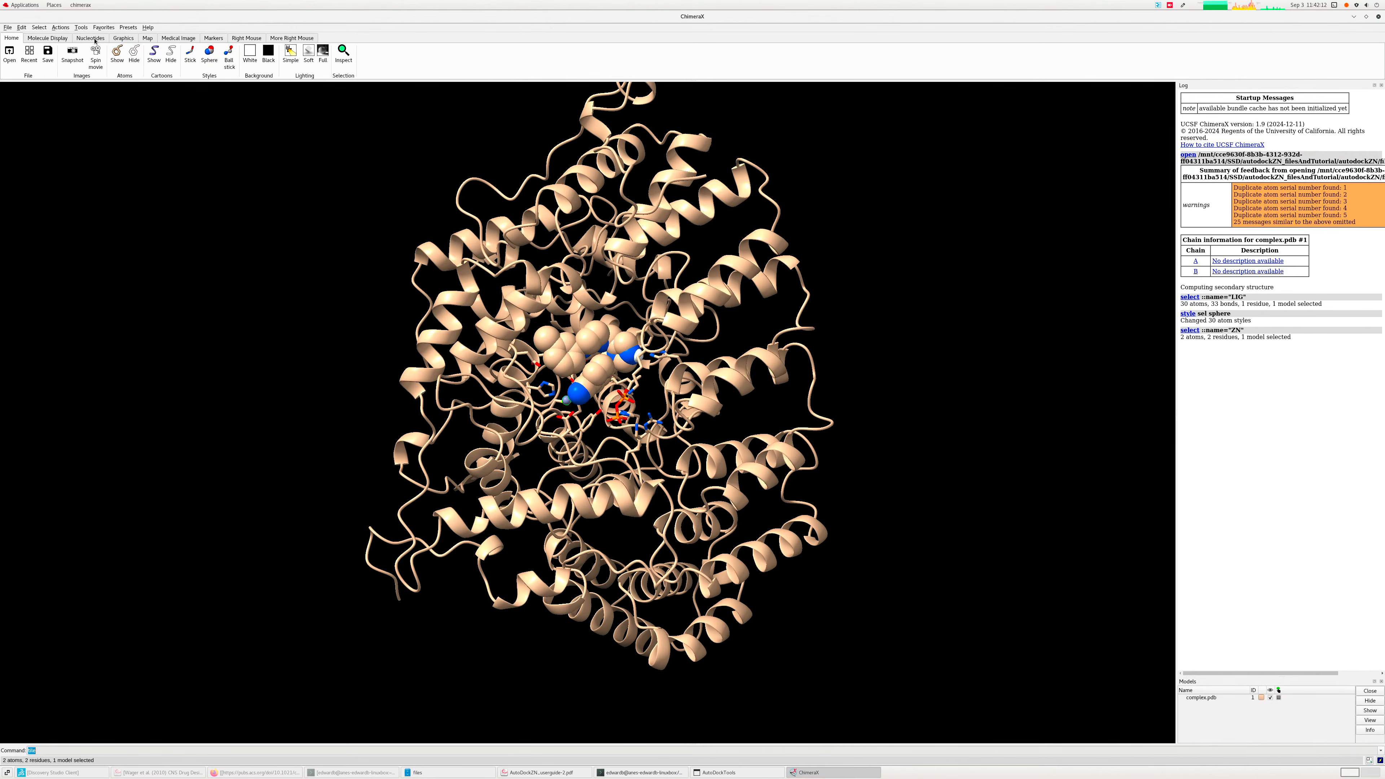
{"action": "left_click", "coordinate": [211, 55]}
{"action": "left_click", "coordinate": [212, 55]}
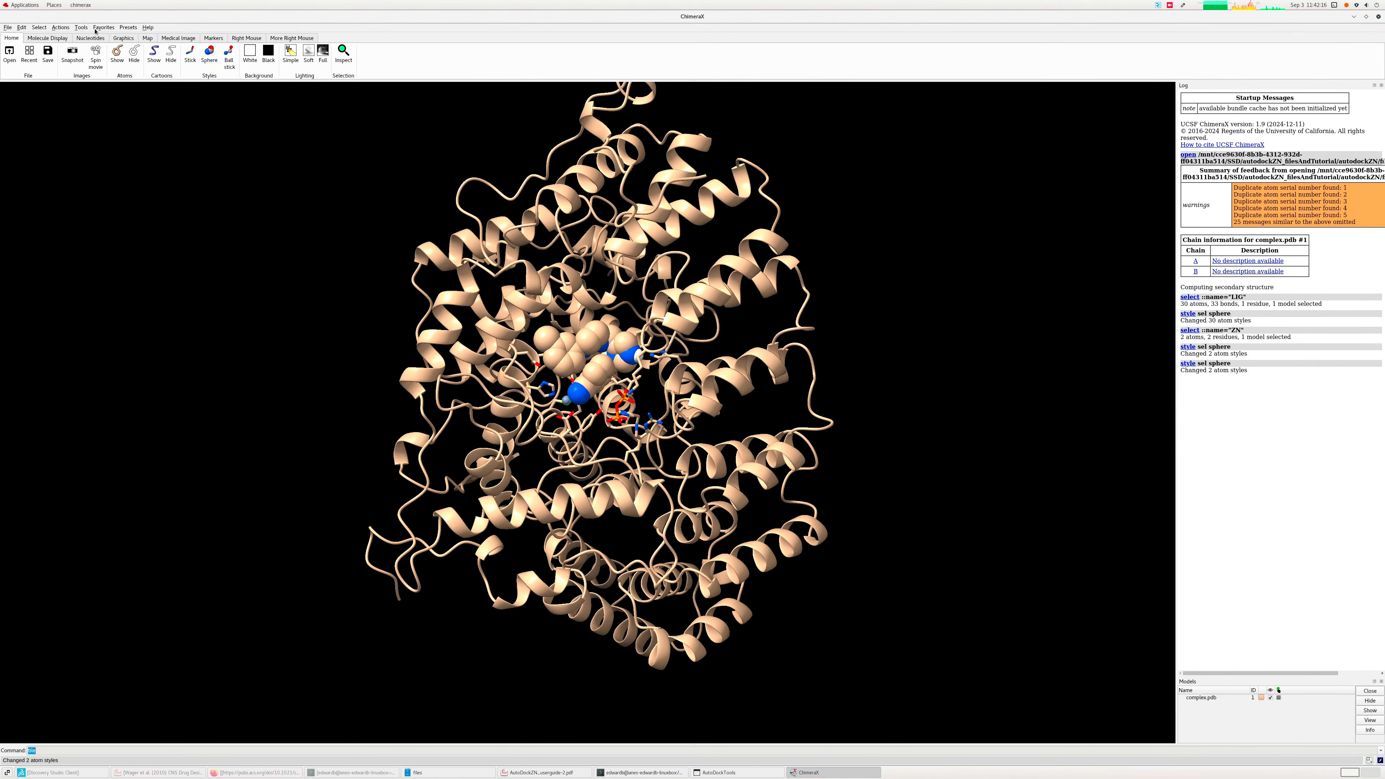
{"action": "left_click", "coordinate": [60, 27]}
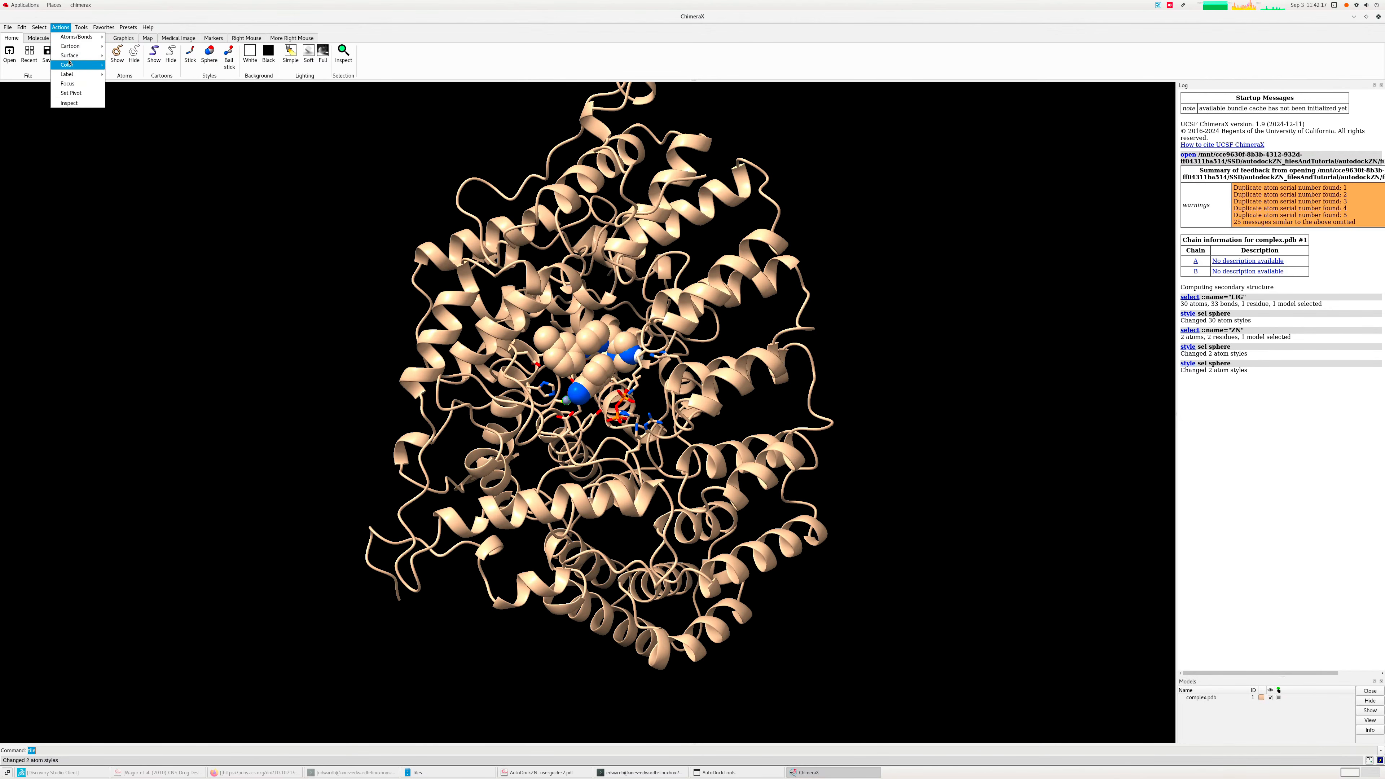
{"action": "mouse_move", "coordinate": [70, 63]}
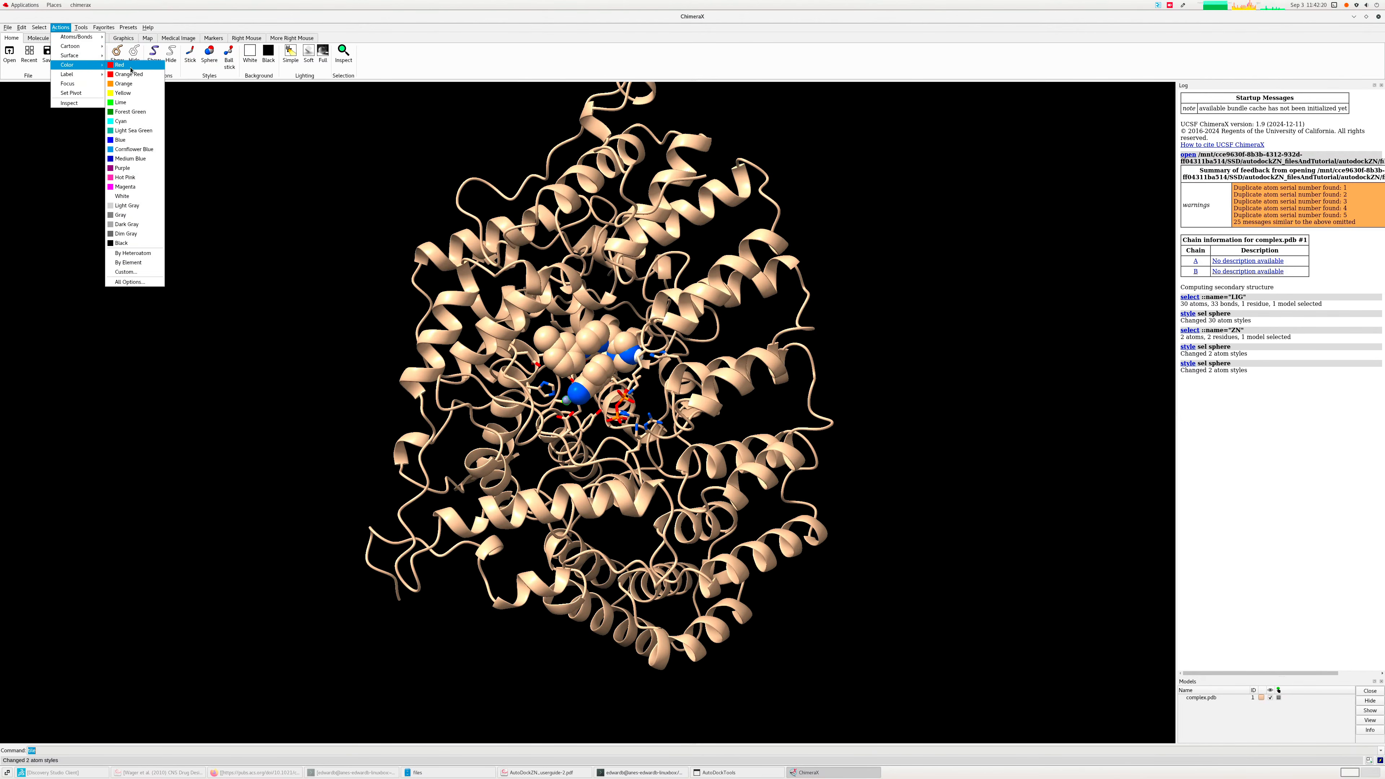
{"action": "left_click", "coordinate": [131, 68]}
- Hide the atoms of the FPP residue and apply soft lighting to the scene
{"action": "scroll", "coordinate": [622, 415], "scroll_direction": "up", "scroll_amount": 2}
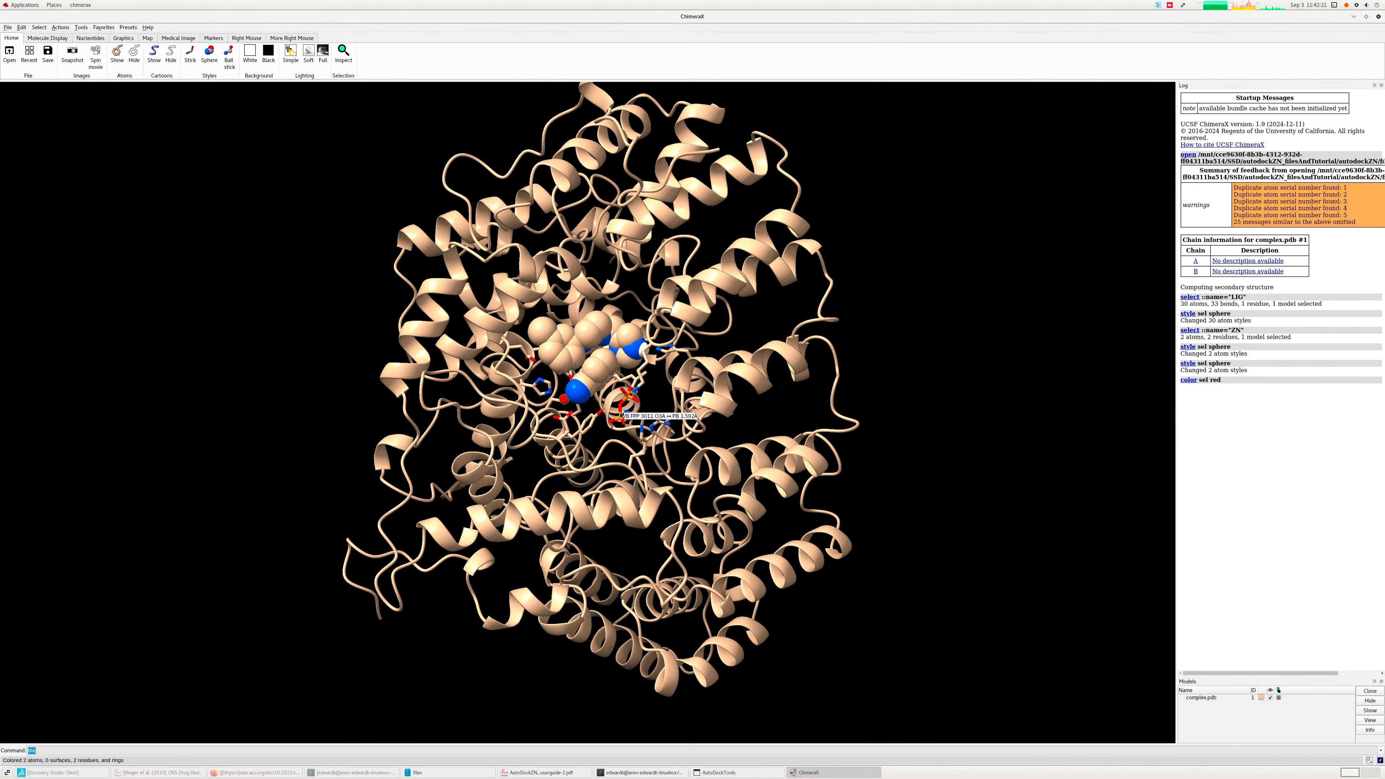
{"action": "scroll", "coordinate": [622, 416], "scroll_direction": "up", "scroll_amount": 3}
{"action": "left_click", "coordinate": [39, 28]}
{"action": "mouse_move", "coordinate": [50, 65]}
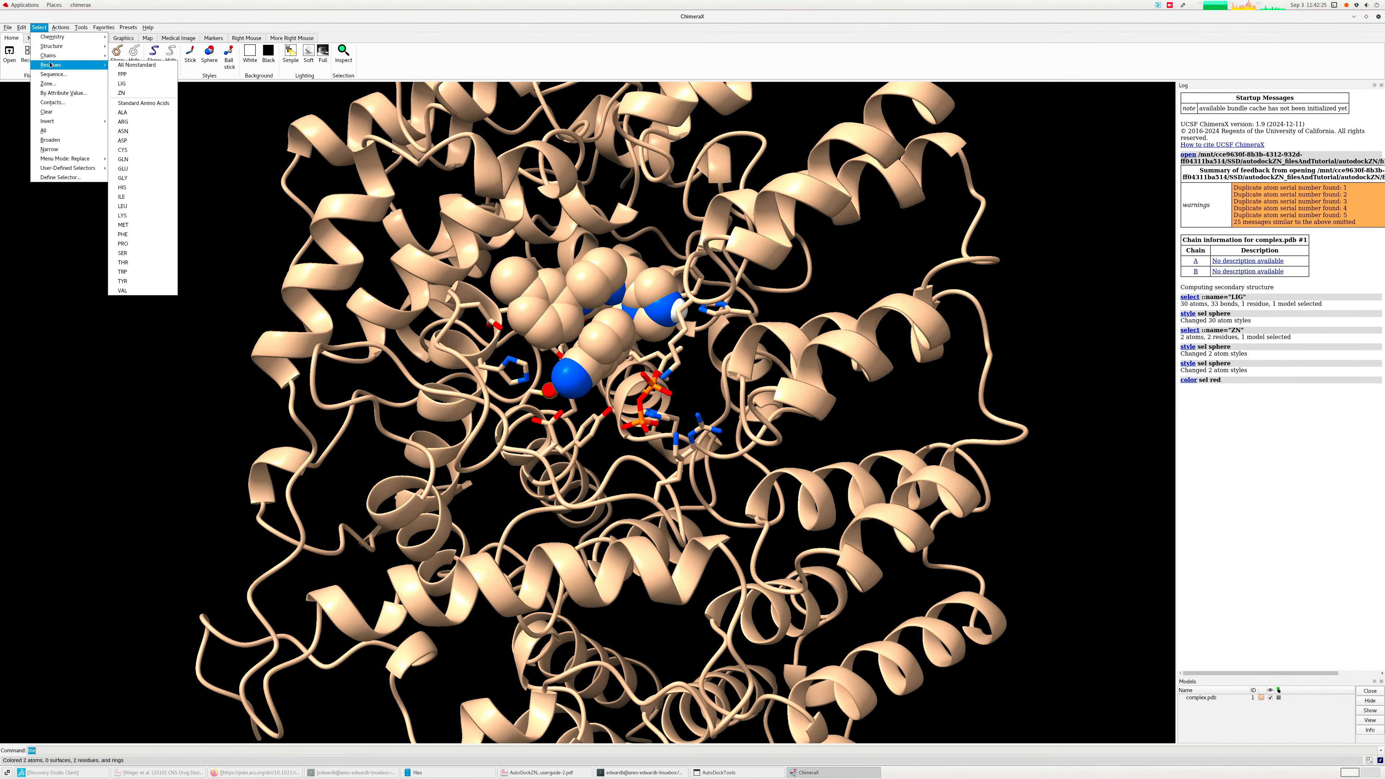
{"action": "left_click", "coordinate": [122, 74]}
{"action": "left_click", "coordinate": [60, 27]}
{"action": "mouse_move", "coordinate": [67, 38]}
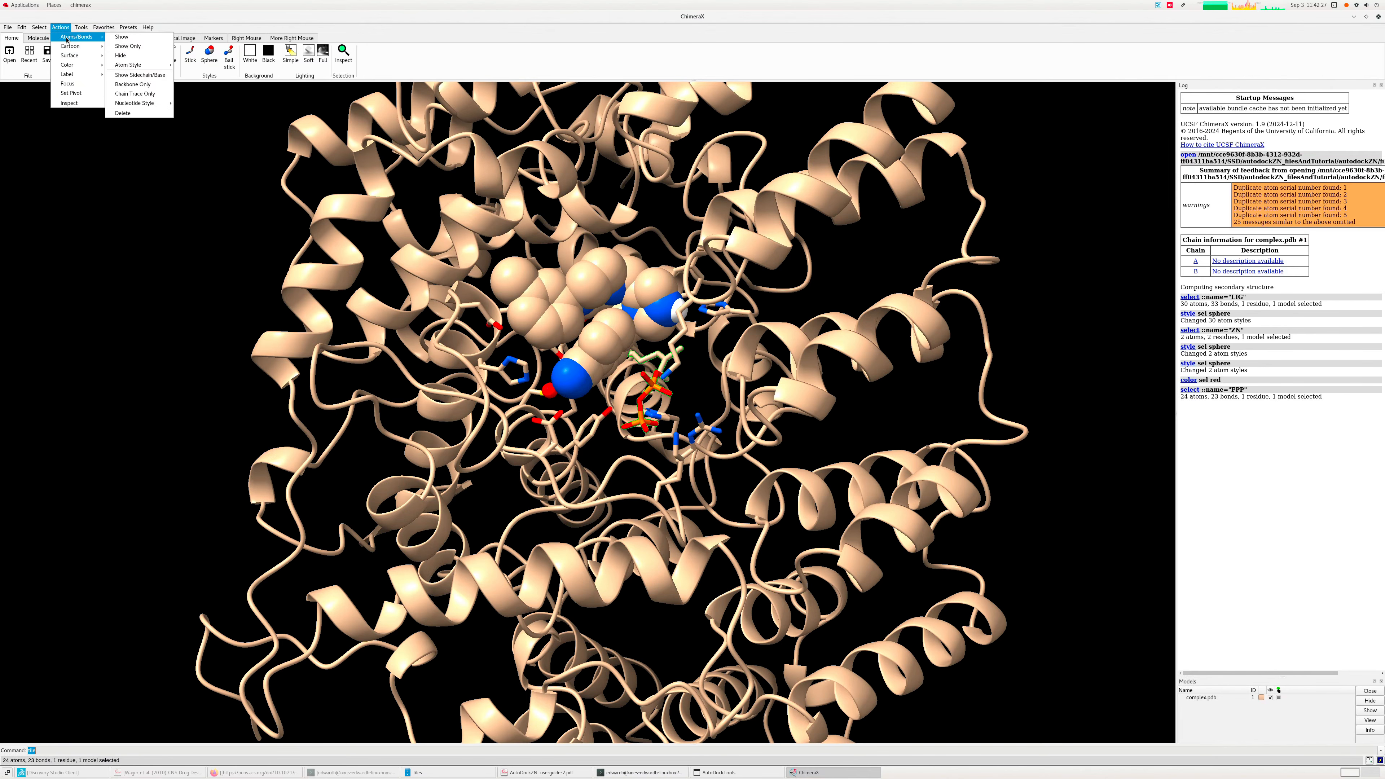
{"action": "left_click", "coordinate": [134, 57]}
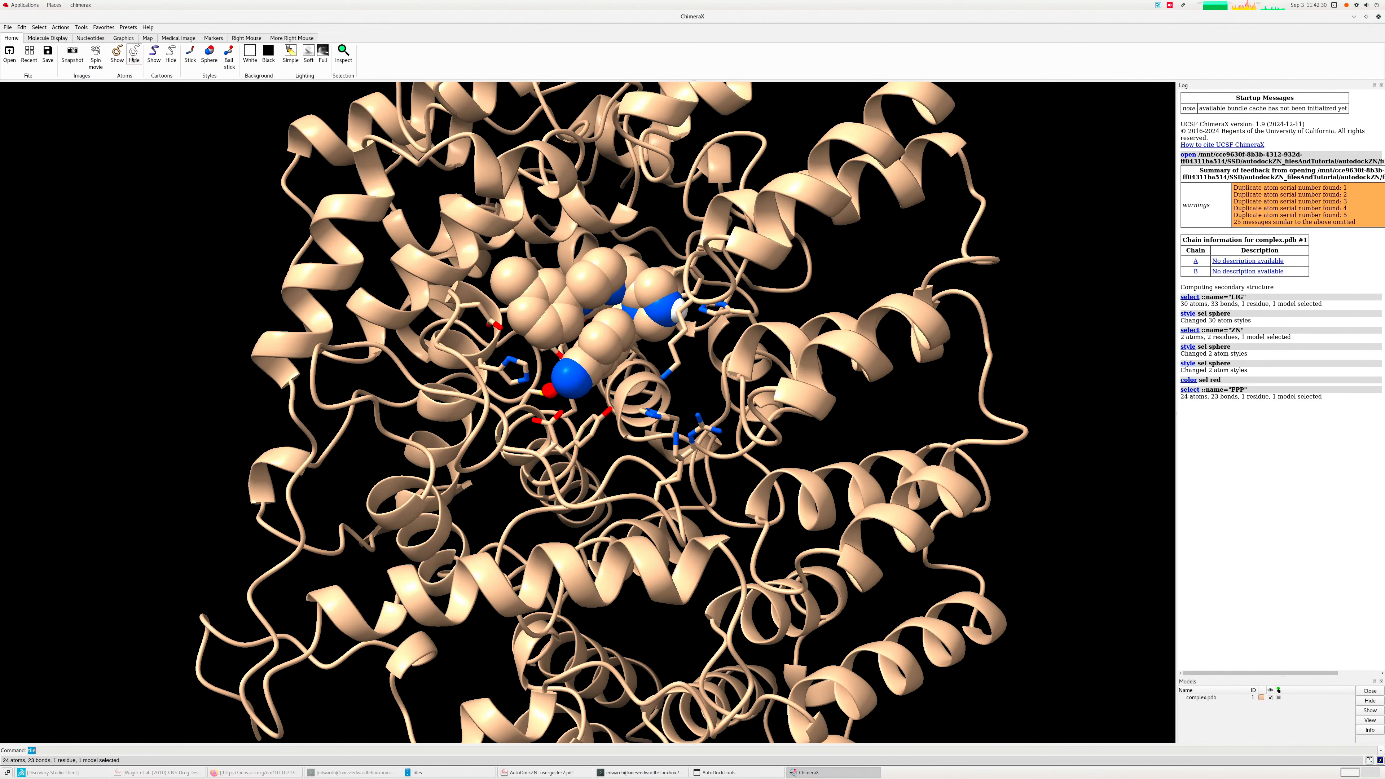
{"action": "left_click_drag", "start_coordinate": [548, 405], "coordinate": [588, 398]}
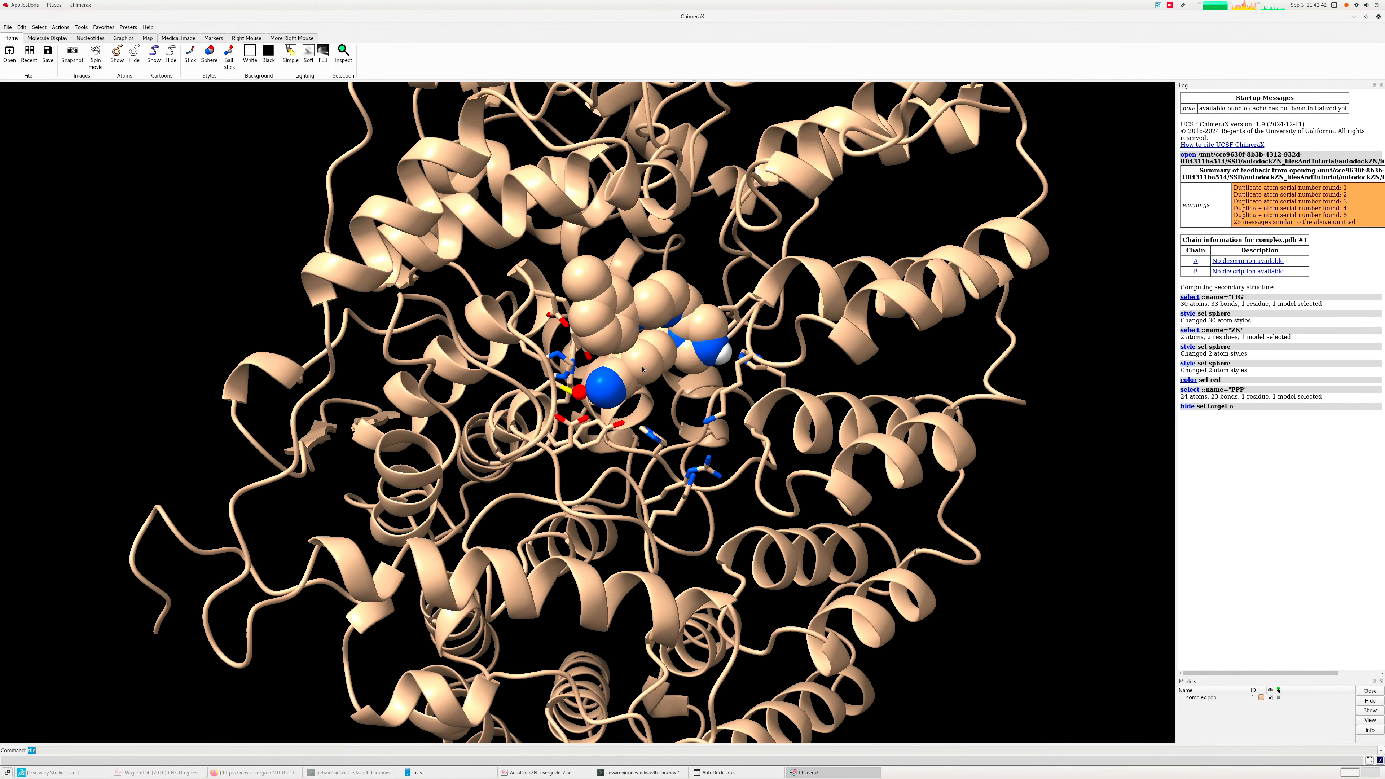
{"action": "left_click", "coordinate": [309, 54]}
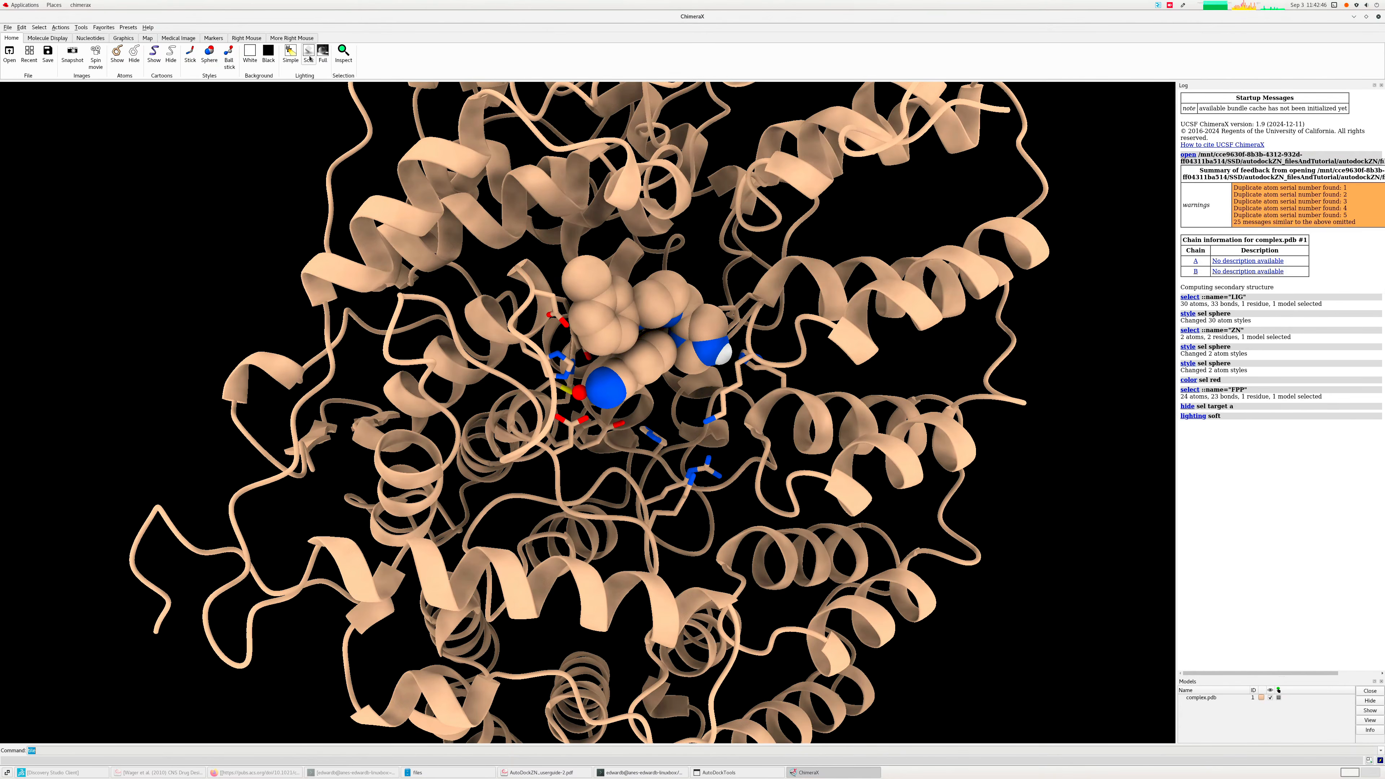
- Select the ZN residues and search for their hydrogen bonds
{"action": "left_click", "coordinate": [57, 39]}
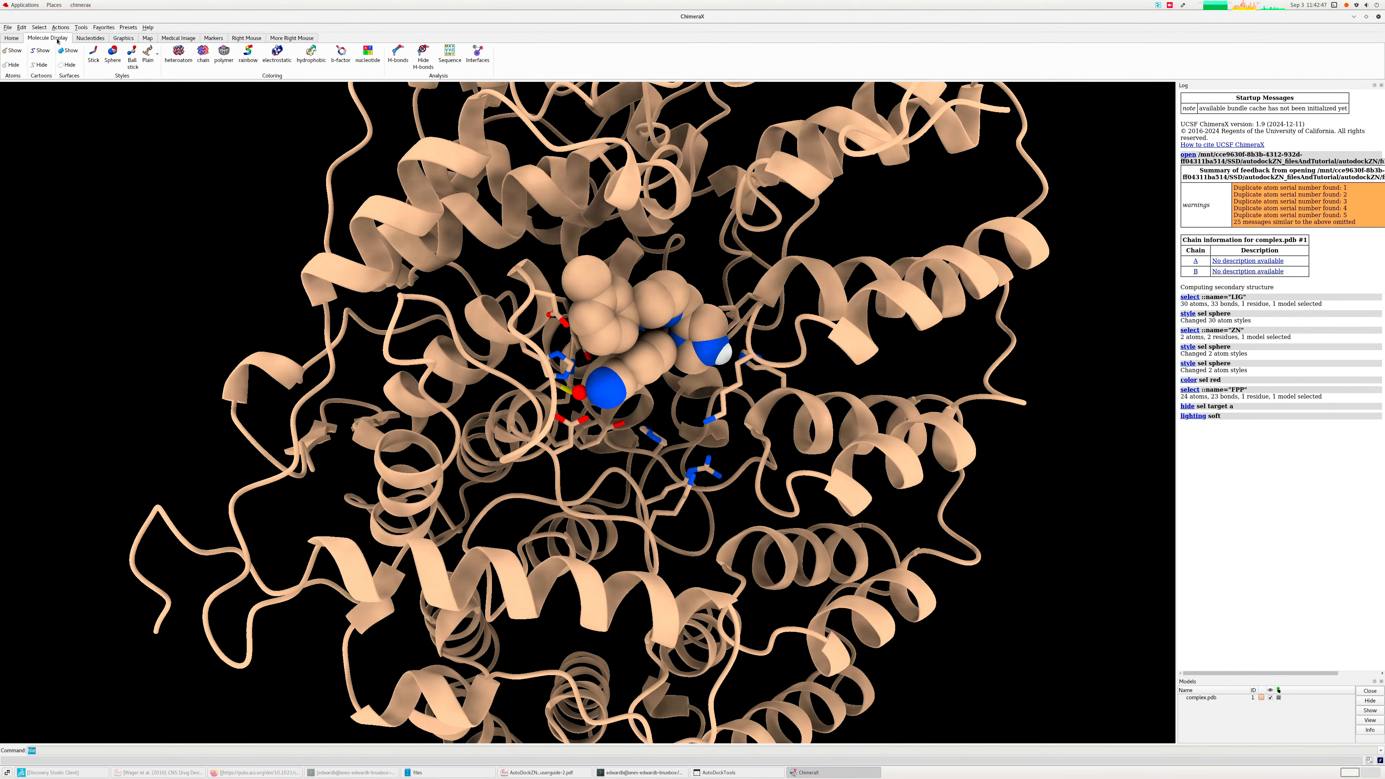
{"action": "left_click", "coordinate": [36, 27]}
{"action": "mouse_move", "coordinate": [52, 64]}
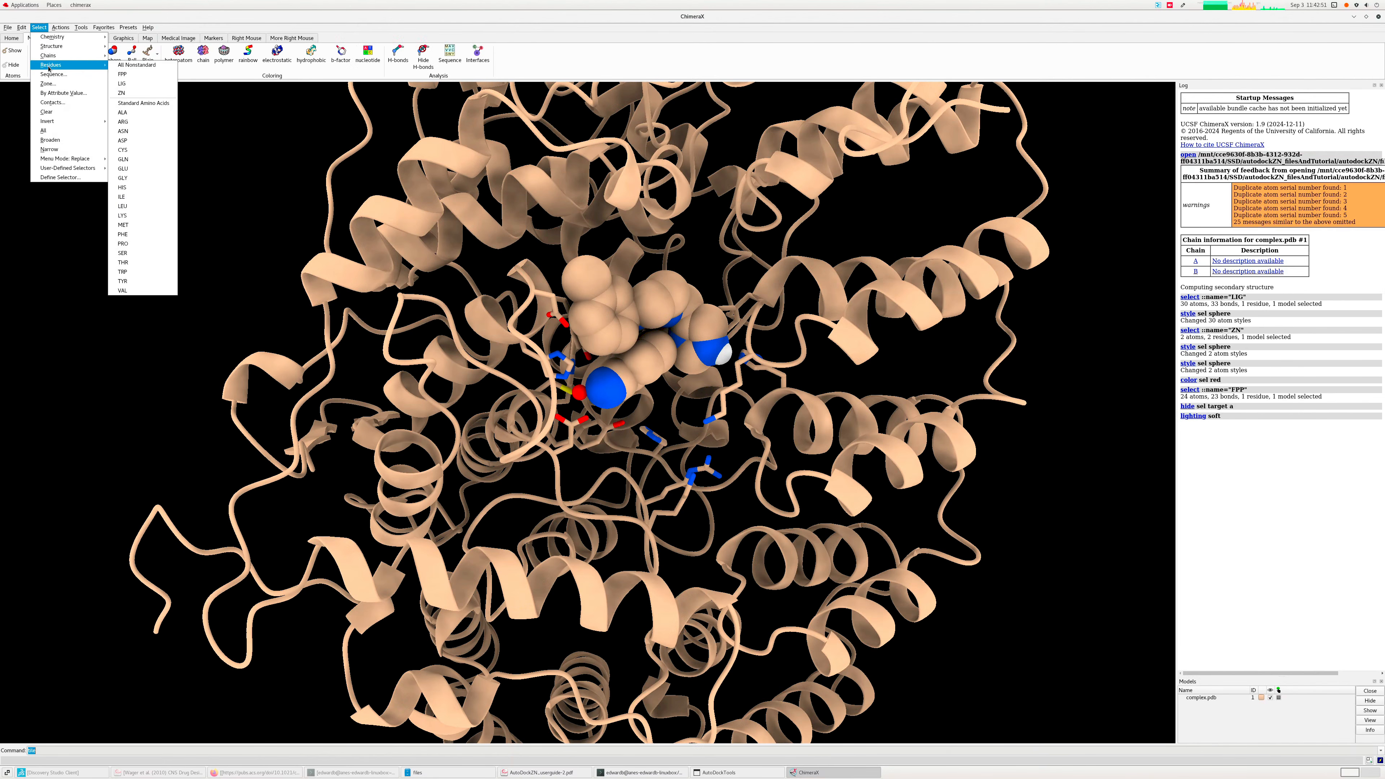
{"action": "left_click", "coordinate": [134, 93]}
{"action": "left_click", "coordinate": [397, 53]}
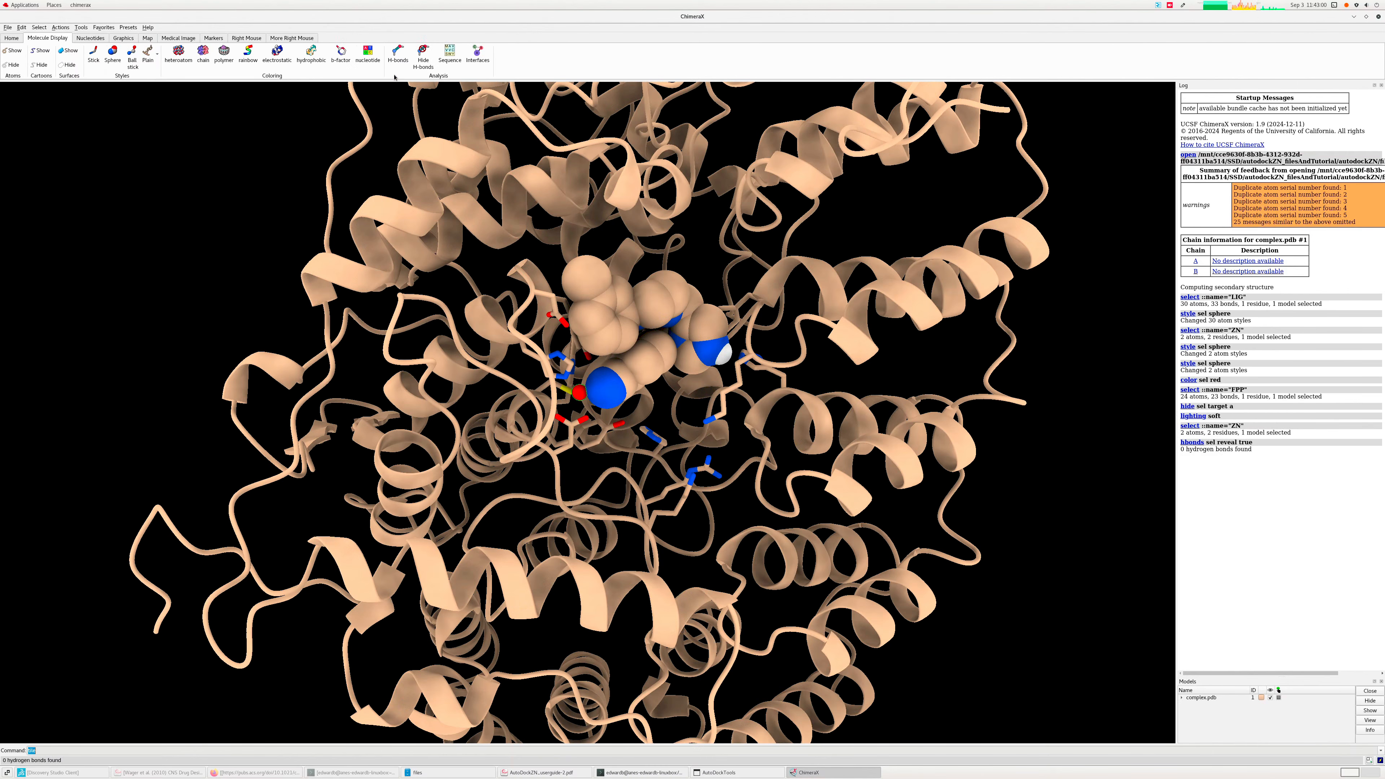
- Select the LIG ligand and show its hydrogen bonds
{"action": "left_click", "coordinate": [40, 28]}
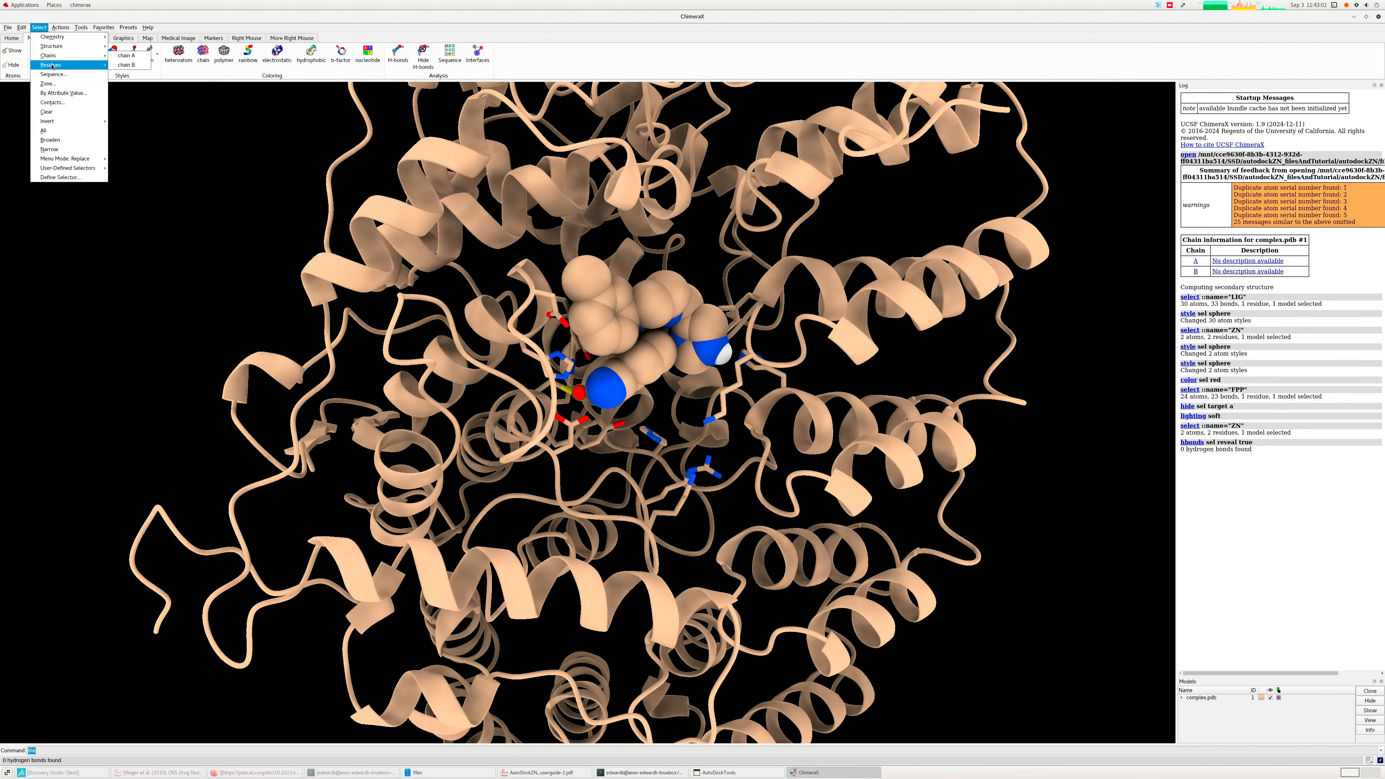
{"action": "mouse_move", "coordinate": [52, 66]}
{"action": "left_click", "coordinate": [127, 82]}
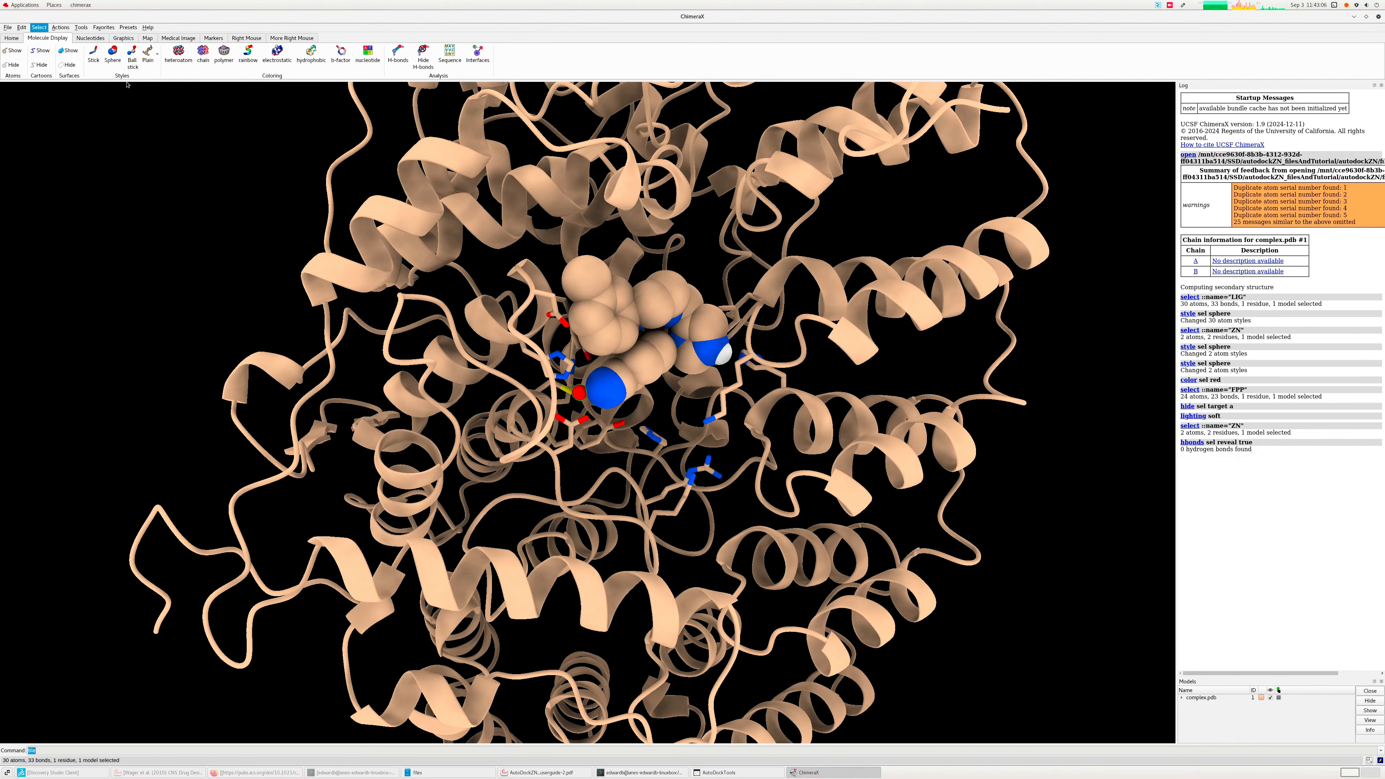
{"action": "left_click", "coordinate": [399, 53]}
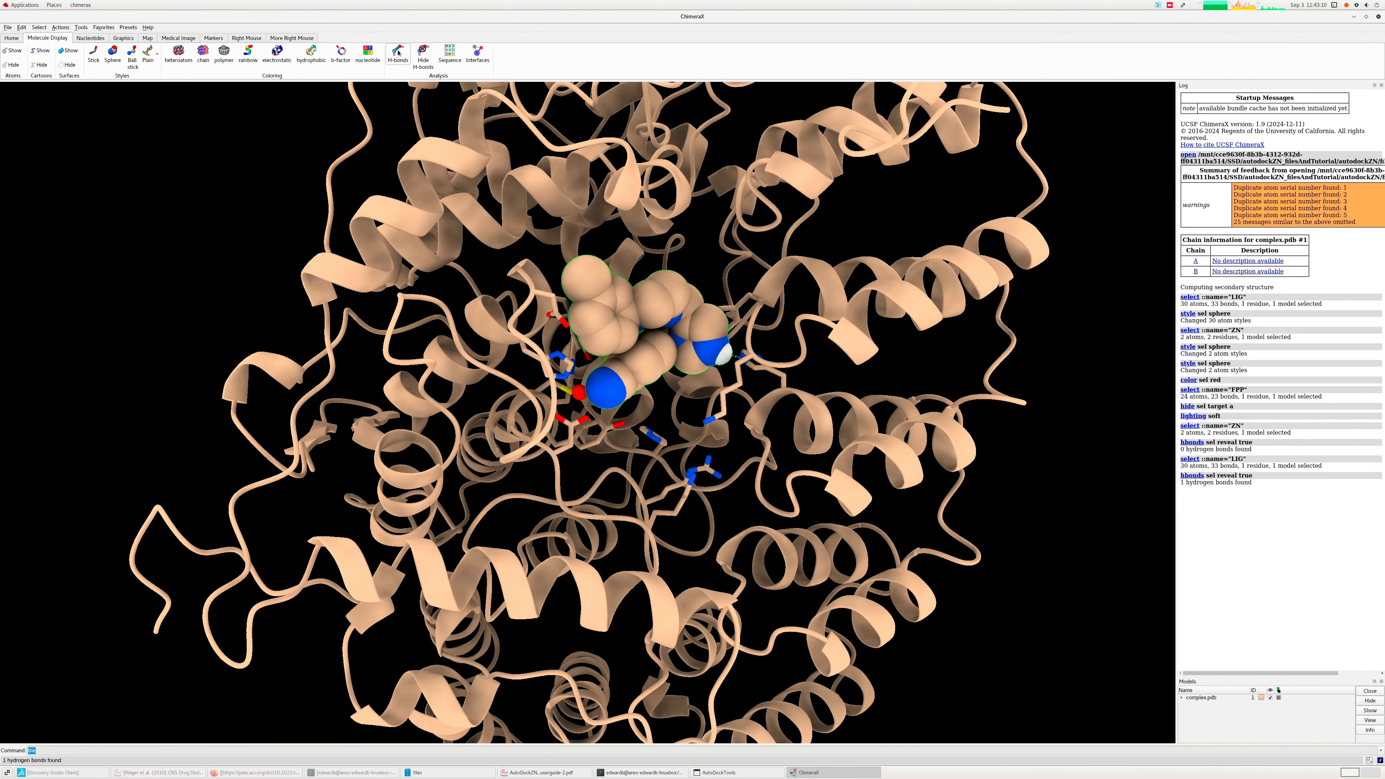
- Display the ligand in ball-and-stick style and examine its hydrogen bond to the protein up close
{"action": "mouse_move", "coordinate": [553, 410]}
{"action": "left_click", "coordinate": [97, 54]}
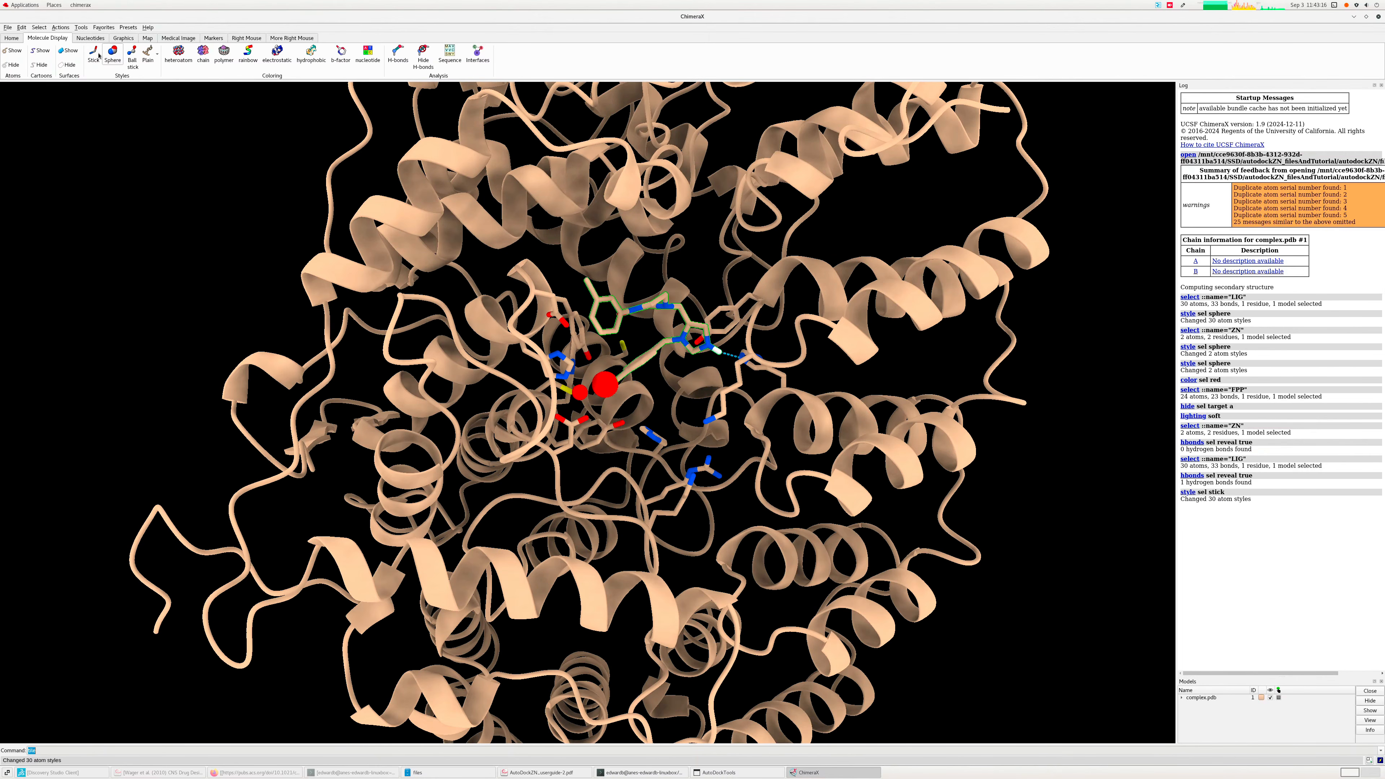
{"action": "left_click", "coordinate": [132, 57]}
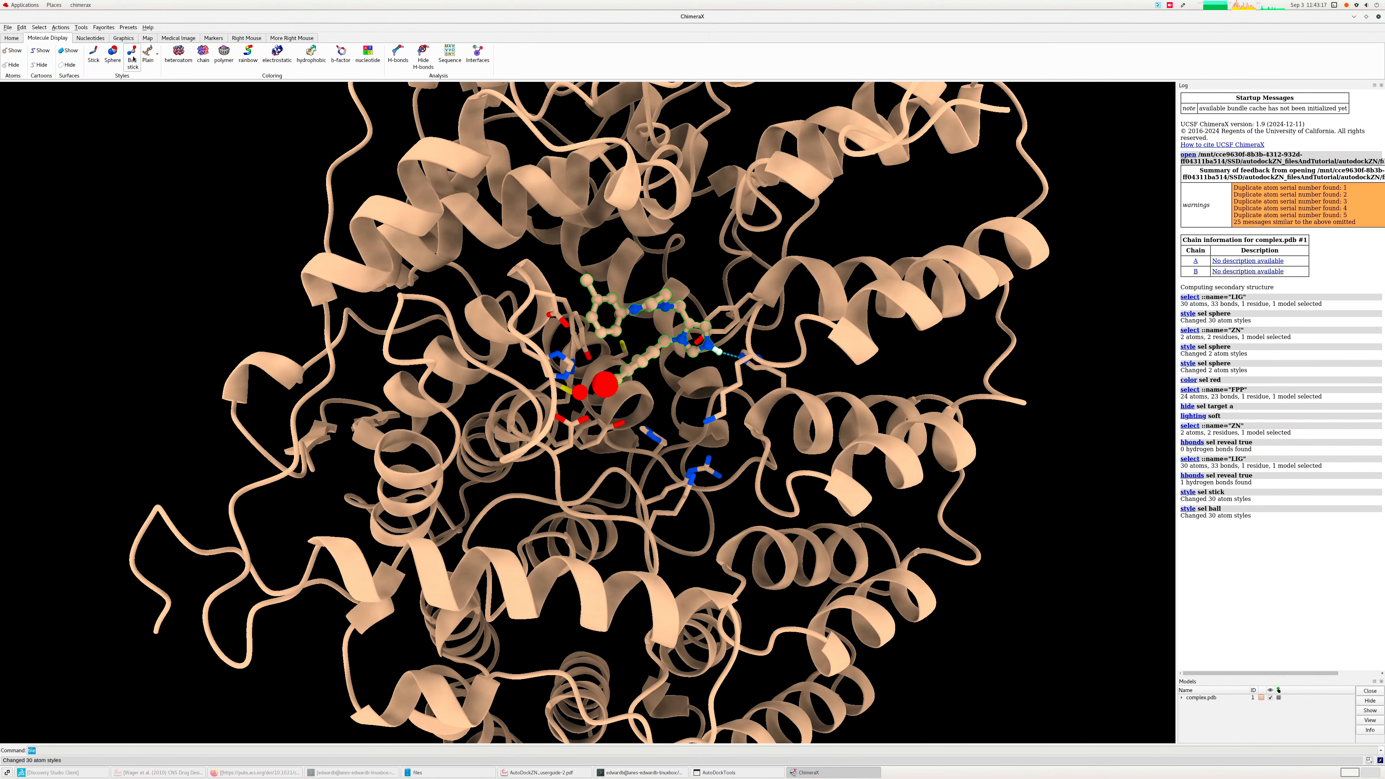
{"action": "mouse_move", "coordinate": [729, 356]}
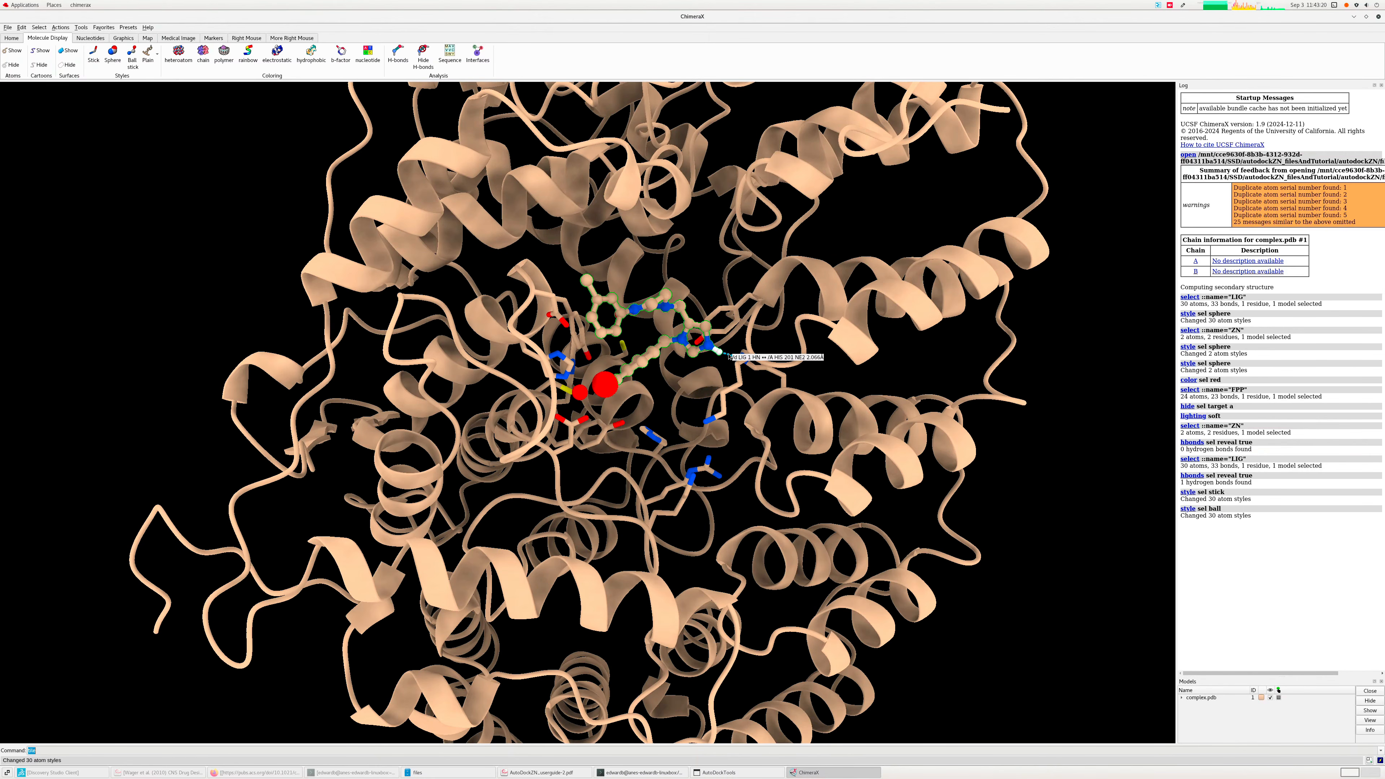
{"action": "scroll", "coordinate": [729, 356], "scroll_direction": "up", "scroll_amount": 5}
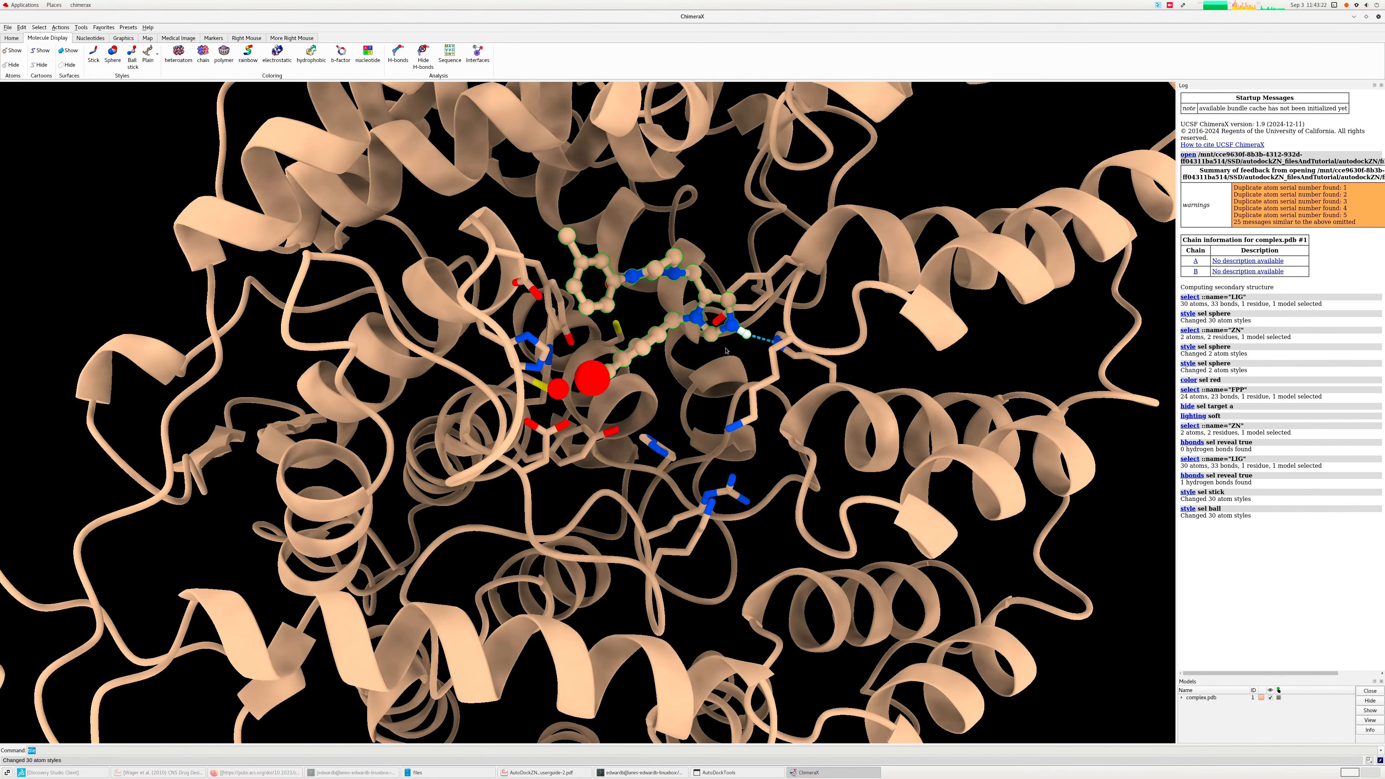
{"action": "middle_click_drag", "start_coordinate": [725, 351], "coordinate": [646, 358]}
{"action": "scroll", "coordinate": [709, 339], "scroll_direction": "up", "scroll_amount": 5}
{"action": "mouse_move", "coordinate": [686, 349]}
{"action": "left_mouse_down"}
{"action": "mouse_move", "coordinate": [703, 380]}
{"action": "mouse_move", "coordinate": [677, 345]}
{"action": "left_mouse_up"}
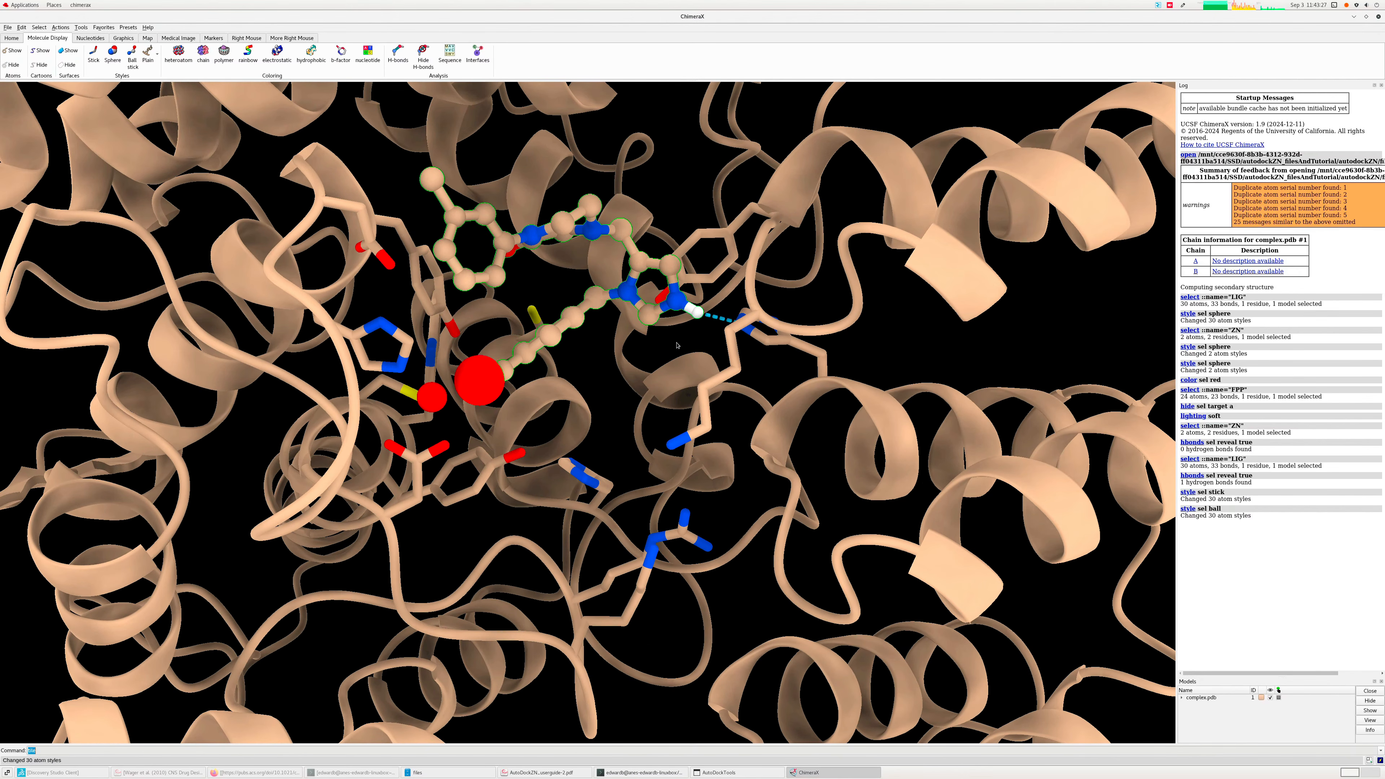
- Color the selected ligand forest green
{"action": "left_click", "coordinate": [60, 27]}
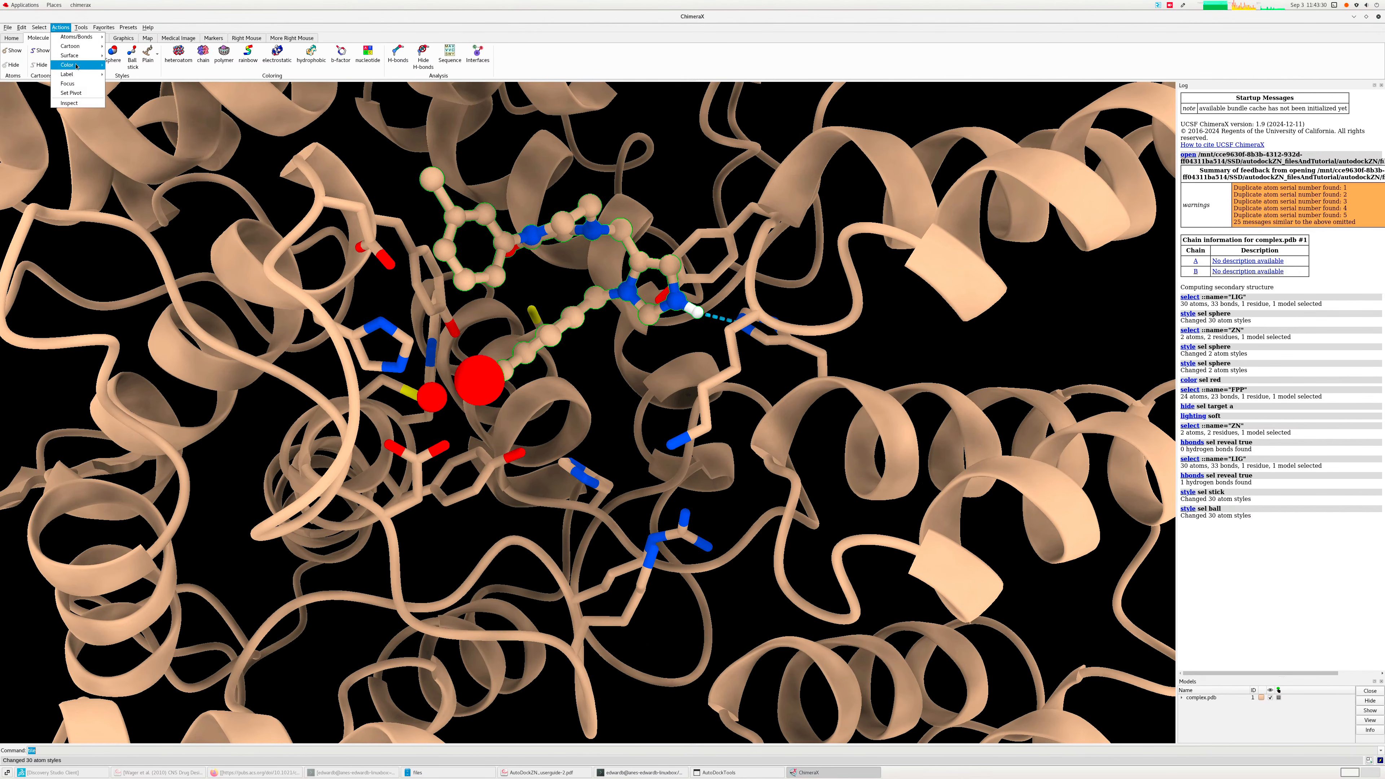
{"action": "mouse_move", "coordinate": [77, 64]}
{"action": "left_click", "coordinate": [131, 112]}
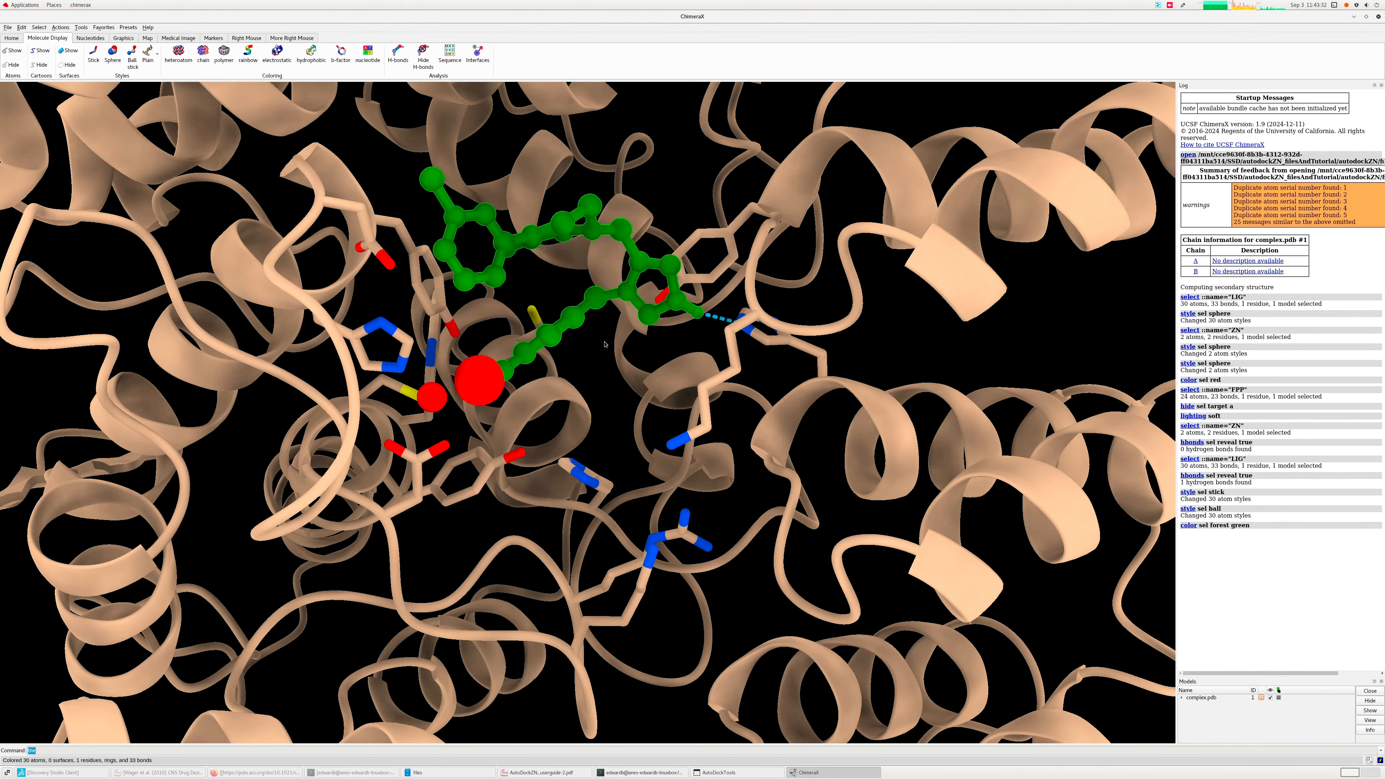
- Set the background to white and inspect the ligand and zinc ions from several angles
{"action": "left_click_drag", "start_coordinate": [604, 341], "coordinate": [602, 341]}
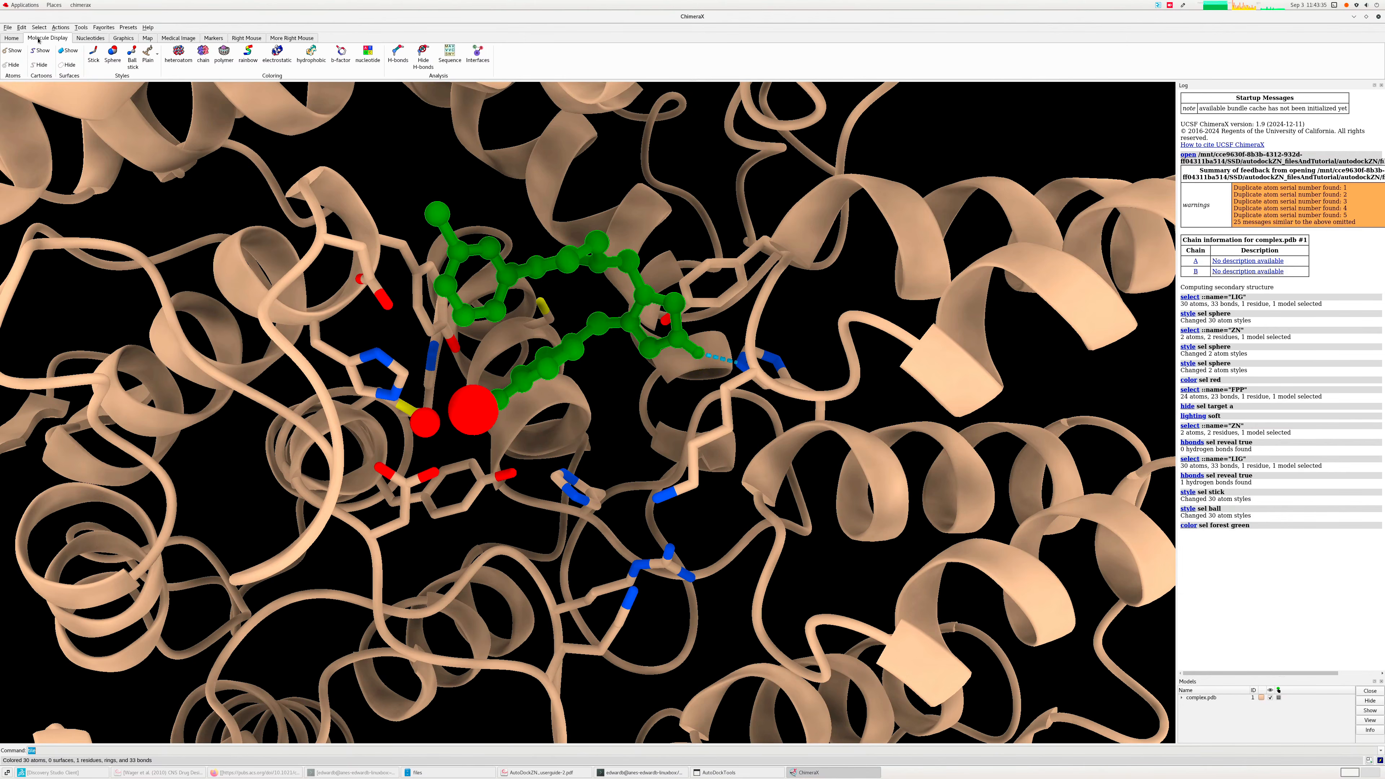
{"action": "left_click", "coordinate": [12, 38]}
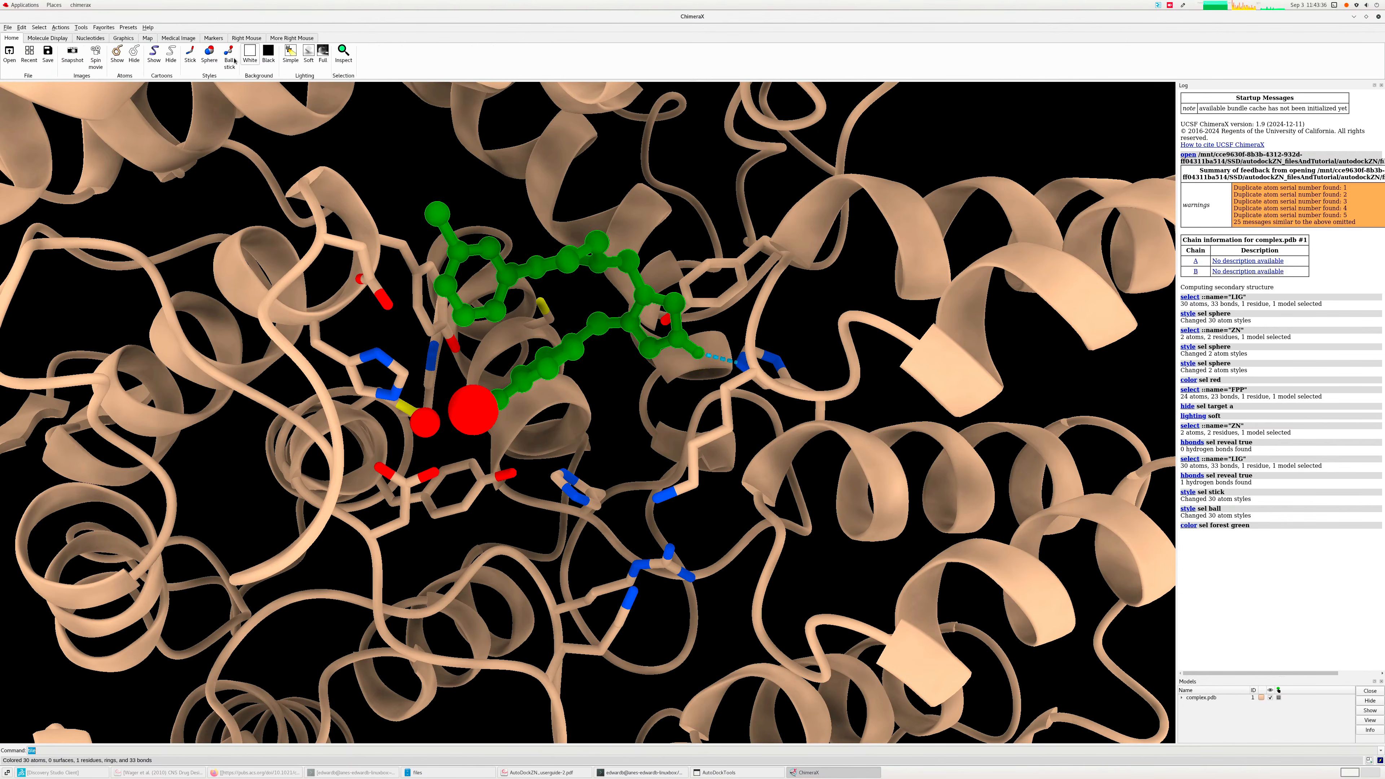
{"action": "left_click", "coordinate": [248, 55]}
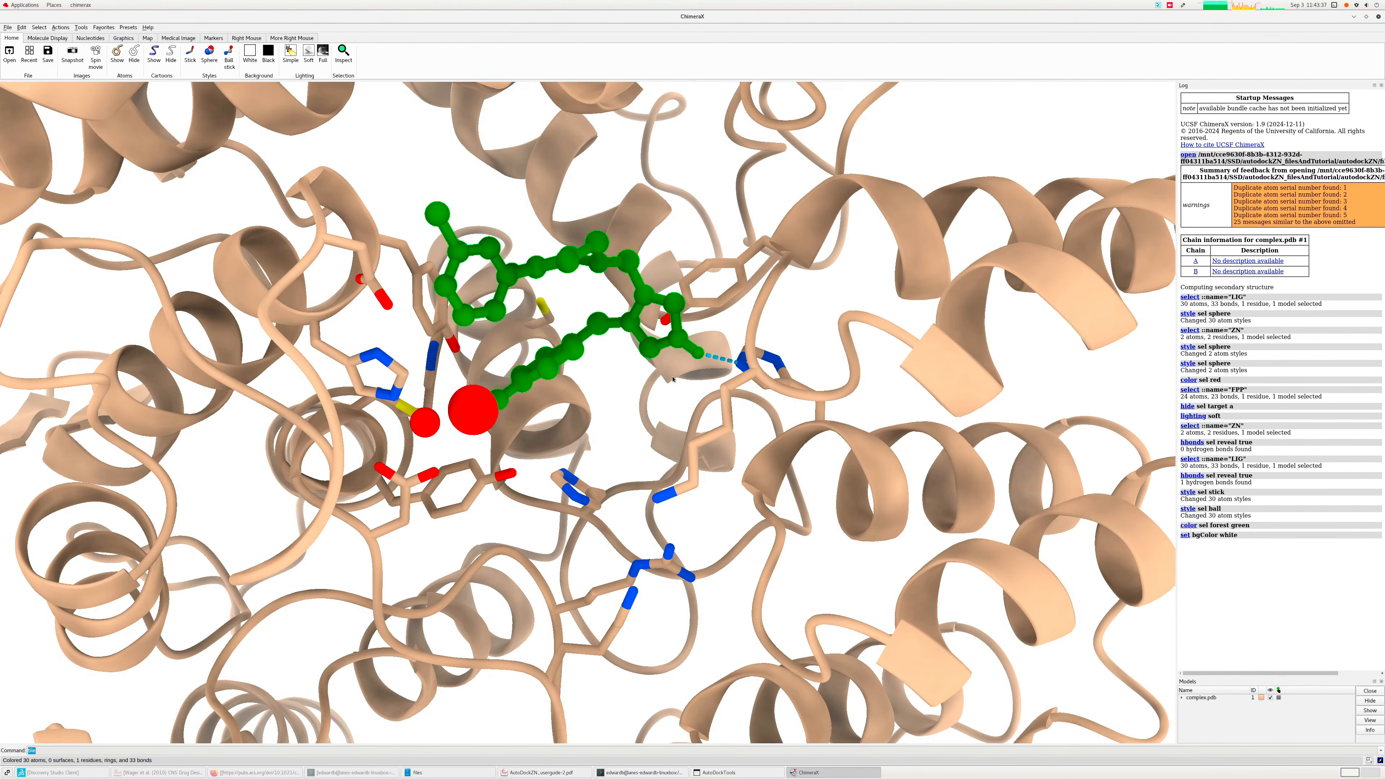
{"action": "left_click_drag", "start_coordinate": [673, 379], "coordinate": [731, 405]}
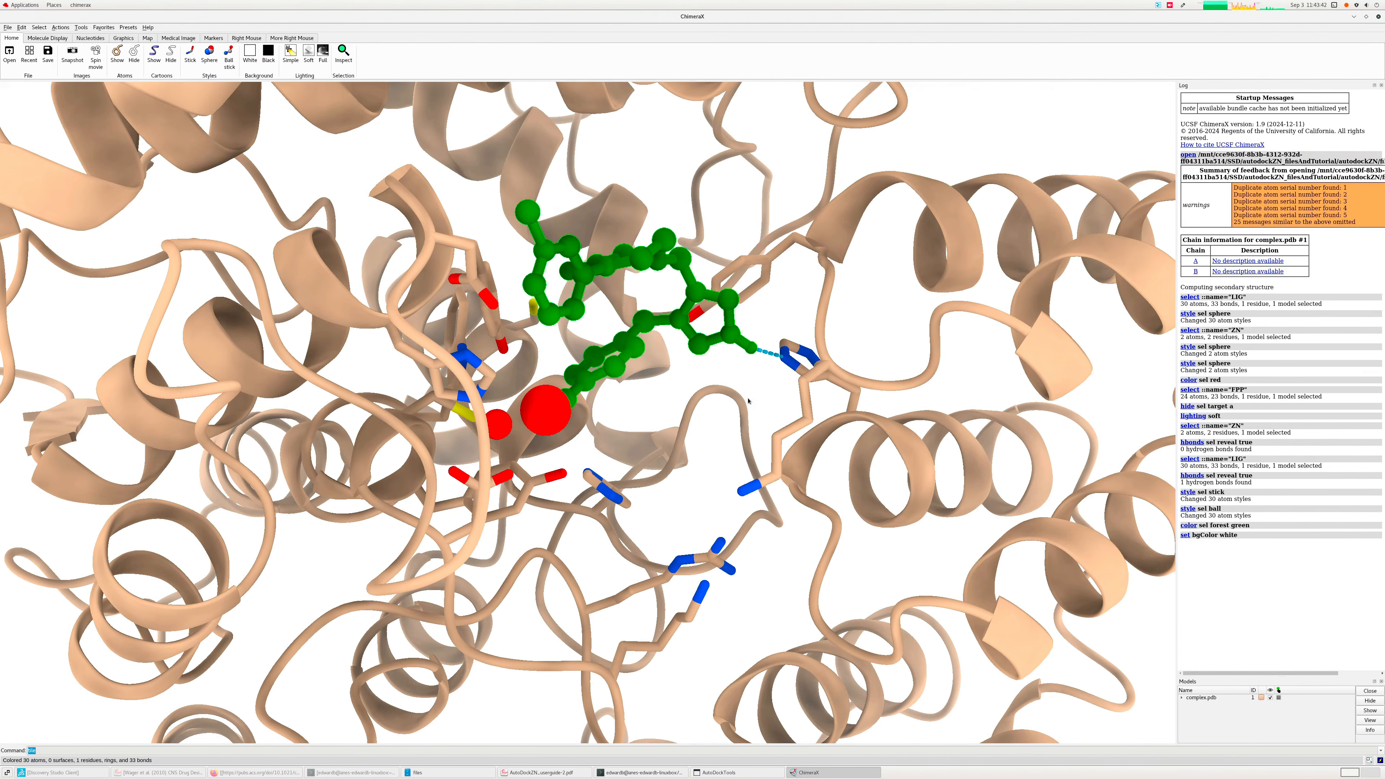
{"action": "left_click_drag", "start_coordinate": [749, 401], "coordinate": [581, 429]}
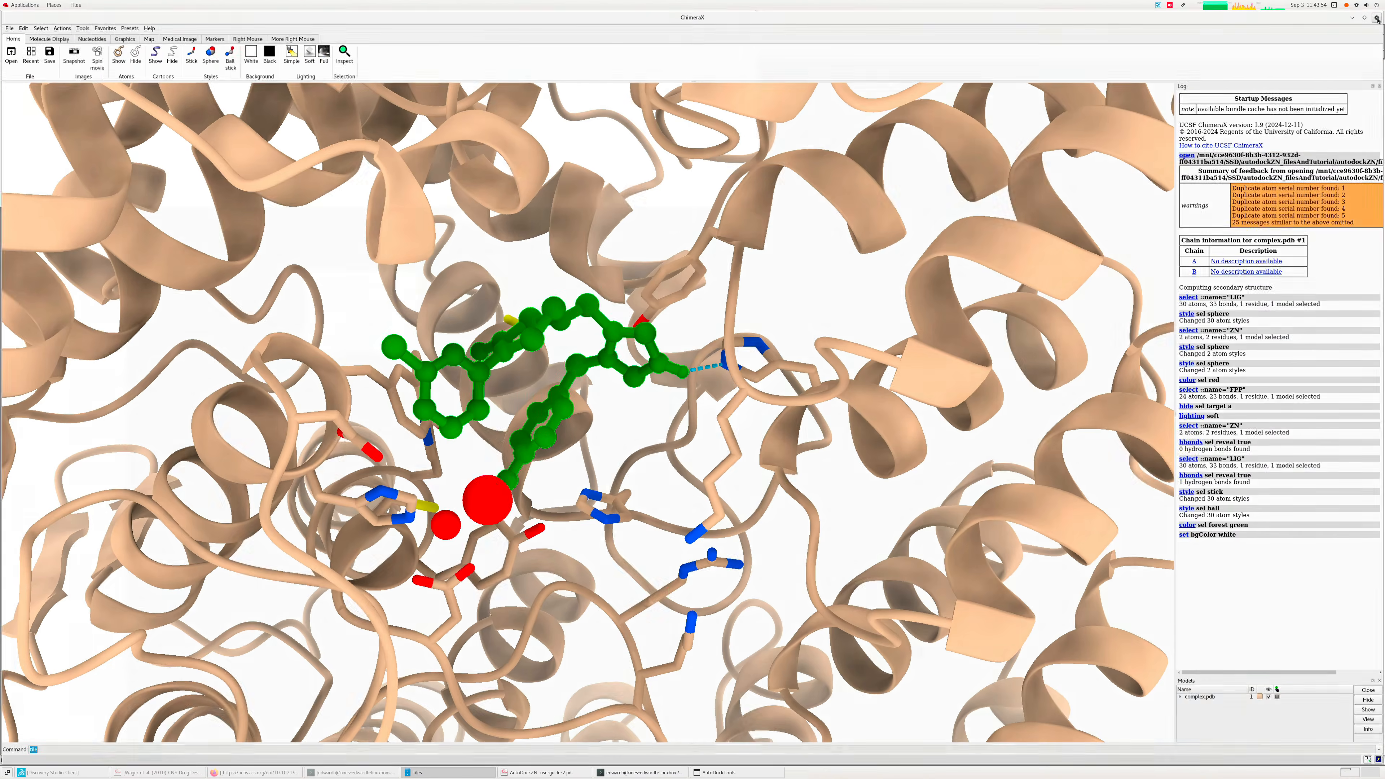
- Close ChimeraX, return to AutoDockTools and close the ligand conformation player
{"action": "left_click", "coordinate": [1378, 17]}
{"action": "left_click", "coordinate": [462, 266]}
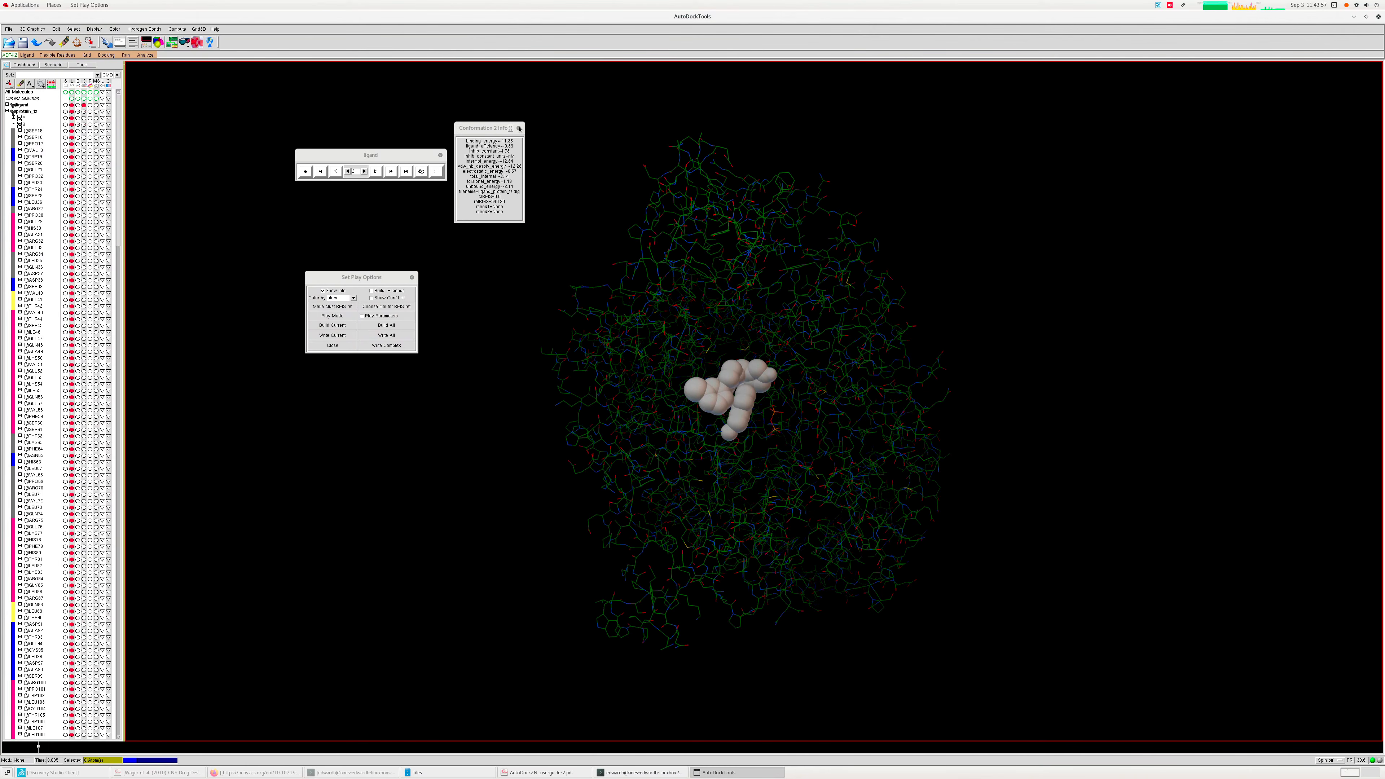
{"action": "left_click", "coordinate": [441, 156]}
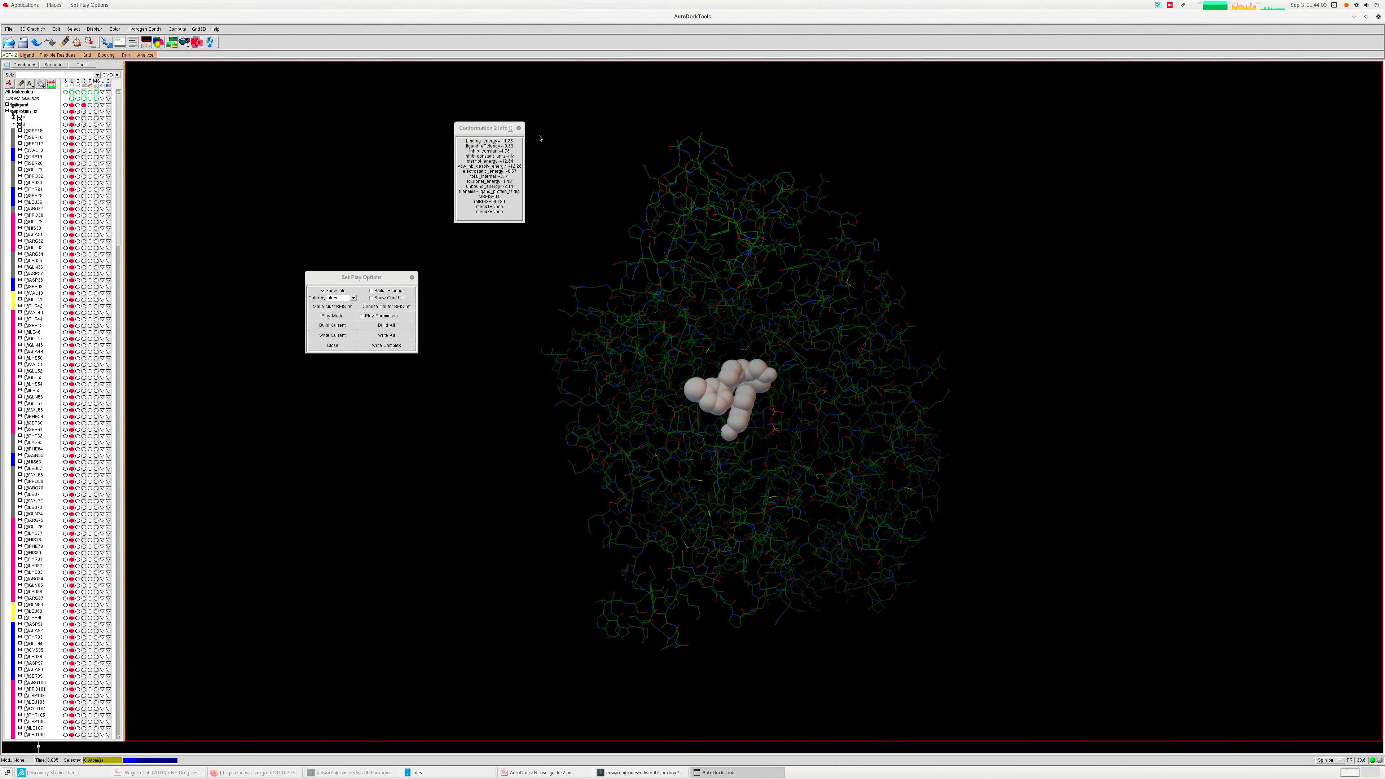
- Close the conformation info and play options windows, and select zinc_pseudo.py in the file manager
{"action": "left_click", "coordinate": [519, 129]}
{"action": "left_click", "coordinate": [411, 277]}
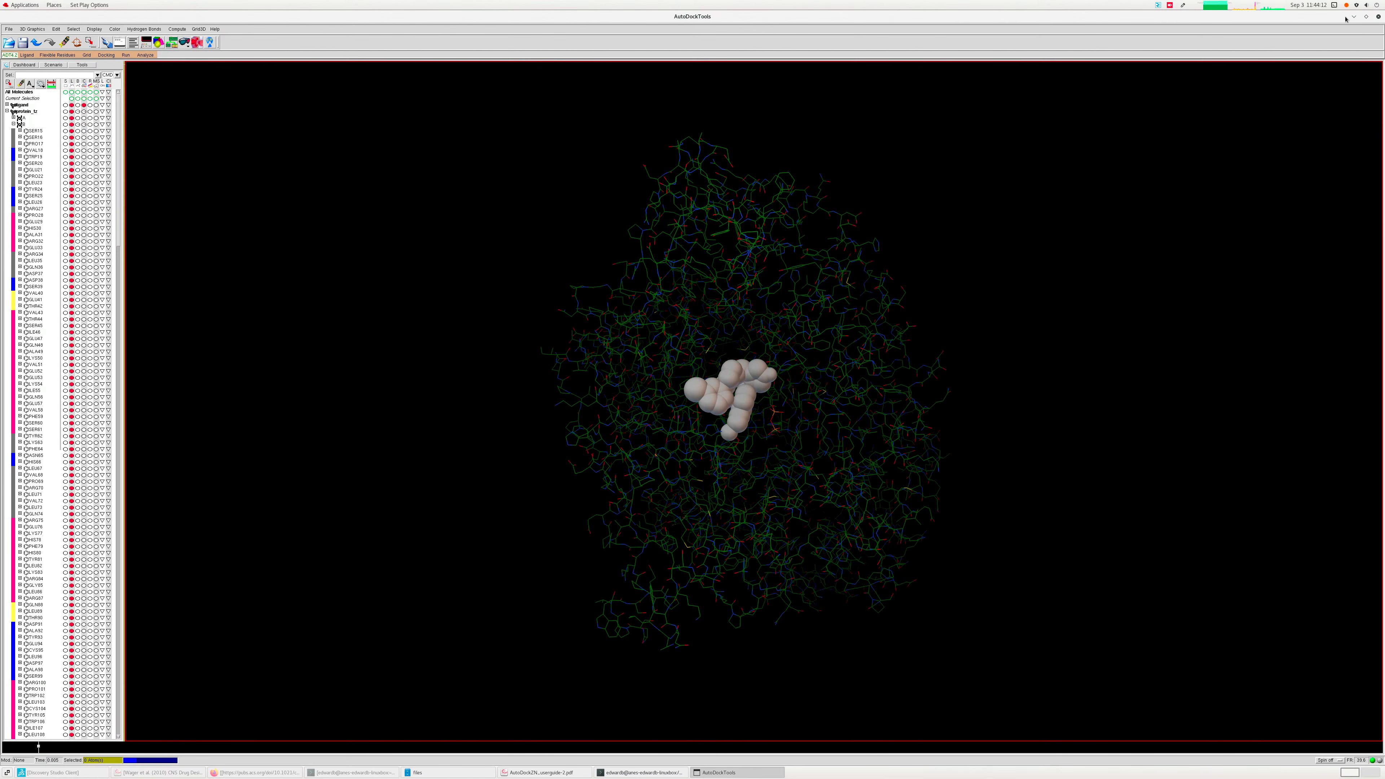
{"action": "left_click", "coordinate": [436, 773]}
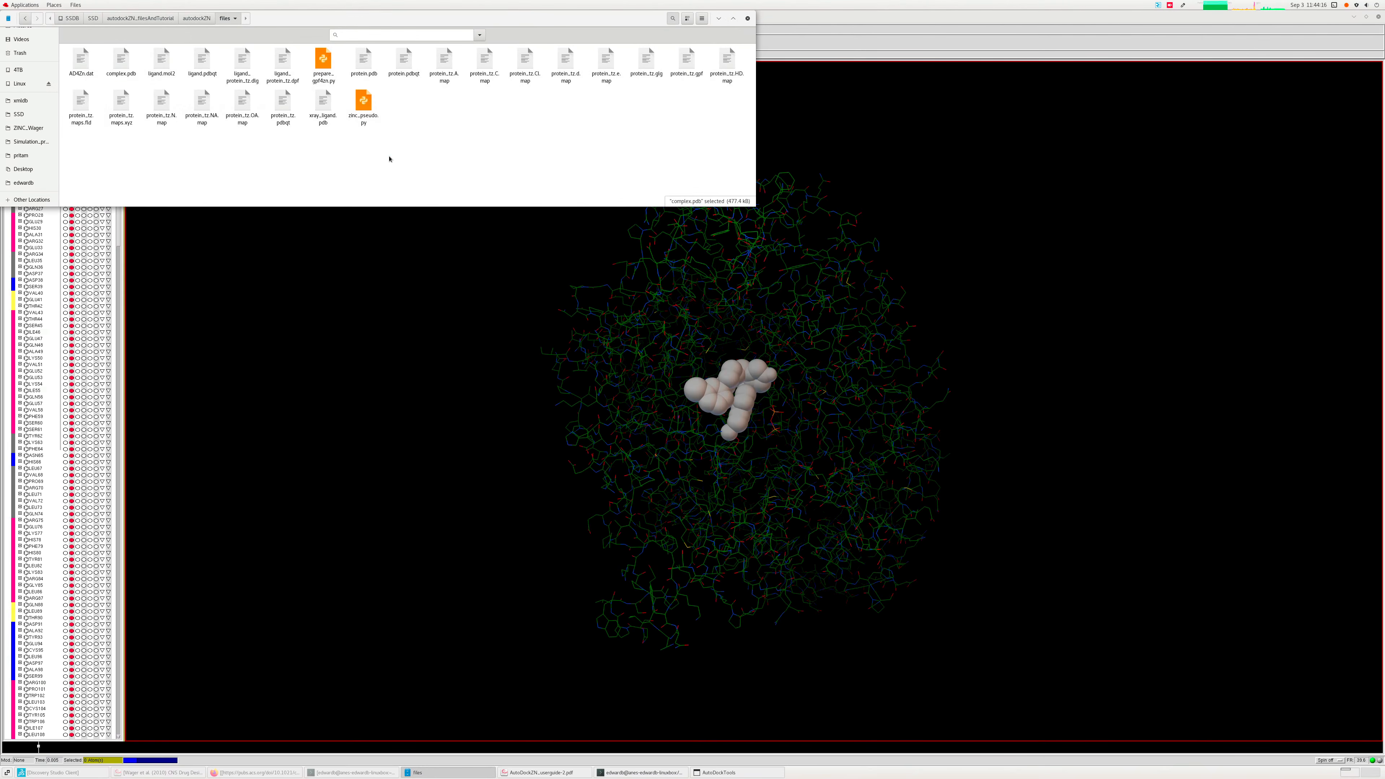
{"action": "left_click", "coordinate": [366, 109]}
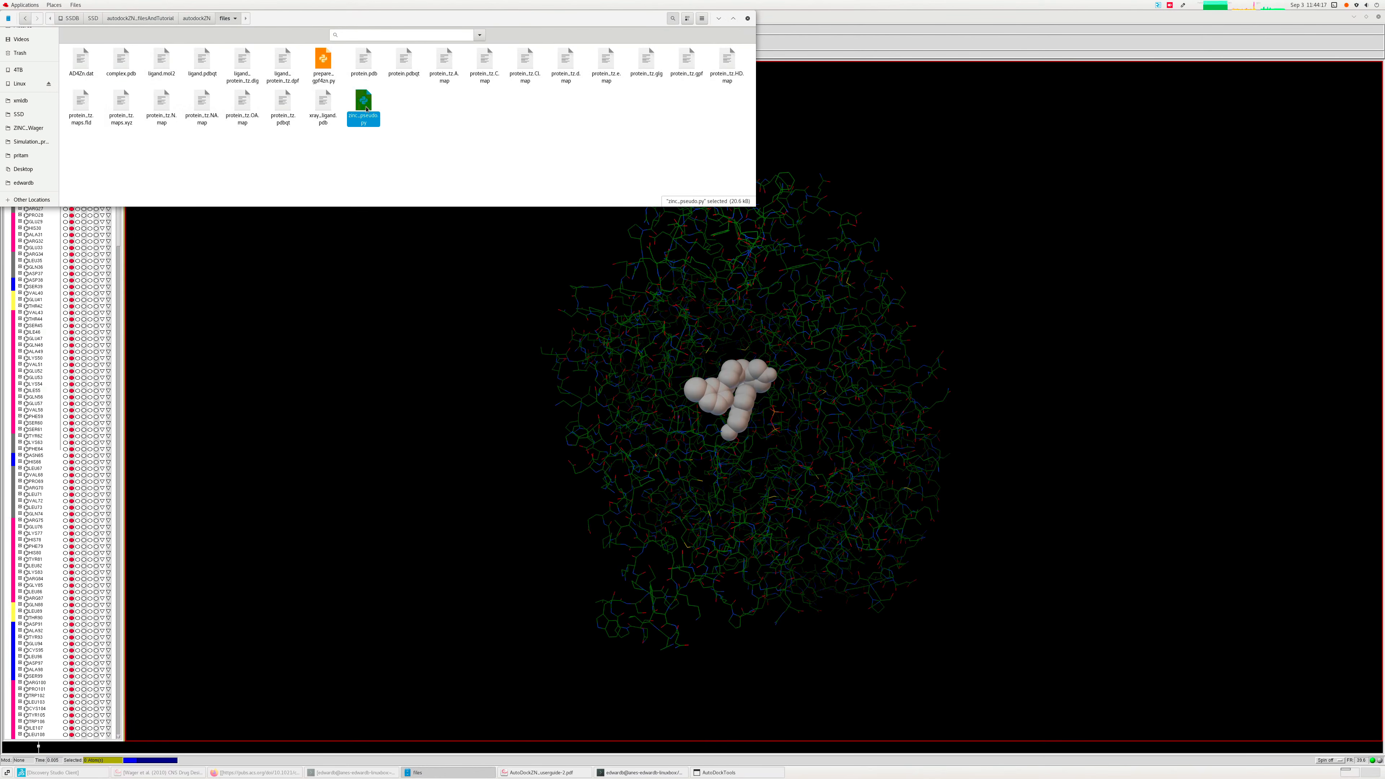
- Go up to the autodockZN_filesAndTutorial folder and open the FE folder inside test
{"action": "left_click", "coordinate": [198, 18]}
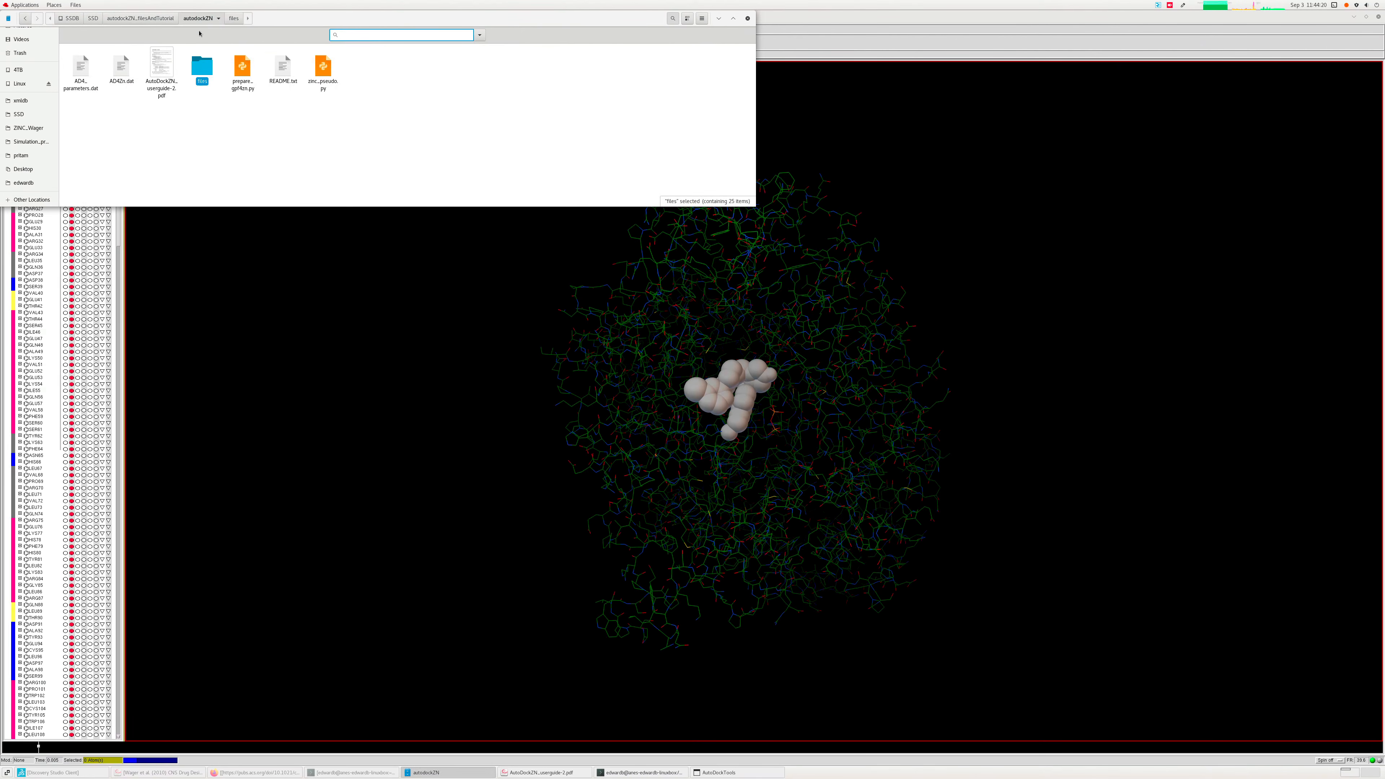
{"action": "left_click", "coordinate": [158, 21]}
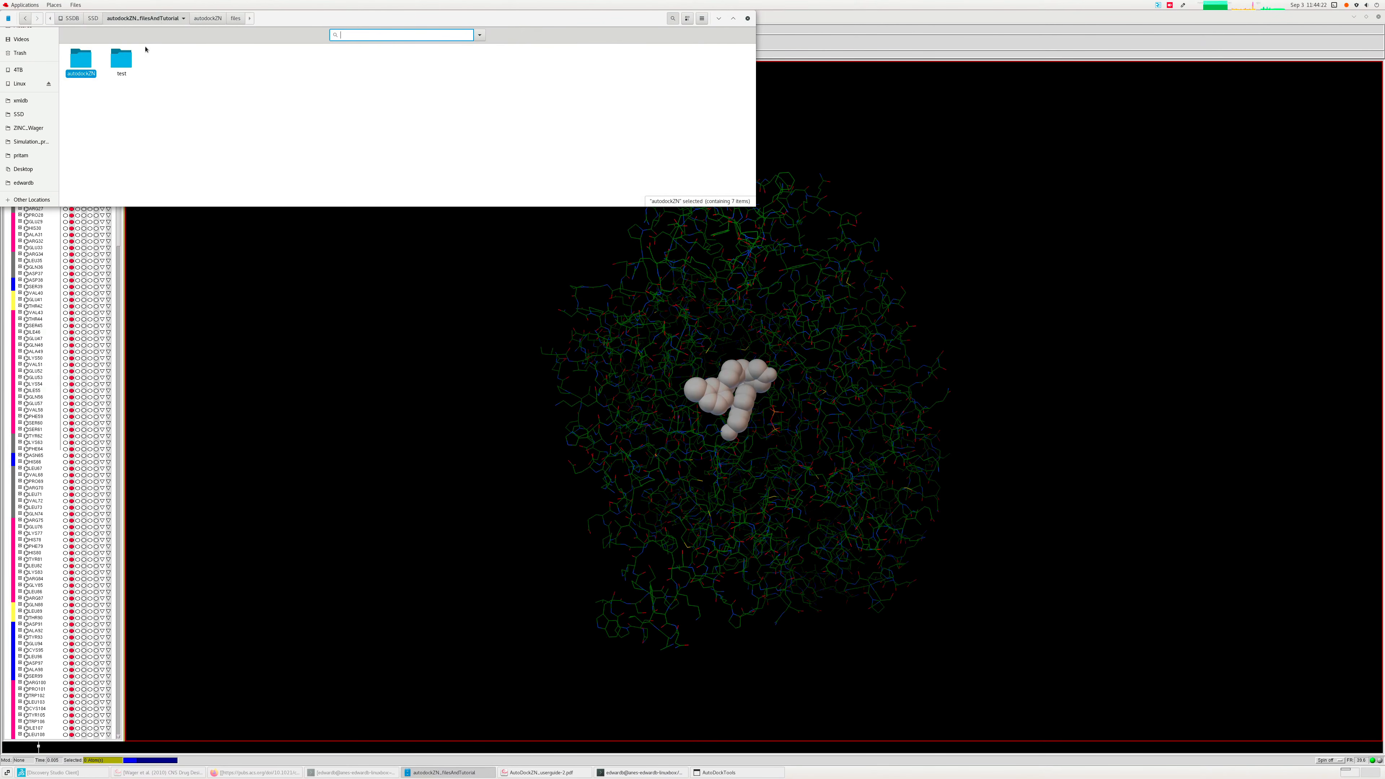
{"action": "double_click", "coordinate": [121, 59]}
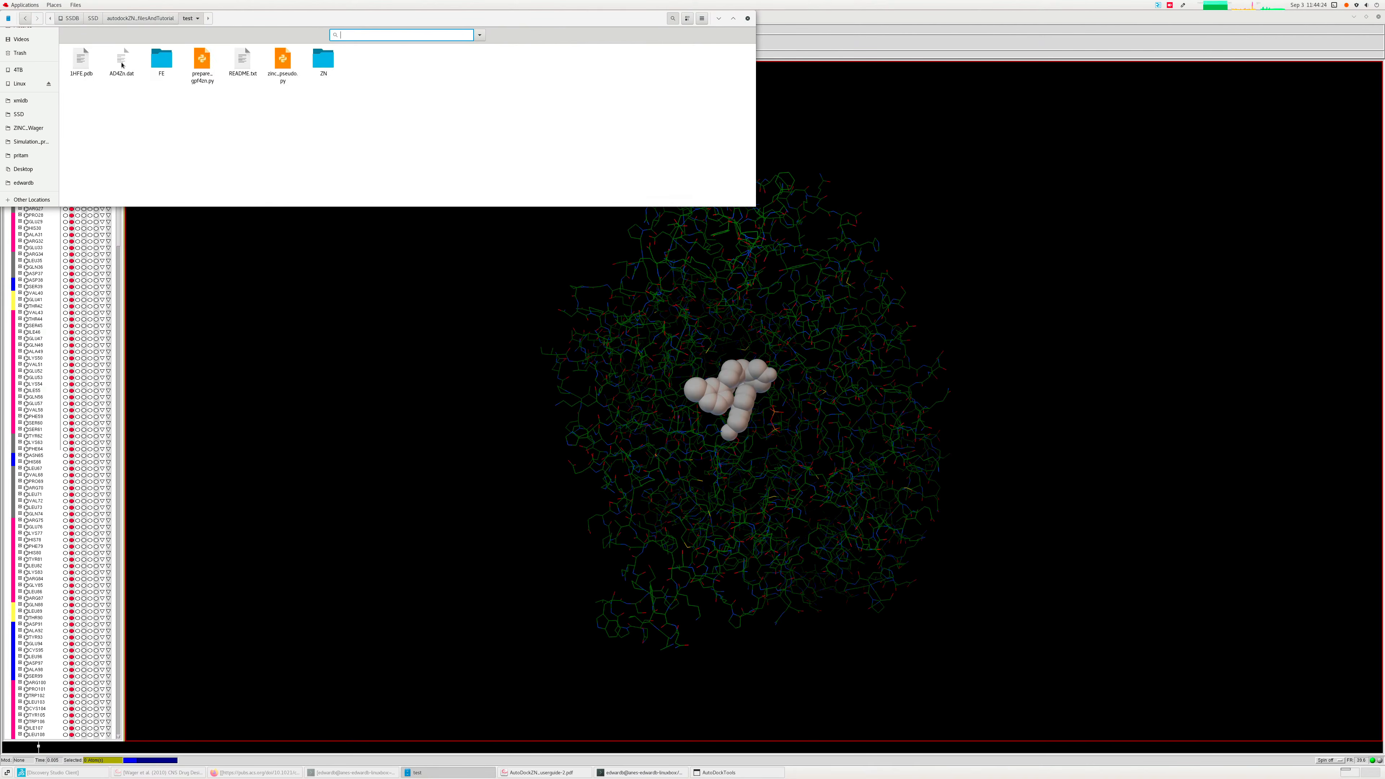
{"action": "double_click", "coordinate": [162, 58]}
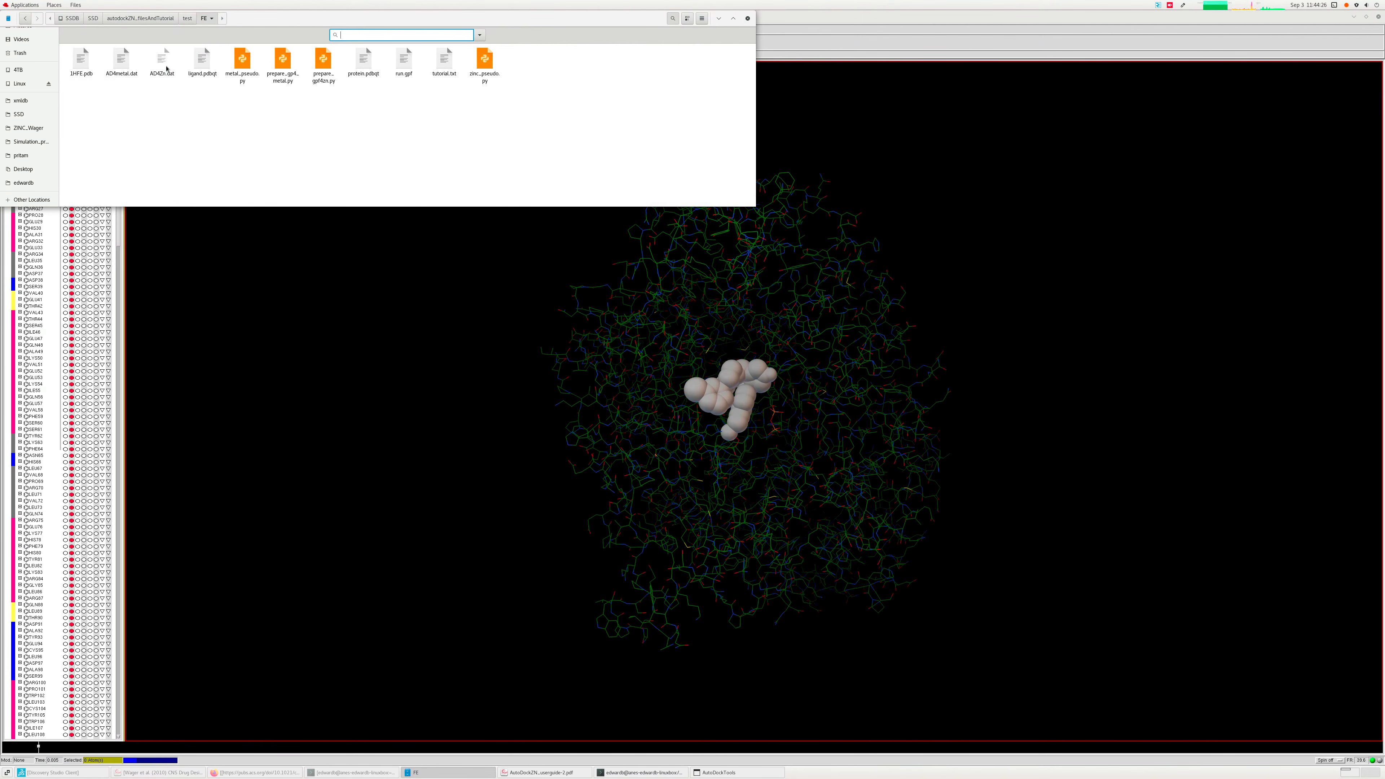
- Open metal_pseudo.py in Sublime Text, look through the script to its end and close the editor
{"action": "double_click", "coordinate": [253, 73]}
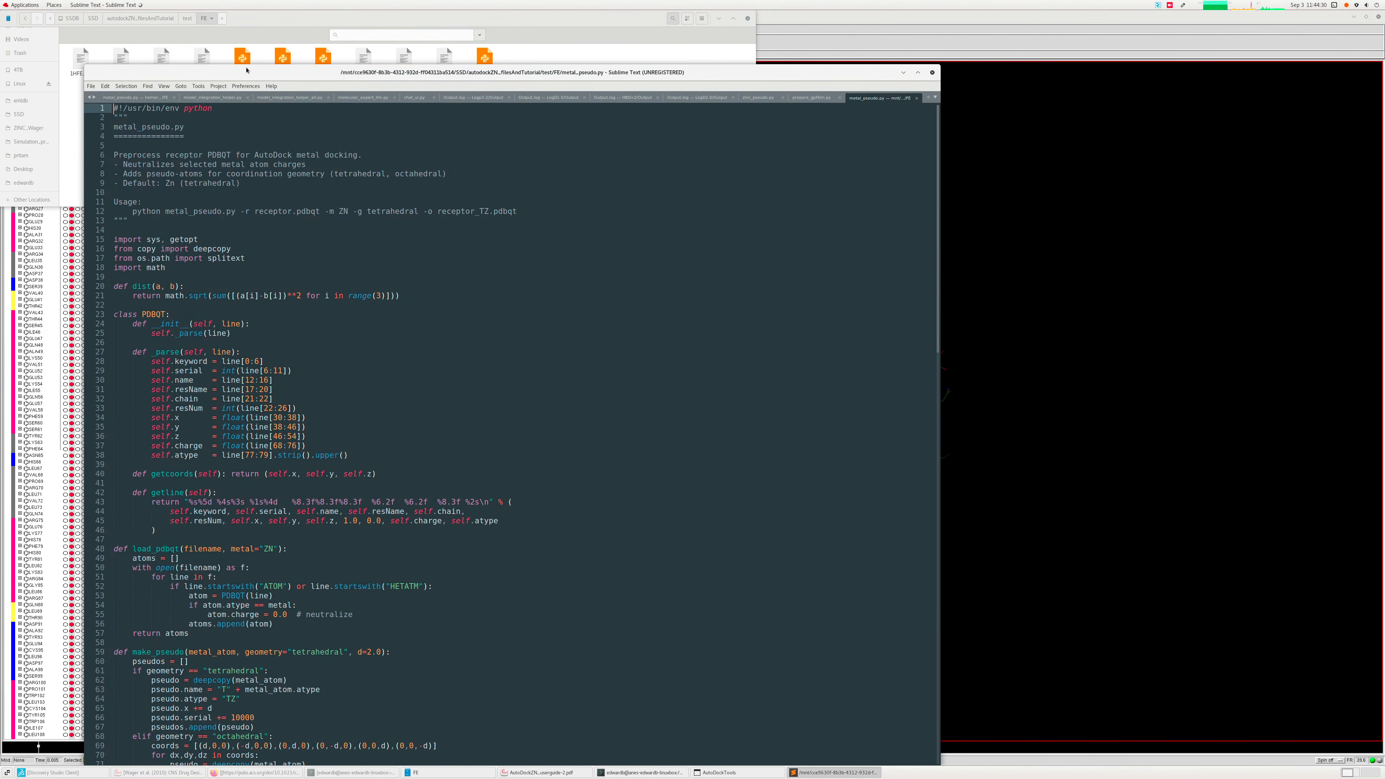
{"action": "scroll", "coordinate": [465, 366], "scroll_direction": "down", "scroll_amount": 15}
{"action": "scroll", "coordinate": [466, 366], "scroll_direction": "down", "scroll_amount": 20}
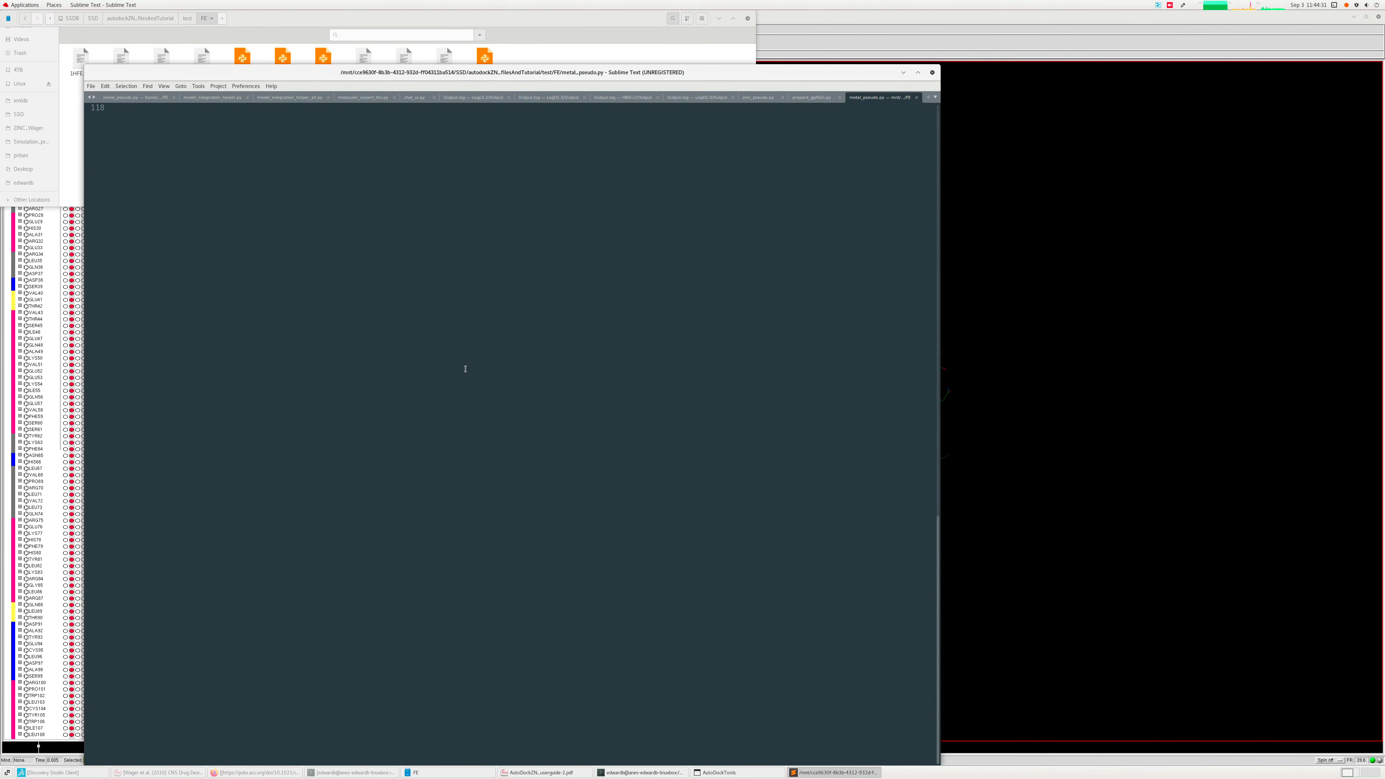
{"action": "key", "text": "ctrl+q"}
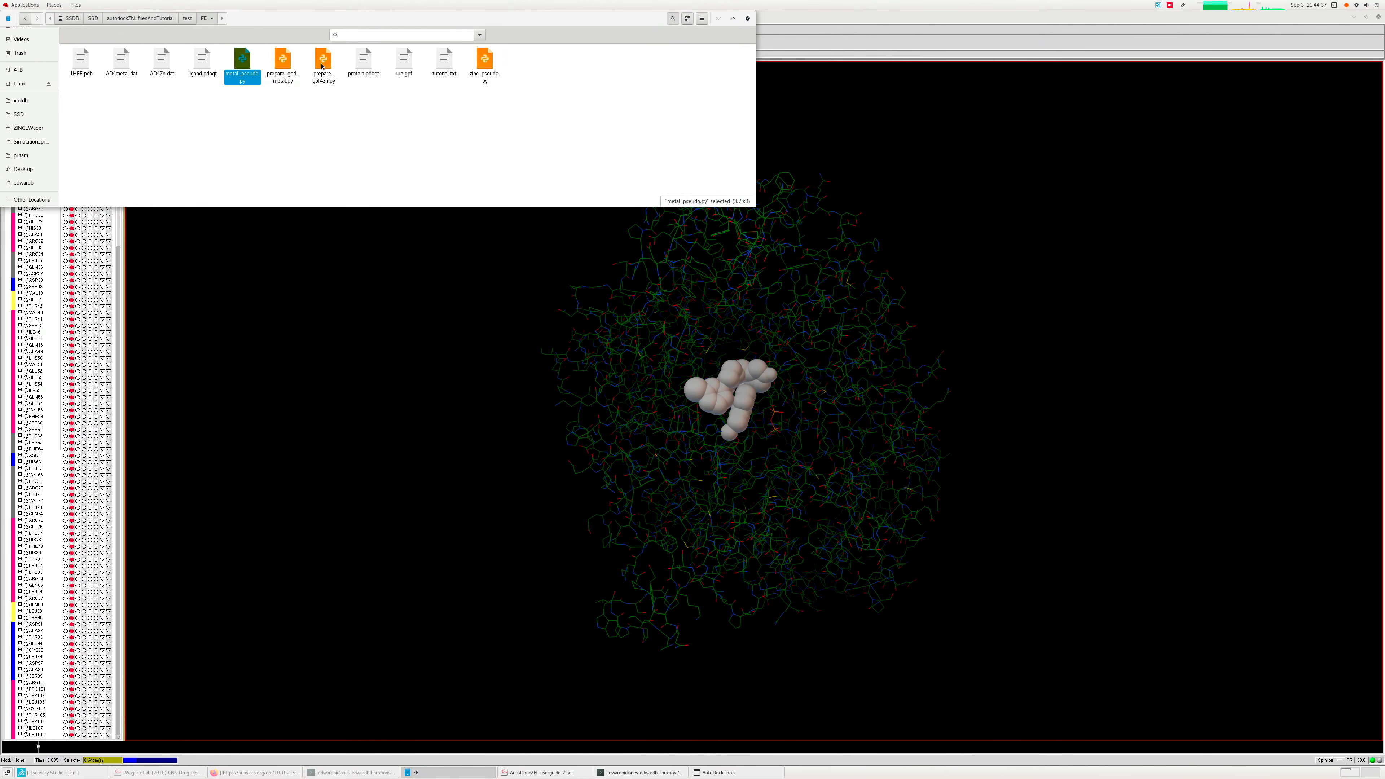
- Point out the AD4Zn.dat and AD4metal.dat parameter files, and review the metal-specific corrections in the prepare_gpf4 metal script before closing it
{"action": "left_click", "coordinate": [162, 60]}
{"action": "left_click", "coordinate": [117, 64]}
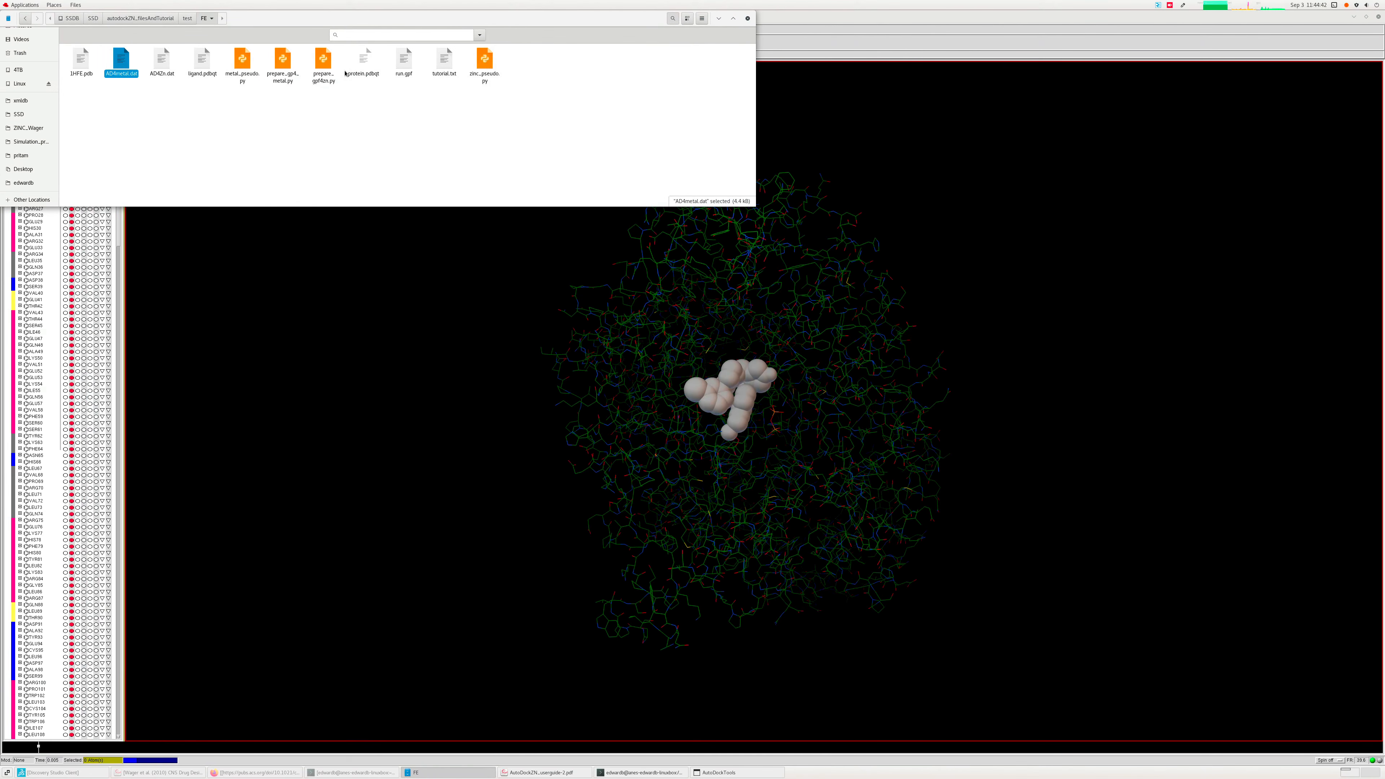
{"action": "double_click", "coordinate": [282, 59]}
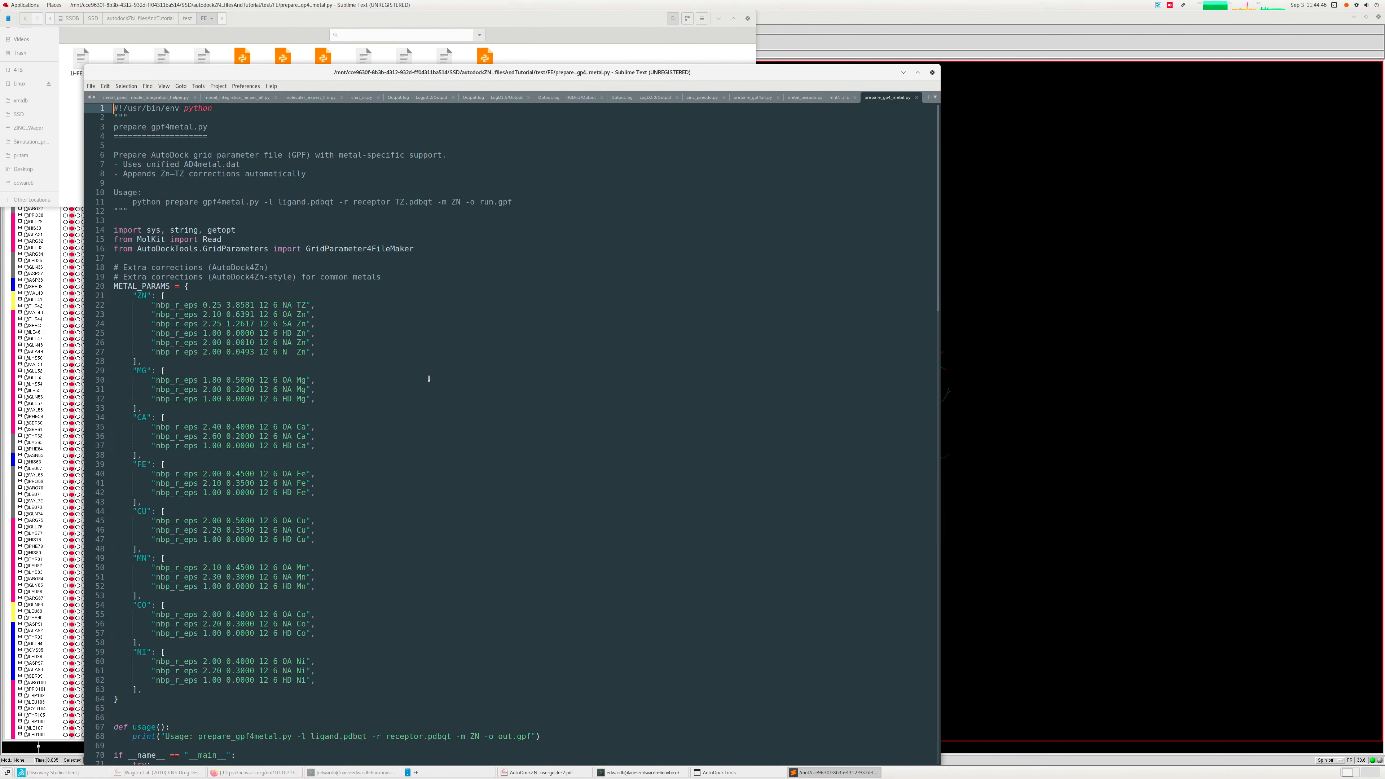
{"action": "scroll", "coordinate": [429, 378], "scroll_direction": "down", "scroll_amount": 3}
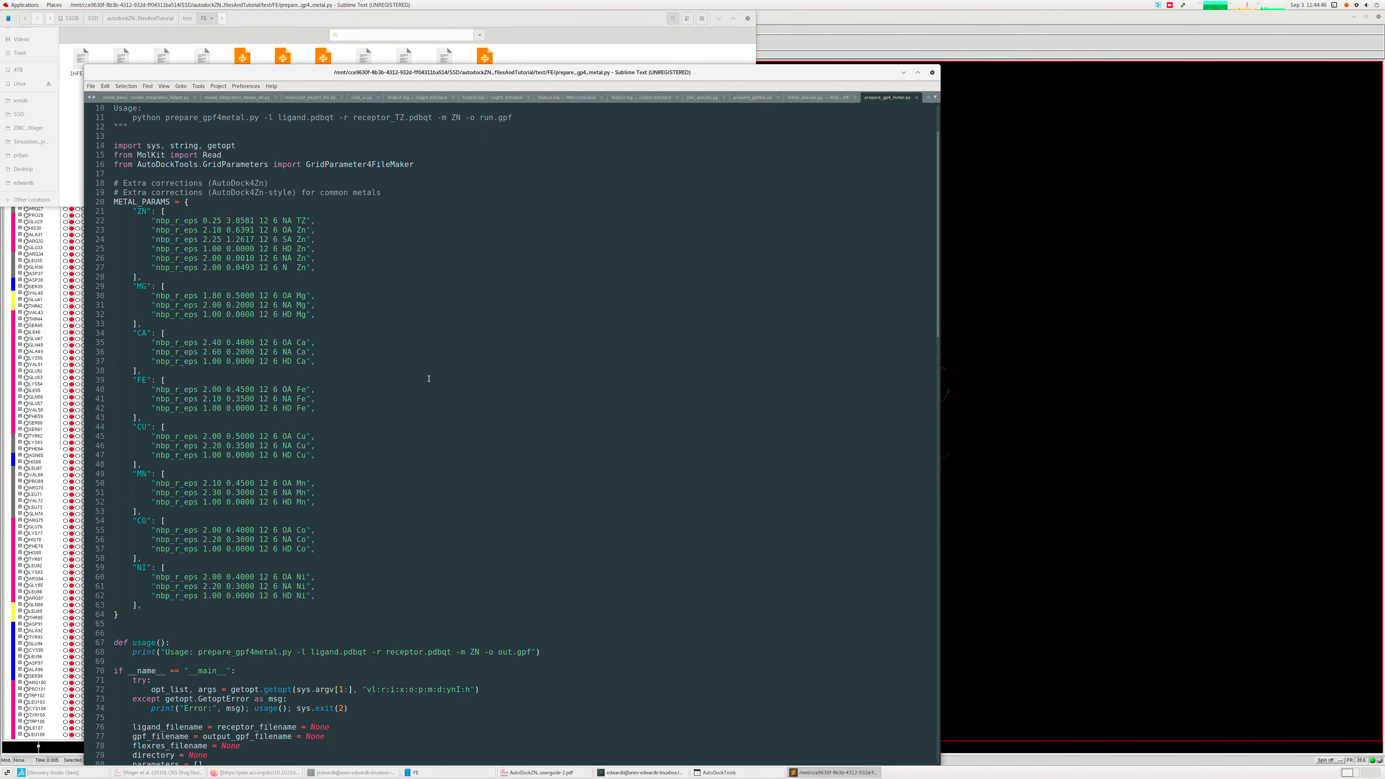
{"action": "scroll", "coordinate": [479, 353], "scroll_direction": "down", "scroll_amount": 20}
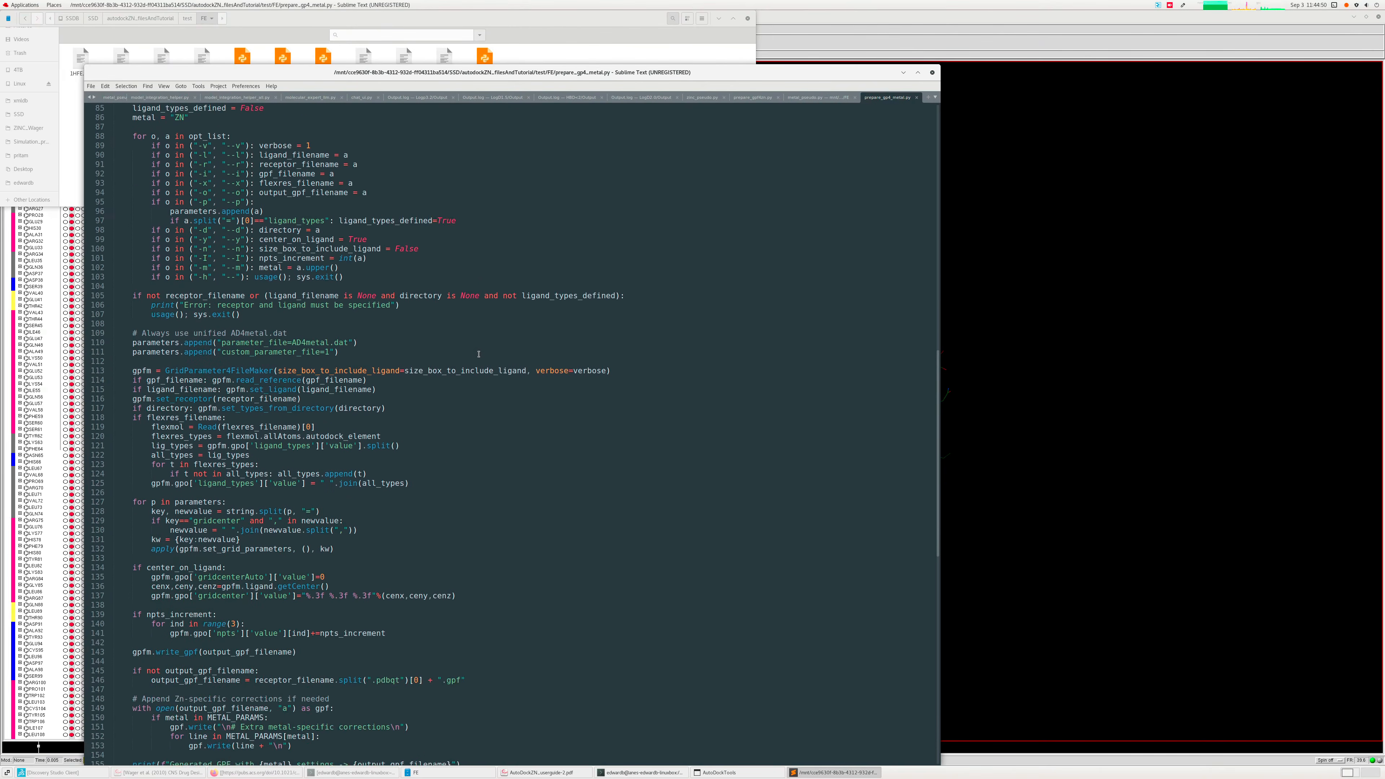
{"action": "scroll", "coordinate": [480, 355], "scroll_direction": "up", "scroll_amount": 10}
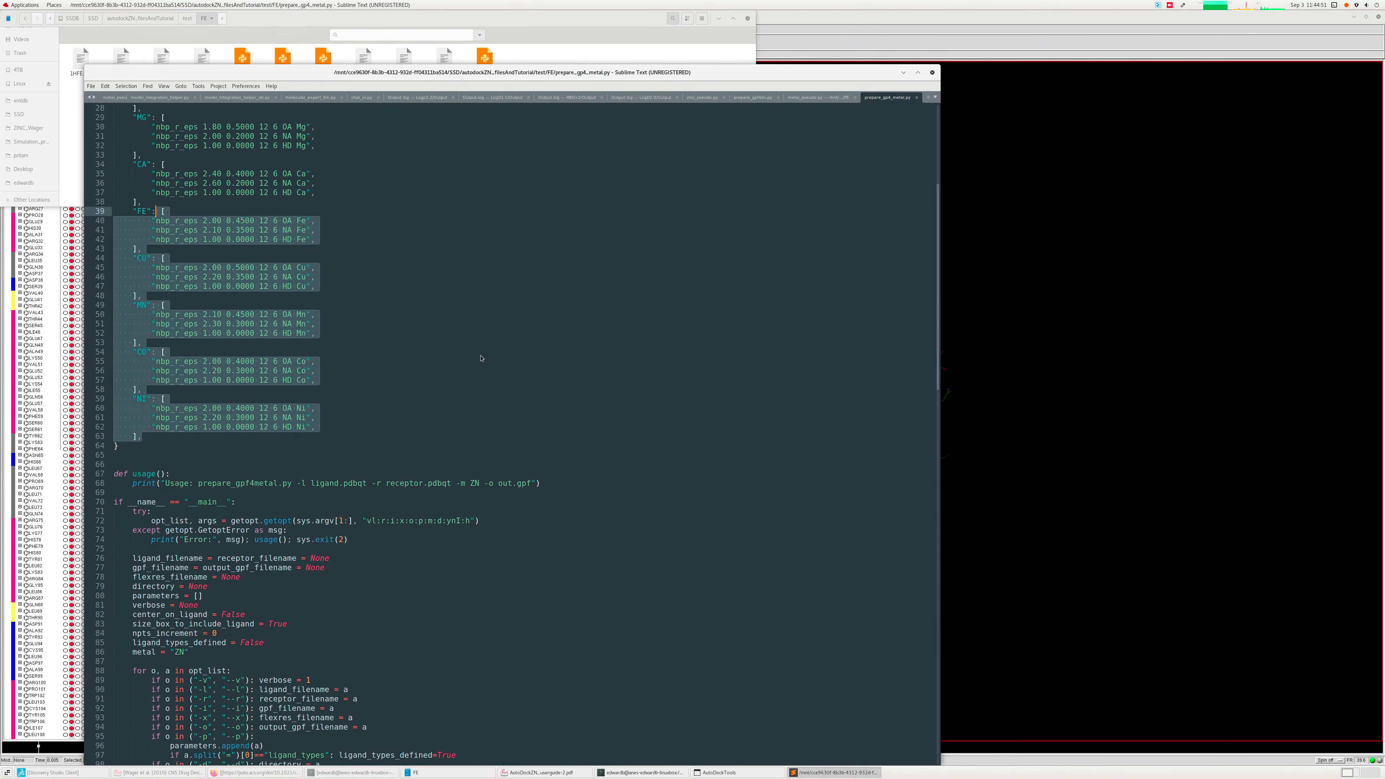
{"action": "scroll", "coordinate": [480, 359], "scroll_direction": "up", "scroll_amount": 9}
{"action": "left_click", "coordinate": [547, 304]}
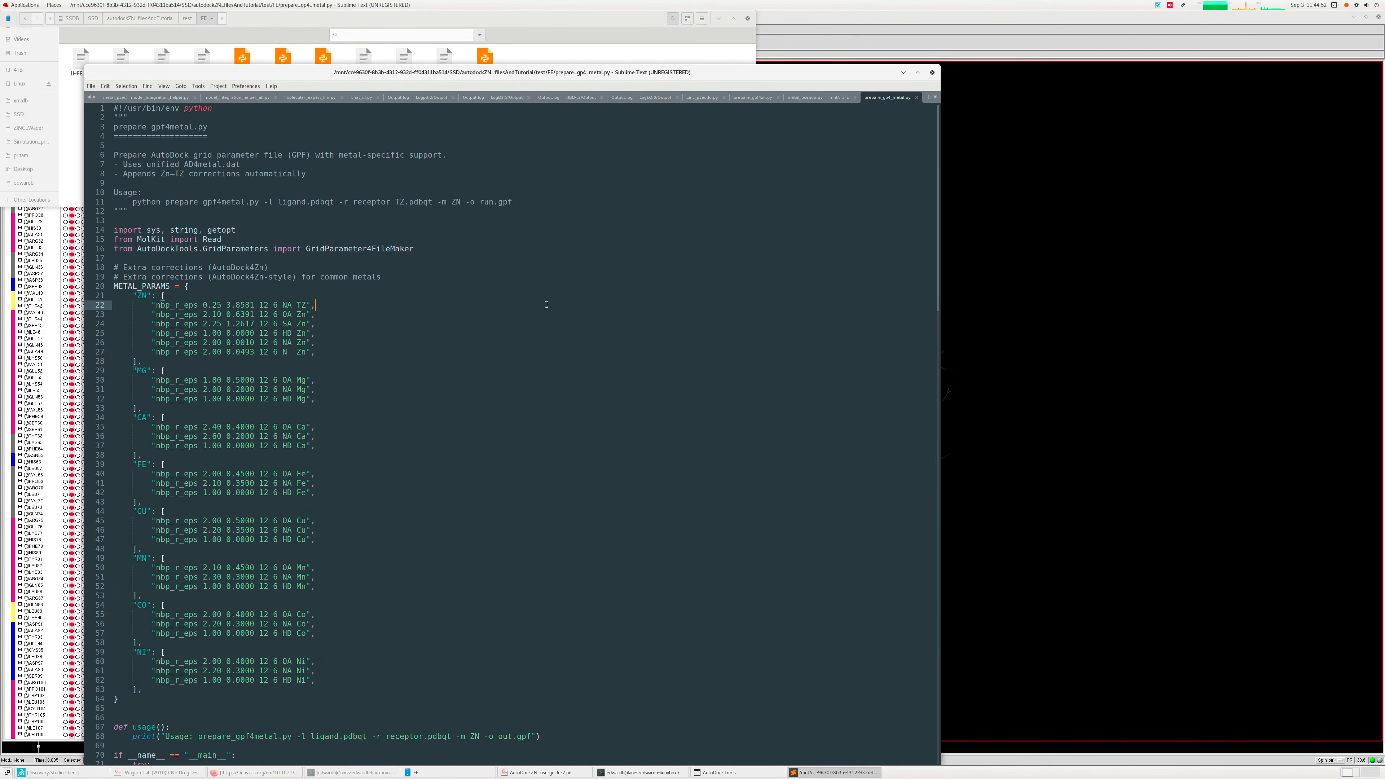
{"action": "left_click", "coordinate": [932, 73]}
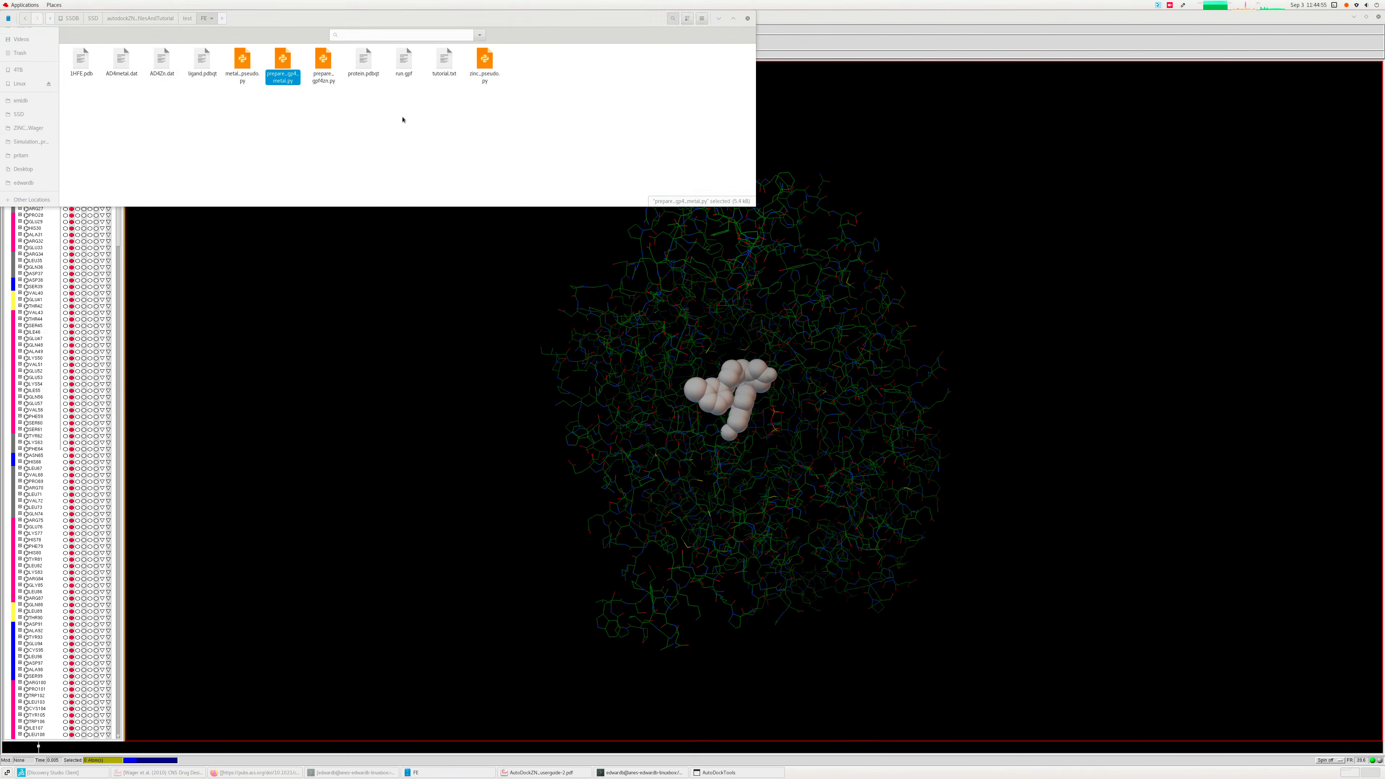
- Clear the file selection and return to the autodockZN_filesAndTutorial folder
{"action": "left_click", "coordinate": [402, 119]}
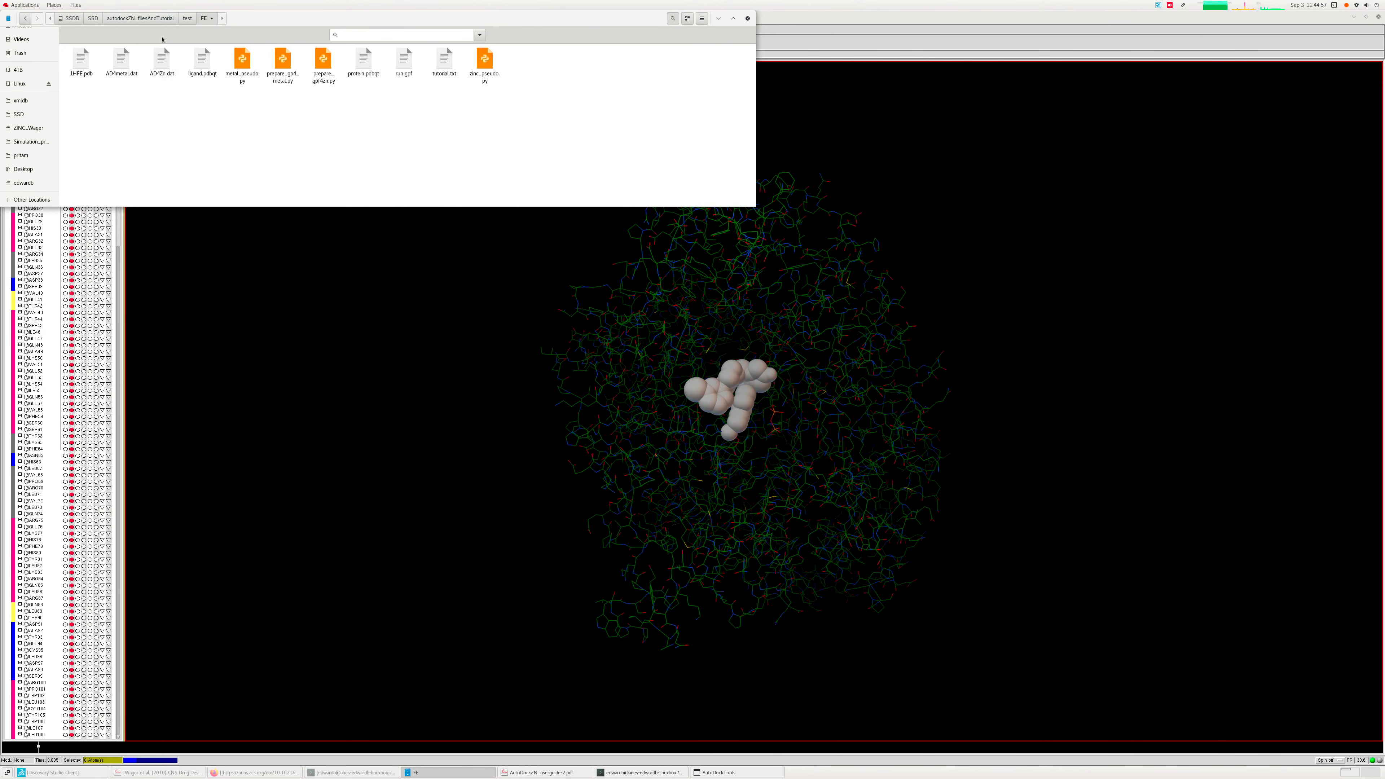
{"action": "left_click", "coordinate": [140, 18]}
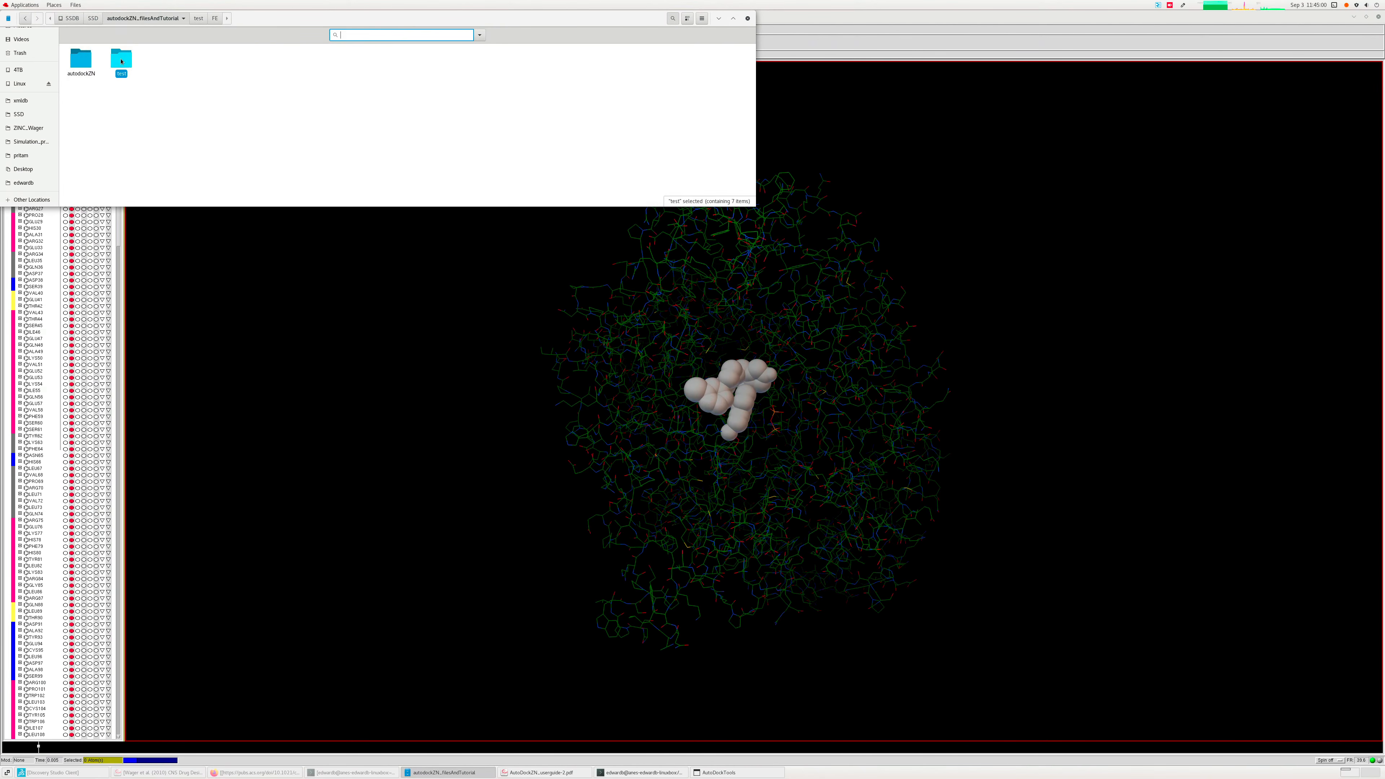